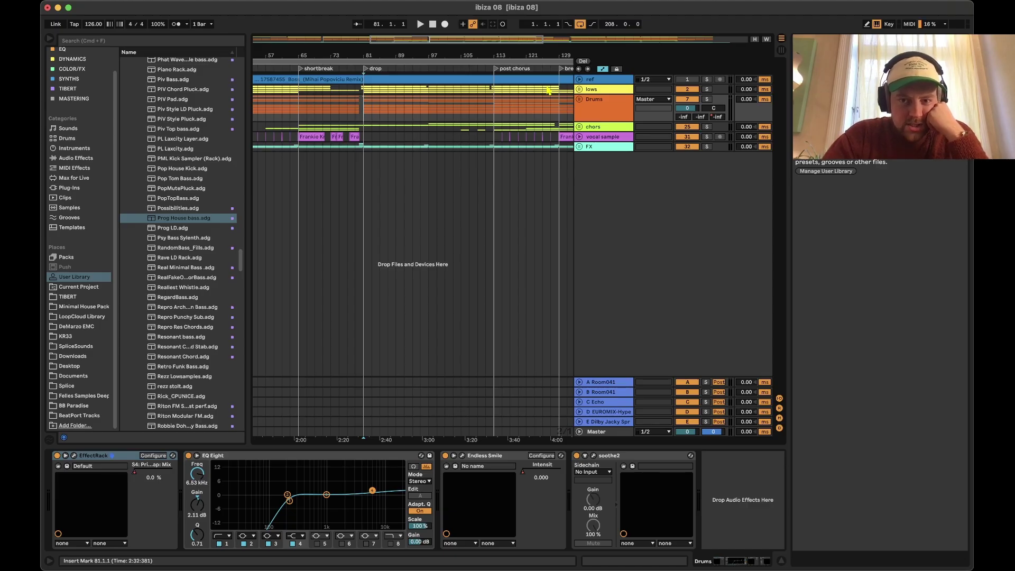
# - Unfold the ref track, survey its waveform across the whole arrangement, and fold it again
pyautogui.click(607, 82)
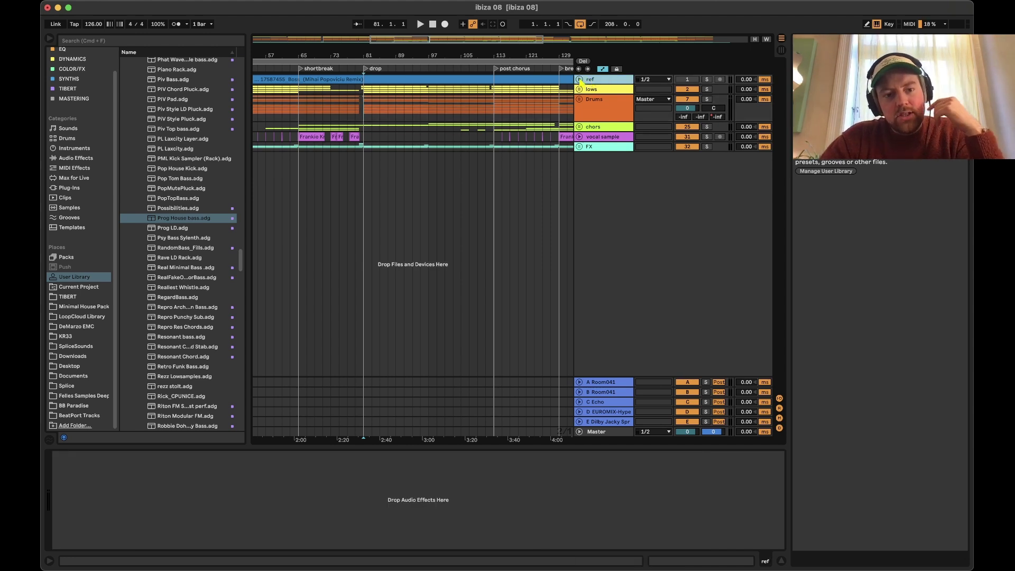
pyautogui.click(580, 79)
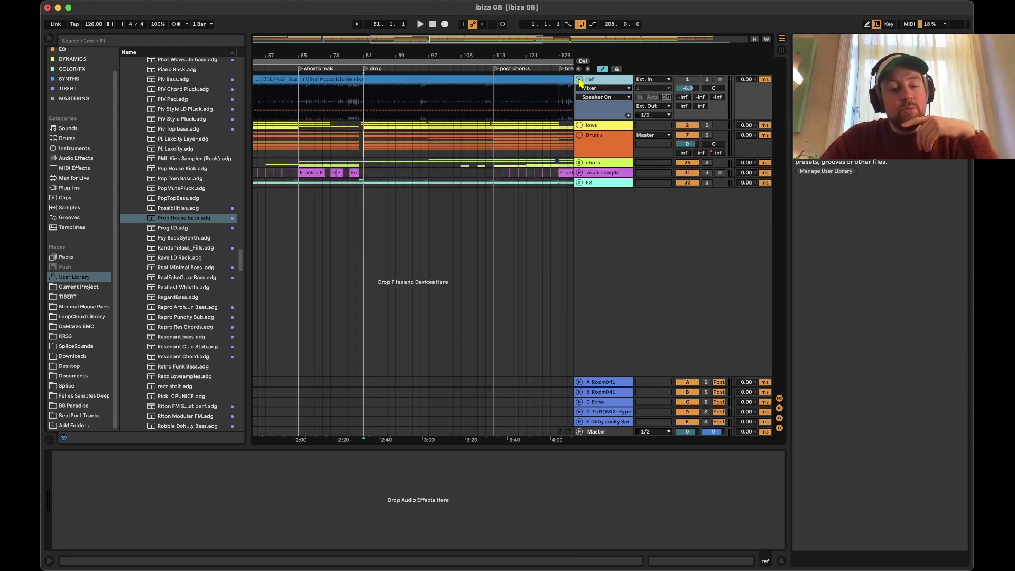
pyautogui.press('-')
pyautogui.press('-')
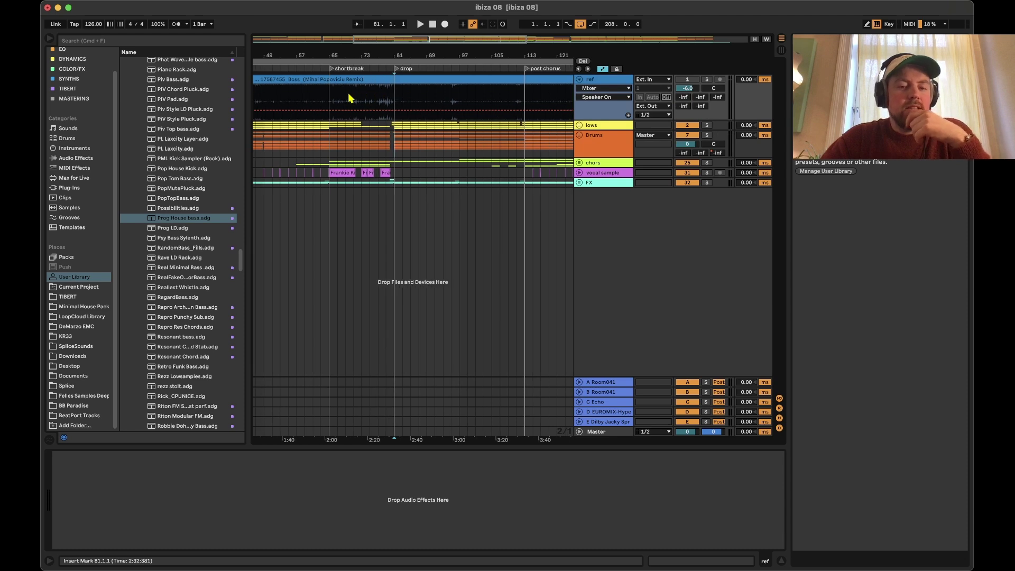
pyautogui.hscroll(-5, 348, 93)
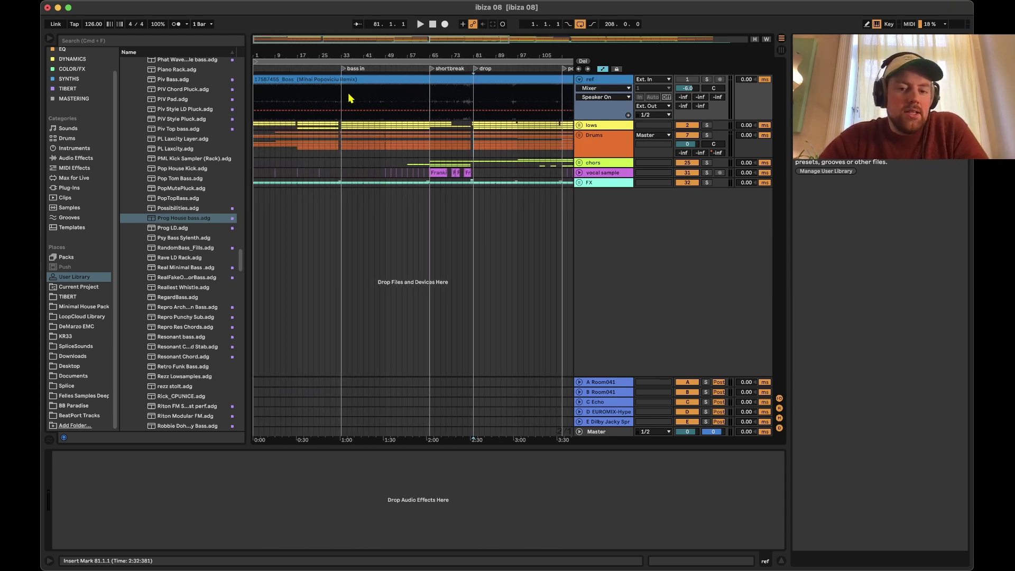
pyautogui.hscroll(5, 348, 93)
pyautogui.hscroll(5, 348, 93)
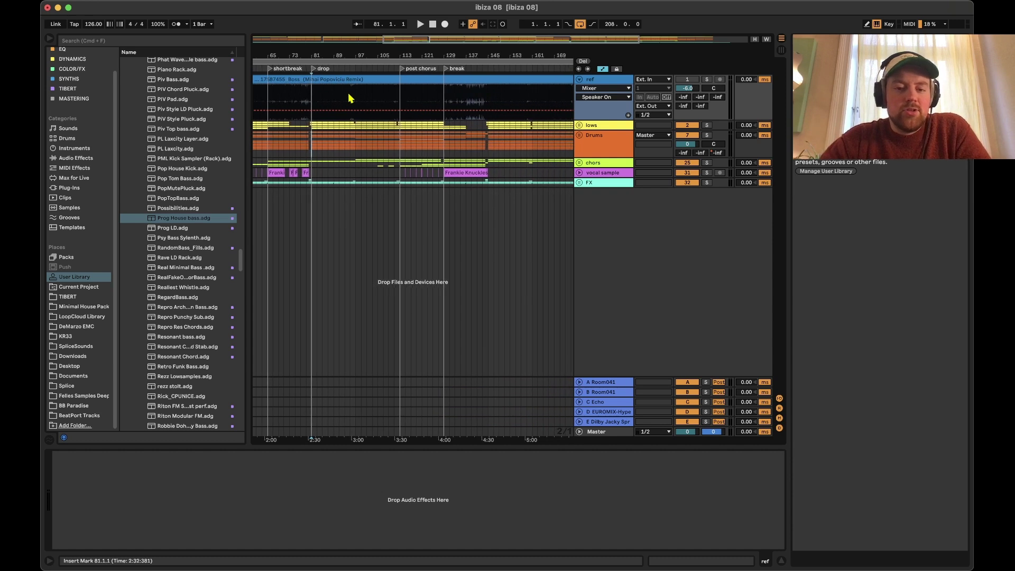
pyautogui.scroll(-3, 410, 104)
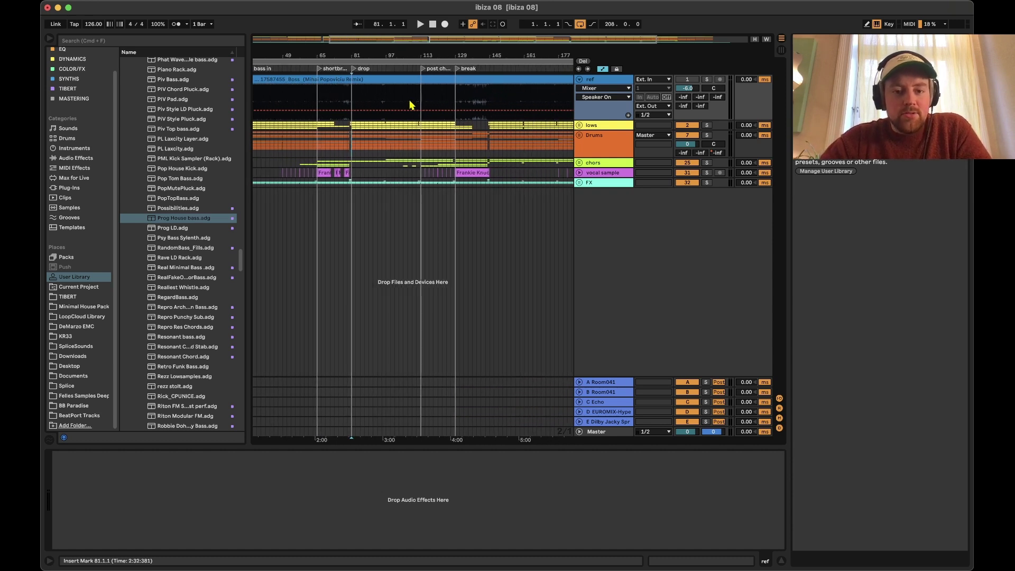
pyautogui.scroll(-2, 409, 104)
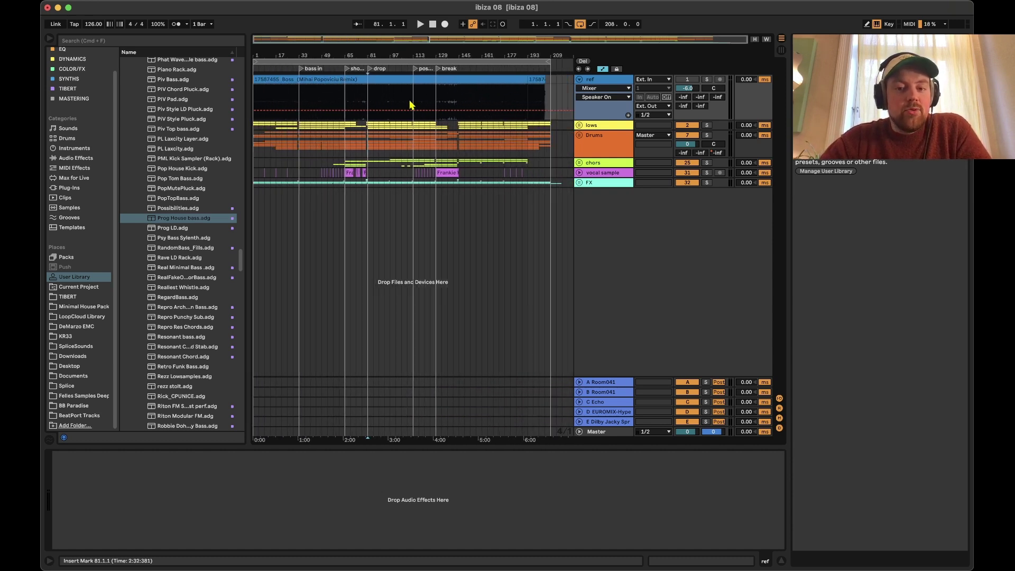
pyautogui.click(579, 80)
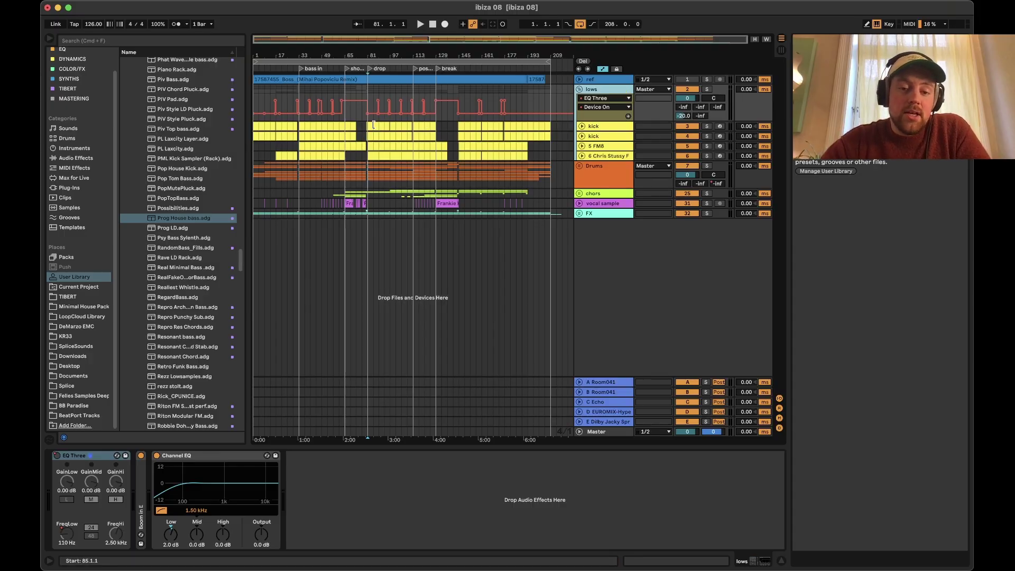
# - Solo the first kick track in the lows group, play the drop from bar 81, and examine its sampler and EQ devices
pyautogui.click(426, 128)
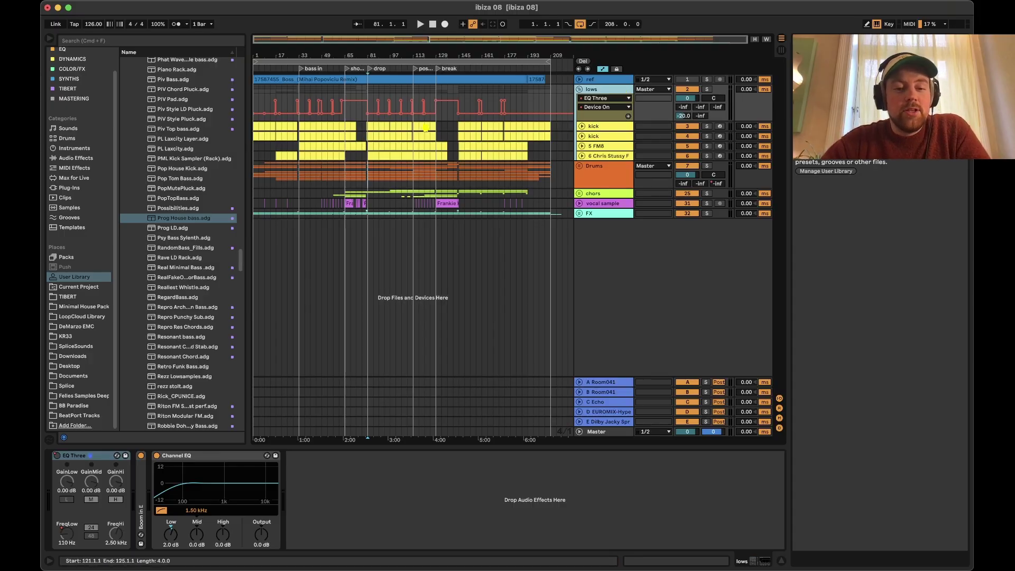
pyautogui.click(522, 130)
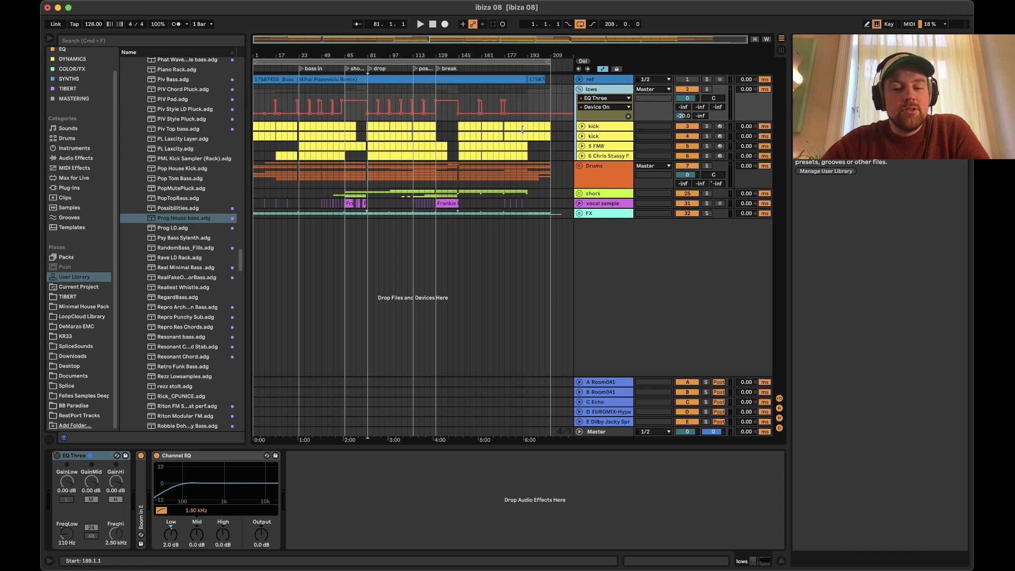
pyautogui.click(610, 127)
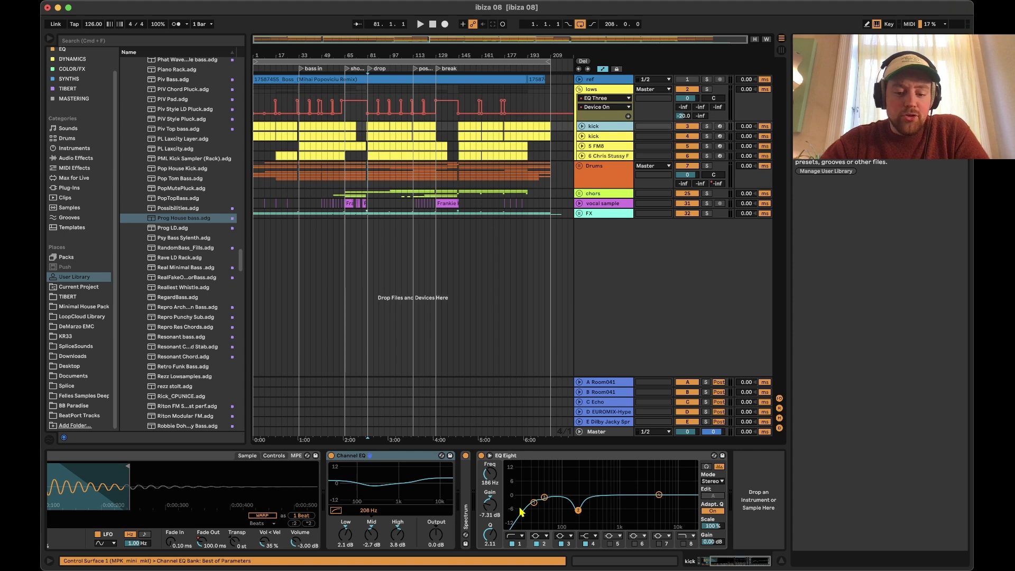
pyautogui.hscroll(-5, 554, 510)
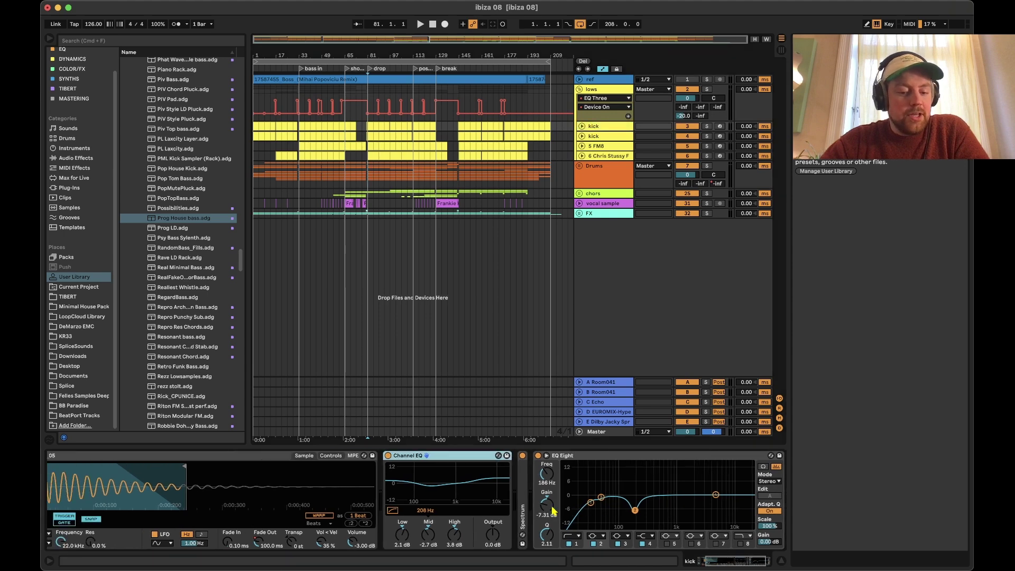
pyautogui.click(707, 127)
pyautogui.press('space')
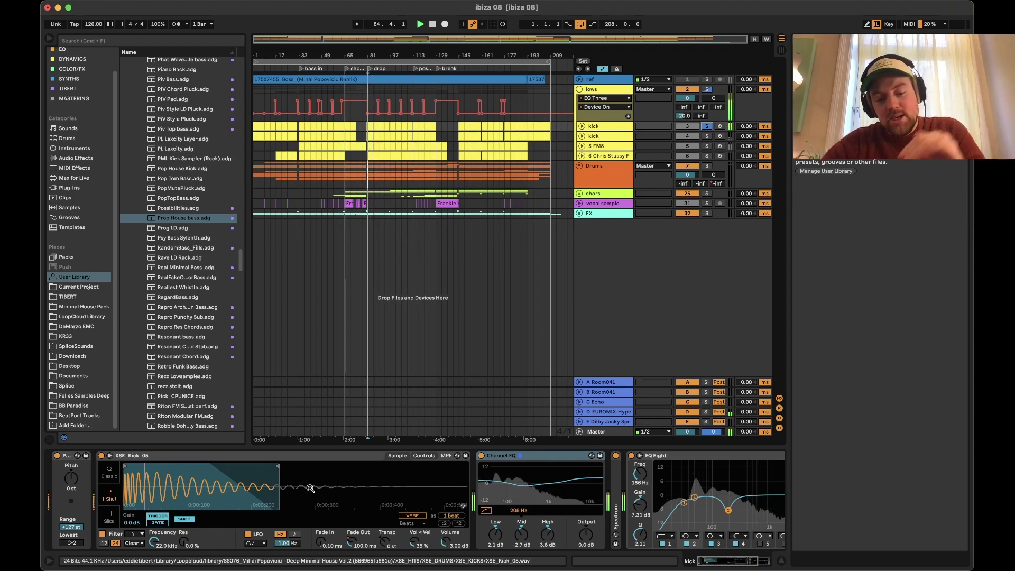
pyautogui.hscroll(2, 497, 491)
pyautogui.hscroll(8, 498, 491)
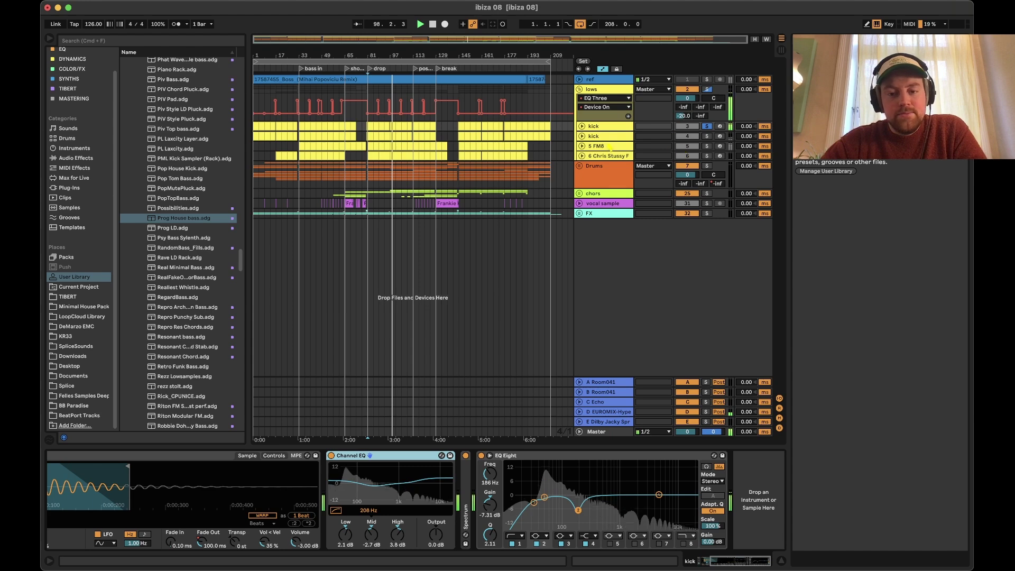
# - Solo the second kick from the drop, add the first kick to the solo, and show the second kick's device chain
pyautogui.click(707, 136)
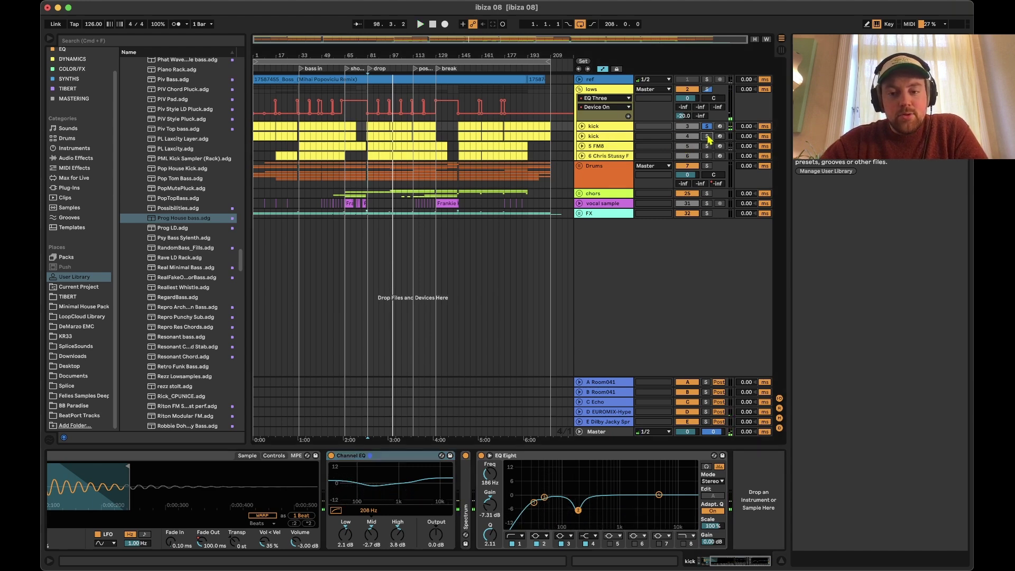
pyautogui.click(410, 148)
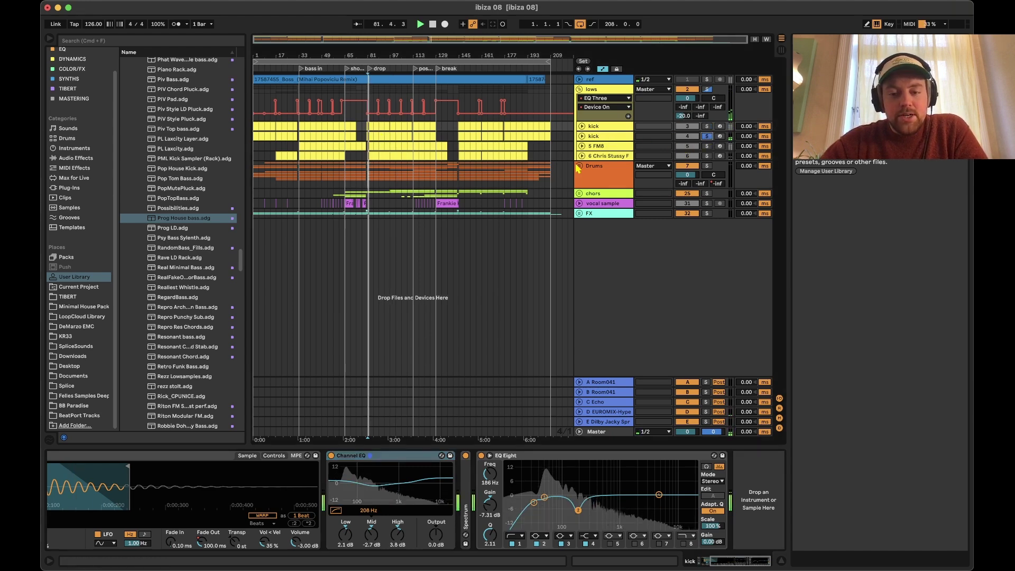
pyautogui.click(707, 126)
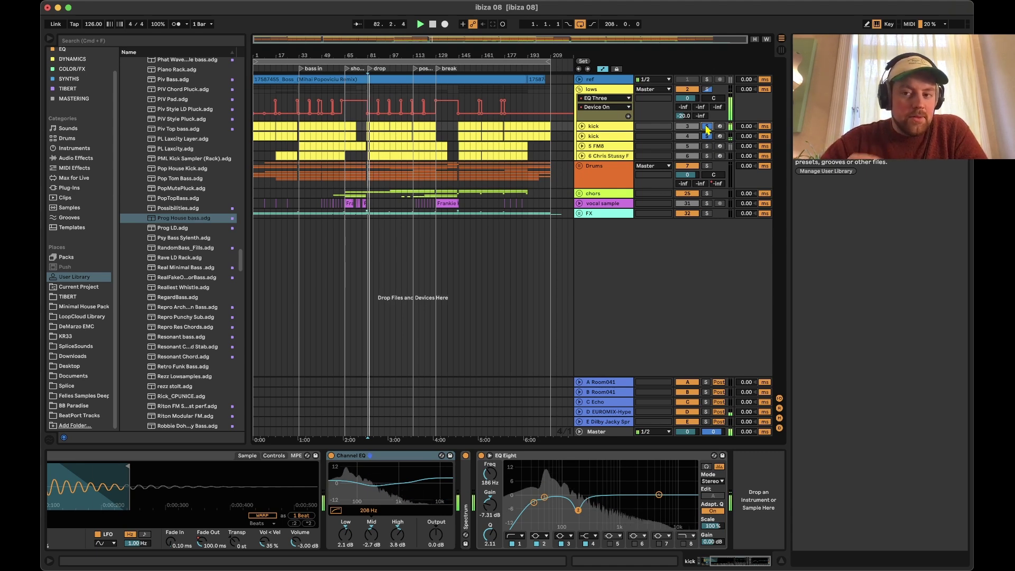
pyautogui.click(620, 138)
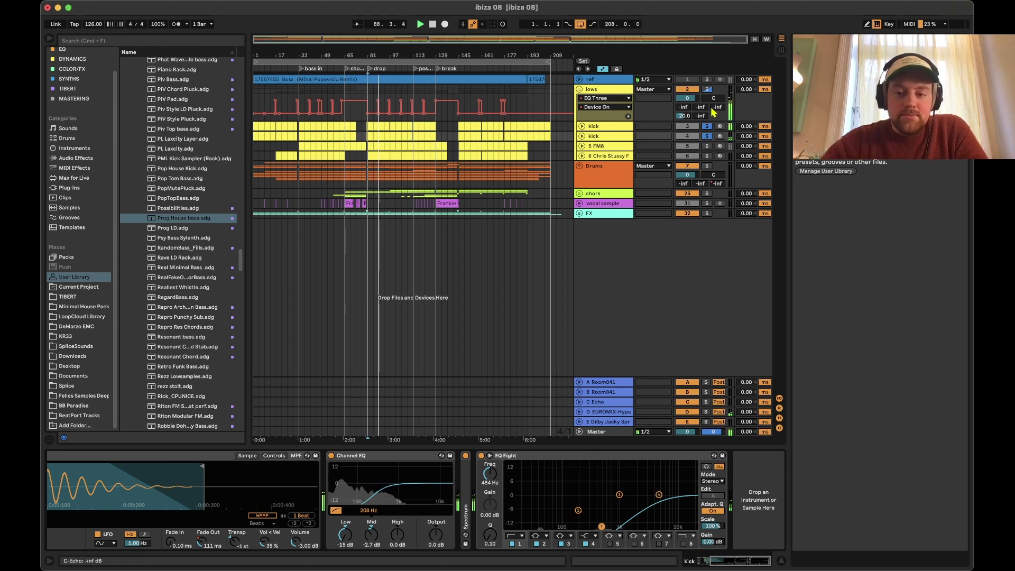
# - Solo only the 5 FM8 bass track and play its clip from bar 81
pyautogui.click(707, 146)
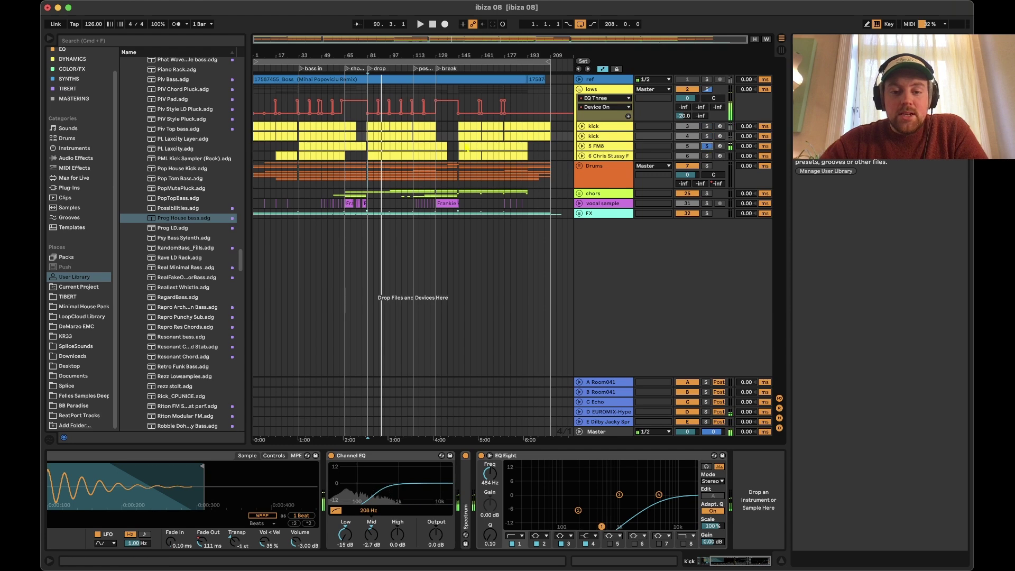
pyautogui.press('space')
pyautogui.click(369, 146)
pyautogui.press('space')
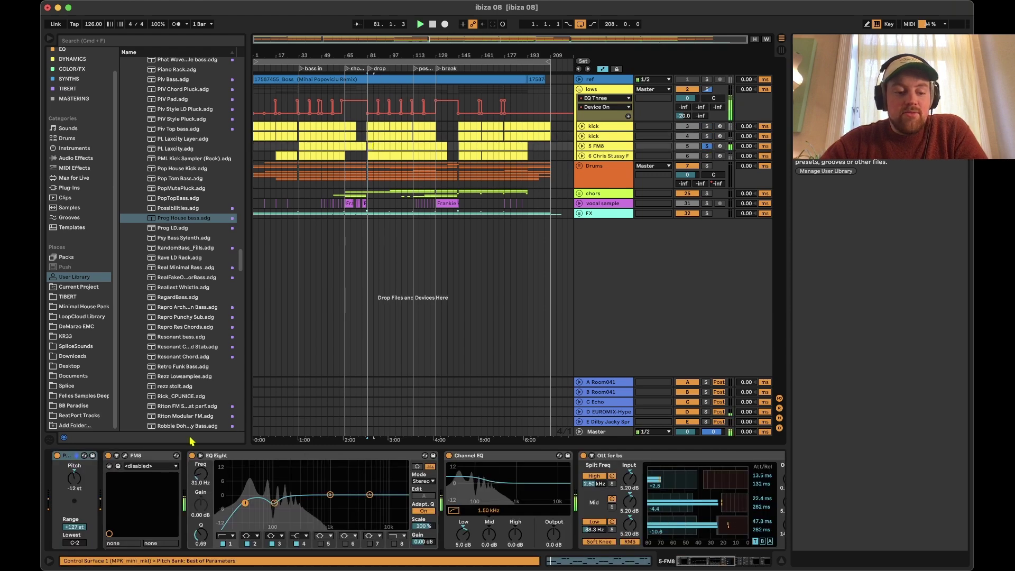
# - Open the bass track's FM8 synth on its Expert page and set the operator E to F modulation amount to 54
pyautogui.click(125, 455)
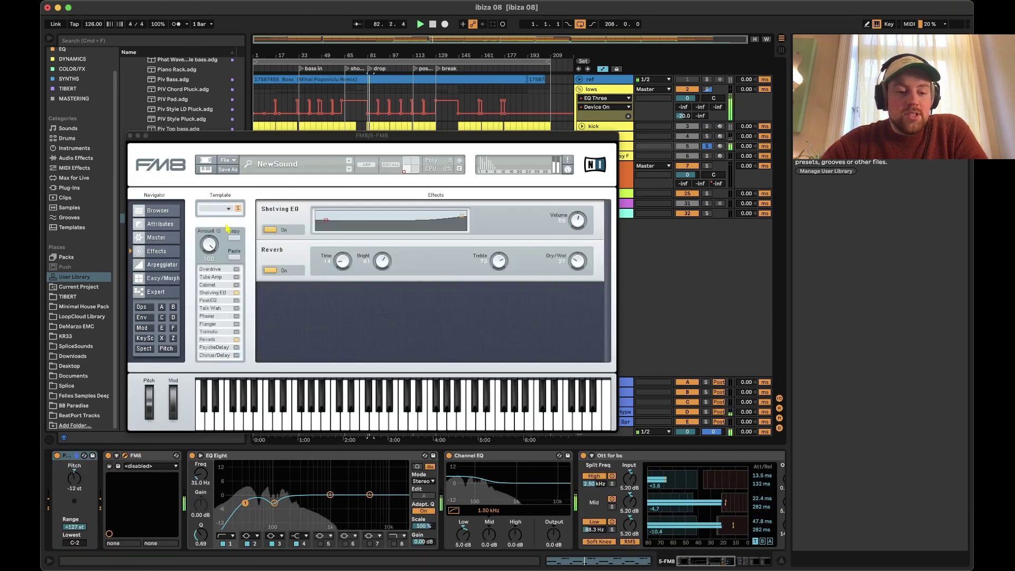
pyautogui.click(156, 291)
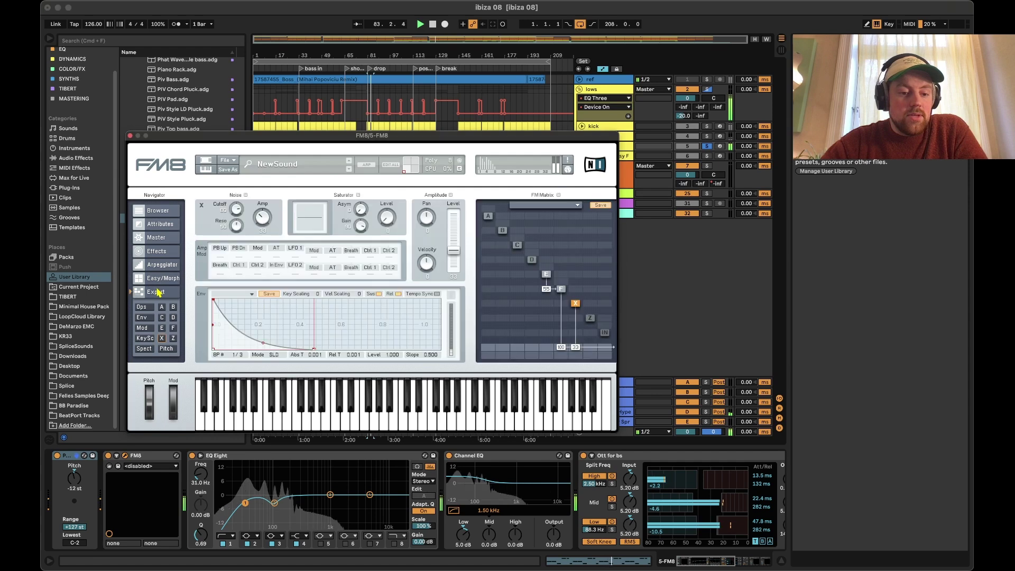
pyautogui.moveTo(546, 289)
pyautogui.mouseDown()
pyautogui.moveTo(547, 312)
pyautogui.moveTo(550, 281)
pyautogui.moveTo(559, 289)
pyautogui.mouseUp()
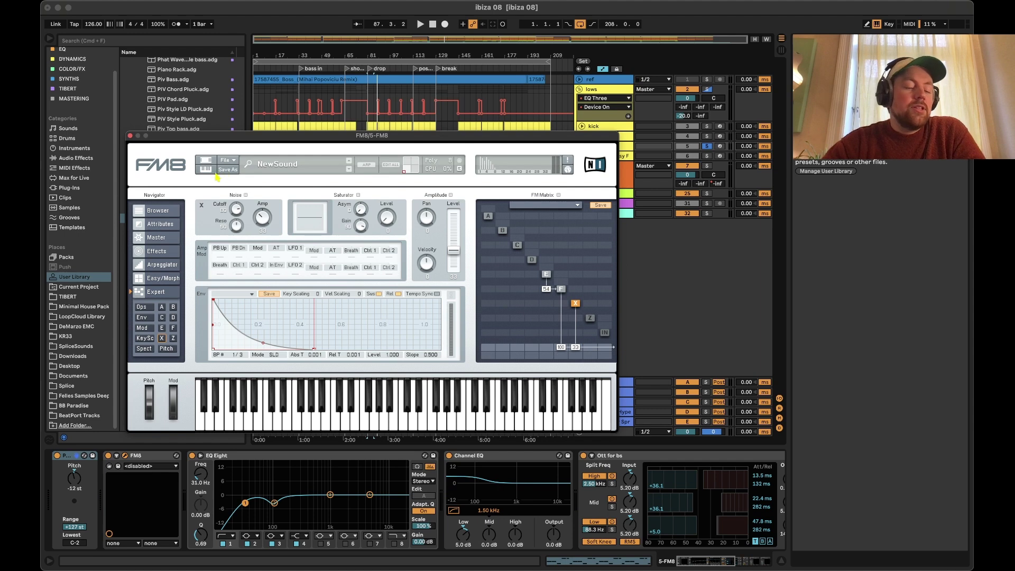
# - Review FM8's Shelving EQ and Reverb effects and its list of effect templates, then close the synth
pyautogui.click(154, 252)
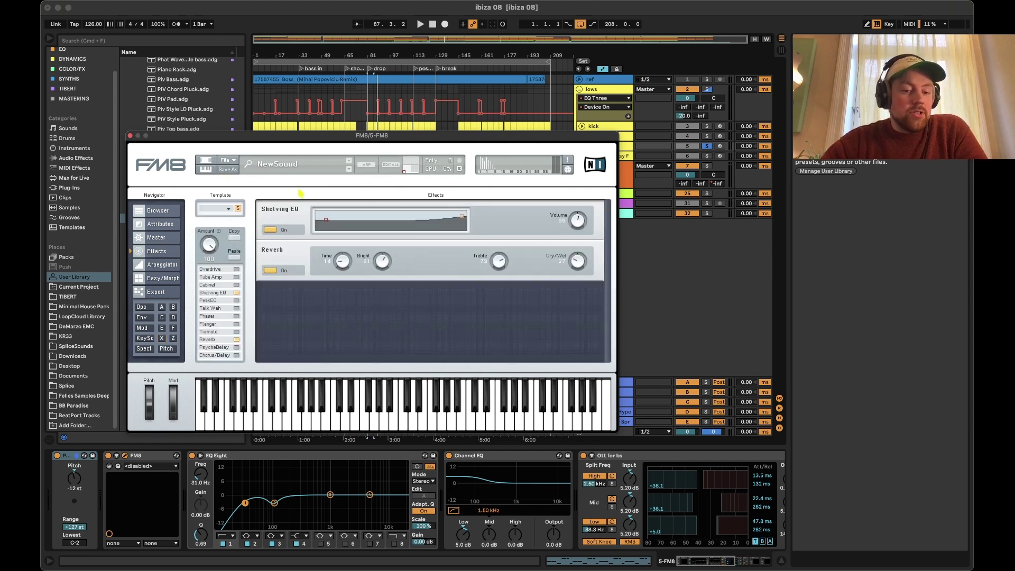
pyautogui.click(229, 209)
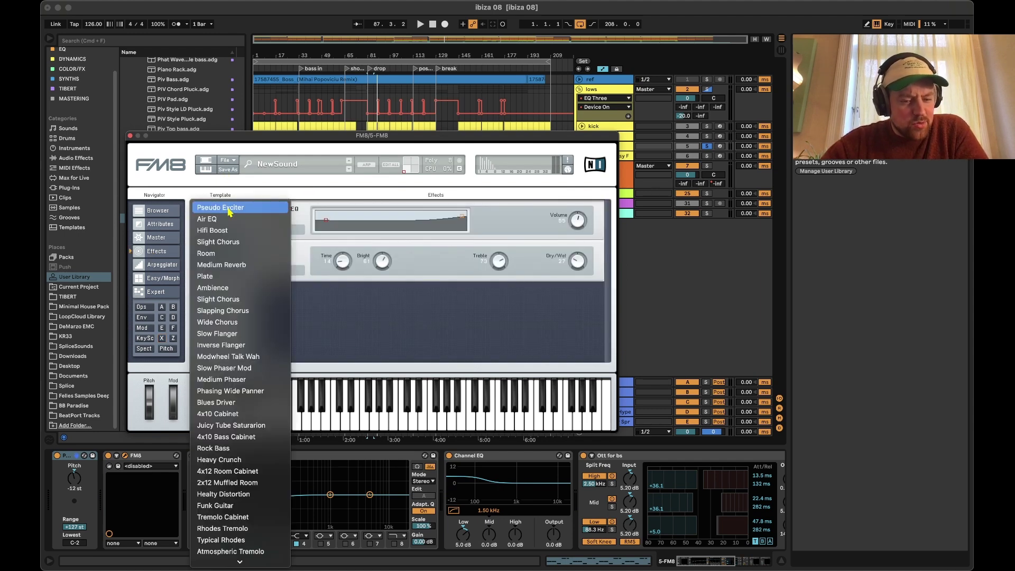
pyautogui.click(254, 192)
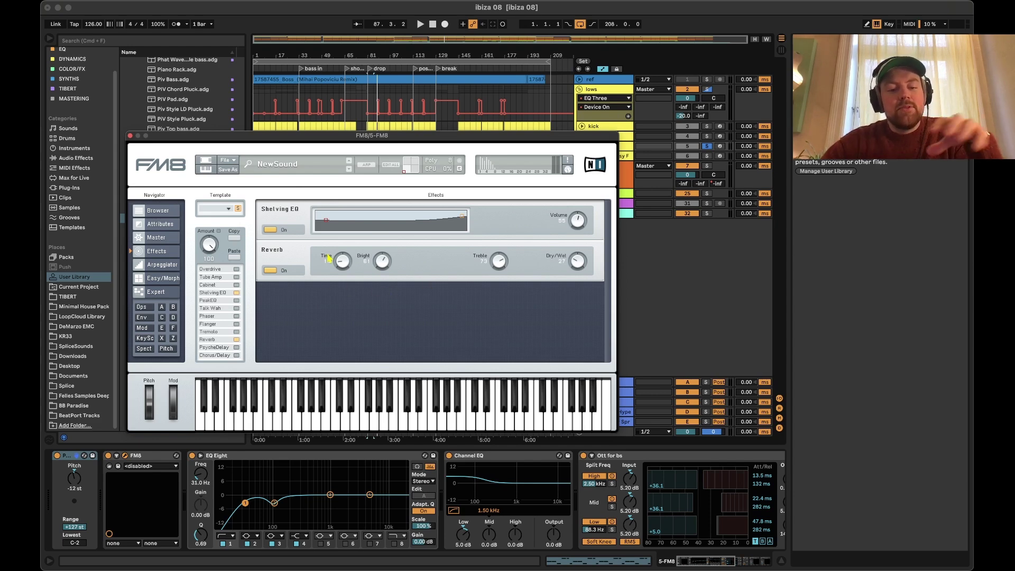
pyautogui.click(130, 135)
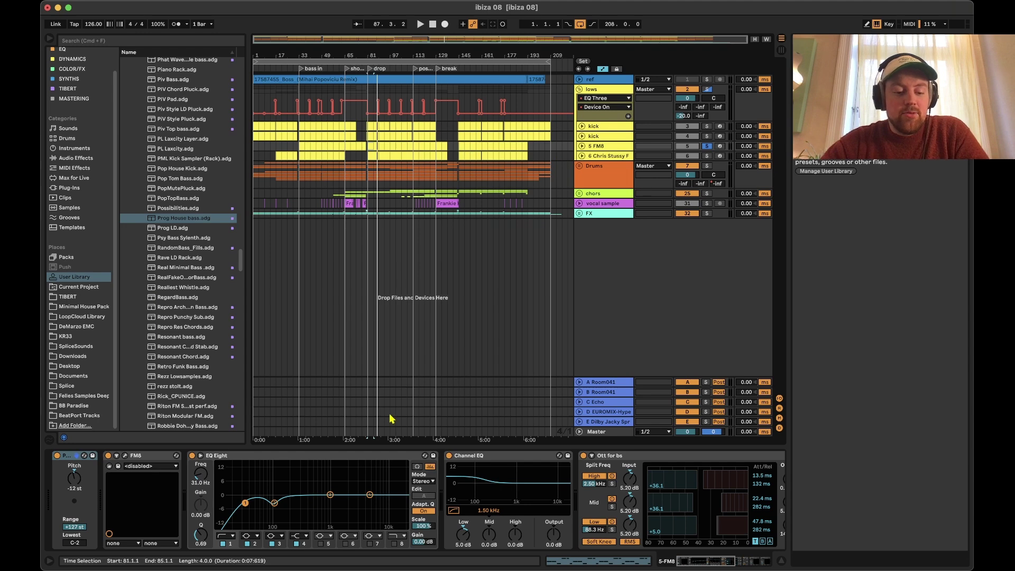
# - Play the soloed FM8 bass from bar 81 and examine its EQ Eight, Channel EQ, Ott for bs, Bass Mono and Kickstart 2 devices
pyautogui.press('space')
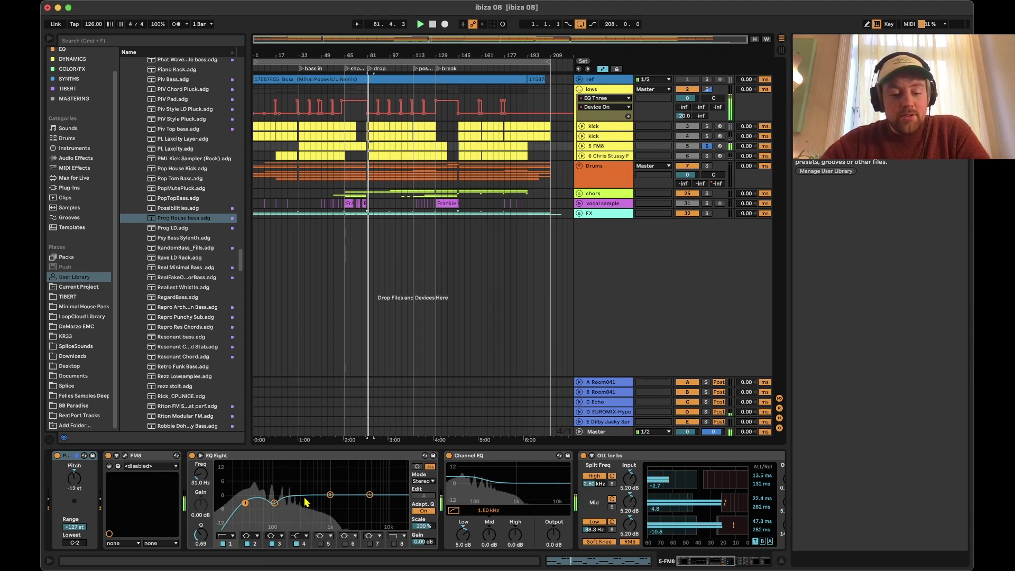
pyautogui.click(281, 462)
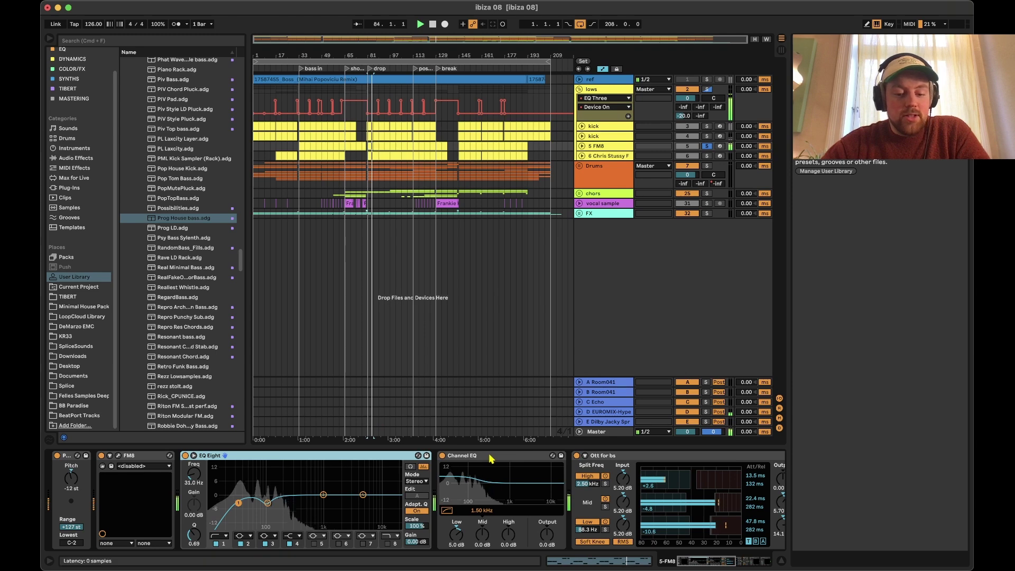
pyautogui.hscroll(3, 491, 476)
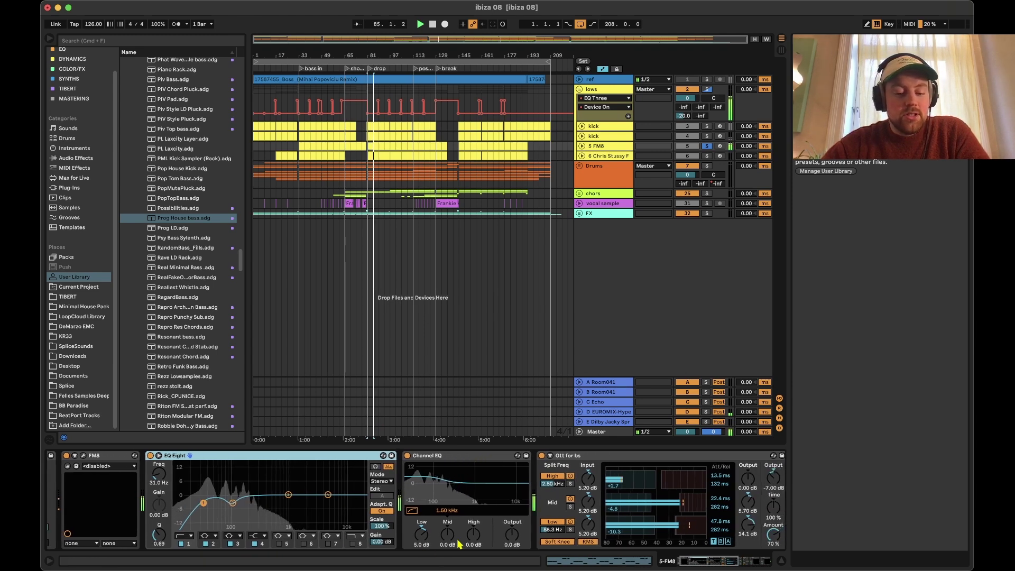
pyautogui.hscroll(5, 459, 545)
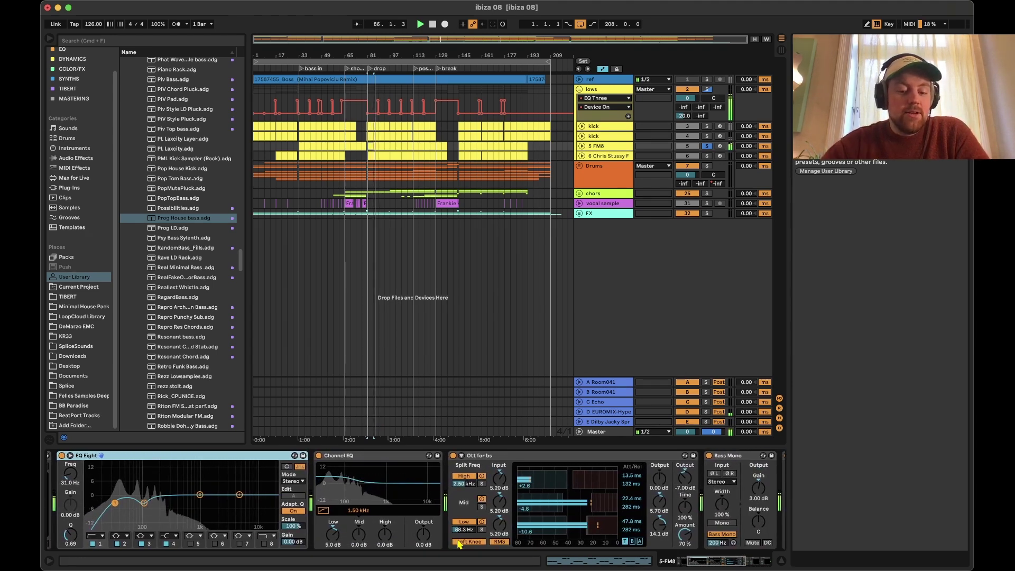
pyautogui.hscroll(6, 459, 544)
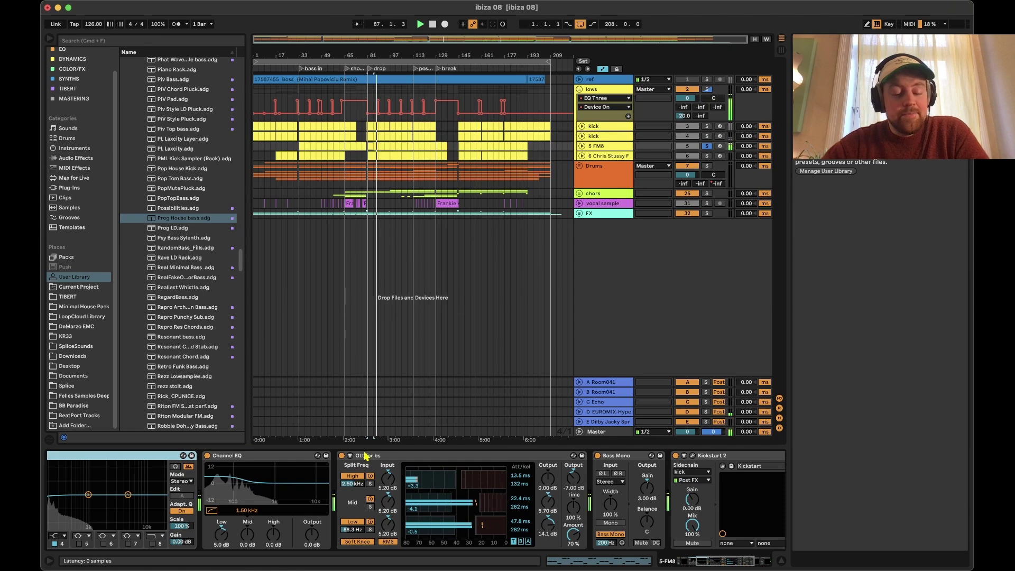
pyautogui.hscroll(-6, 365, 456)
pyautogui.click(358, 458)
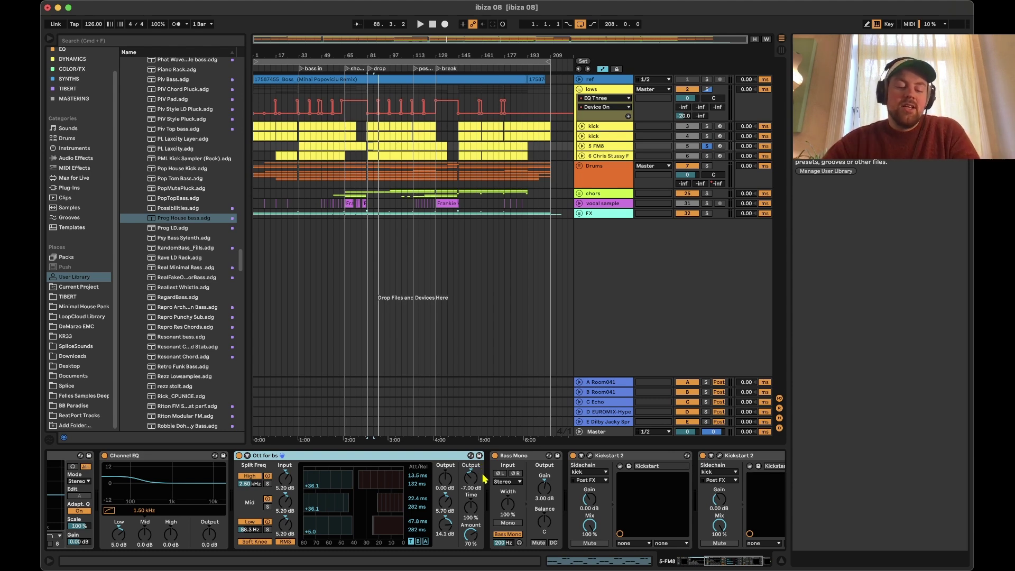
pyautogui.click(525, 457)
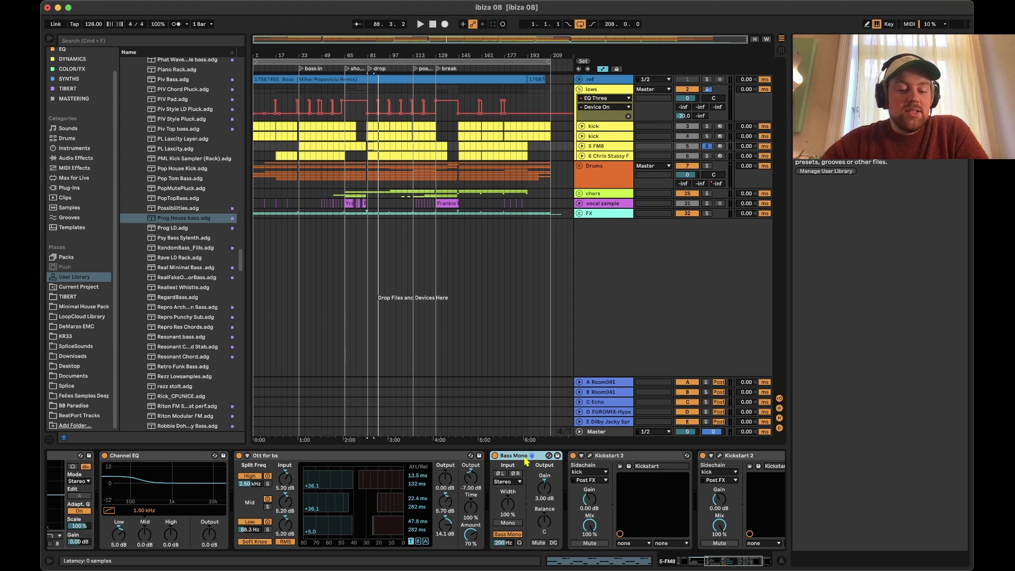
pyautogui.hscroll(2, 526, 461)
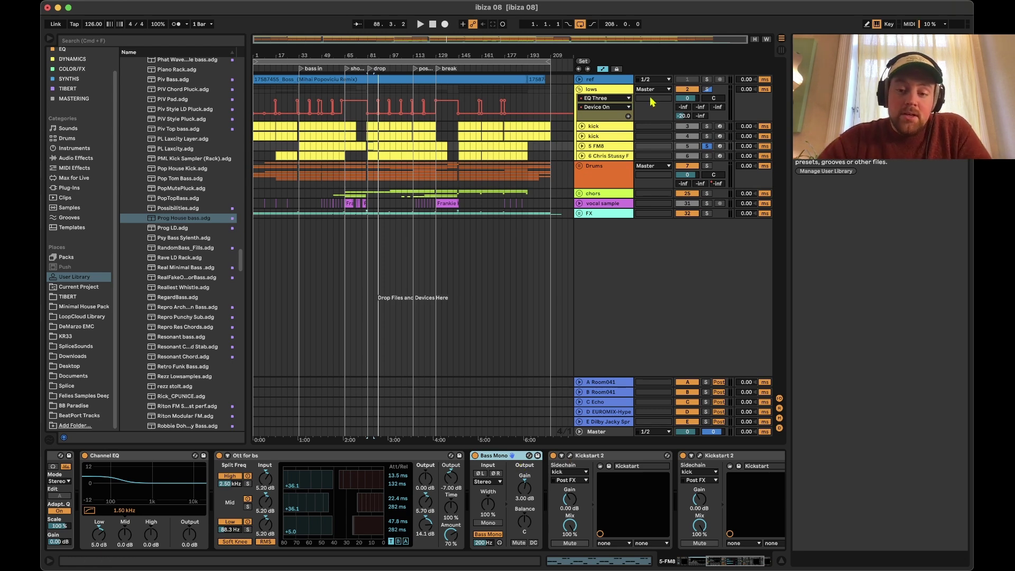
# - Play the soloed FM8 bass while examining the first Kickstart 2's ducking curve, then stop playback and close the plug-in
pyautogui.press('space')
pyautogui.click(571, 455)
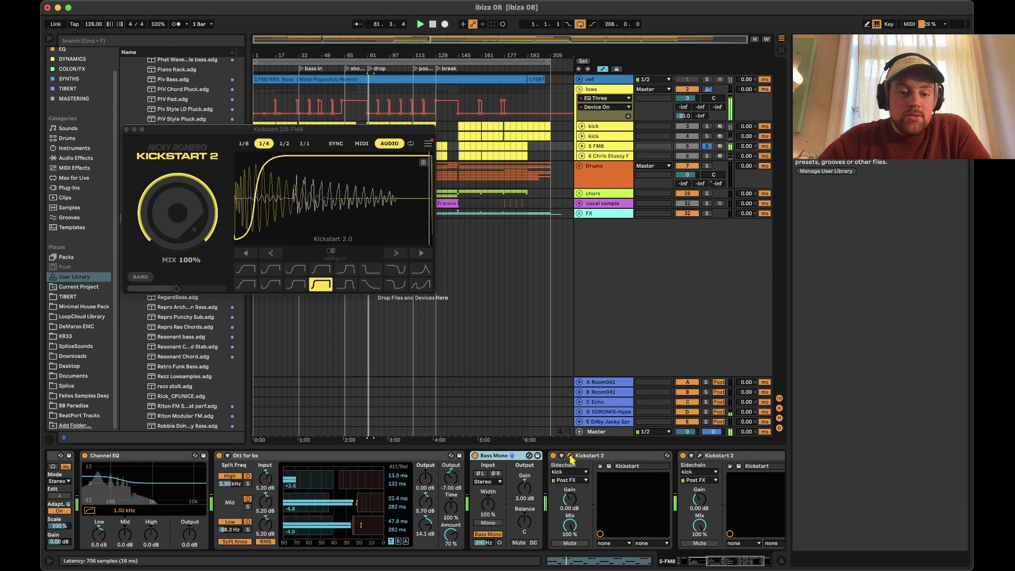
pyautogui.hscroll(3, 641, 463)
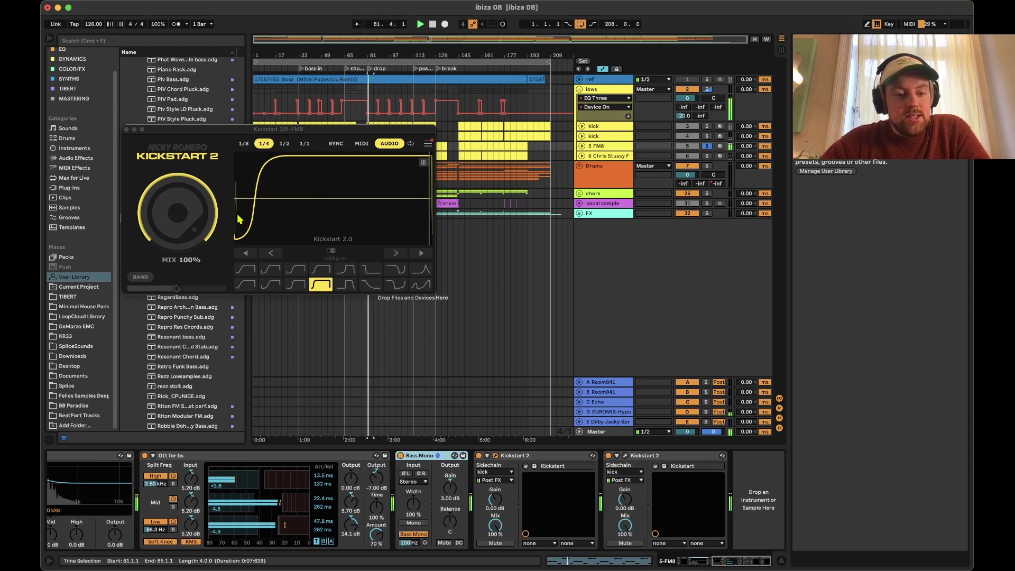
pyautogui.press('space')
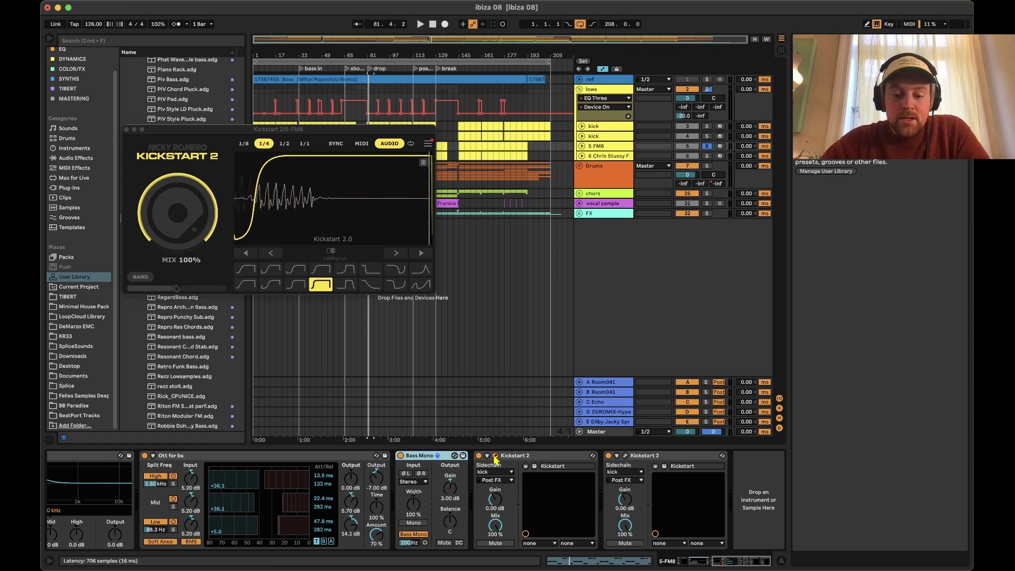
pyautogui.click(496, 456)
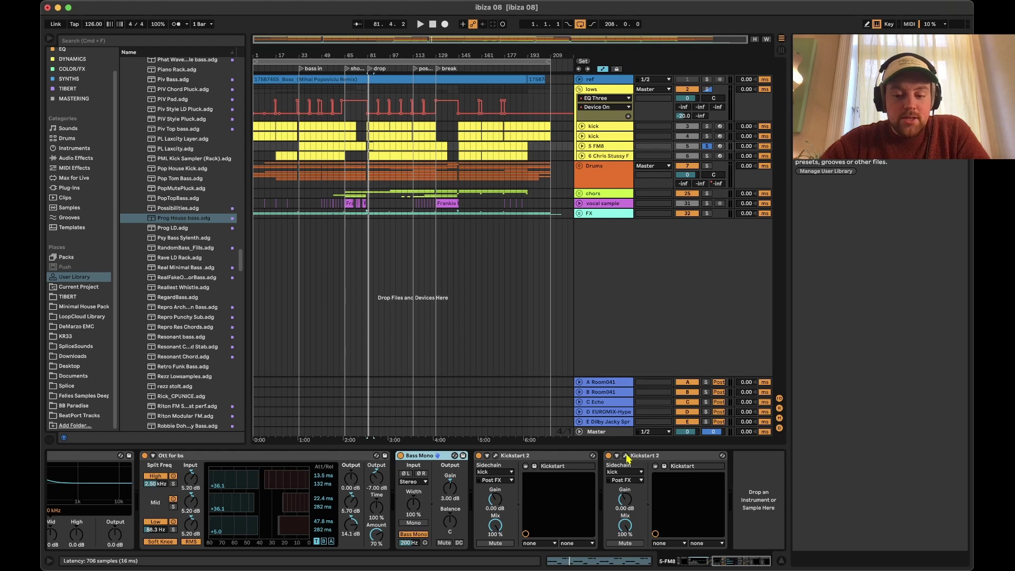
# - Audition the bass with the second Kickstart 2's mix at 100%, adding the first kick to the solo
pyautogui.click(625, 456)
pyautogui.press('space')
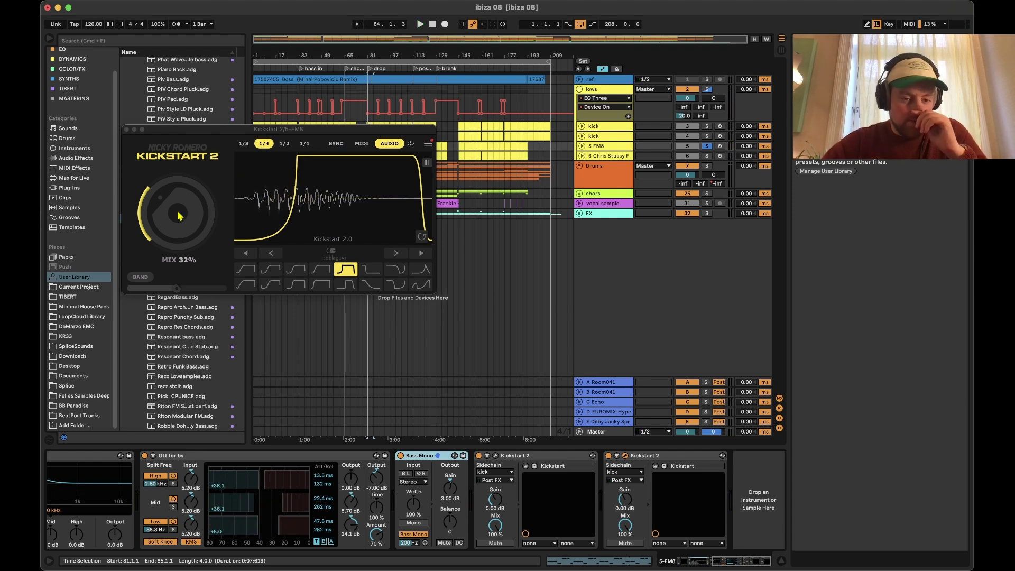
pyautogui.moveTo(178, 214); pyautogui.dragTo(178, 180)
pyautogui.press('space')
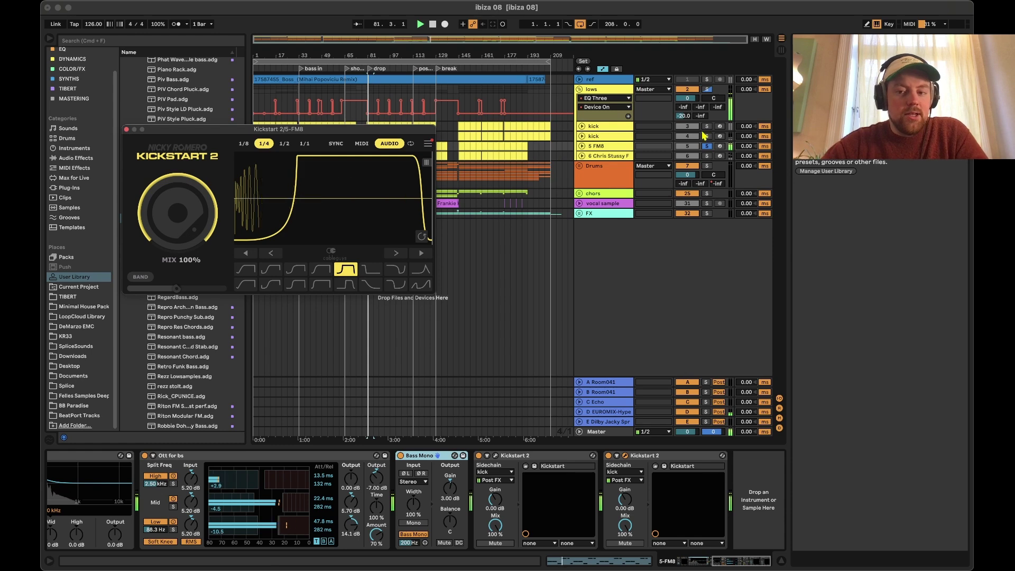
pyautogui.click(707, 127)
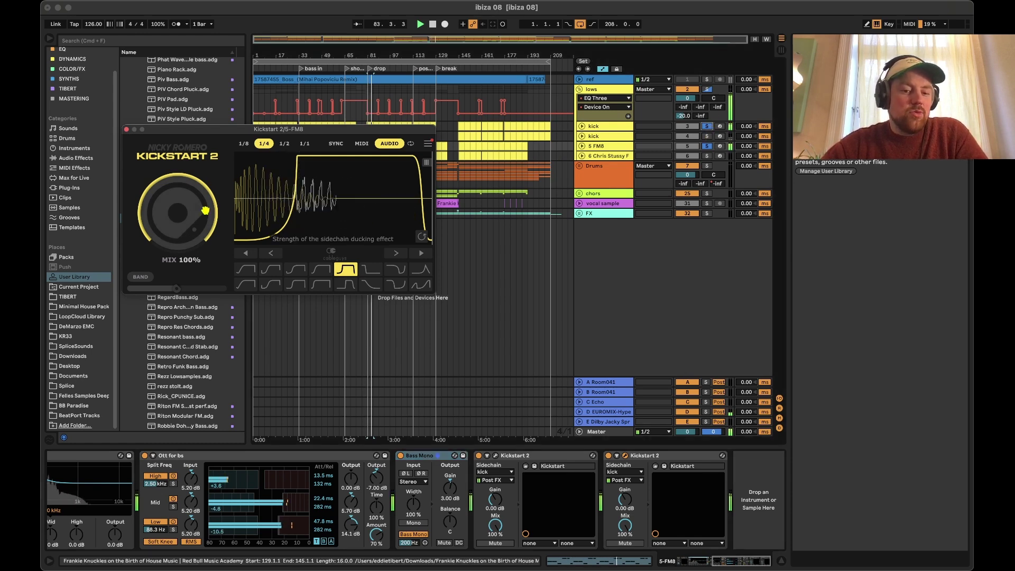
# - Set the second Kickstart 2's mix to 32%, play the kick and bass together, and close the plug-in
pyautogui.press('space')
pyautogui.moveTo(205, 211); pyautogui.dragTo(205, 246)
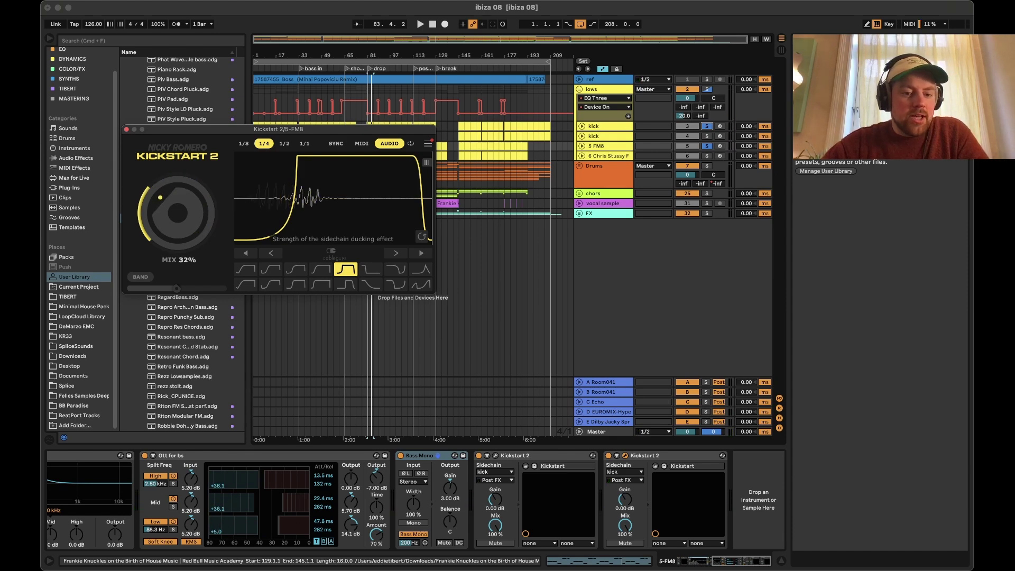
pyautogui.press('space')
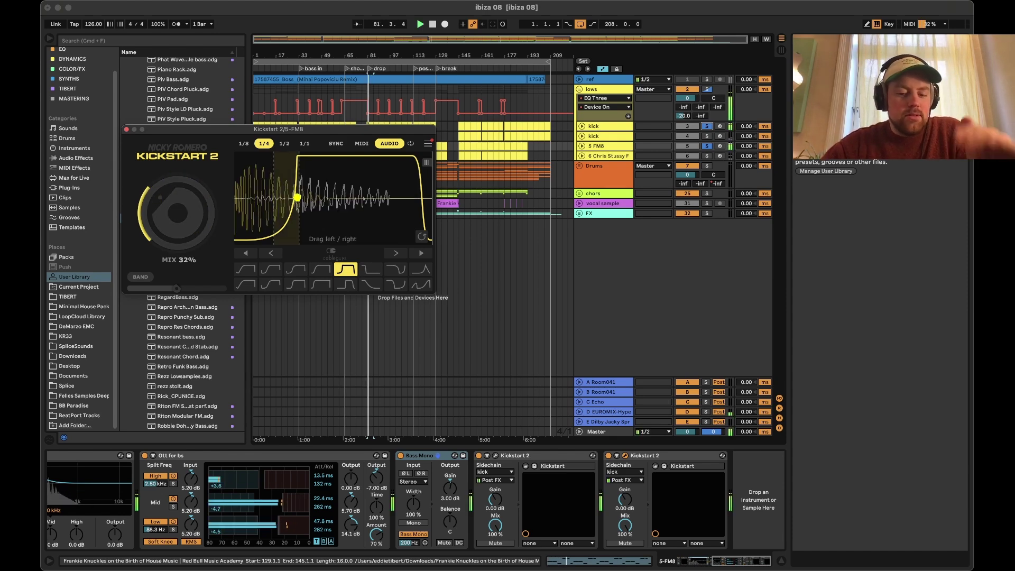
pyautogui.click(626, 455)
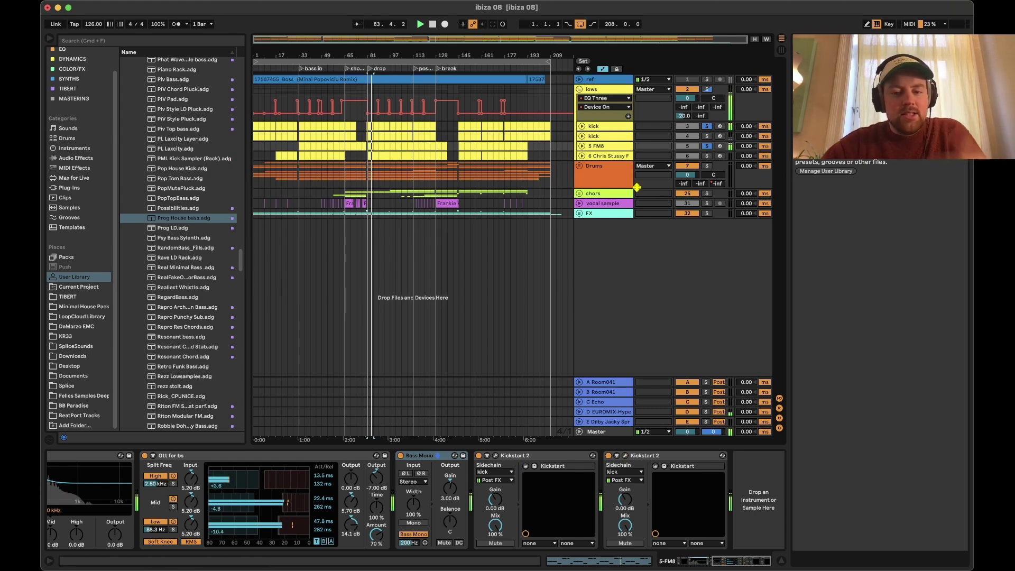
# - Solo only the 6 Chris Stussy FM Sweep track and audition it from bar 81, checking its Bass Texture Dry/Wet automation lane
pyautogui.click(707, 136)
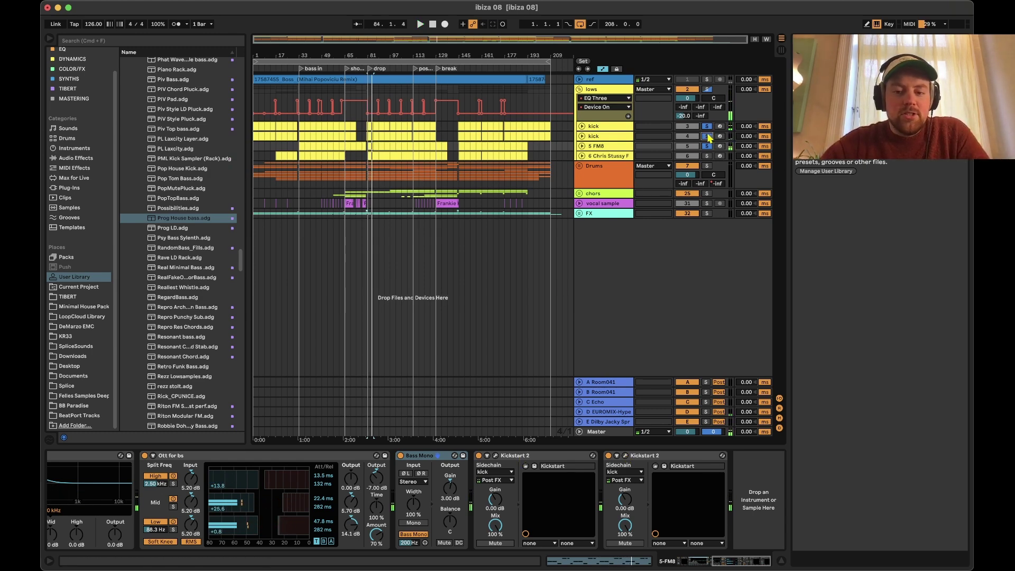
pyautogui.click(610, 157)
pyautogui.click(708, 156)
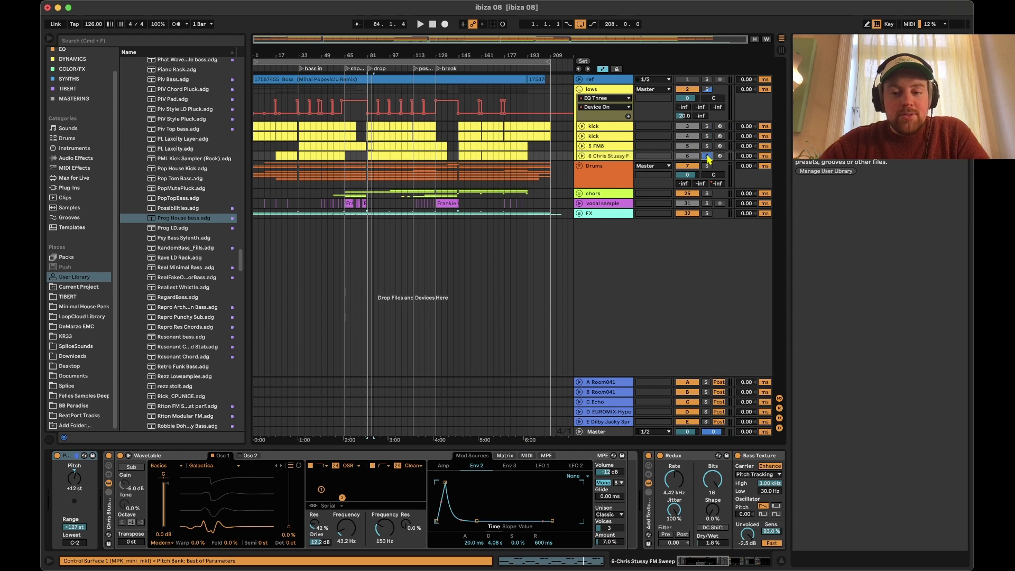
pyautogui.click(380, 155)
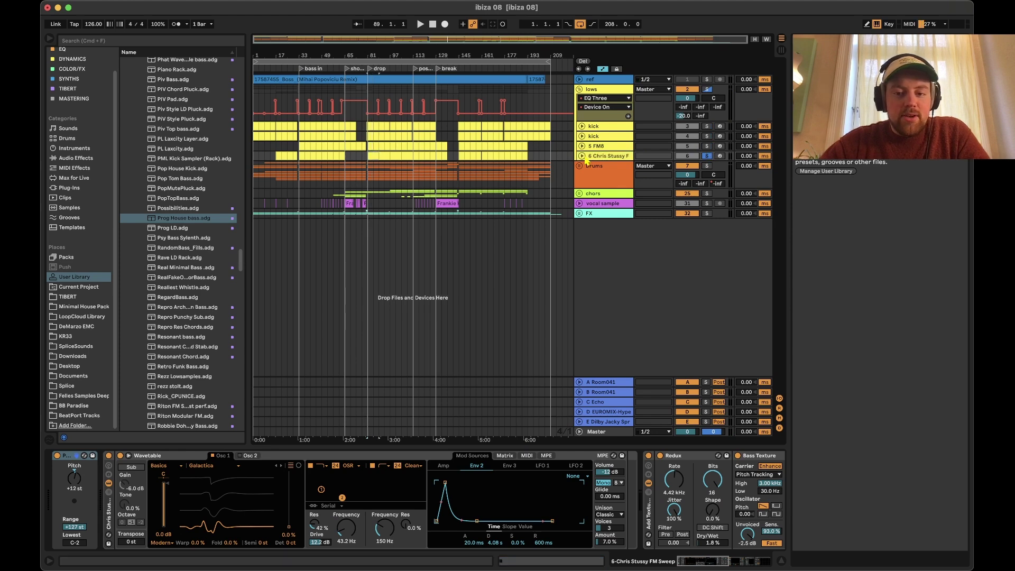
pyautogui.click(582, 156)
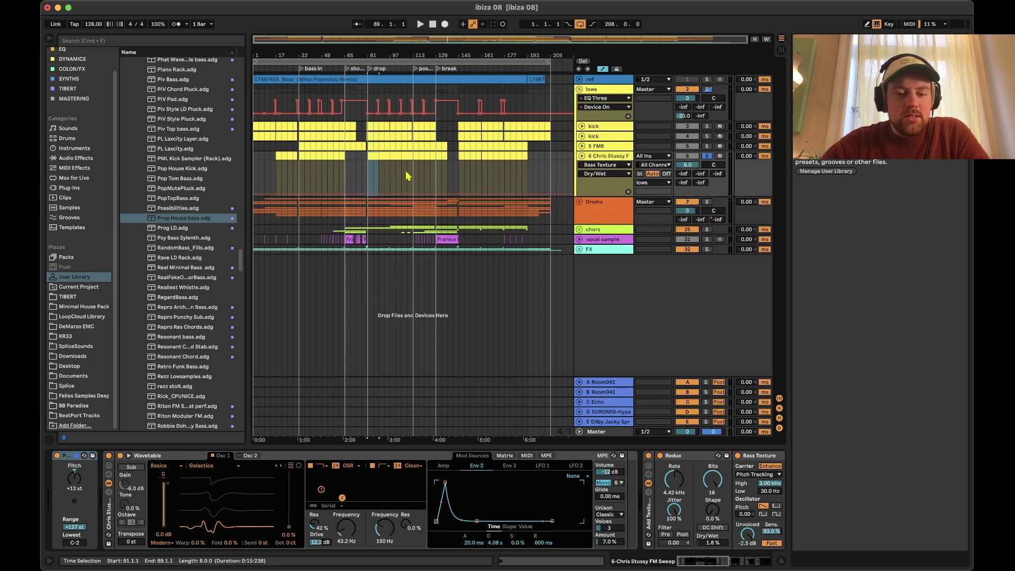
pyautogui.press('space')
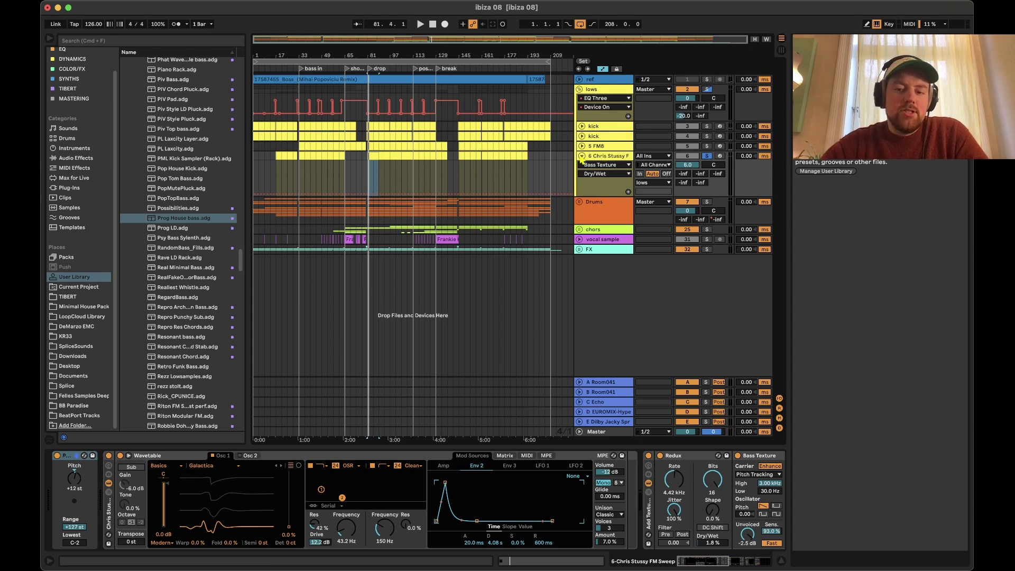
pyautogui.click(582, 156)
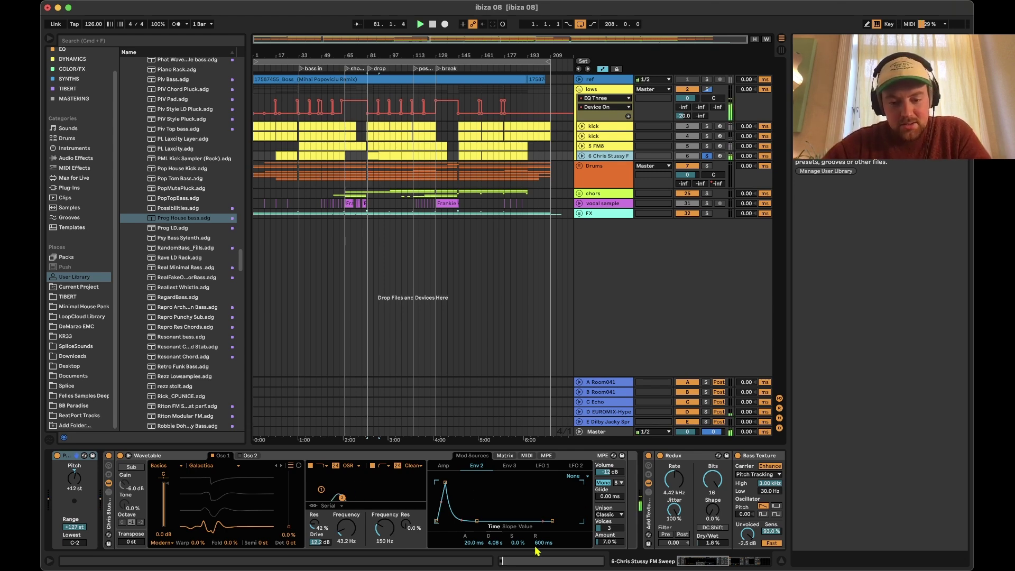
# - Review the Amp and Env 2 envelopes of the Wavetable synth on the Chris Stussy FM Sweep track
pyautogui.hscroll(2, 430, 506)
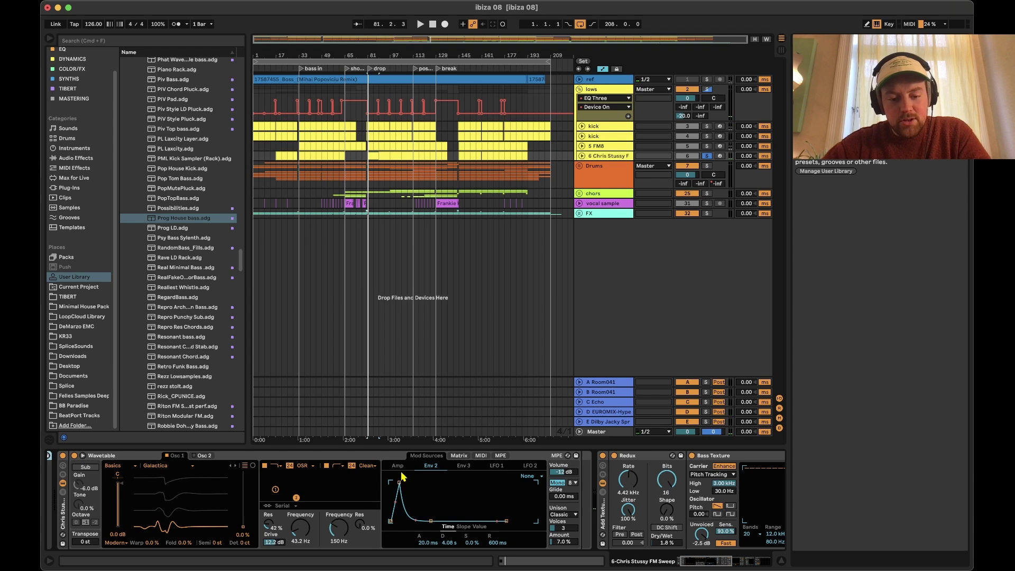
pyautogui.click(400, 468)
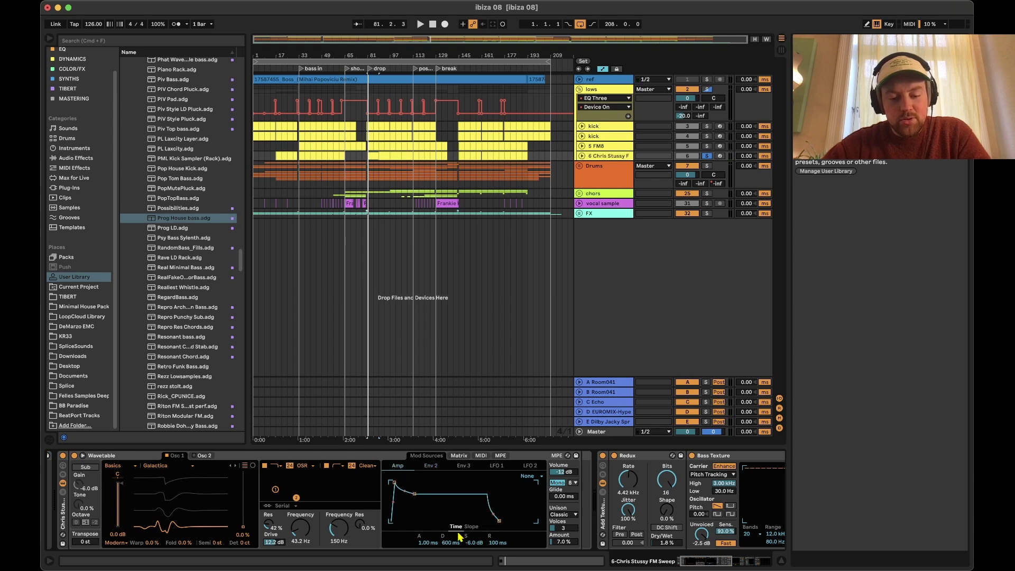
pyautogui.click(432, 468)
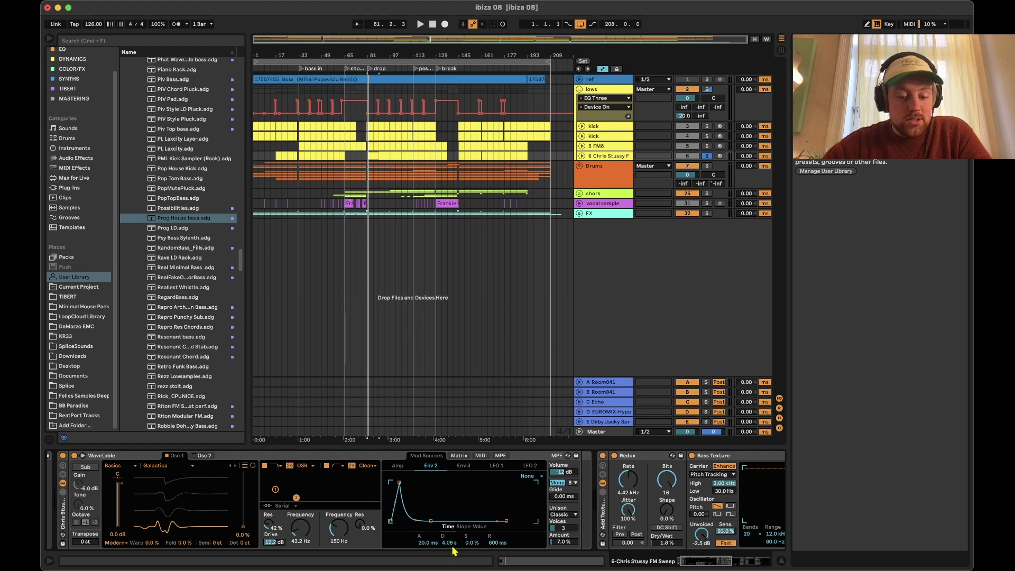
pyautogui.hscroll(3, 439, 547)
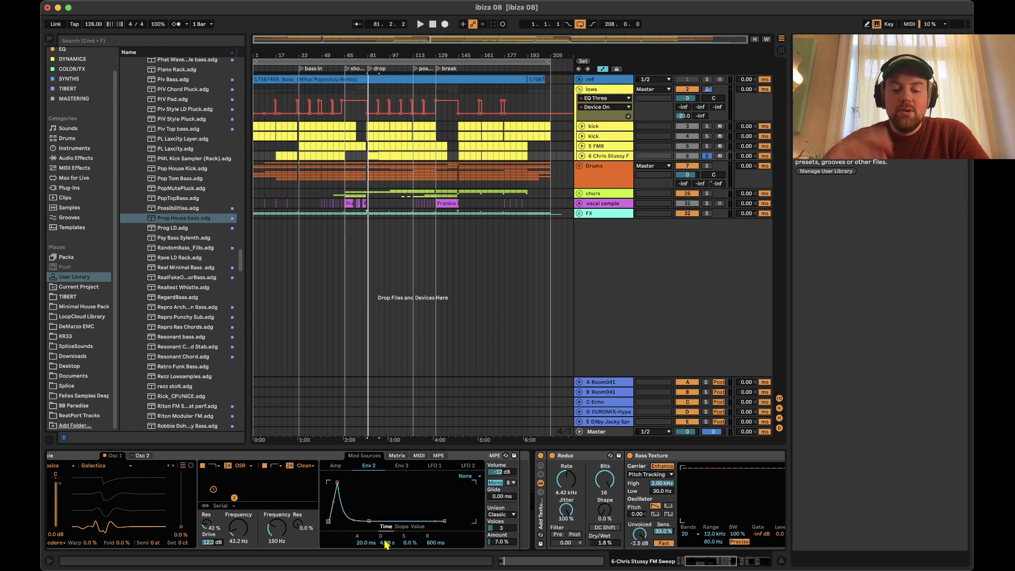
# - Examine the Add Texture rack on the Chris Stussy FM Sweep track, including its Redux and Bass Texture devices
pyautogui.hscroll(3, 407, 526)
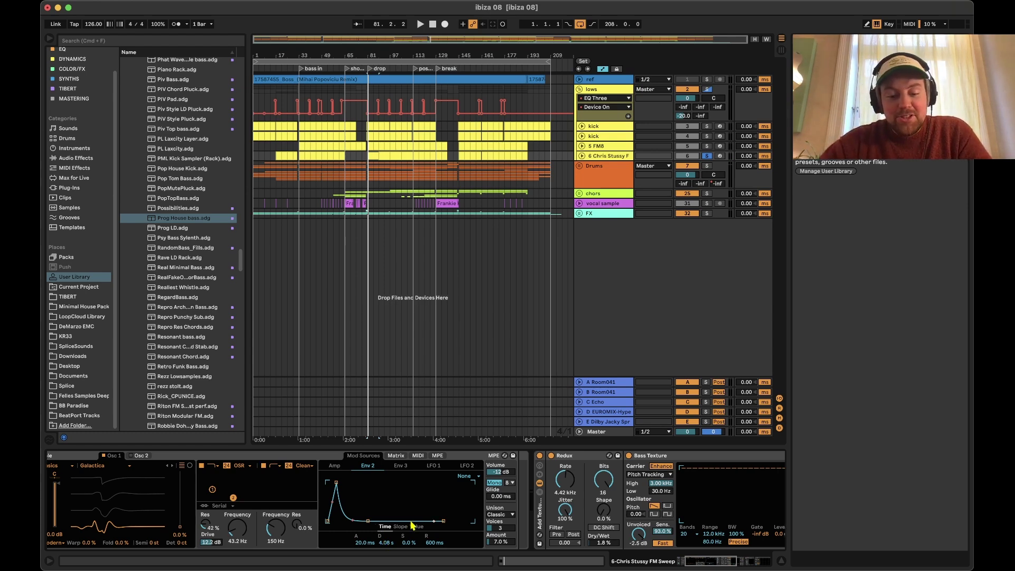
pyautogui.hscroll(2, 412, 525)
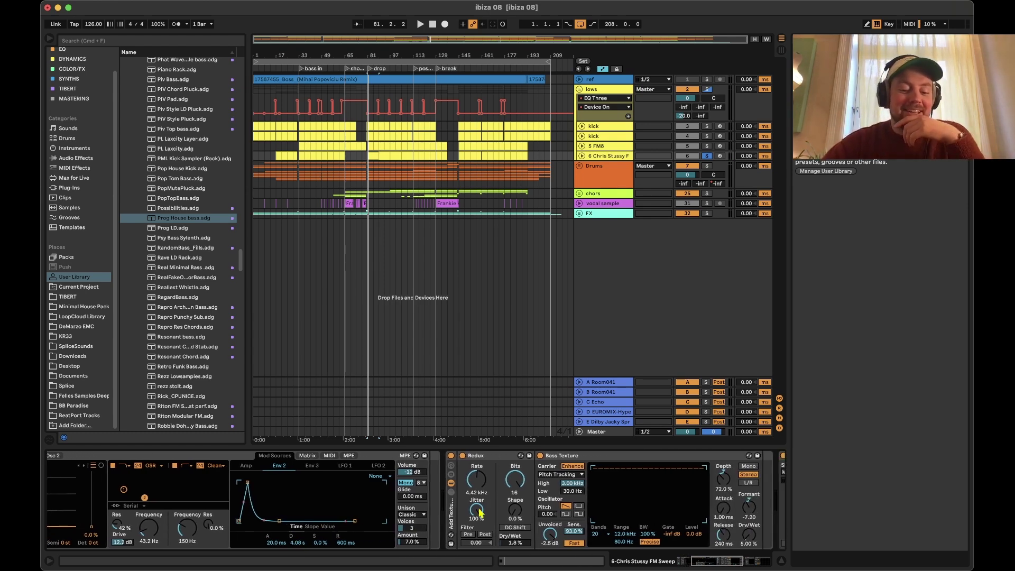
pyautogui.hscroll(5, 480, 512)
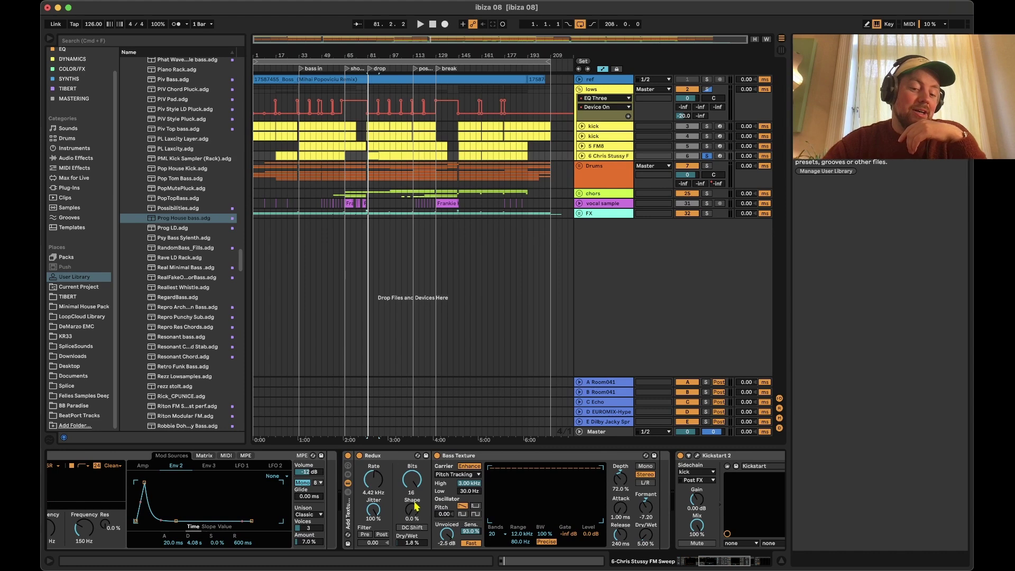
pyautogui.click(350, 522)
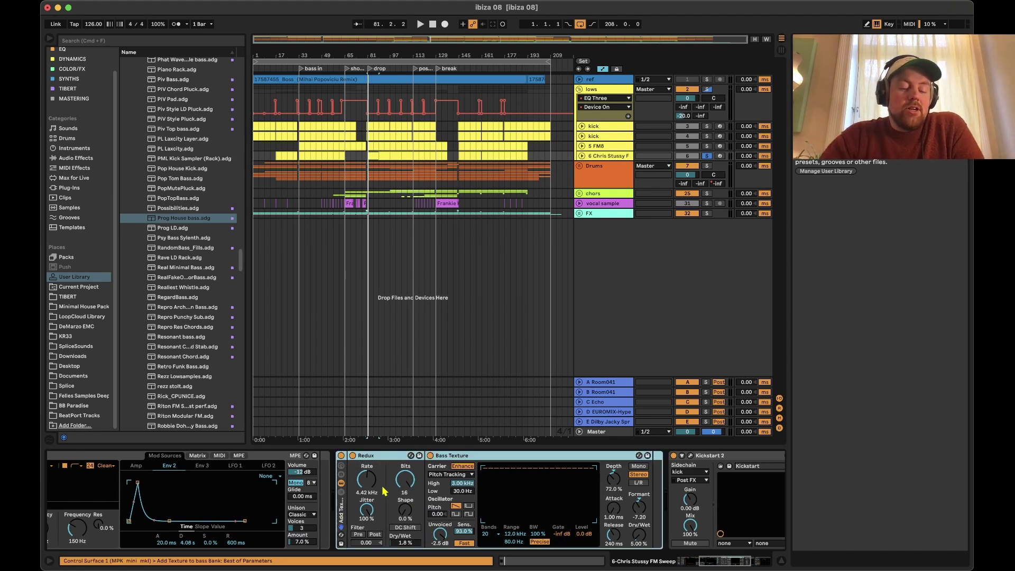
pyautogui.click(460, 459)
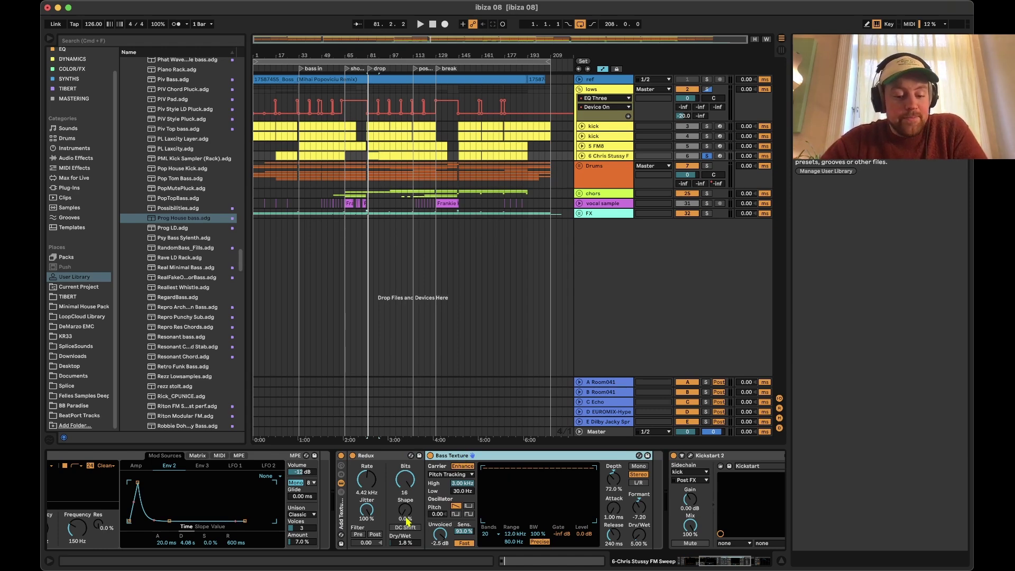
# - Audition the FM Sweep bass with Redux's Dry/Wet at 100%, then return it to 1.8%
pyautogui.click(406, 543)
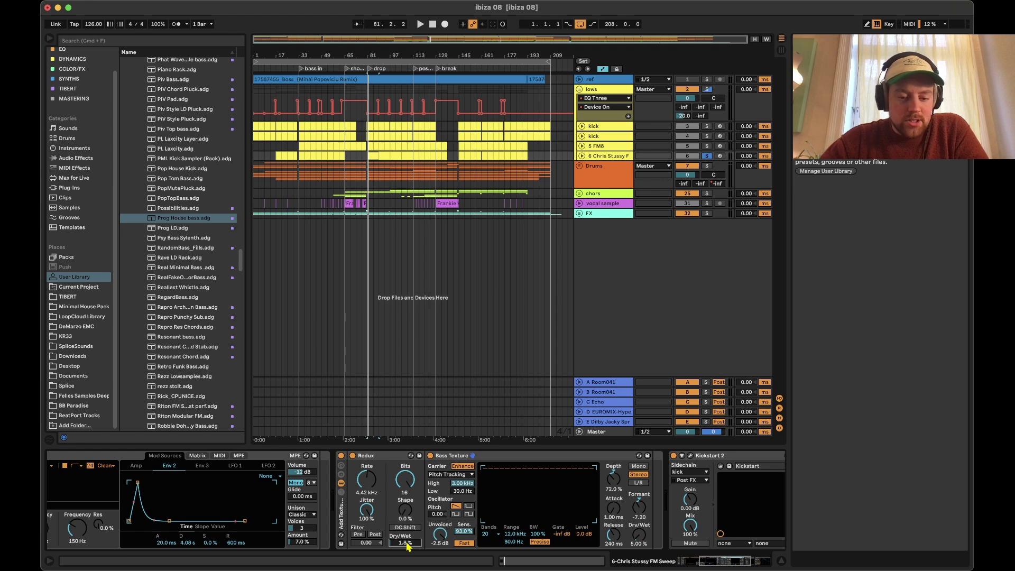
pyautogui.doubleClick(408, 544)
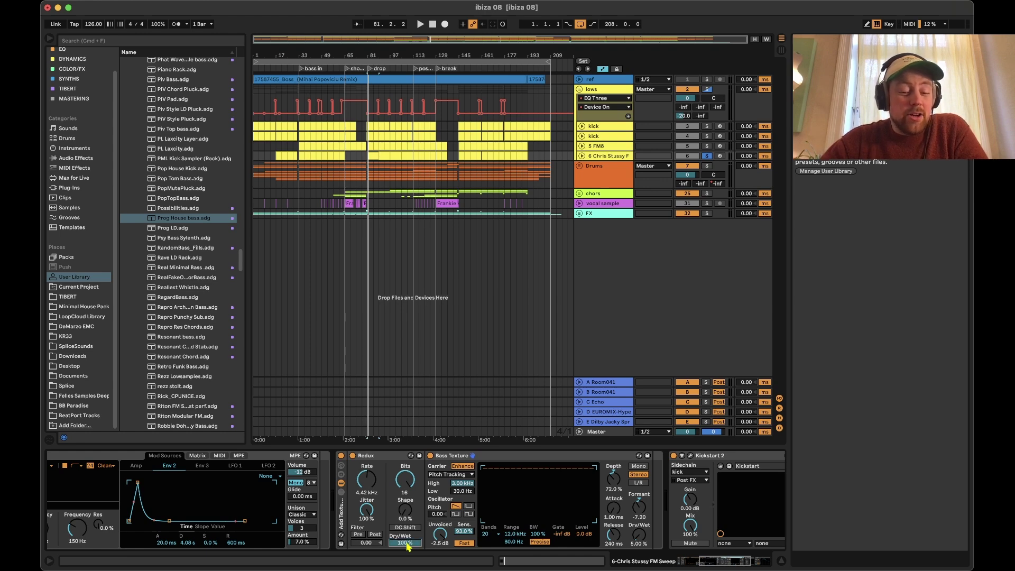
pyautogui.press('space')
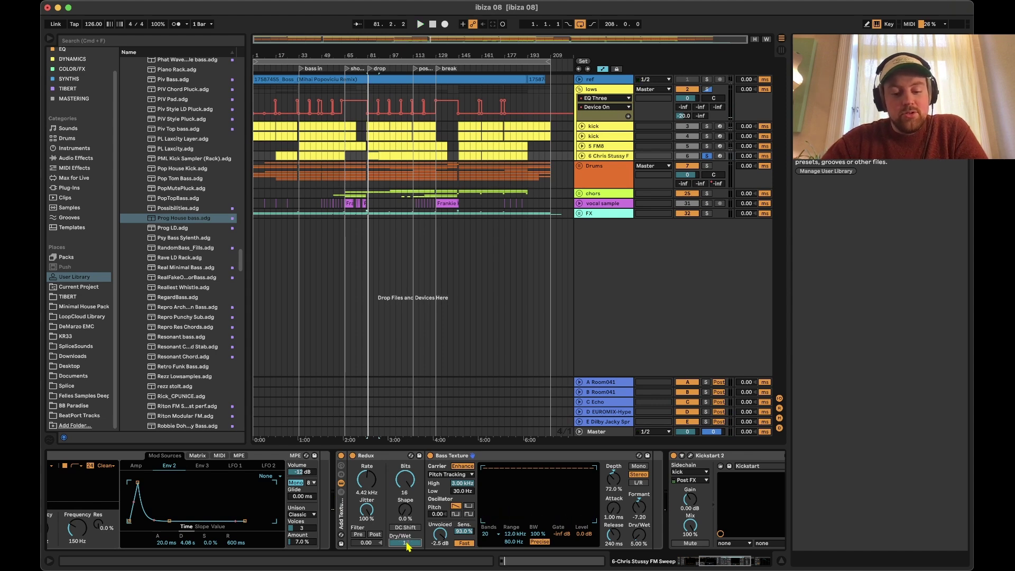
pyautogui.press('Return')
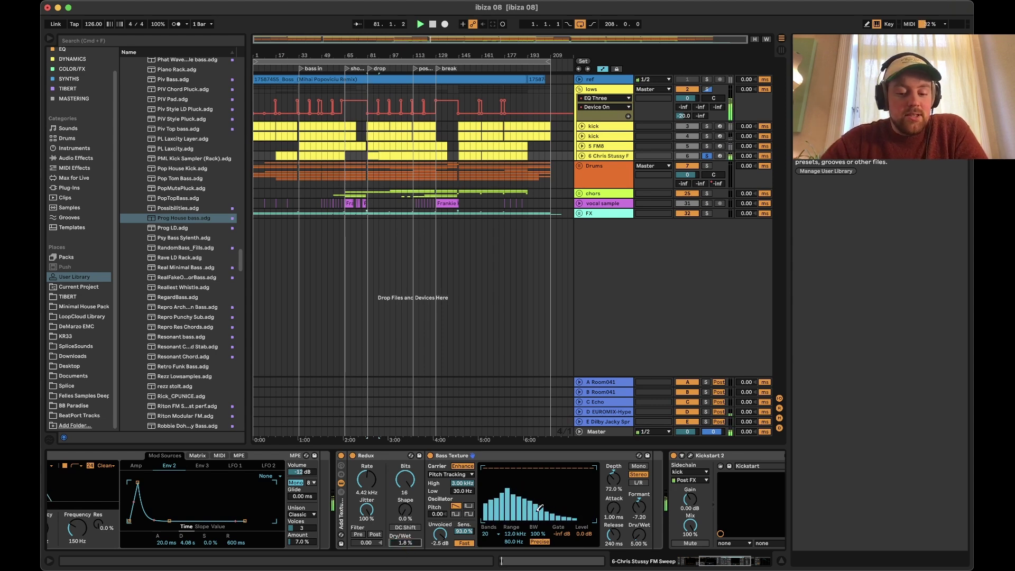
# - Audition the FM Sweep bass with Bass Texture's Dry/Wet at 100%, then return it to 5%
pyautogui.click(648, 527)
pyautogui.write('100')
pyautogui.press('Return')
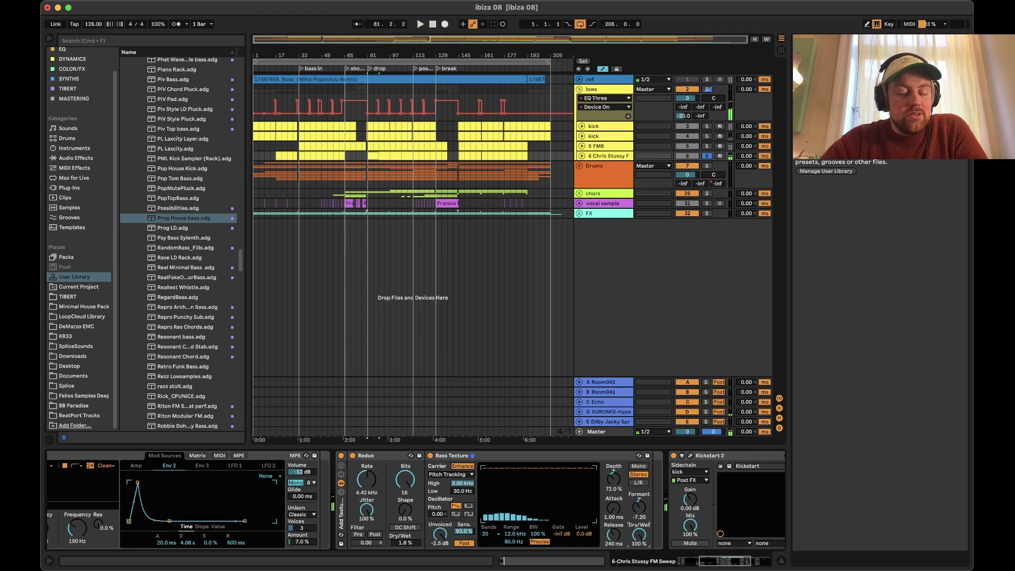
pyautogui.moveTo(639, 535)
pyautogui.mouseDown()
pyautogui.moveTo(639, 561)
pyautogui.moveTo(642, 545)
pyautogui.mouseUp()
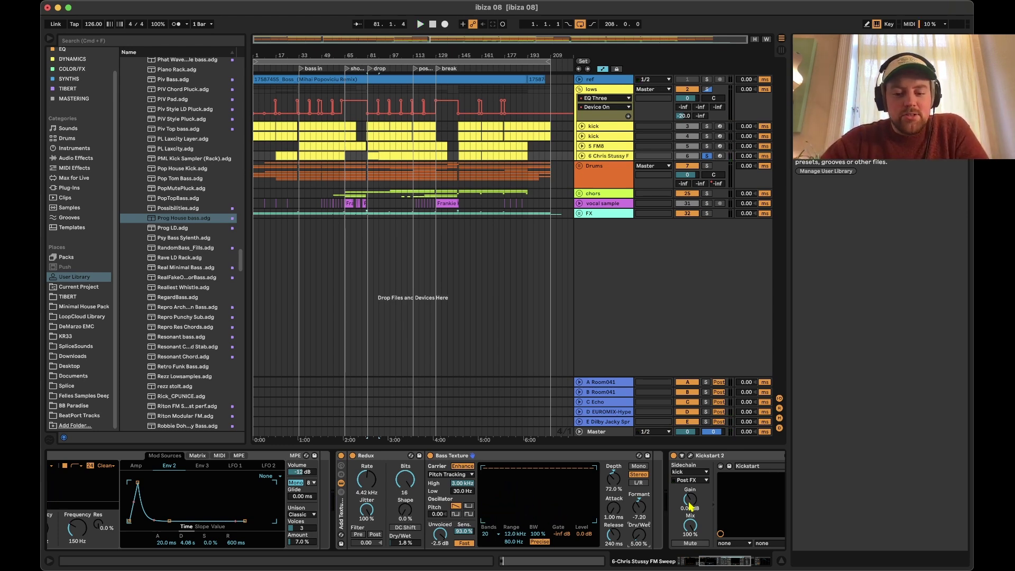
# - Examine the FM Sweep track's Kickstart 2 curve, close the plug-in, and view the Spectrum analyzer at the chain's end
pyautogui.hscroll(5, 687, 497)
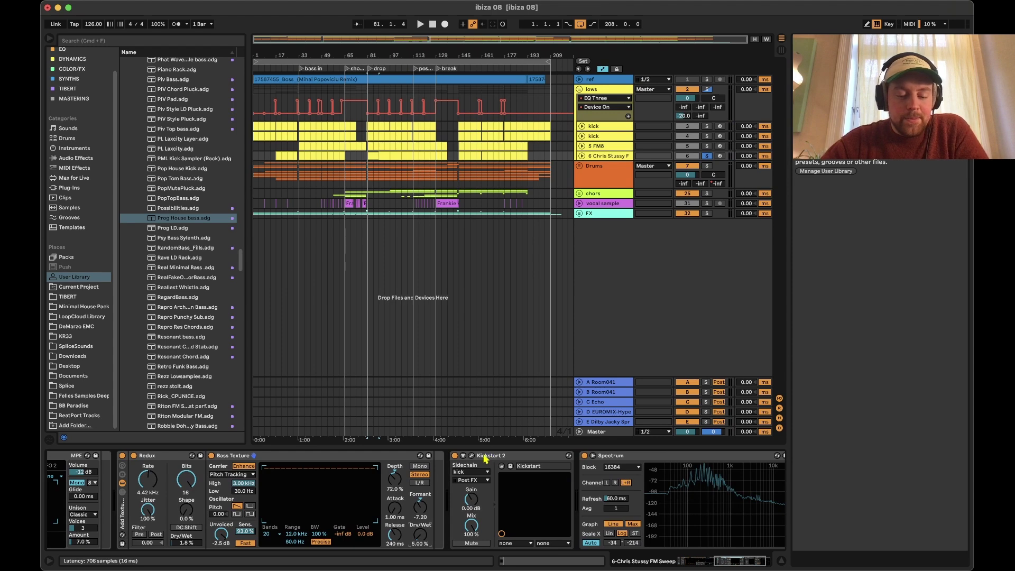
pyautogui.click(486, 458)
pyautogui.click(472, 456)
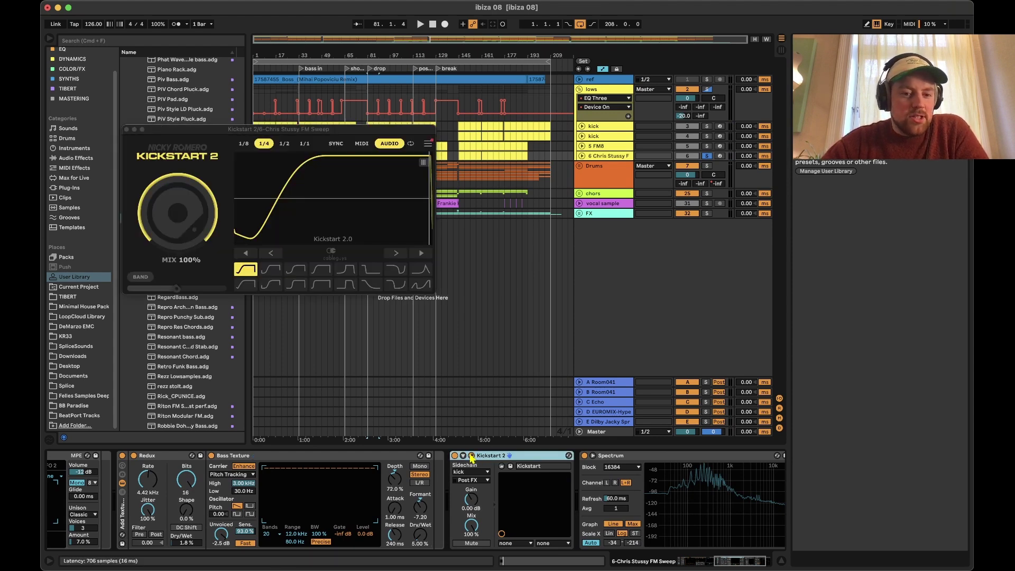
pyautogui.click(471, 456)
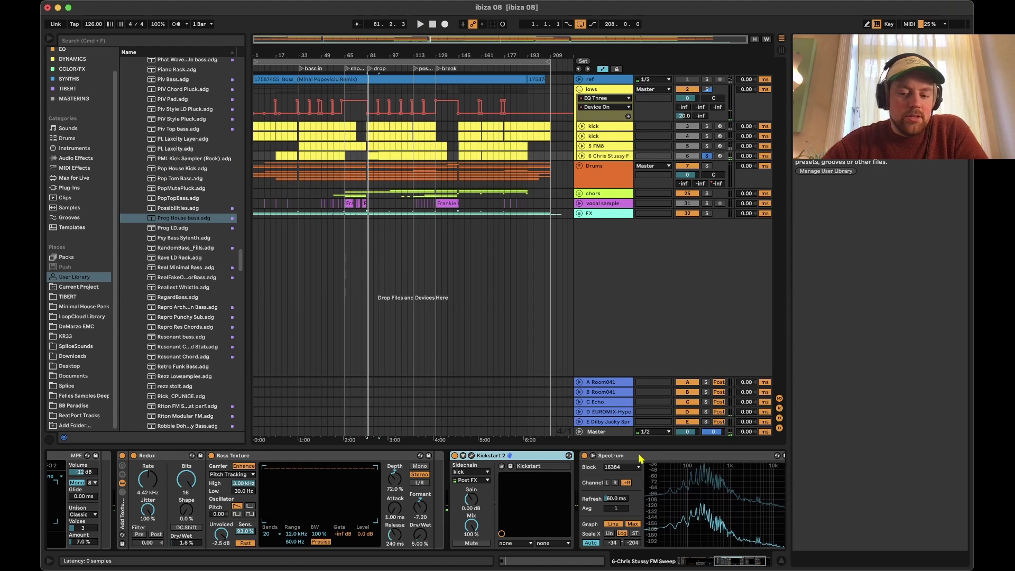
pyautogui.hscroll(3, 641, 458)
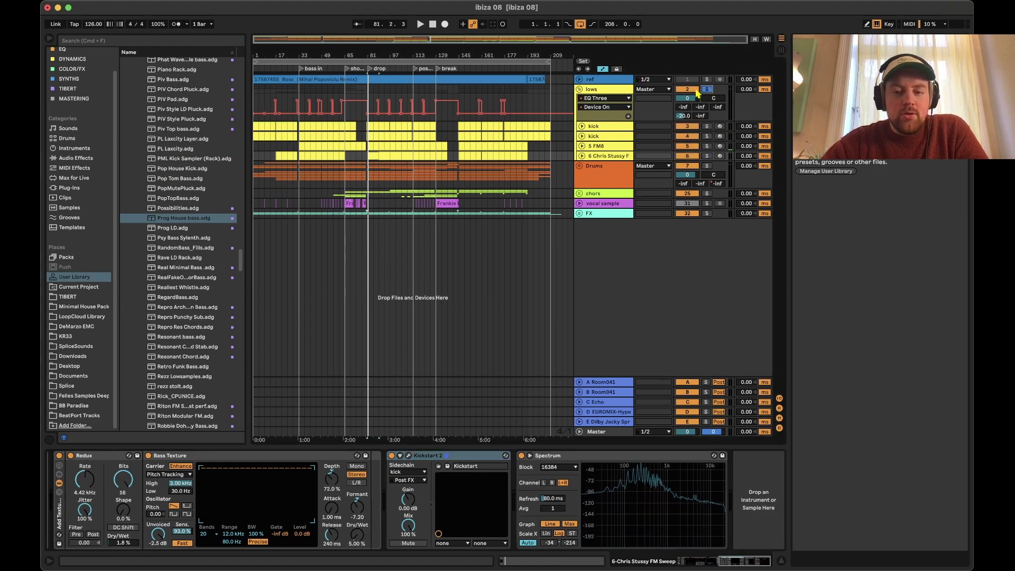
# - Audition the soloed lows group from the drop, and expand its Boom in E device to examine the settings
pyautogui.click(369, 124)
pyautogui.press('space')
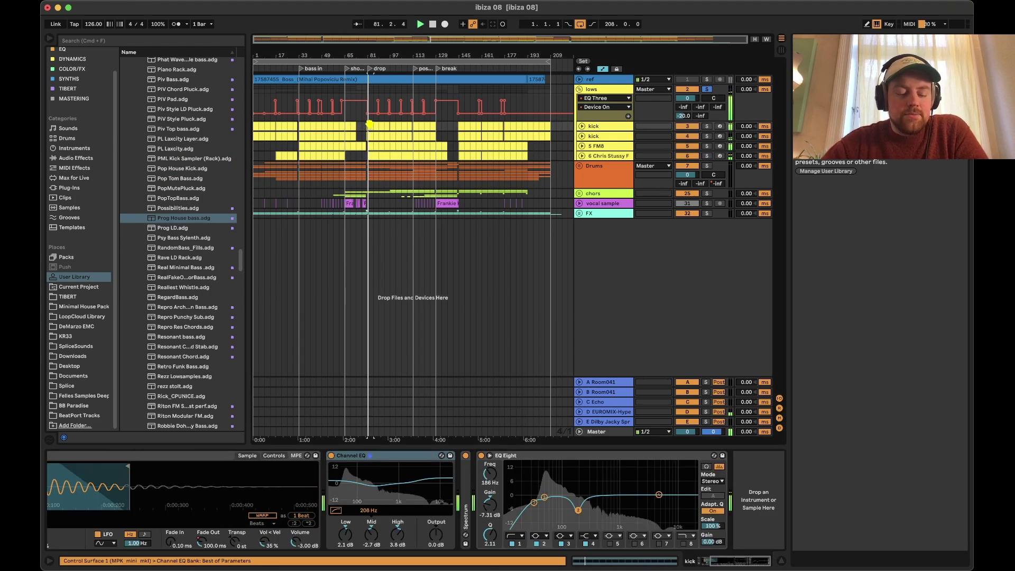
pyautogui.click(612, 93)
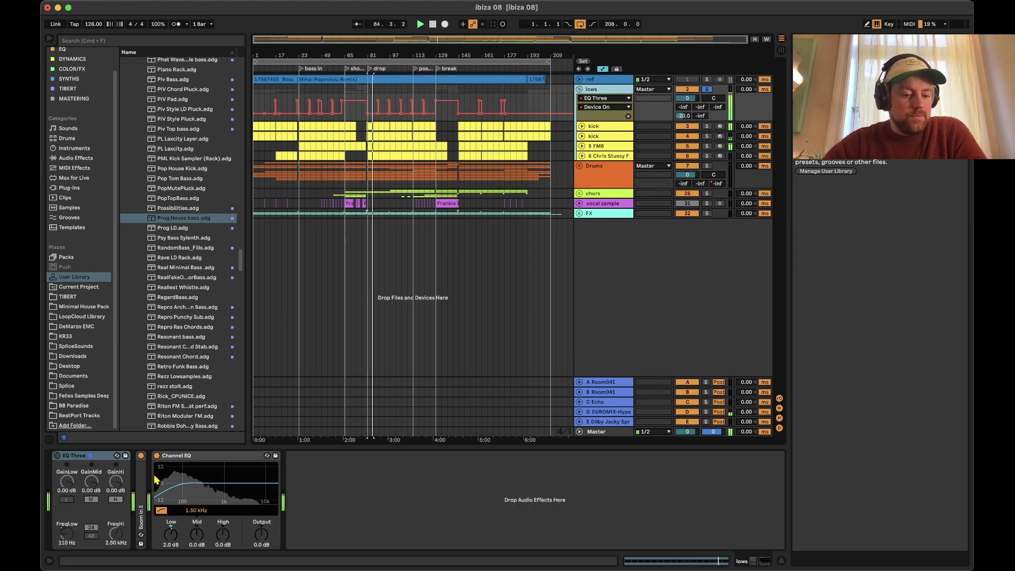
pyautogui.doubleClick(141, 503)
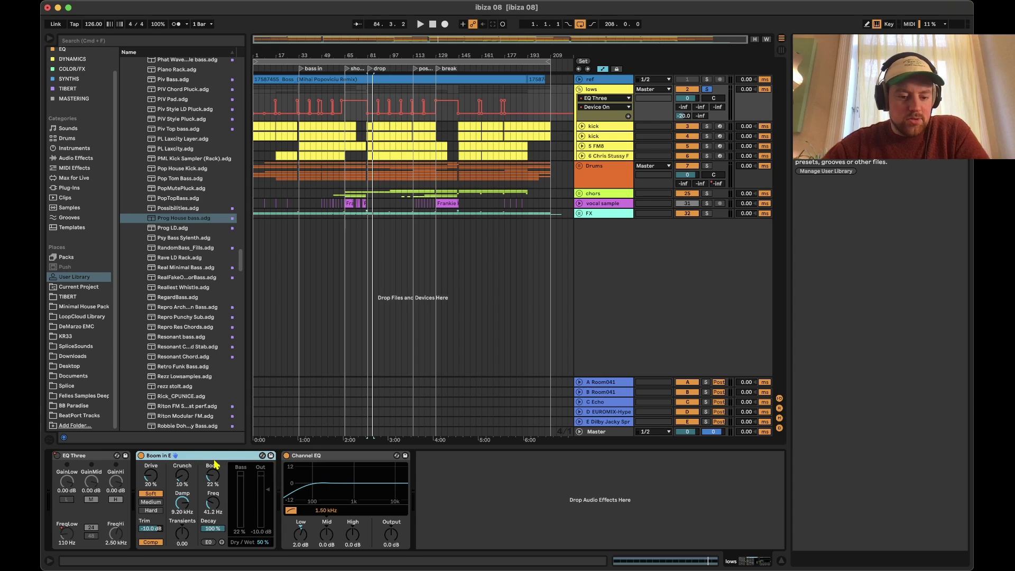
pyautogui.press('space')
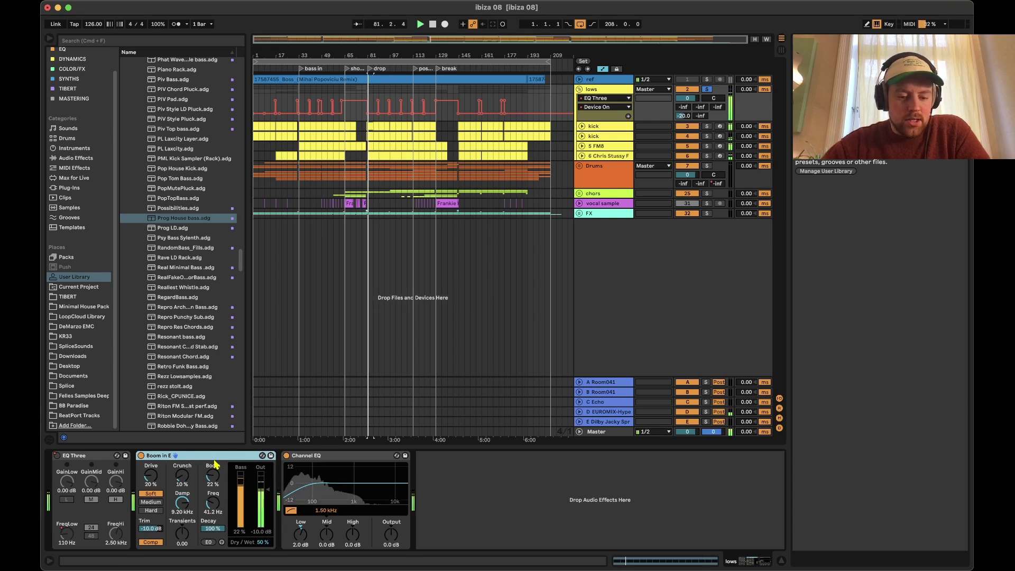
pyautogui.press('space')
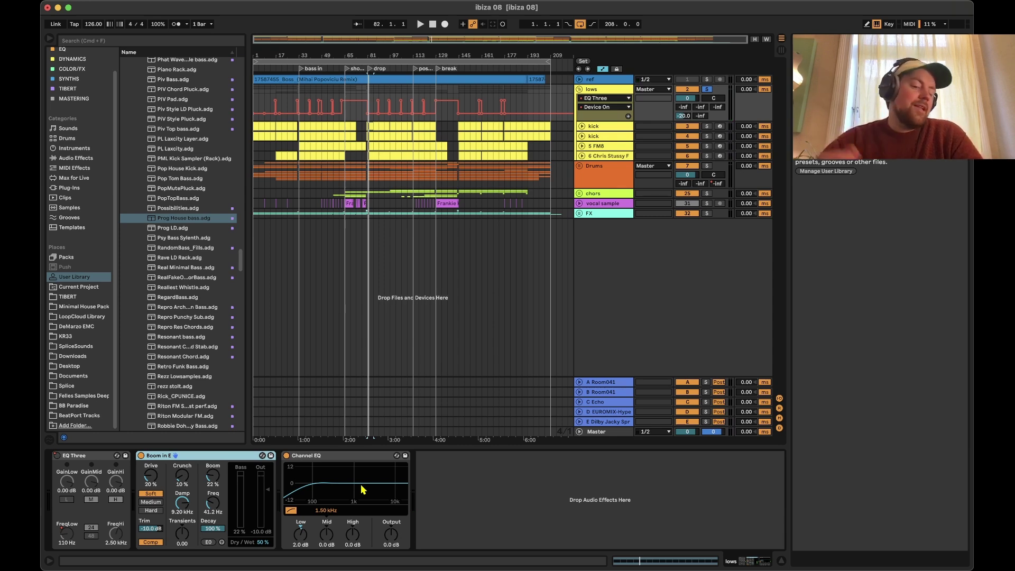
# - Review Boom in E's Dry/Wet and Channel EQ's Mid Gain on the lows group while auditioning the lows
pyautogui.click(266, 544)
pyautogui.press('space')
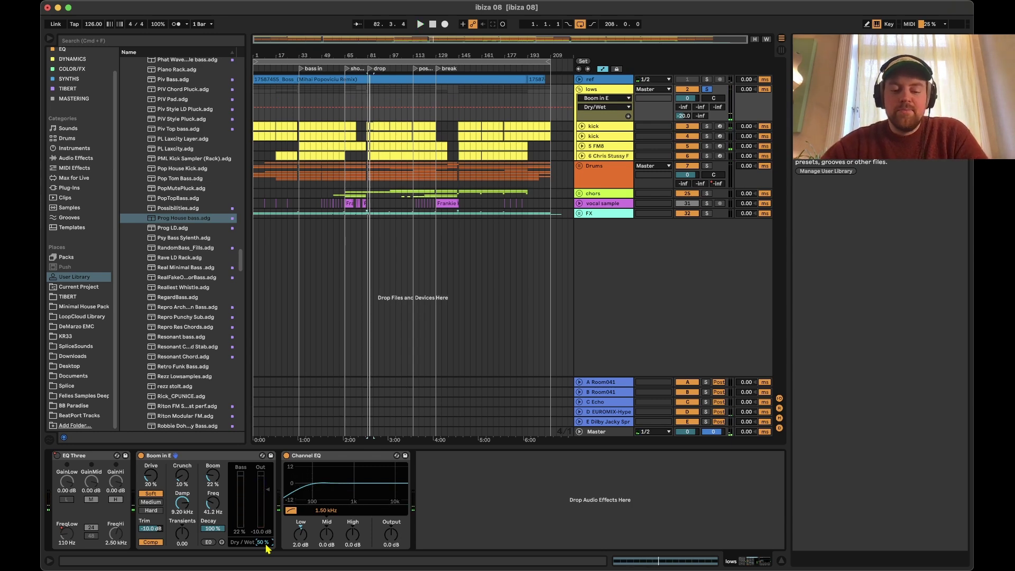
pyautogui.click(324, 521)
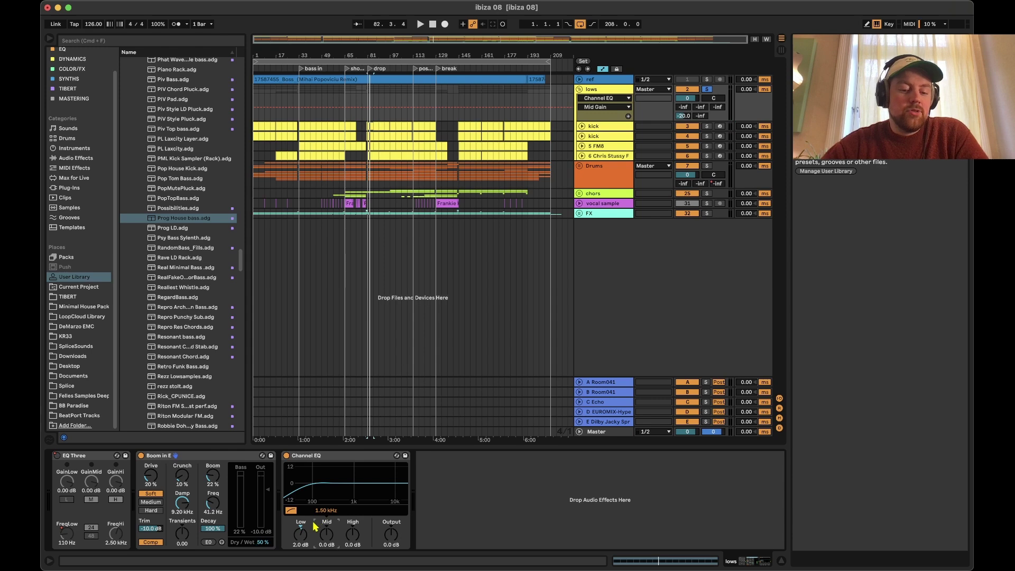
pyautogui.click(314, 523)
pyautogui.press('space')
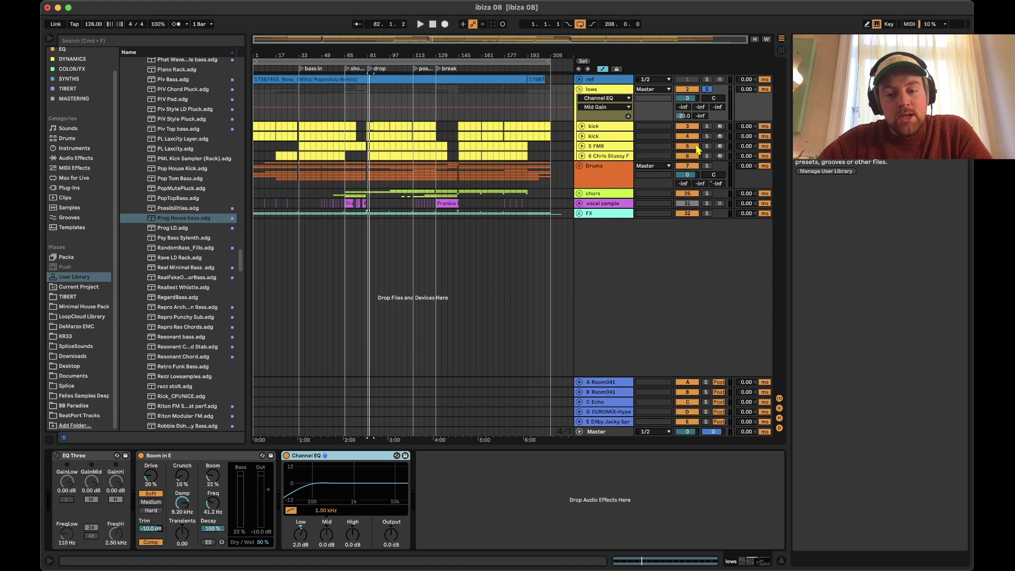
pyautogui.press('space')
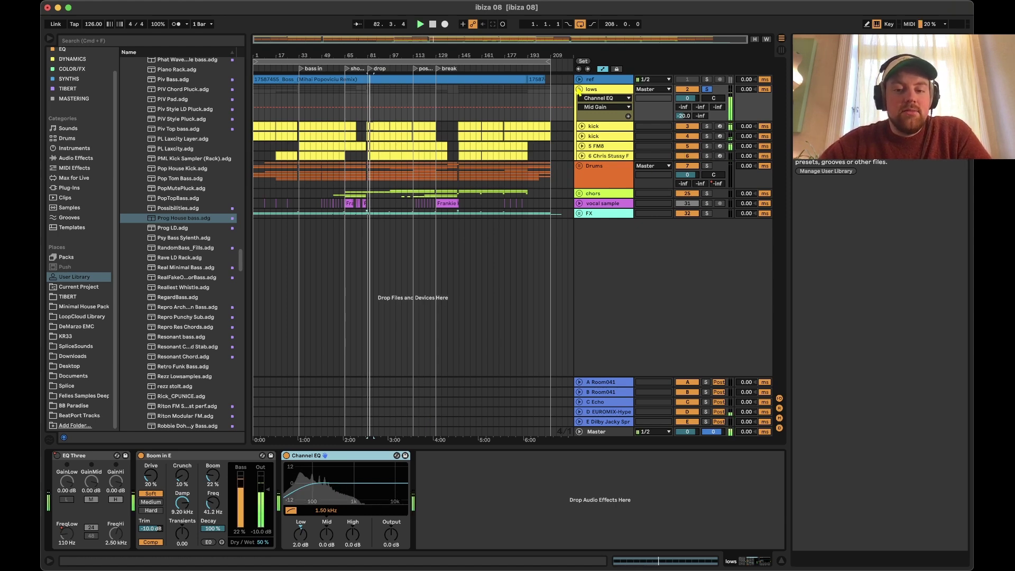
# - Fold the lows group and display the Drums group's effect chain
pyautogui.click(579, 89)
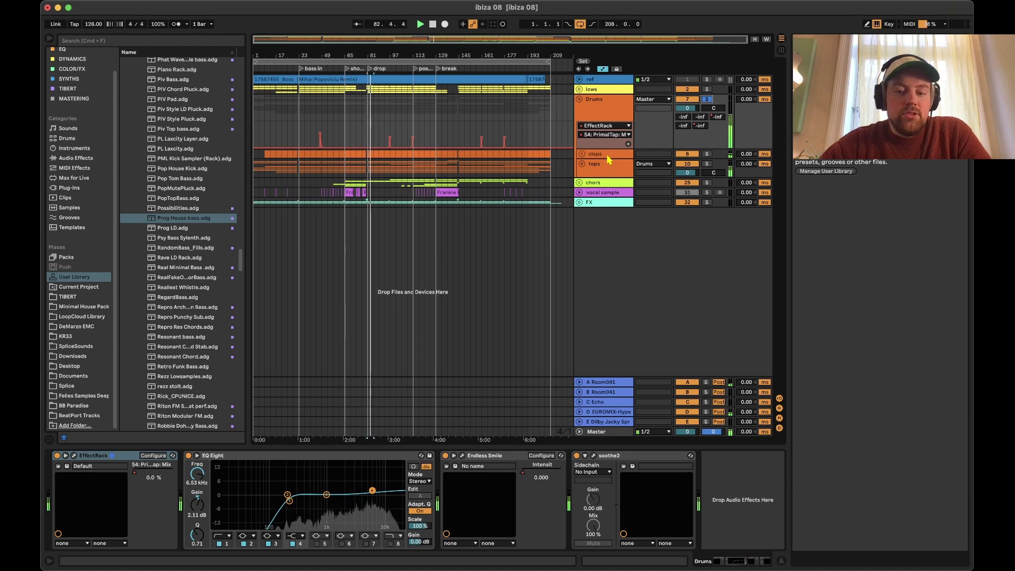
pyautogui.click(607, 121)
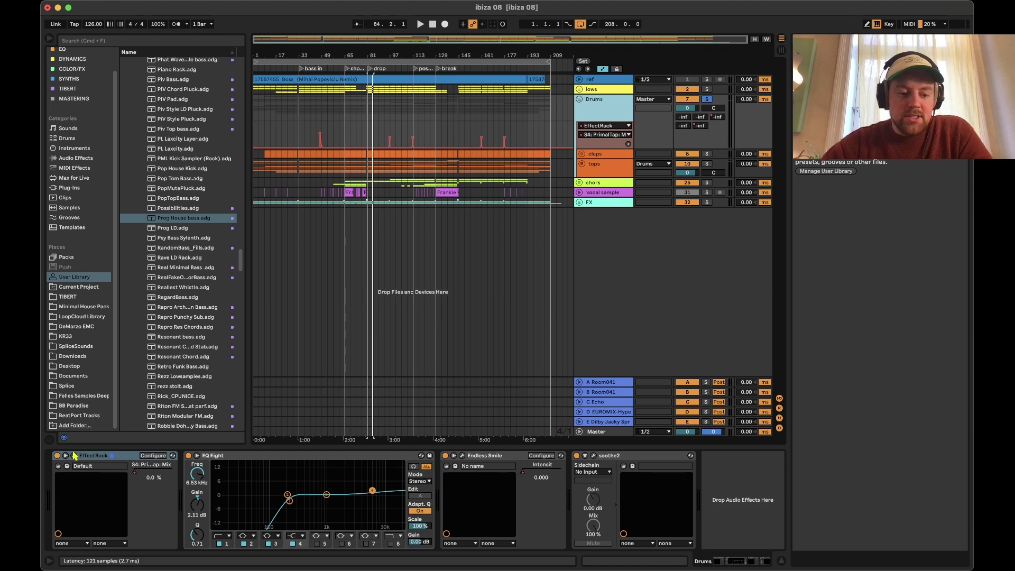
# - Unfold the claps group, then solo and audition the 9014R CLP track
pyautogui.click(582, 153)
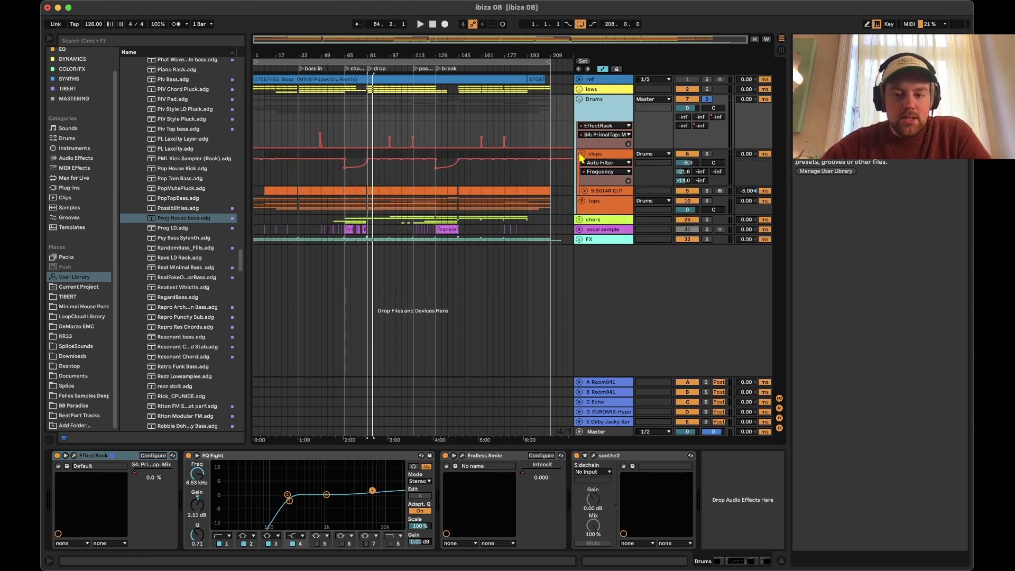
pyautogui.click(599, 192)
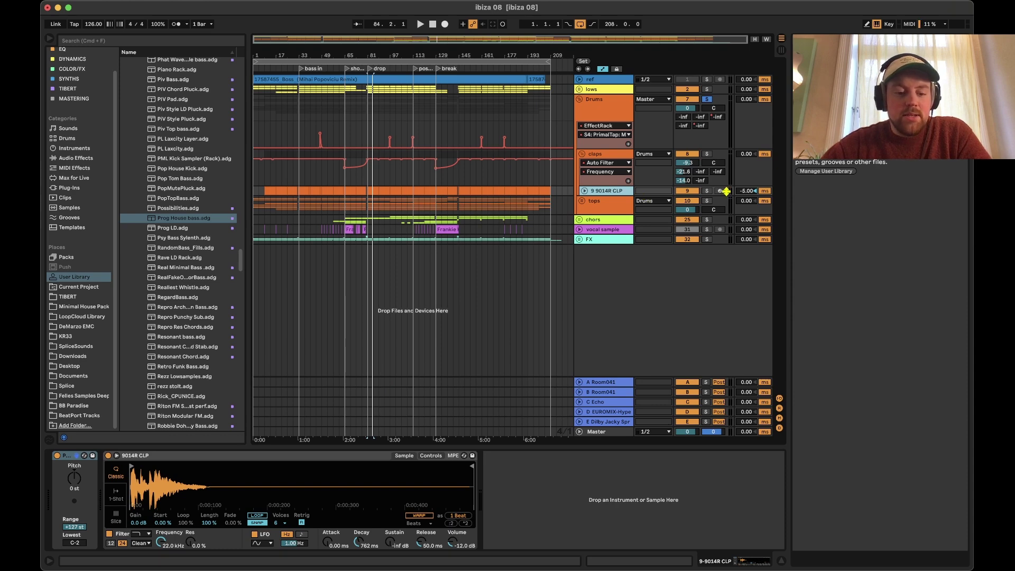
pyautogui.click(707, 190)
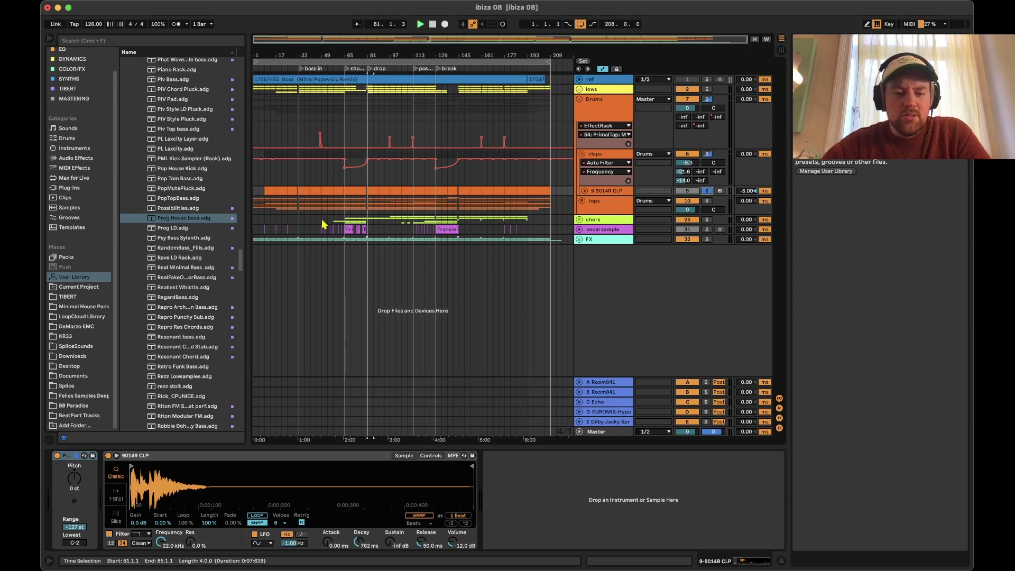
pyautogui.press('space')
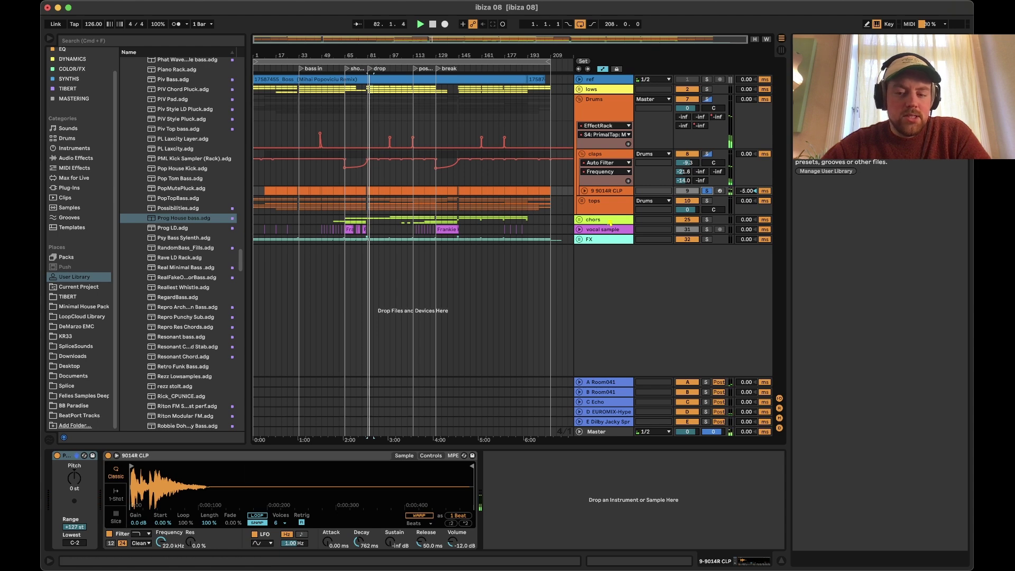
# - Audition the claps group with the Grain Cioz rack's DryWet at 61%, then return it to 7.0%
pyautogui.click(600, 154)
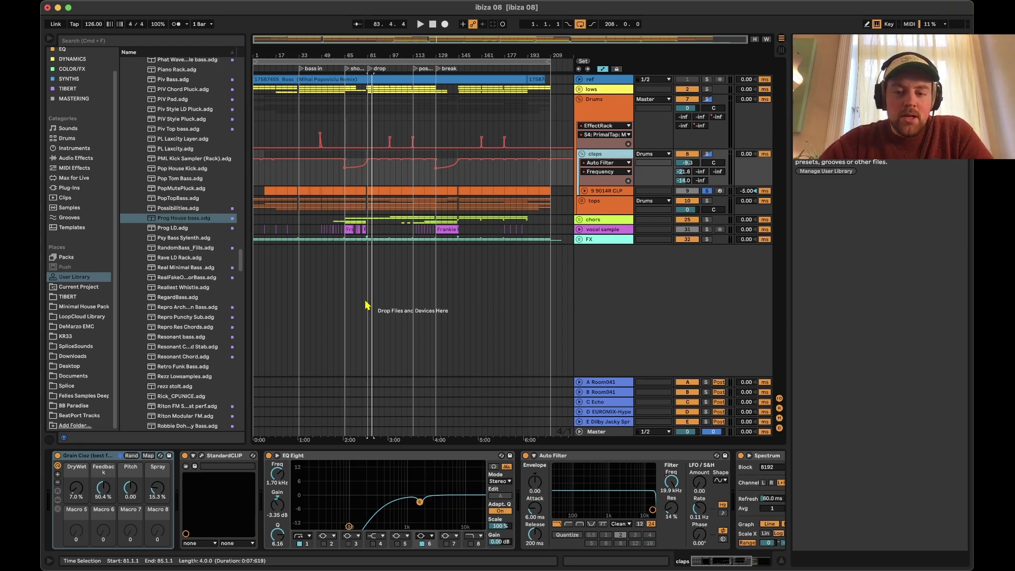
pyautogui.click(76, 489)
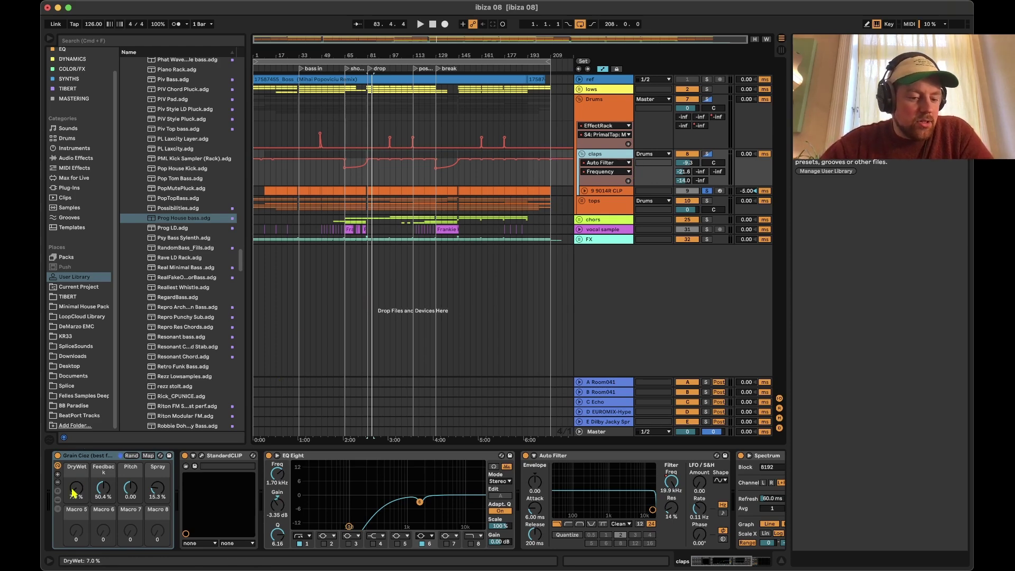
pyautogui.moveTo(76, 497); pyautogui.dragTo(75, 441)
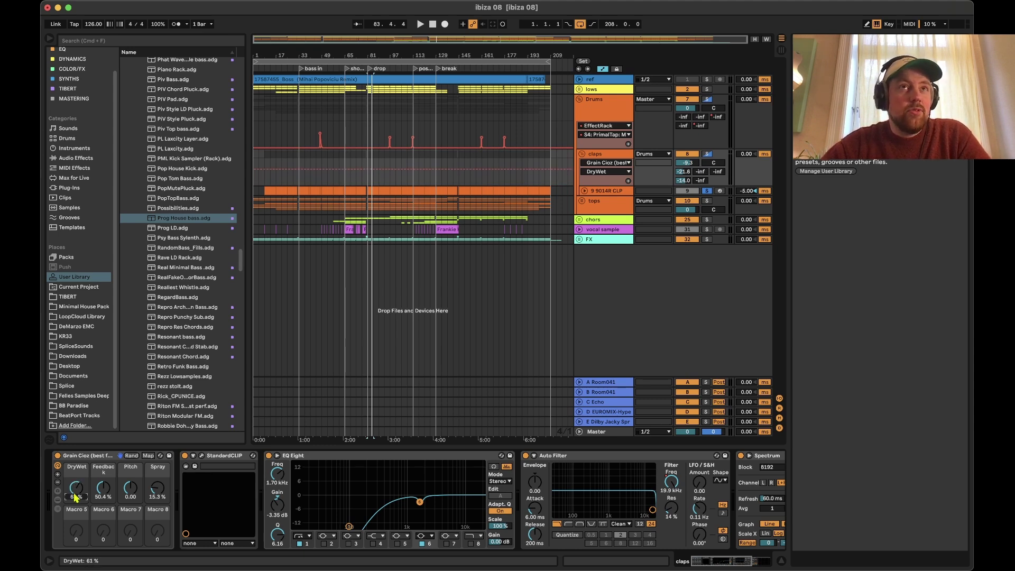
pyautogui.press('space')
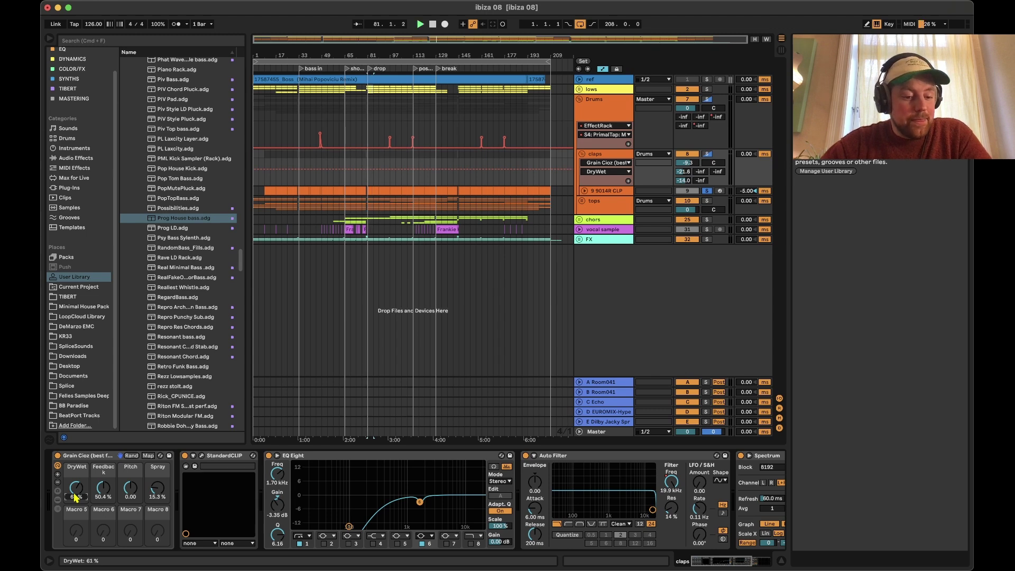
pyautogui.moveTo(75, 497)
pyautogui.mouseDown()
pyautogui.moveTo(76, 486)
pyautogui.moveTo(76, 533)
pyautogui.mouseUp()
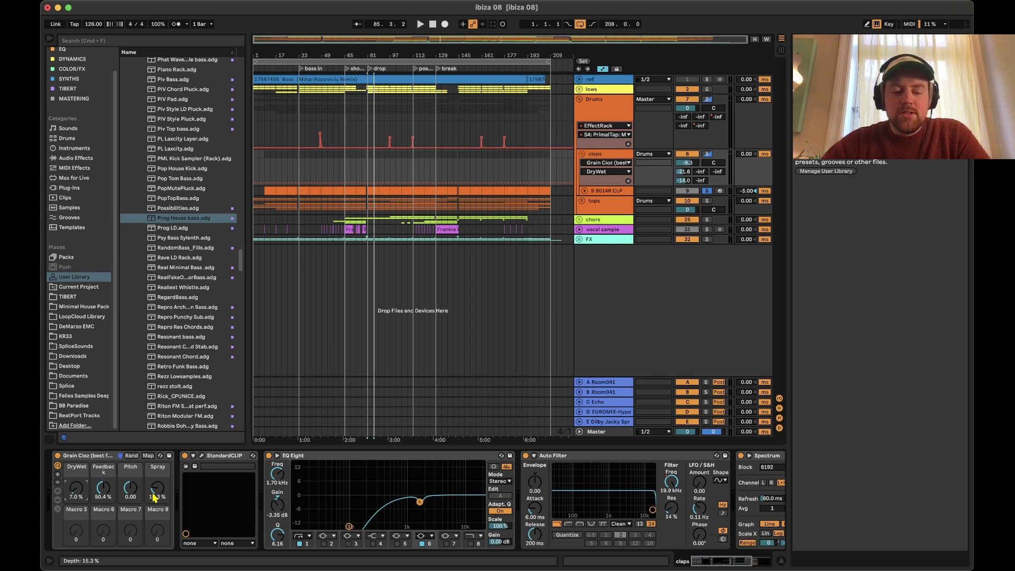
# - Open StandardCLIP on the claps group, audition the clipping, and hide the plug-in window
pyautogui.click(202, 458)
pyautogui.press('space')
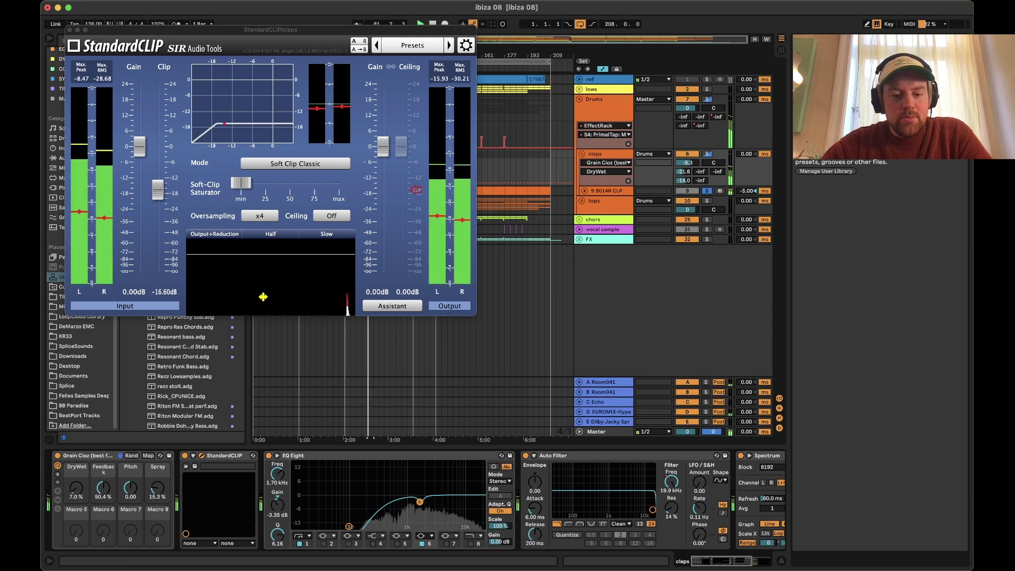
pyautogui.press('space')
pyautogui.press('super+alt+p')
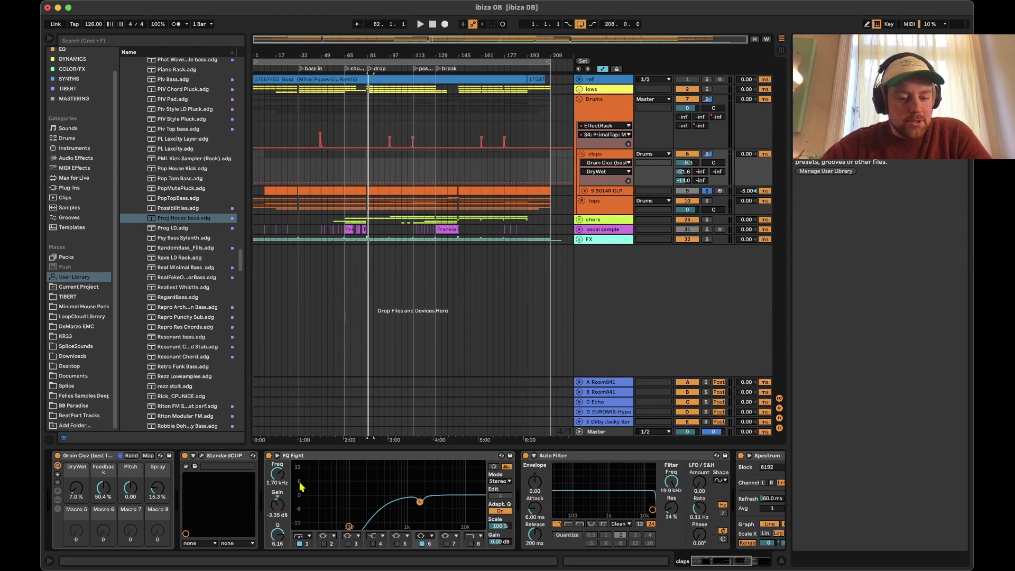
# - Audition the claps with the 1.70 kHz EQ Eight band boosted, then undo the gain change
pyautogui.click(349, 528)
pyautogui.click(421, 502)
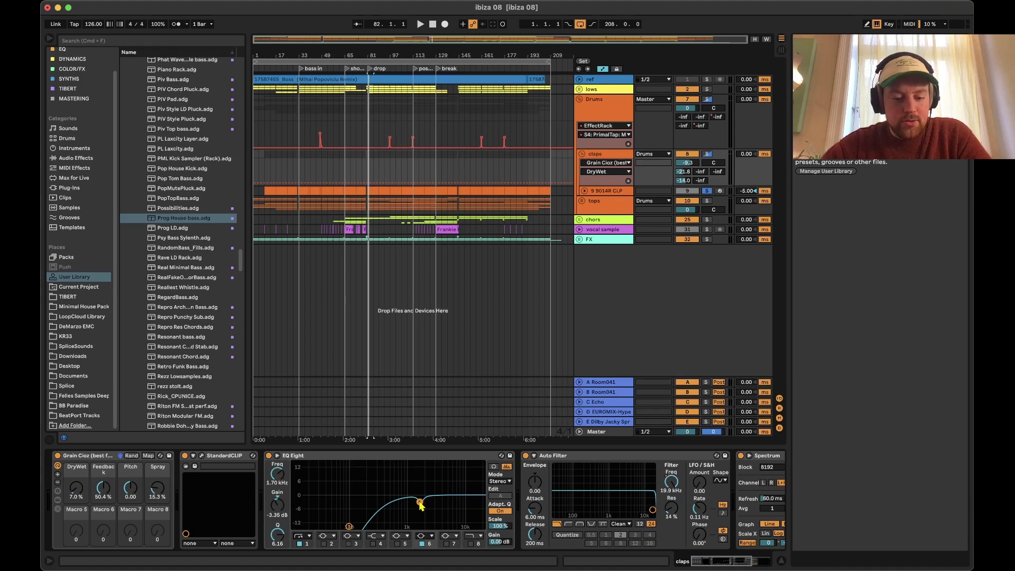
pyautogui.moveTo(282, 509); pyautogui.dragTo(282, 463)
pyautogui.press('space')
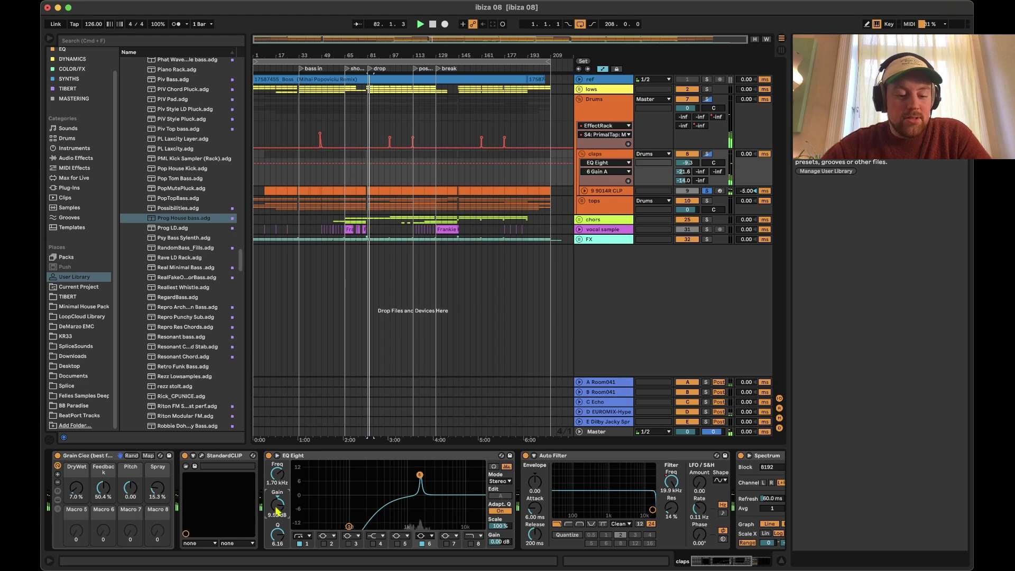
pyautogui.press('super+z')
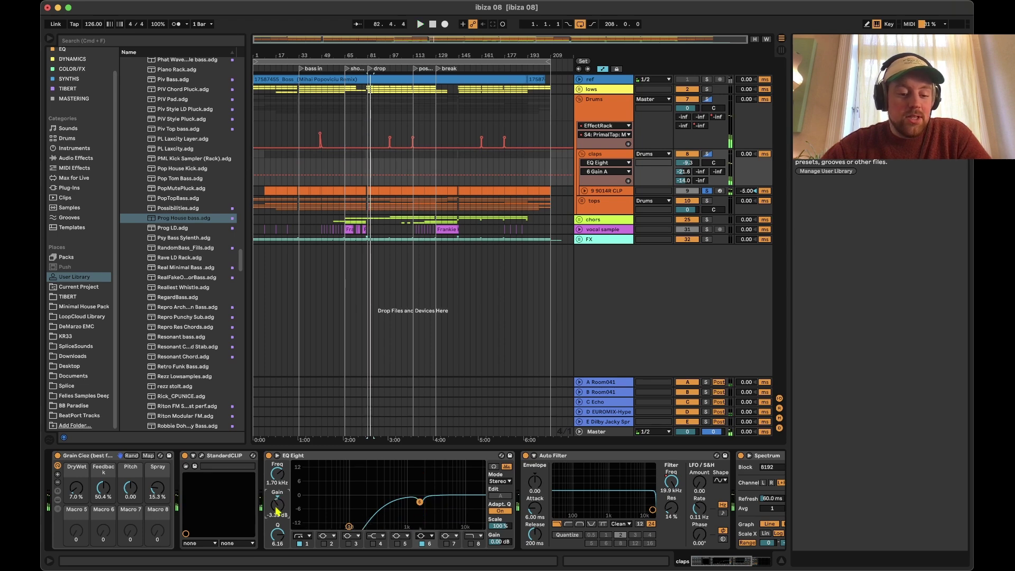
# - Collapse EQ Eight, Auto Filter and Spectrum in the claps chain, and fold the claps group
pyautogui.doubleClick(413, 458)
pyautogui.doubleClick(414, 458)
pyautogui.doubleClick(413, 458)
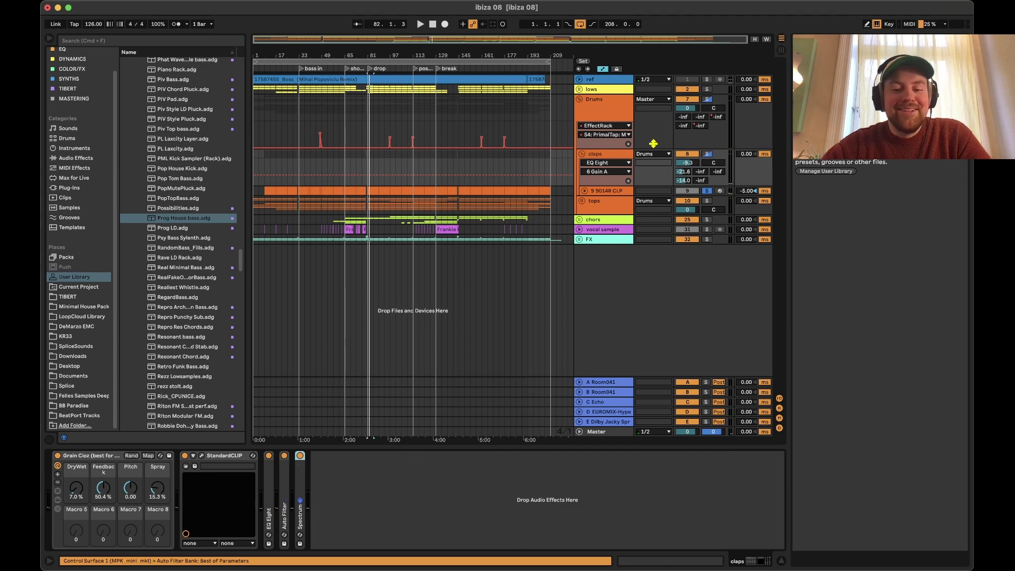
pyautogui.click(610, 157)
pyautogui.click(582, 155)
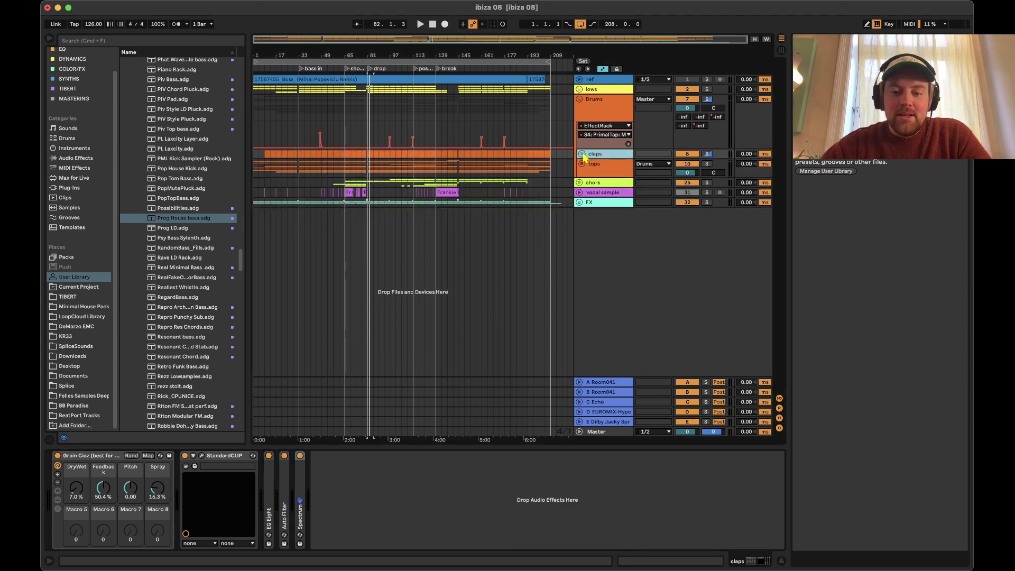
# - Unfold the tops group and audition it soloed
pyautogui.click(583, 164)
pyautogui.click(384, 294)
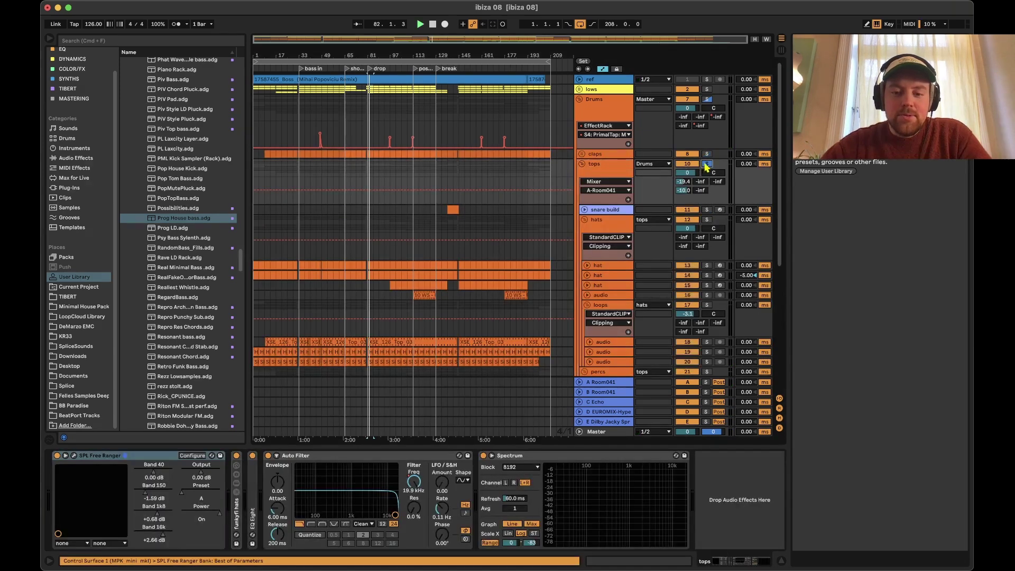
pyautogui.press('space')
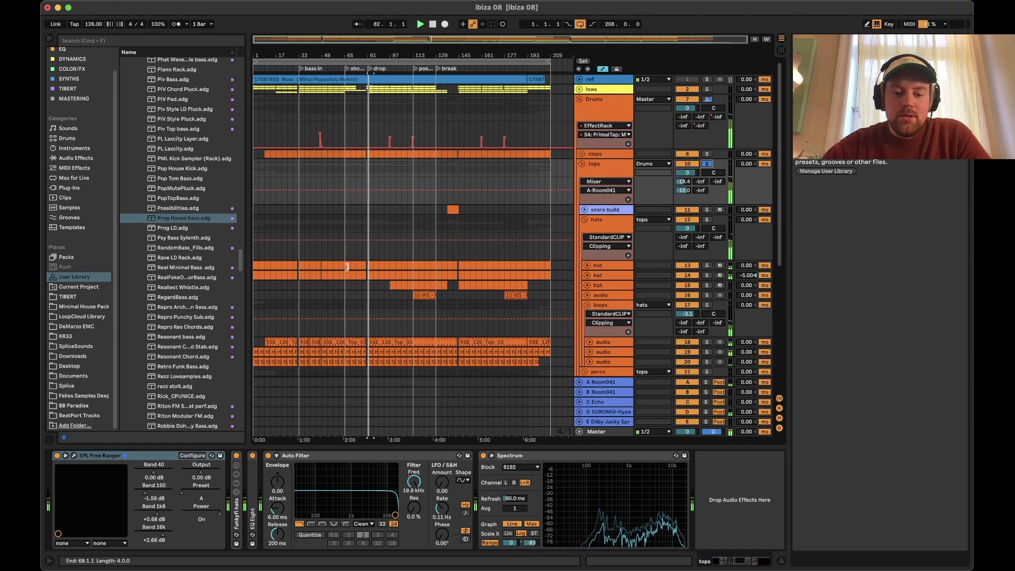
# - Solo the first hat track, switch the solo to the Hi-Hat Closed 6 track, and audition it from the drop
pyautogui.click(393, 270)
pyautogui.scroll(-4, 393, 270)
pyautogui.click(707, 209)
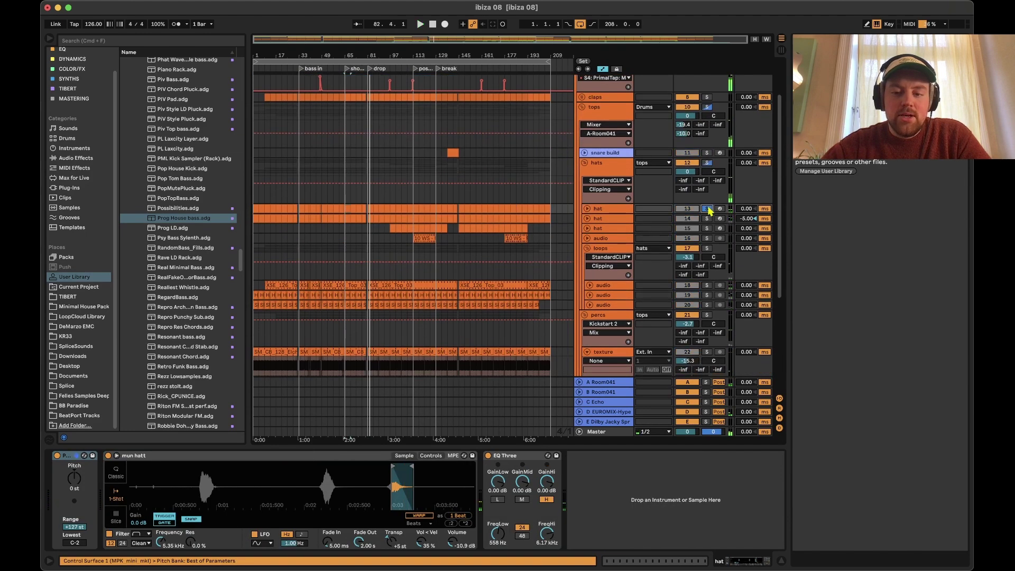
pyautogui.click(708, 218)
pyautogui.click(598, 219)
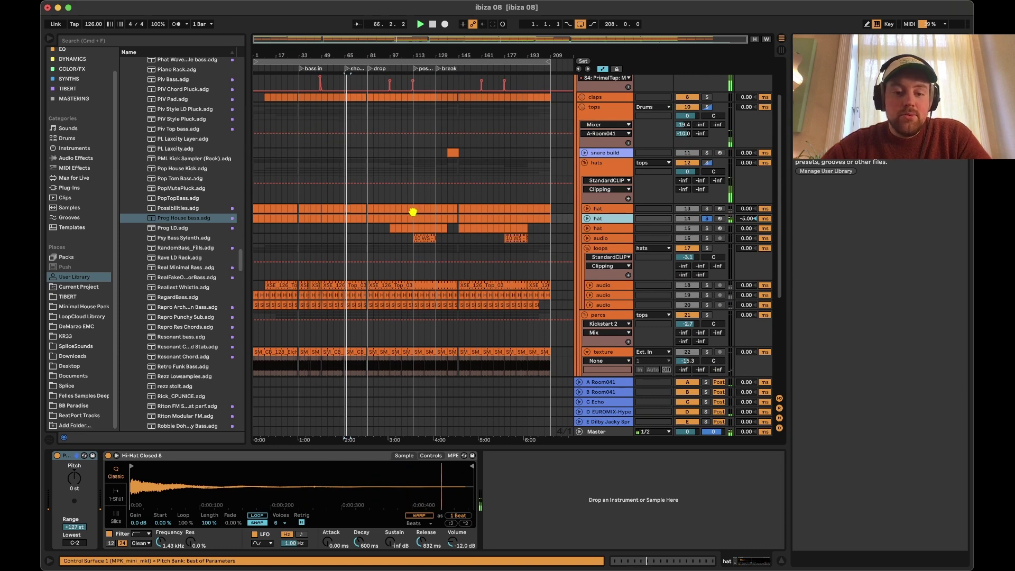
pyautogui.click(374, 217)
pyautogui.click(370, 218)
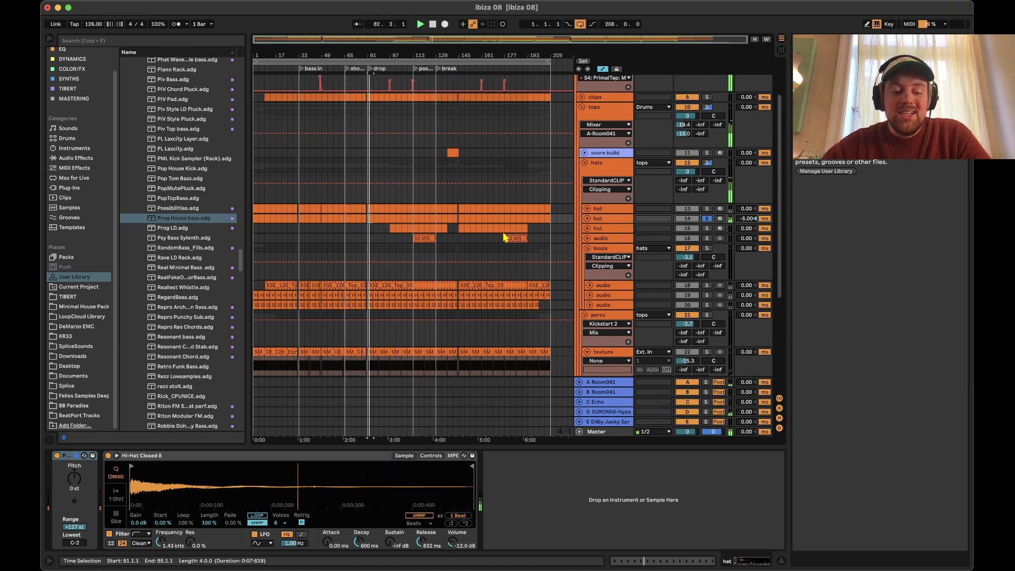
# - Solo the mun hatt track in place of Hi-Hat Closed 6, and audition it while examining its sample slice
pyautogui.click(706, 218)
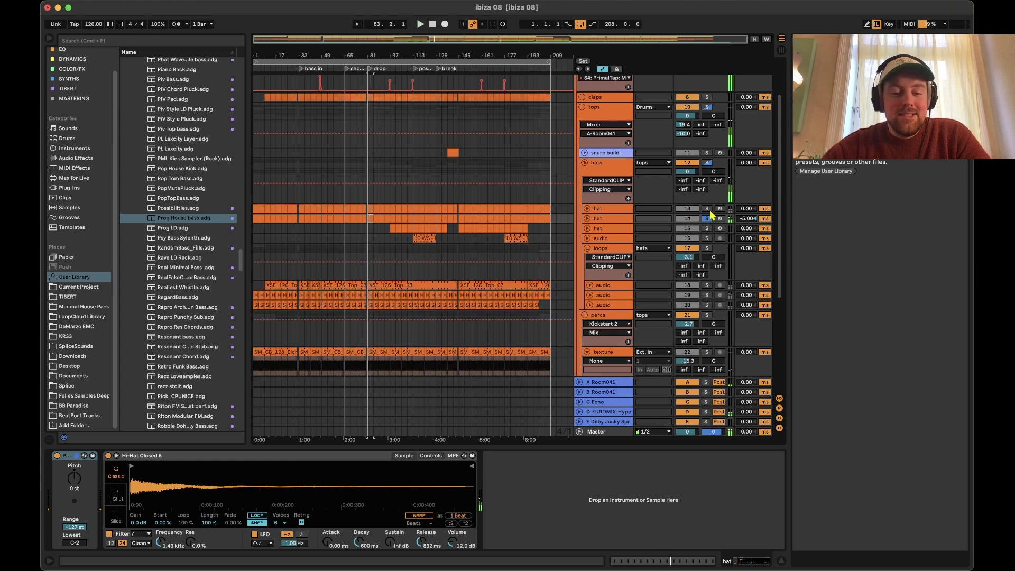
pyautogui.click(619, 210)
pyautogui.click(707, 208)
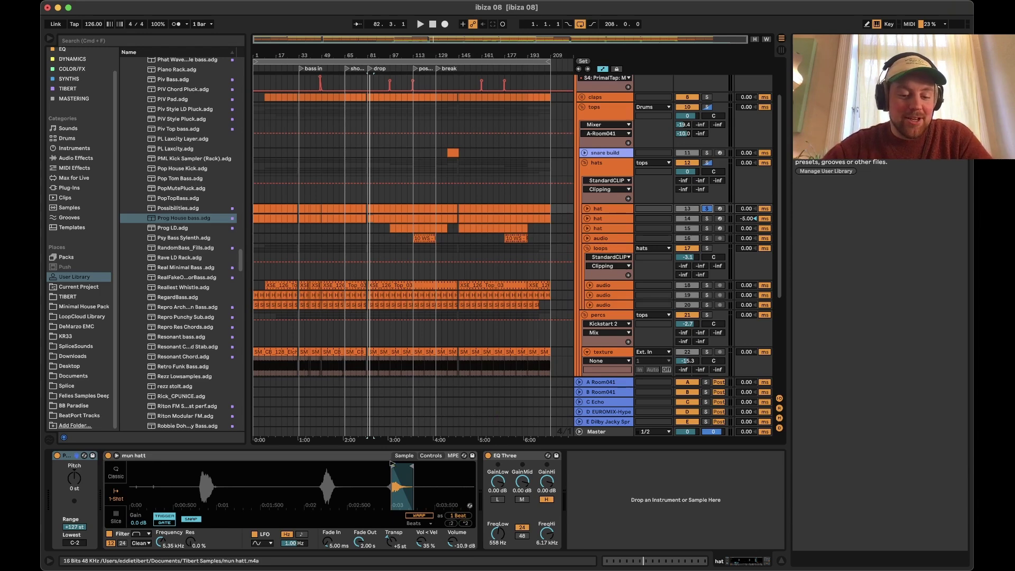
pyautogui.moveTo(392, 463)
pyautogui.mouseDown()
pyautogui.moveTo(204, 473)
pyautogui.moveTo(392, 483)
pyautogui.mouseUp()
pyautogui.press('space')
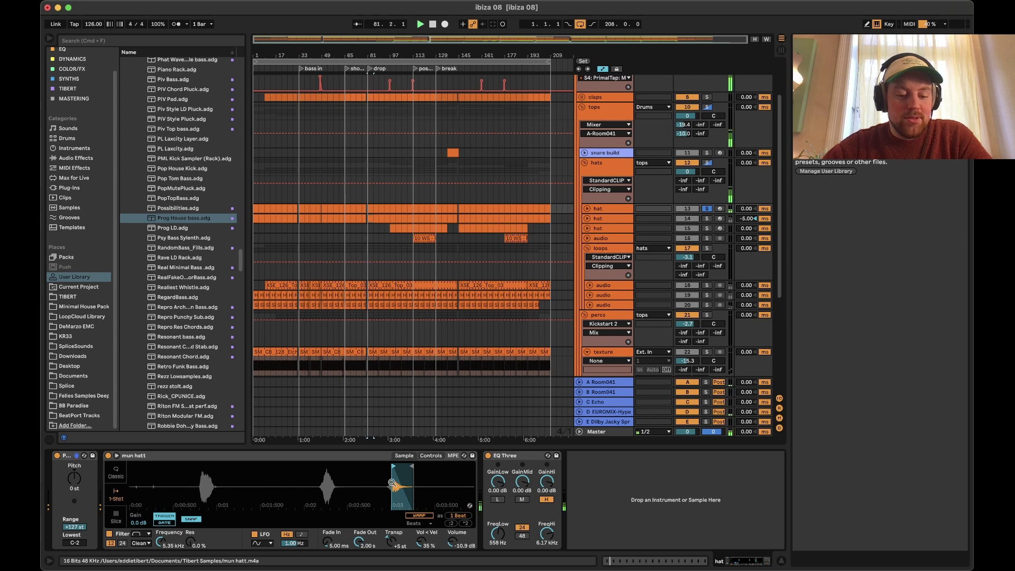
# - Add the second hat track to the solo and audition it with the first, toggling the first hat's solo to compare
pyautogui.press('space')
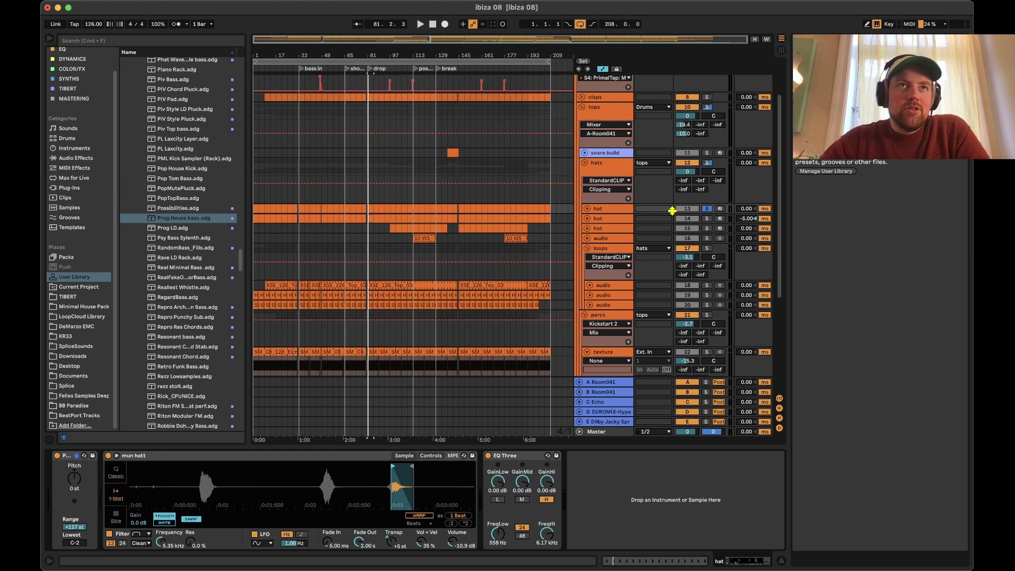
pyautogui.click(708, 219)
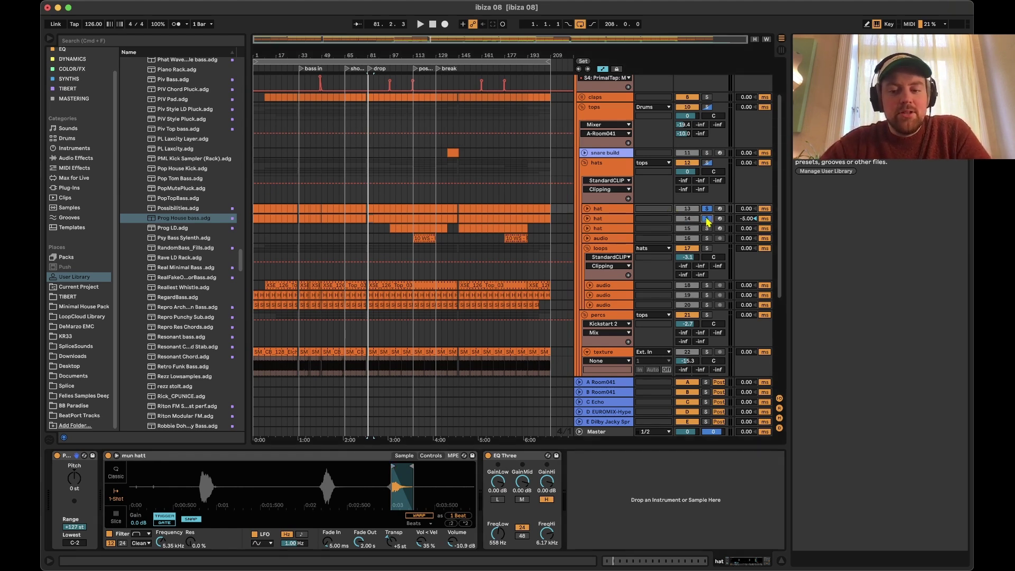
pyautogui.press('space')
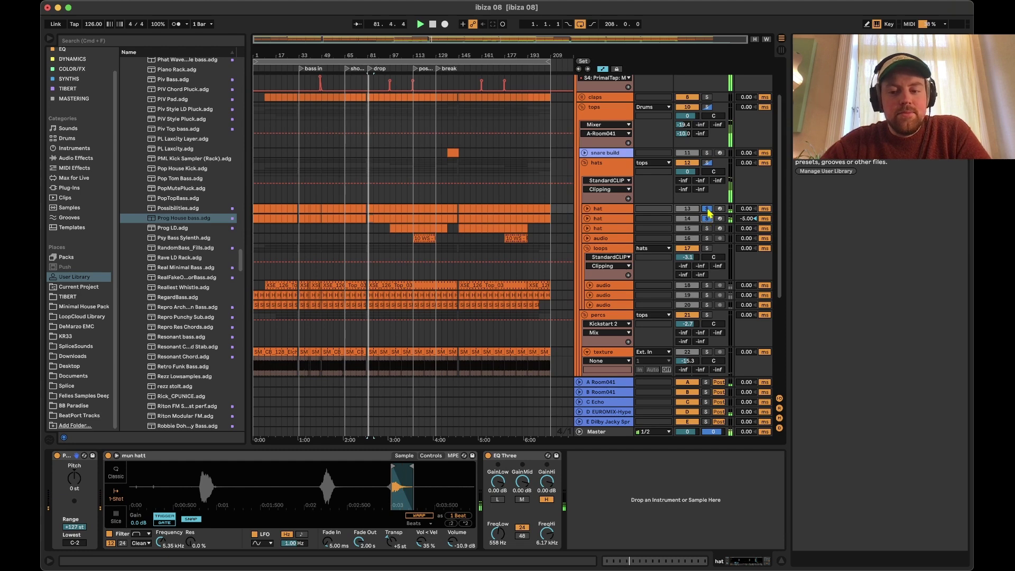
pyautogui.click(707, 209)
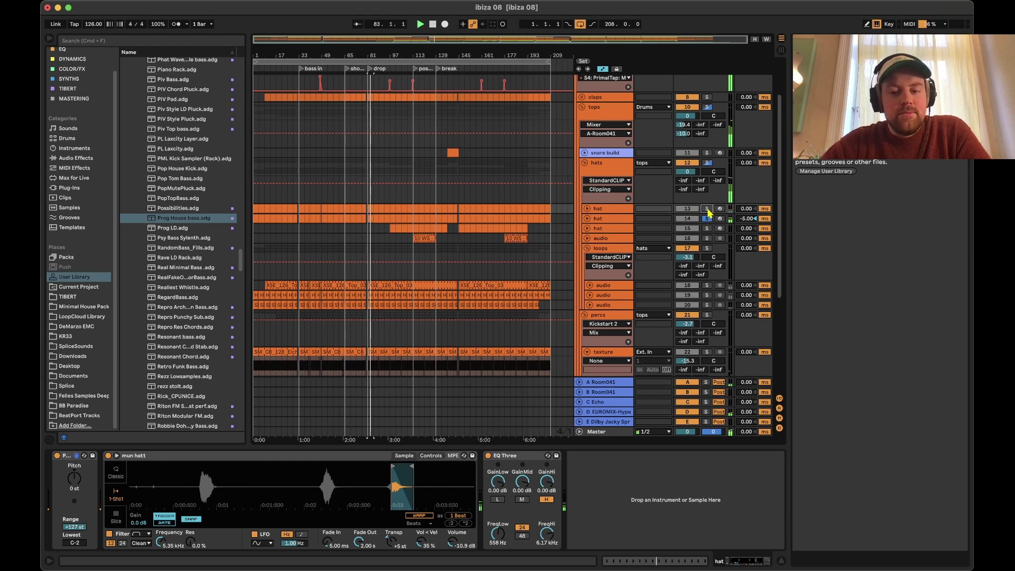
pyautogui.click(708, 209)
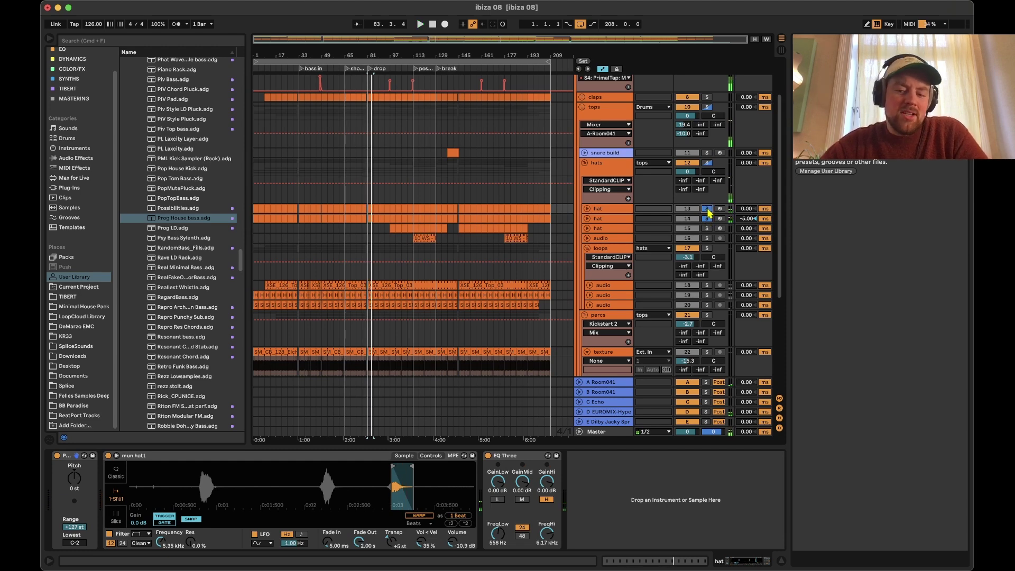
# - Solo the third hat track, audition it from its first clip, and add the other hat tracks to the solo
pyautogui.click(709, 229)
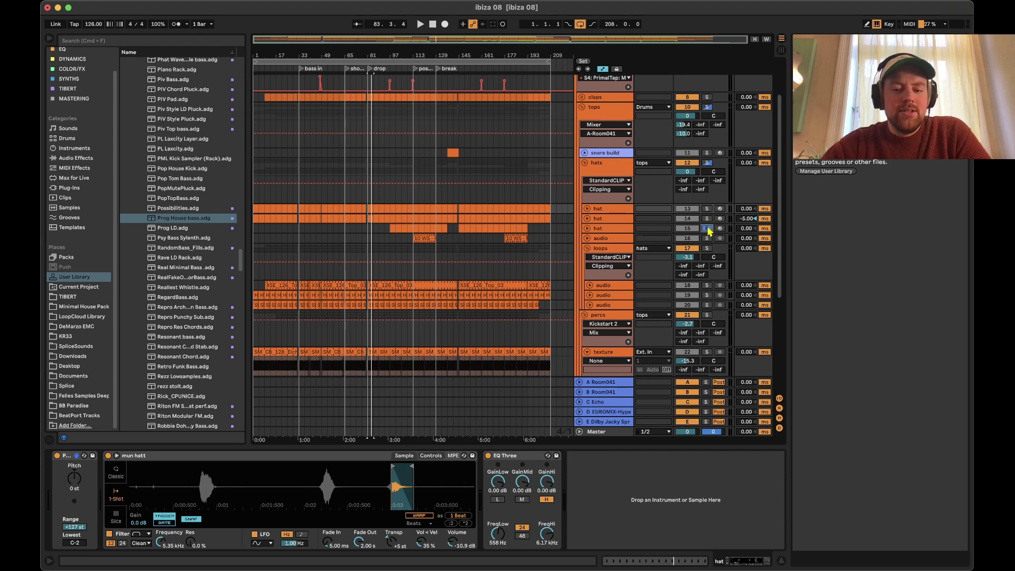
pyautogui.click(396, 227)
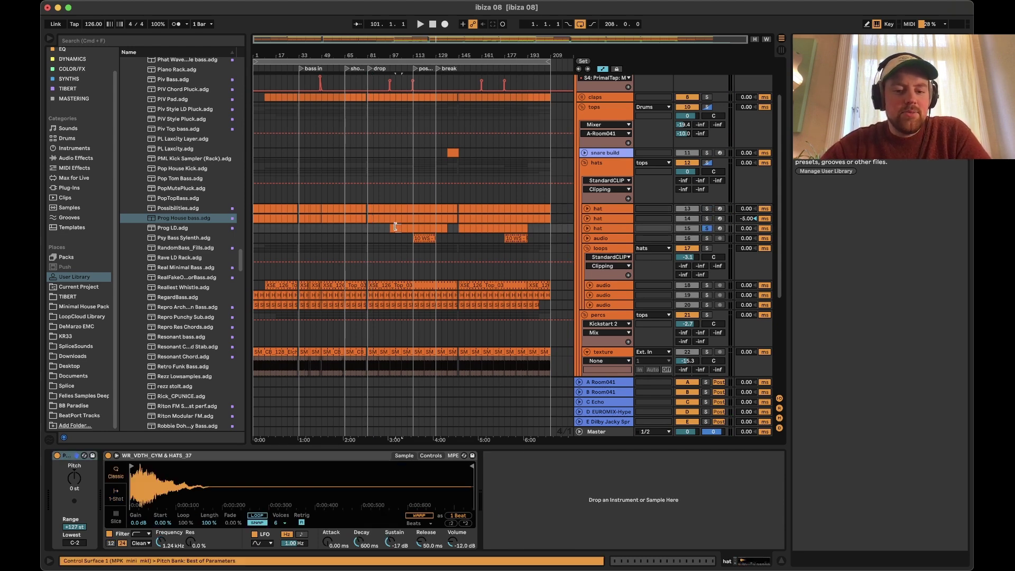
pyautogui.press('space')
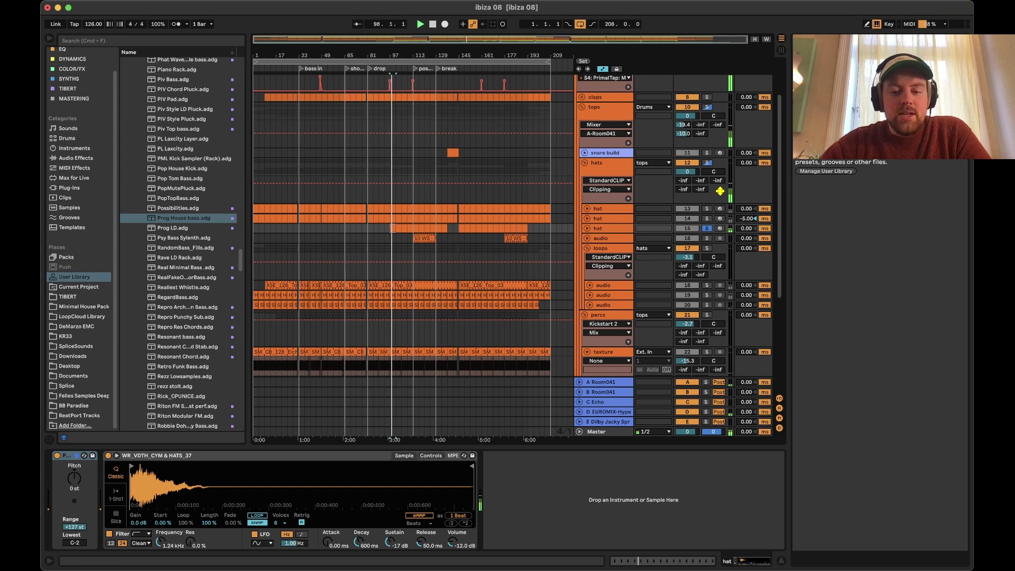
pyautogui.keyDown('super'); pyautogui.click(707, 219); pyautogui.keyUp('super')
pyautogui.keyDown('super'); pyautogui.click(707, 208); pyautogui.keyUp('super')
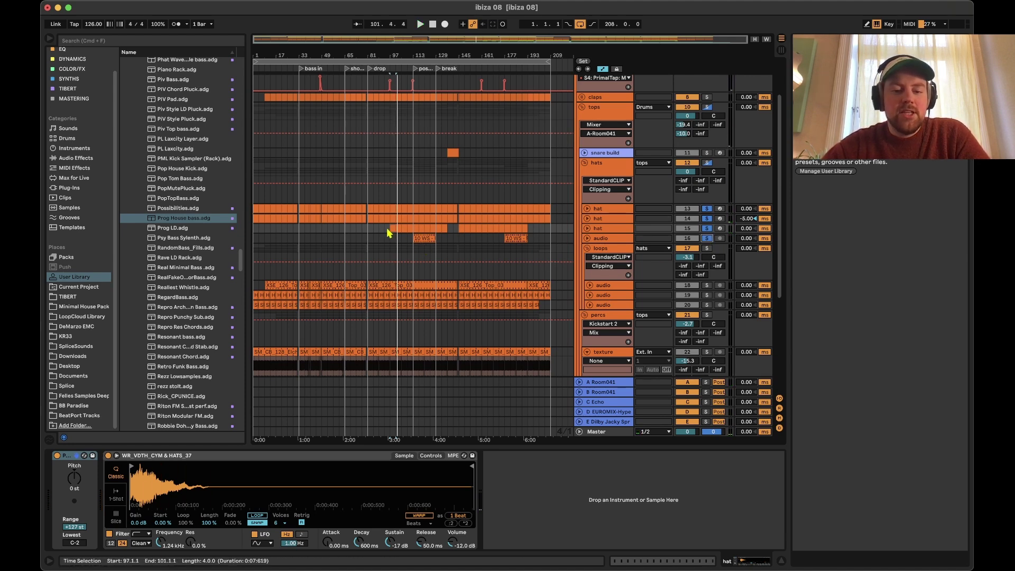
# - Examine the third hat track's gap at bars 137 to 145, and audition the 10 WS ride loop soloed from bar 113
pyautogui.moveTo(451, 230); pyautogui.dragTo(457, 230)
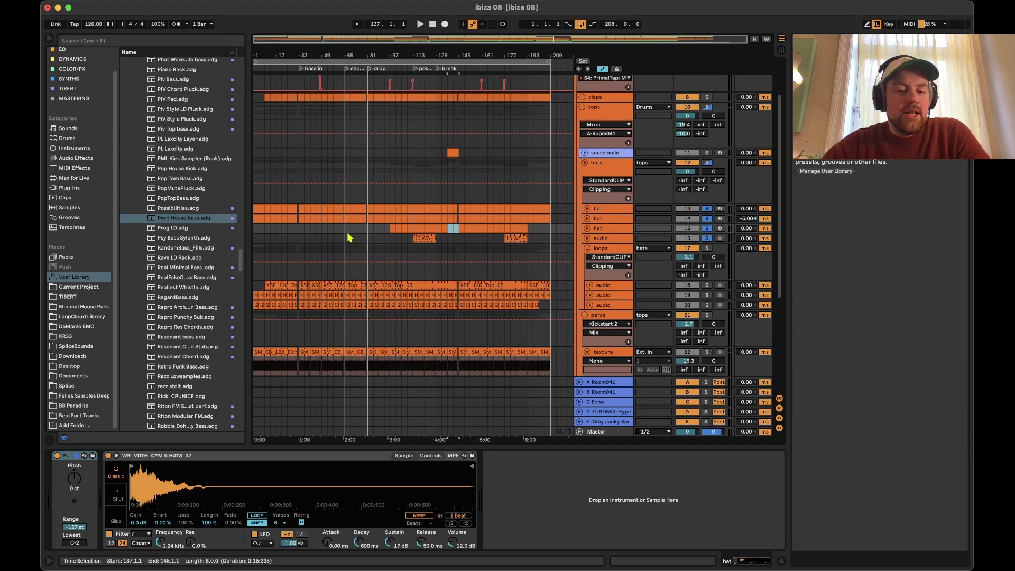
pyautogui.press('Delete')
pyautogui.click(390, 238)
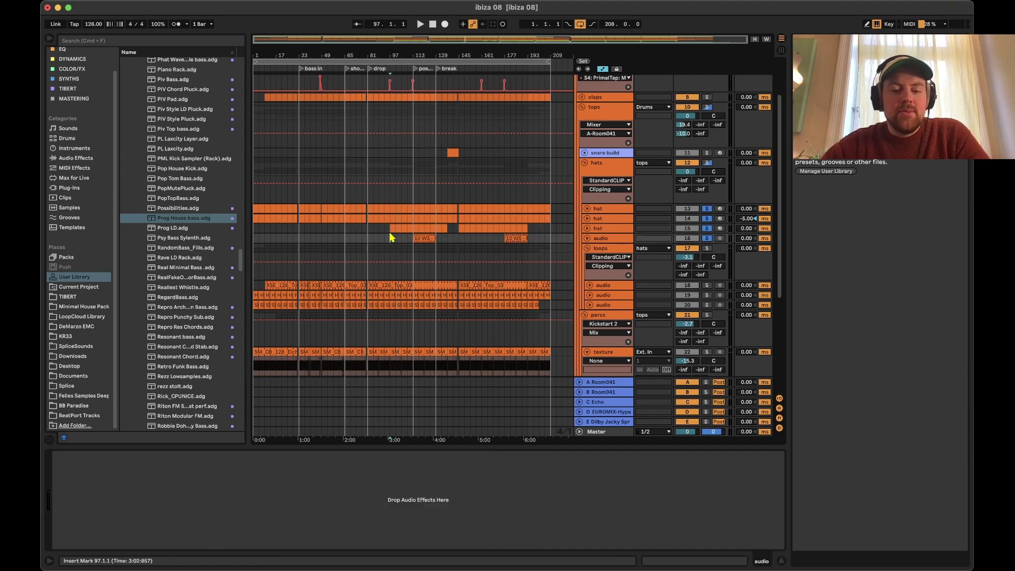
pyautogui.click(427, 242)
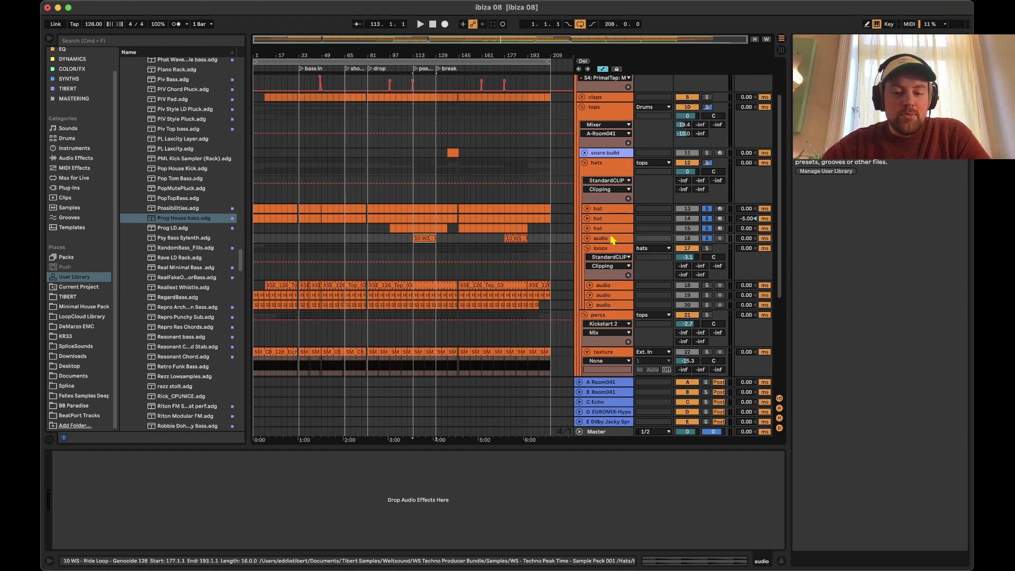
pyautogui.press('space')
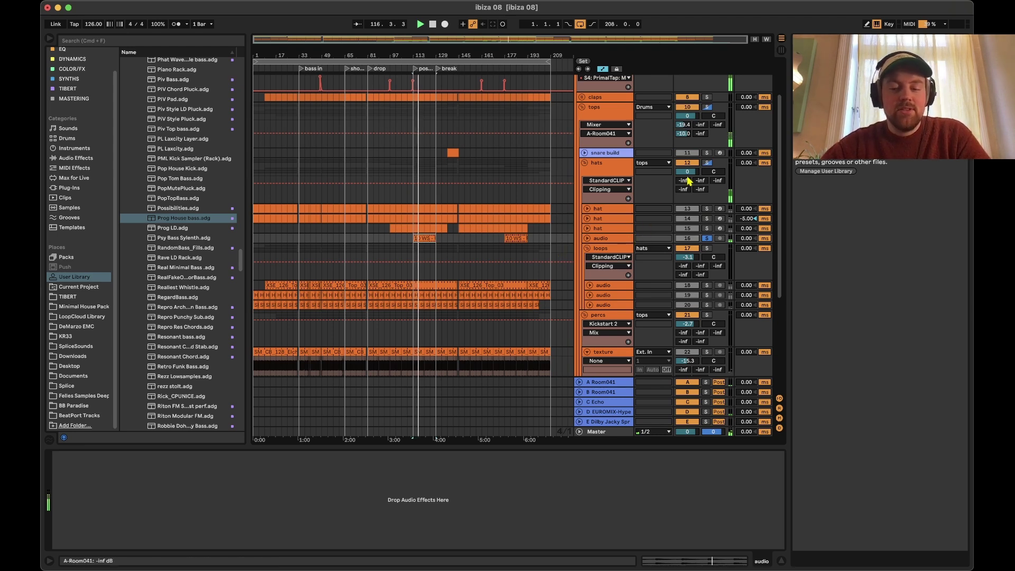
# - Audition the whole hats group, switch the solo to the ride loop, and add the three hat tracks to it
pyautogui.click(707, 163)
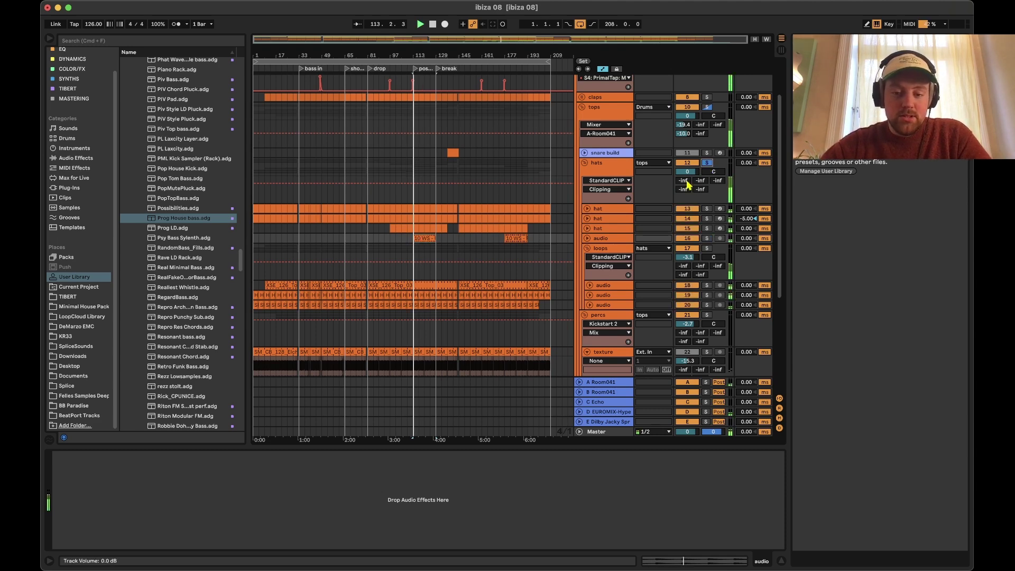
pyautogui.keyDown('super'); pyautogui.click(708, 238); pyautogui.keyUp('super')
pyautogui.keyDown('super'); pyautogui.click(708, 219); pyautogui.keyUp('super')
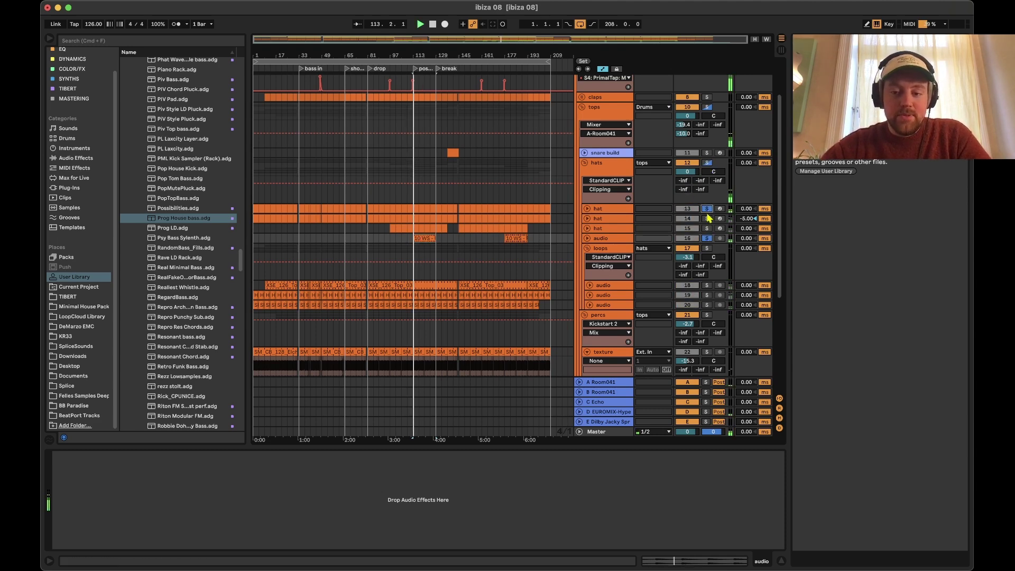
pyautogui.keyDown('super'); pyautogui.click(707, 208); pyautogui.keyUp('super')
pyautogui.keyDown('super'); pyautogui.click(708, 228); pyautogui.keyUp('super')
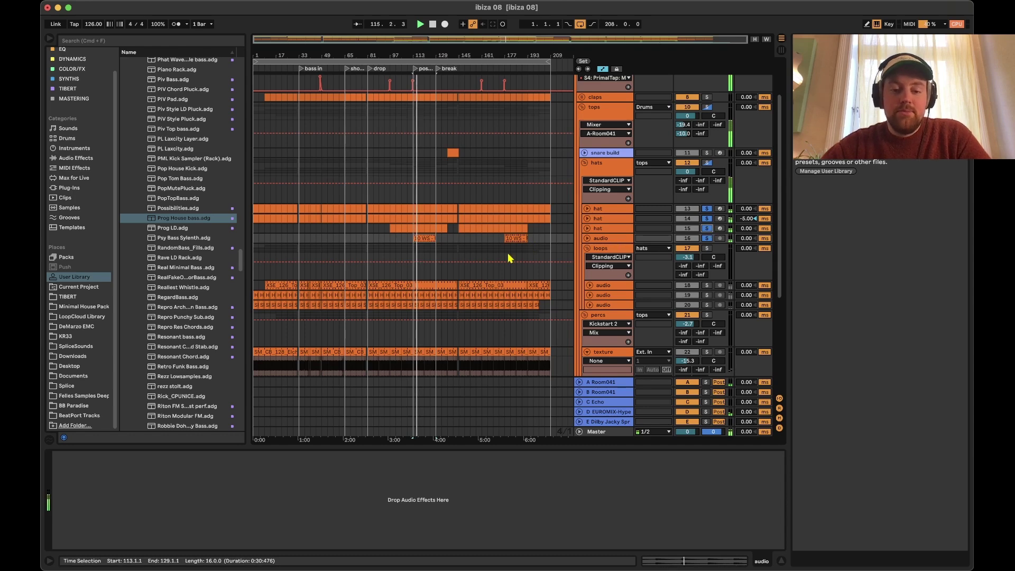
pyautogui.press('space')
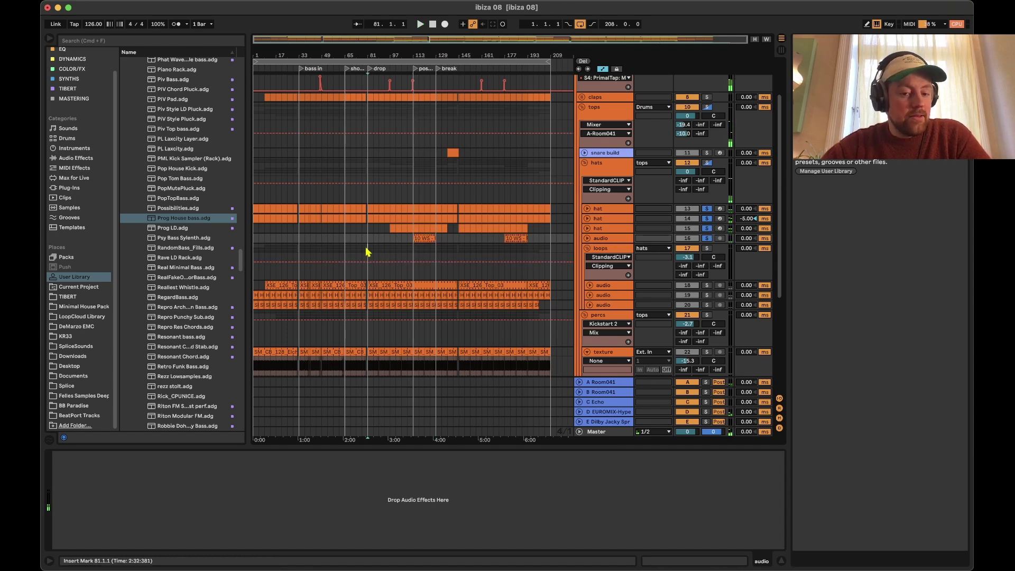
# - Solo the loops group, narrow the solo to its first audio track, and audition that loop from bar 81
pyautogui.click(367, 252)
pyautogui.click(708, 249)
pyautogui.click(596, 248)
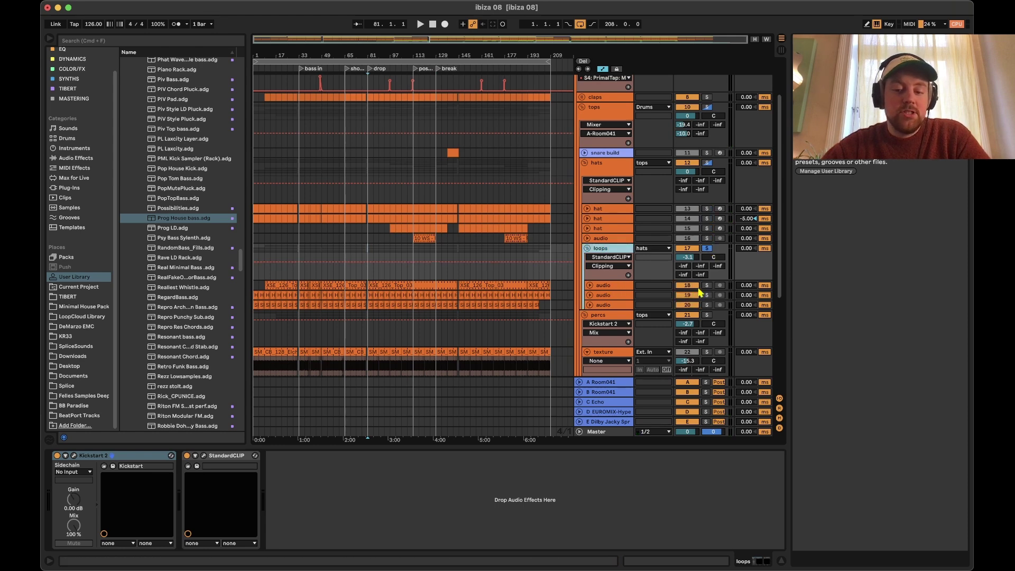
pyautogui.click(707, 285)
pyautogui.press('space')
pyautogui.click(384, 287)
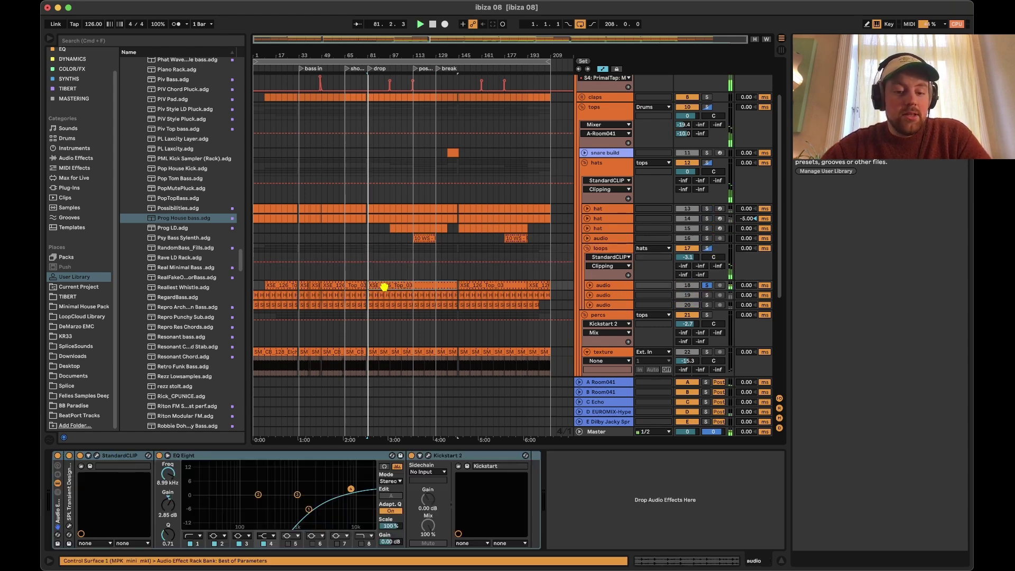
# - Set the XSE_126_Top_03 clip's transient envelope to 100, bypass the track's entire effect chain, and audition the raw loop
pyautogui.doubleClick(384, 287)
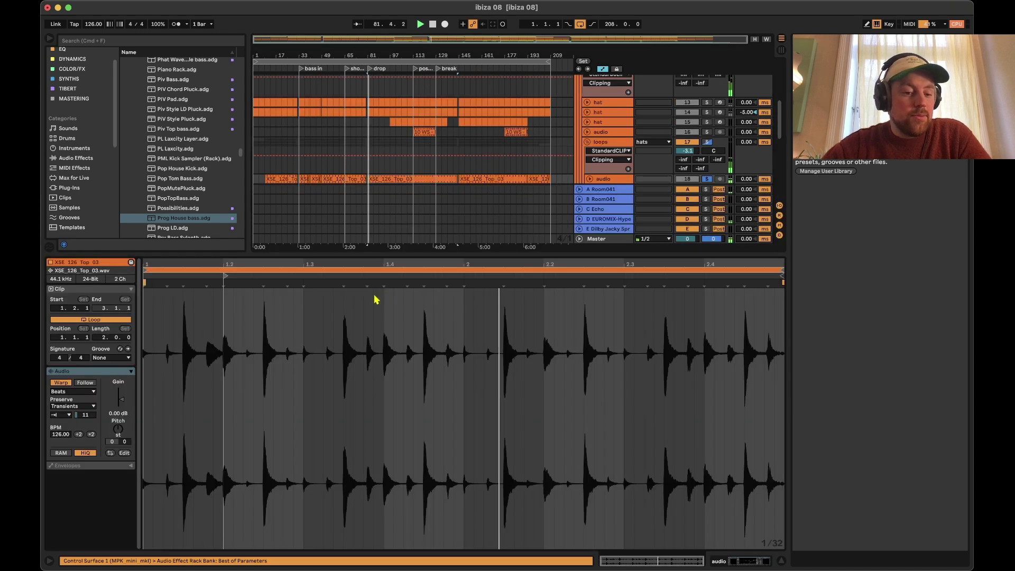
pyautogui.moveTo(93, 416); pyautogui.dragTo(93, 370)
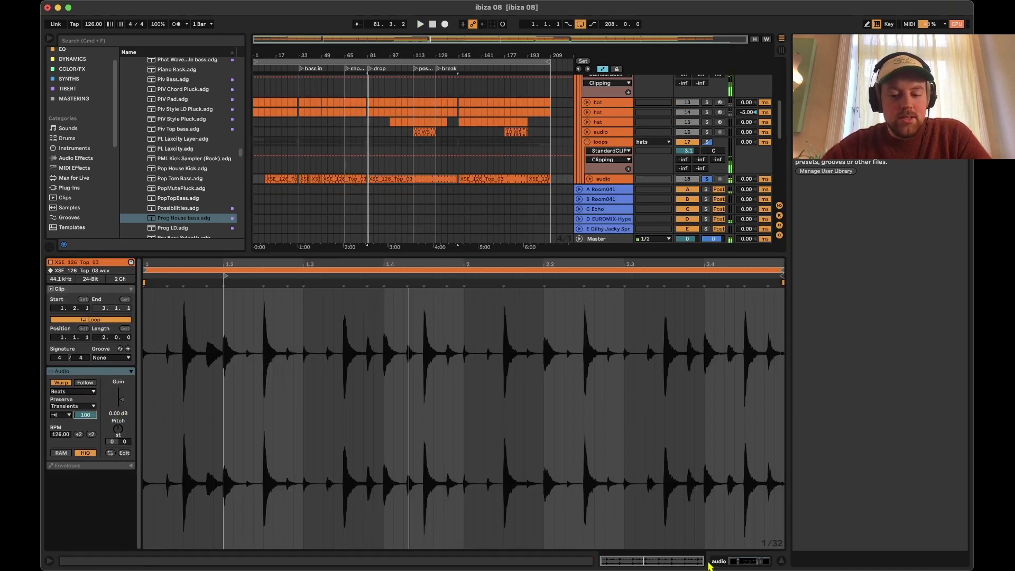
pyautogui.click(726, 562)
pyautogui.click(57, 456)
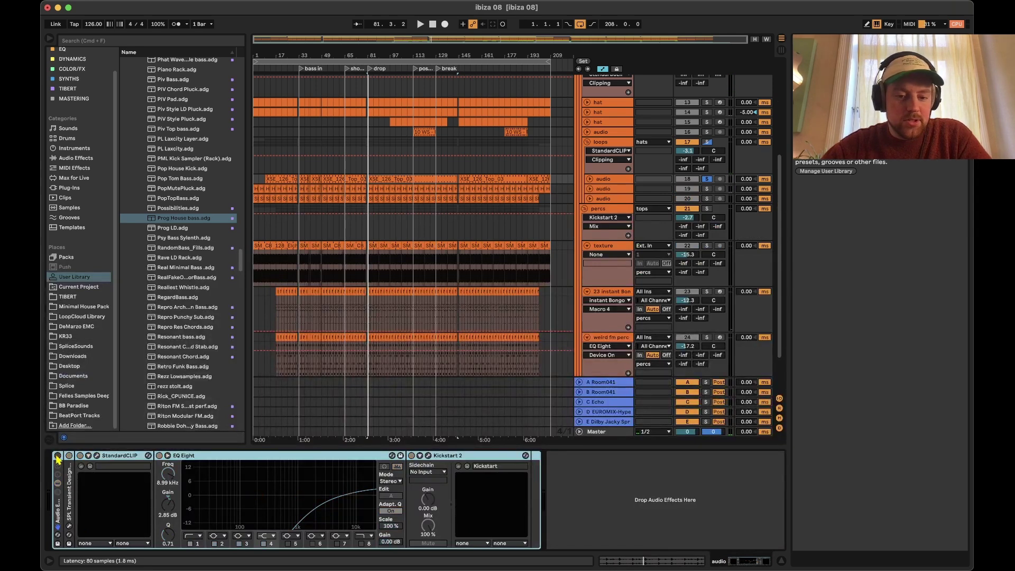
pyautogui.click(376, 180)
pyautogui.press('space')
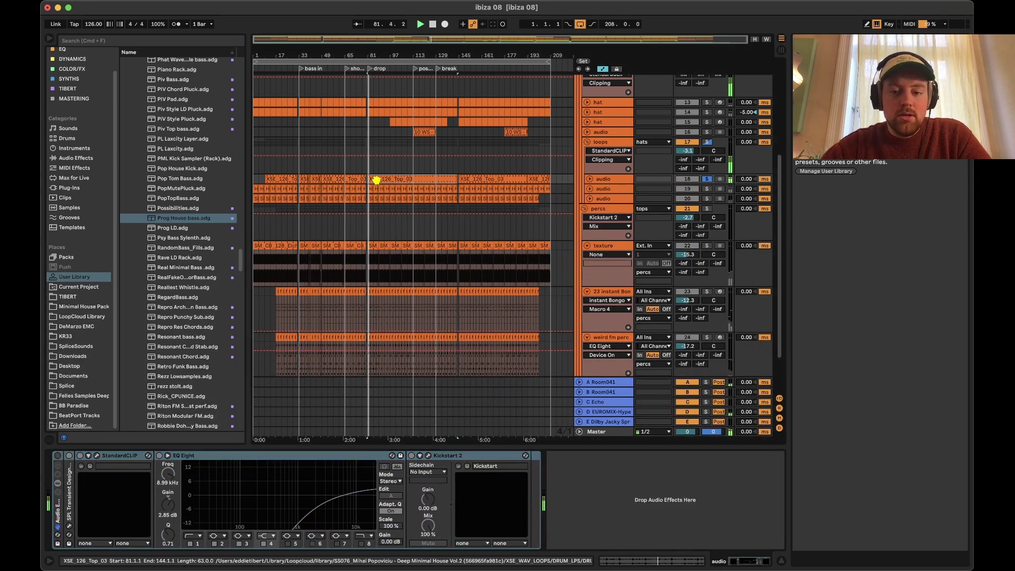
pyautogui.doubleClick(376, 180)
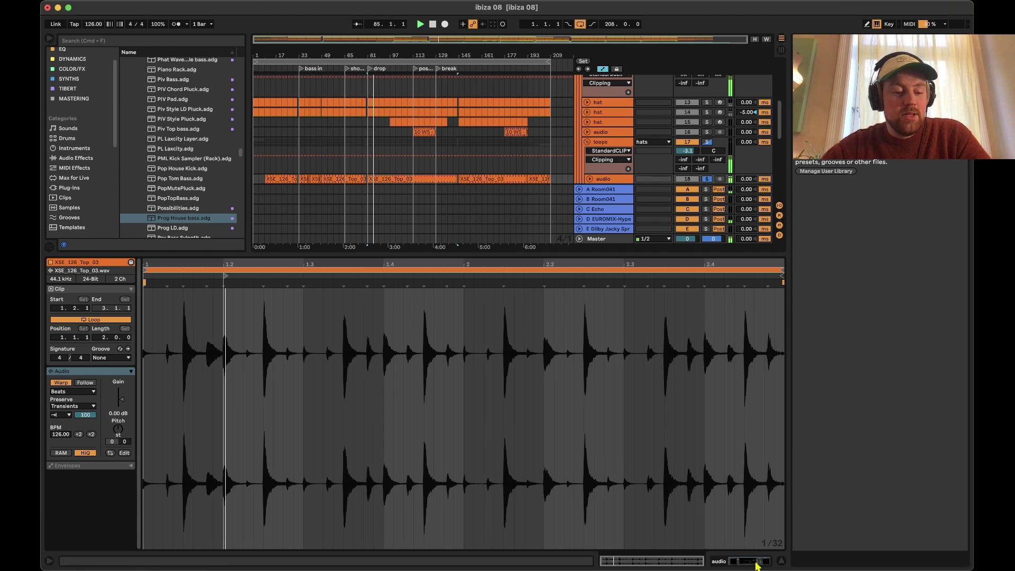
pyautogui.click(757, 565)
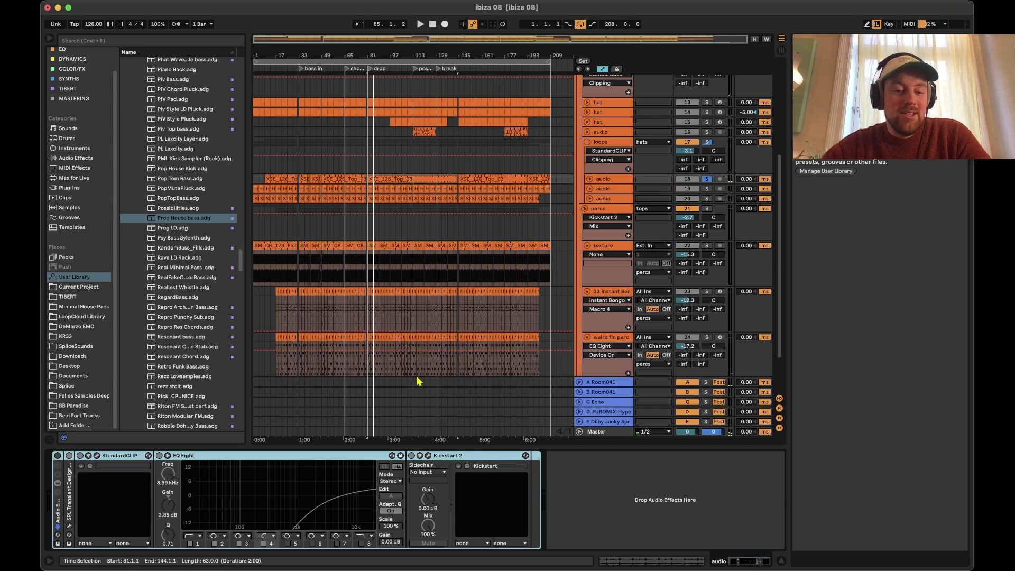
# - Check the XSE_126_Top_03 clip's transient loop mode, set its transient envelope to 11, and audition it
pyautogui.doubleClick(376, 178)
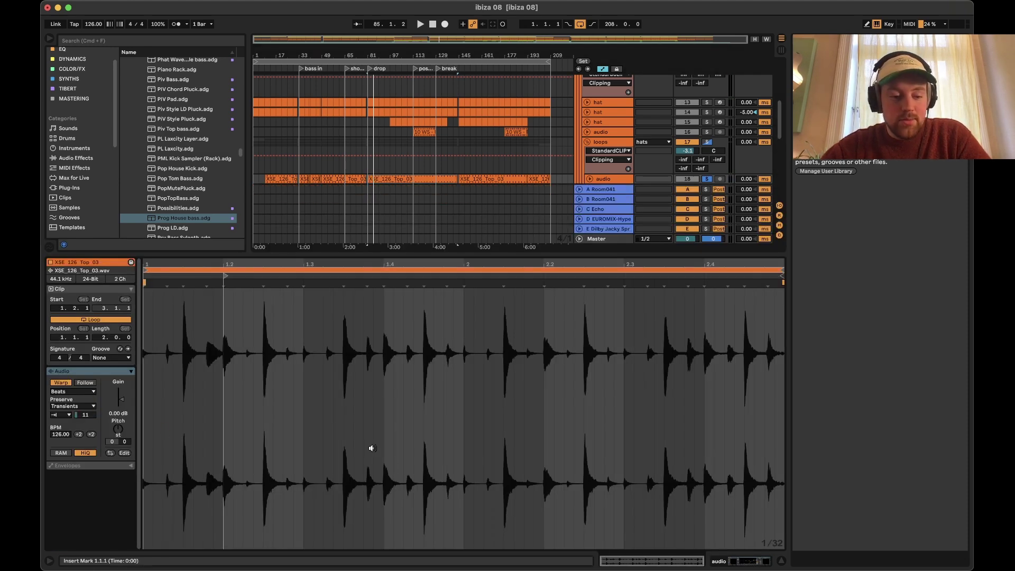
pyautogui.click(62, 417)
pyautogui.click(61, 424)
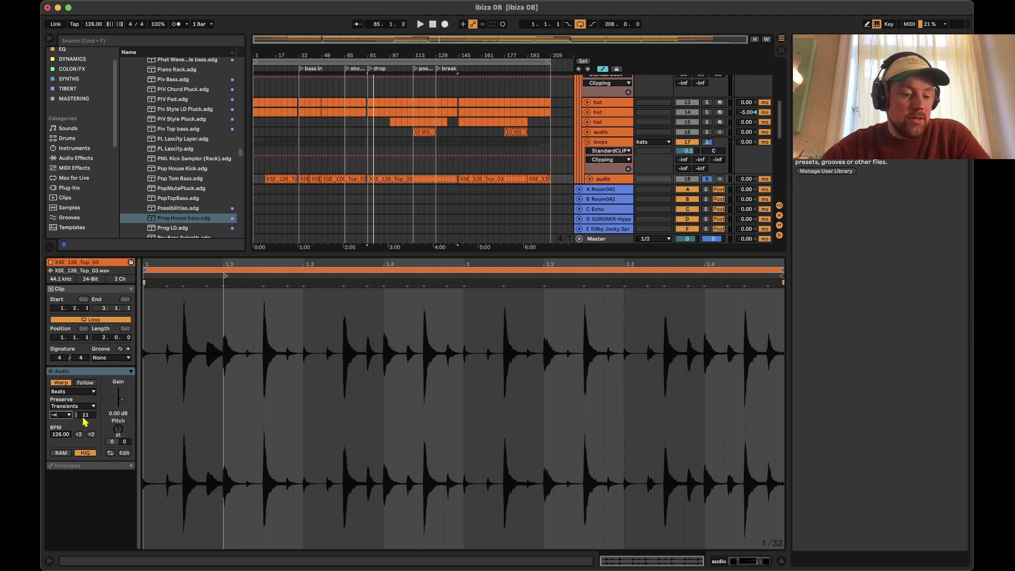
pyautogui.press('space')
pyautogui.moveTo(86, 415); pyautogui.dragTo(86, 423)
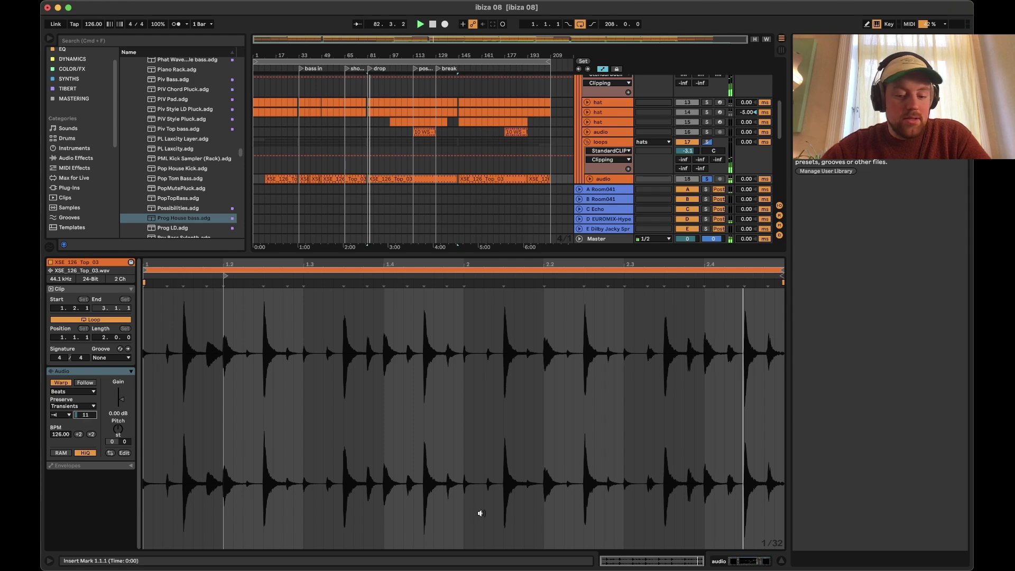
# - Re-enable the first loop track's effect chain and examine the SPL Transient Designer Plus settings, leaving that device collapsed
pyautogui.click(750, 562)
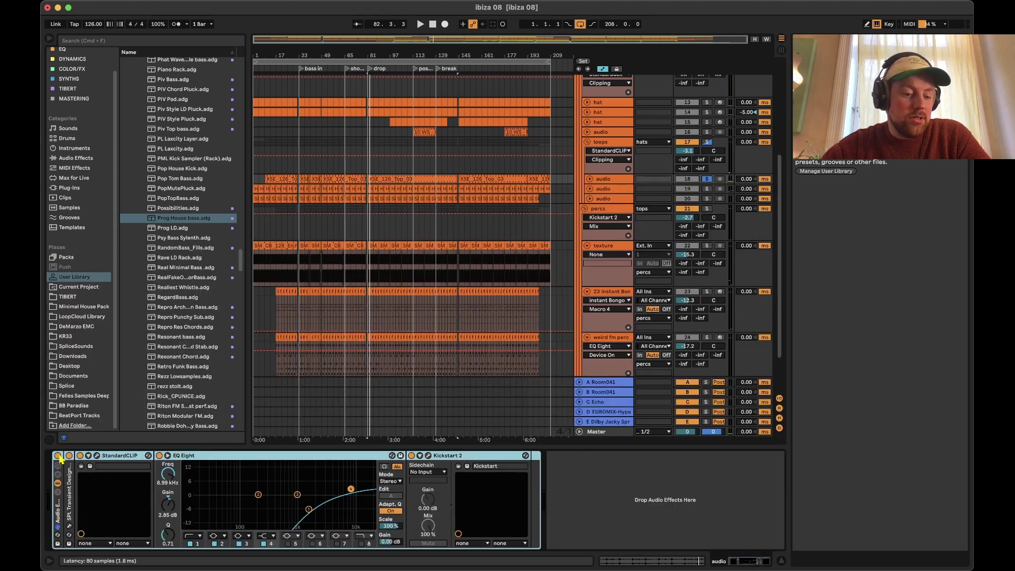
pyautogui.doubleClick(117, 456)
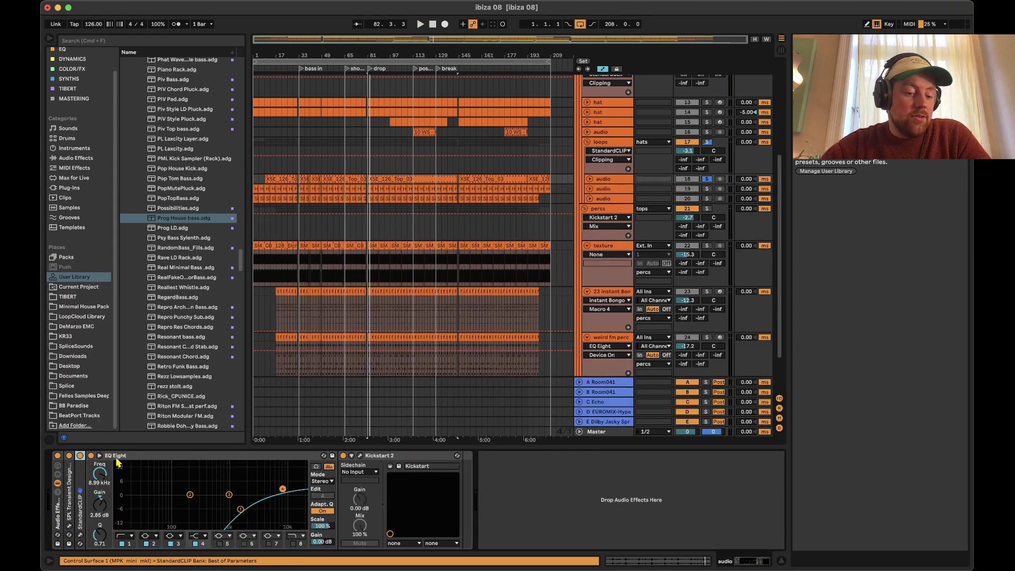
pyautogui.doubleClick(69, 484)
pyautogui.click(87, 455)
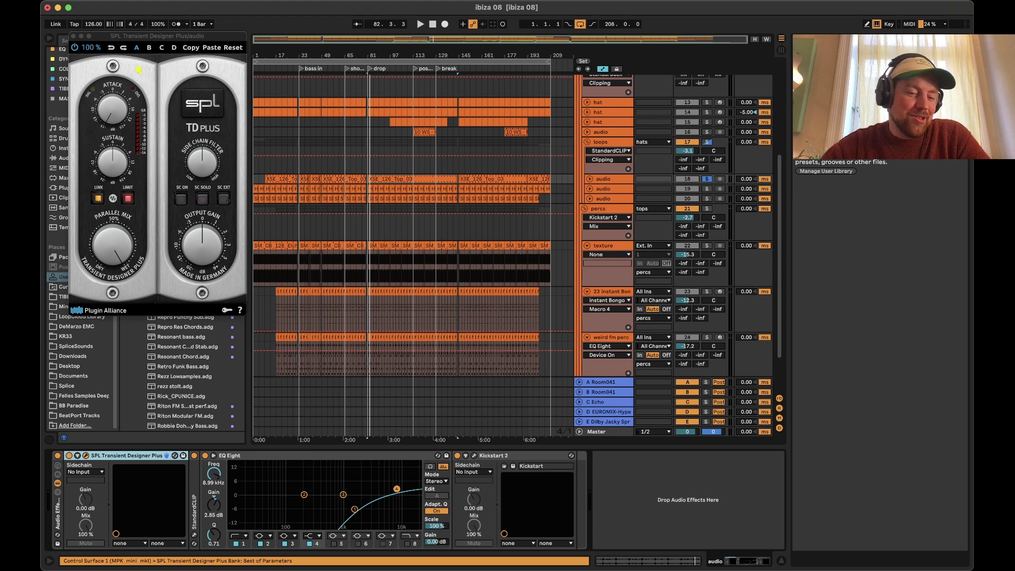
pyautogui.click(86, 456)
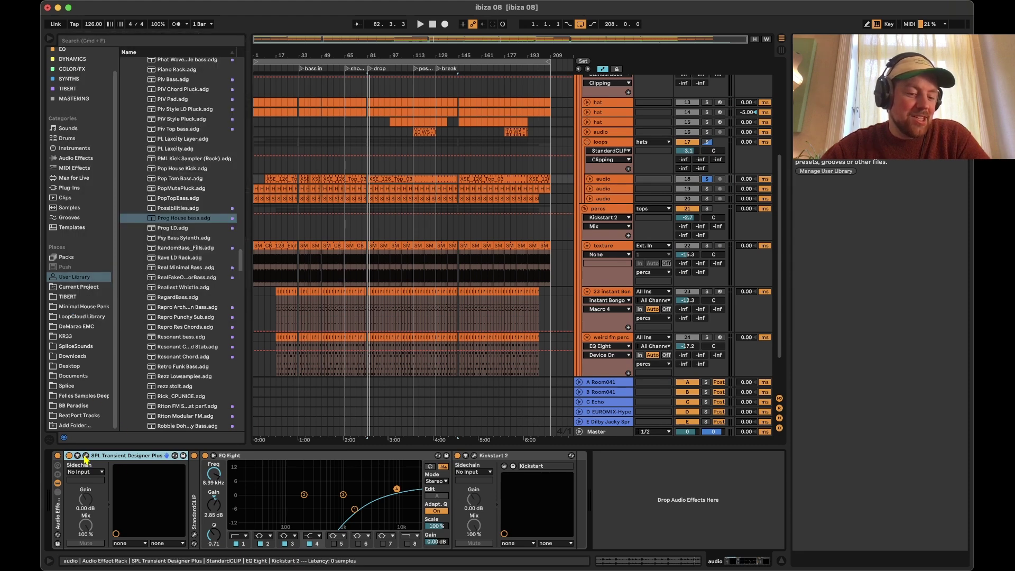
pyautogui.doubleClick(146, 457)
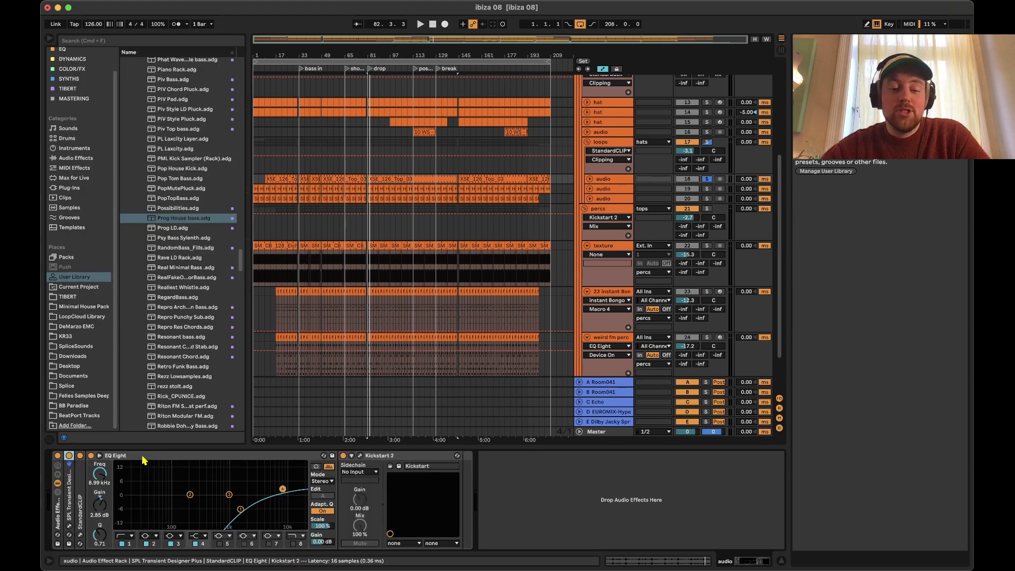
# - Expand StandardCLIP in the loop's effect chain and open its plug-in window to examine the clipping settings
pyautogui.doubleClick(79, 490)
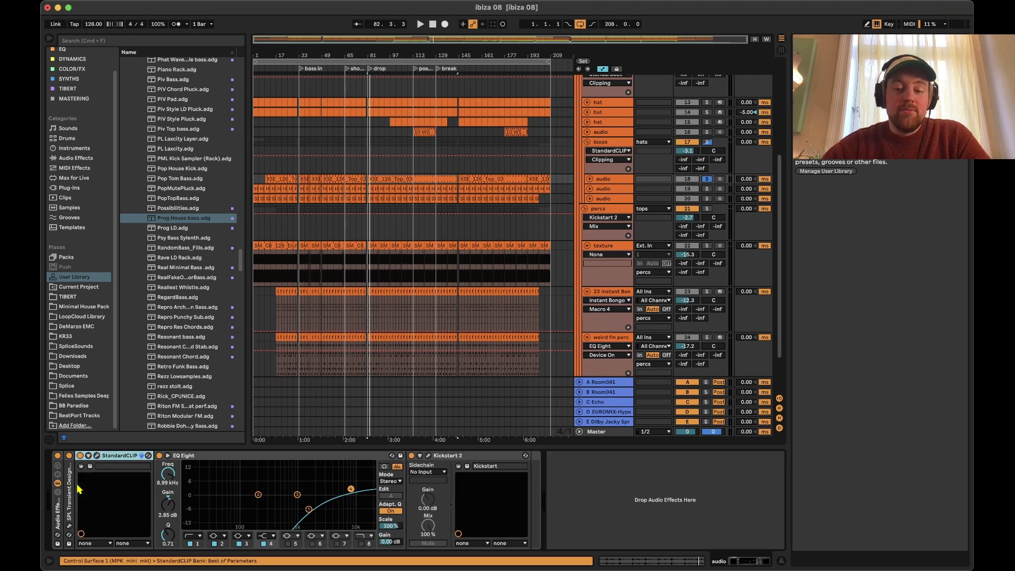
pyautogui.click(97, 456)
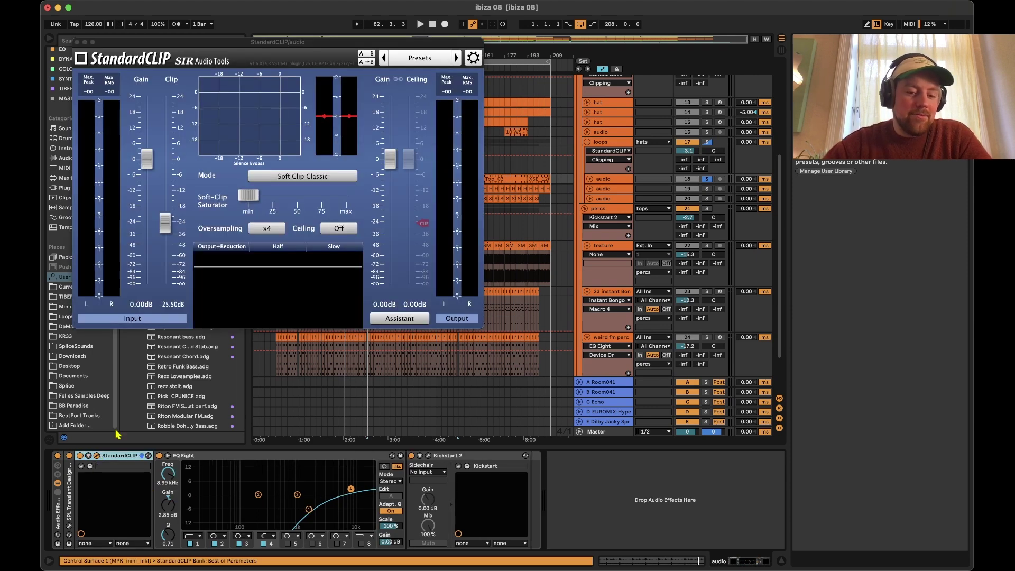
# - Audition the first loop through StandardCLIP, close the clipper's window, collapse the device, and examine the track's EQ Eight curve
pyautogui.press('space')
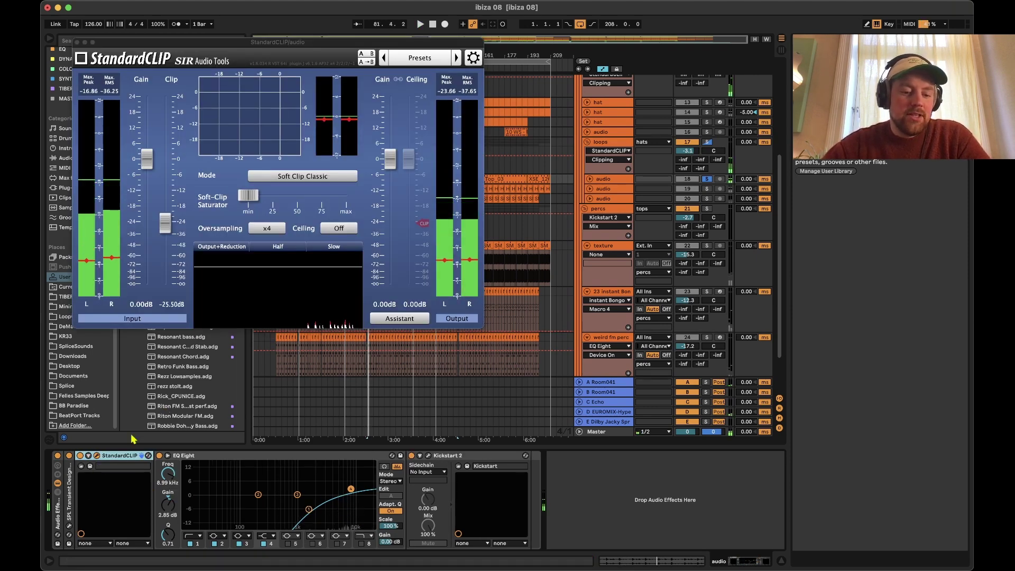
pyautogui.click(98, 456)
pyautogui.doubleClick(116, 456)
pyautogui.click(127, 456)
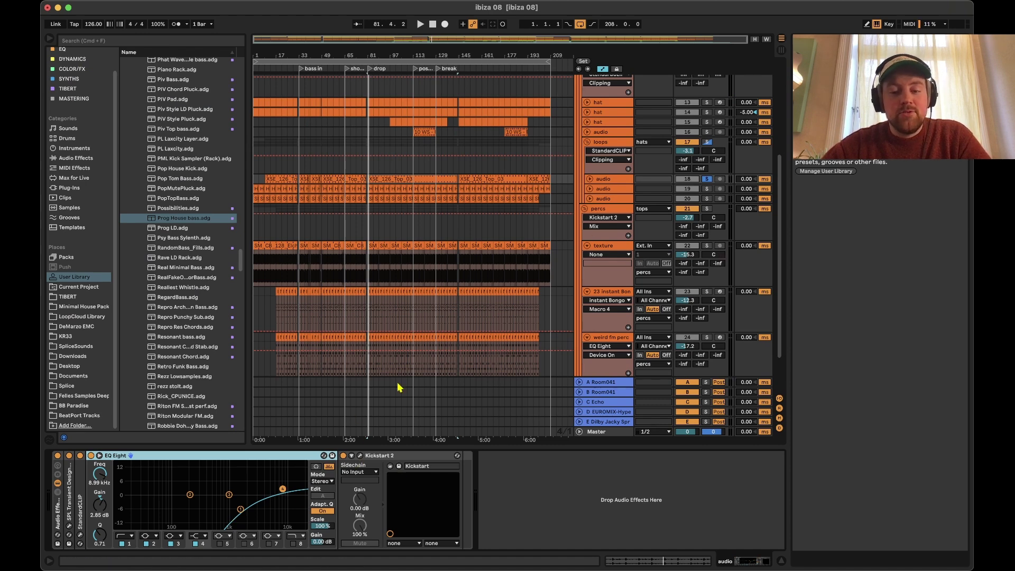
# - Solo and audition the second loop track, inspecting its HL_RH_DL_017_HATS_128 clip and its Kickstart 2 and EQ Eight chain
pyautogui.click(707, 189)
pyautogui.press('space')
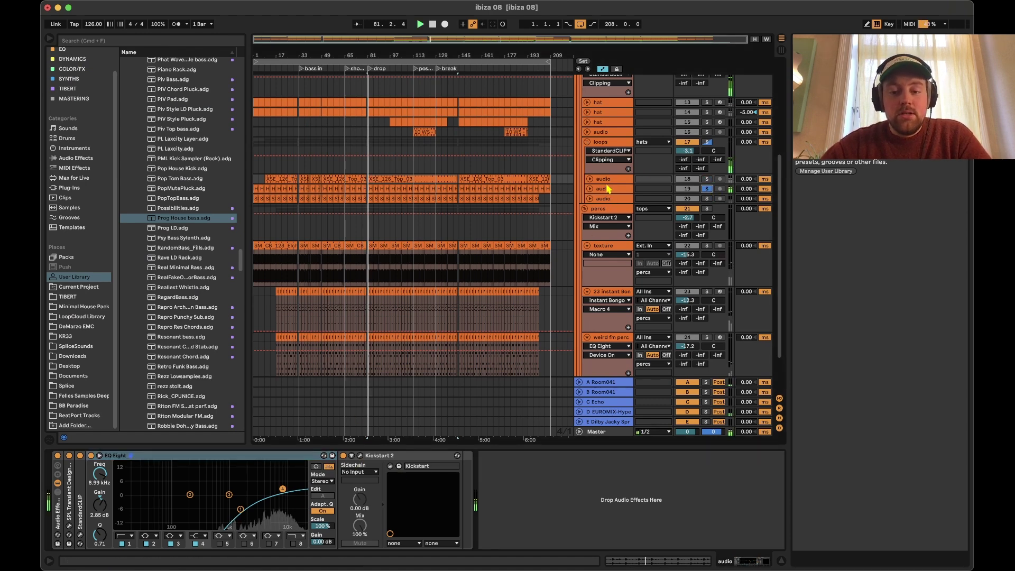
pyautogui.click(608, 189)
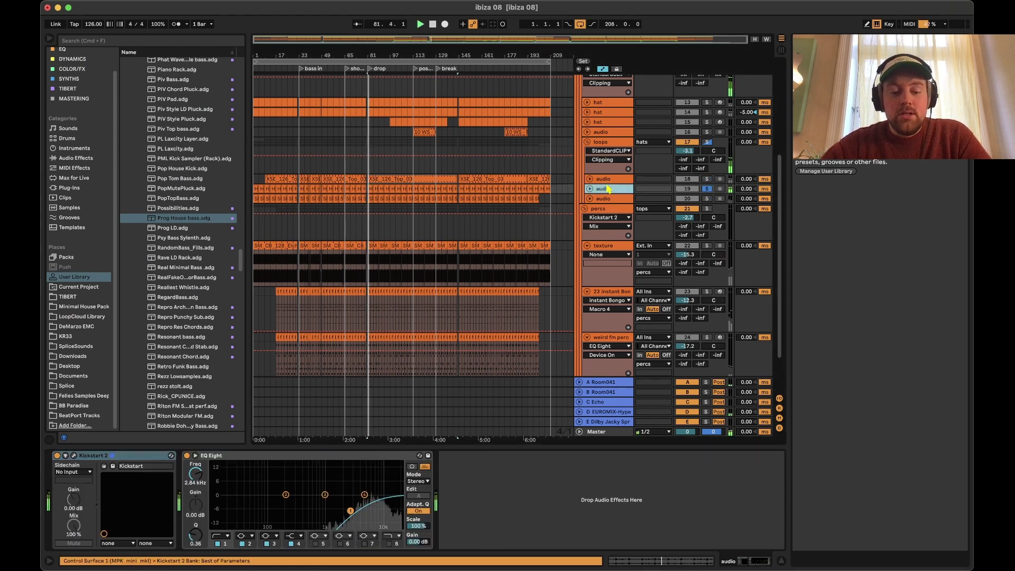
pyautogui.click(370, 189)
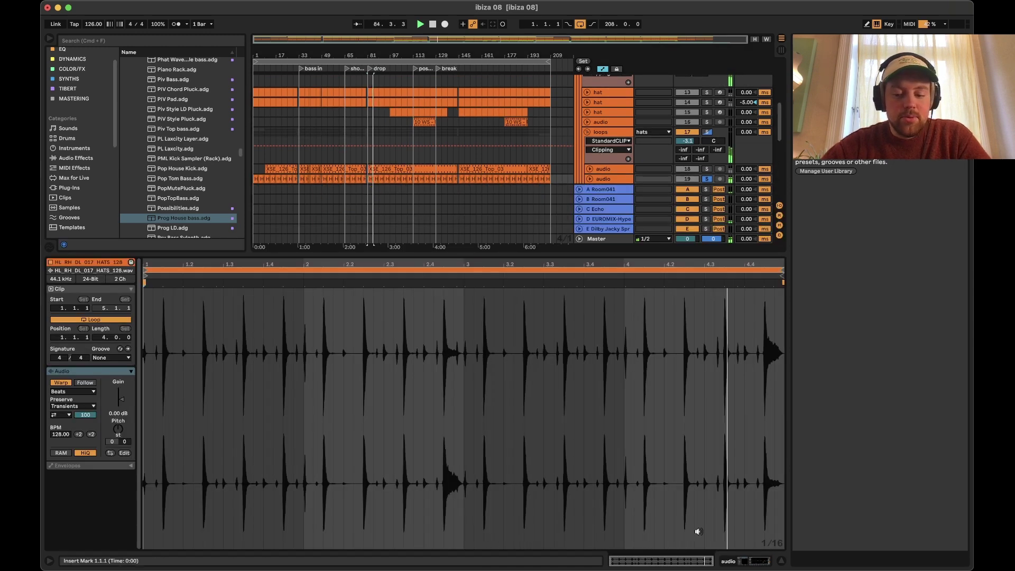
pyautogui.click(743, 561)
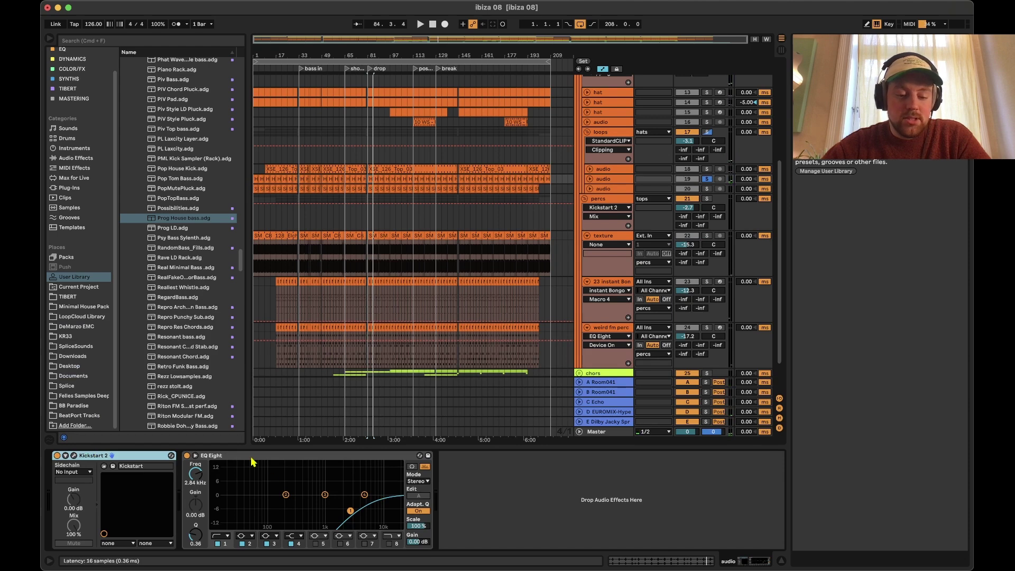
# - Solo the third loop track, audition it with its full effect chain, and unfold the track in the arrangement
pyautogui.click(707, 189)
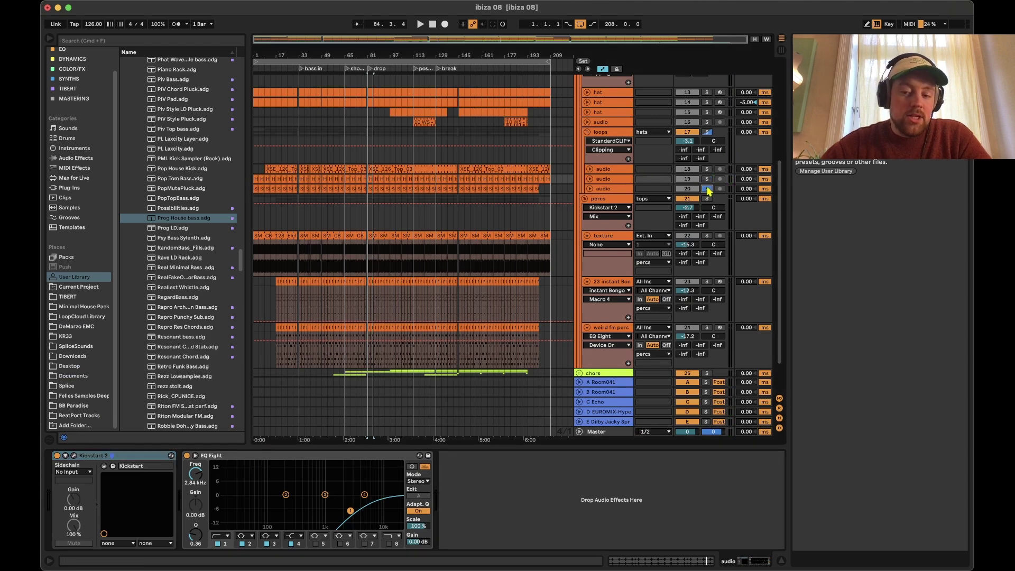
pyautogui.click(607, 191)
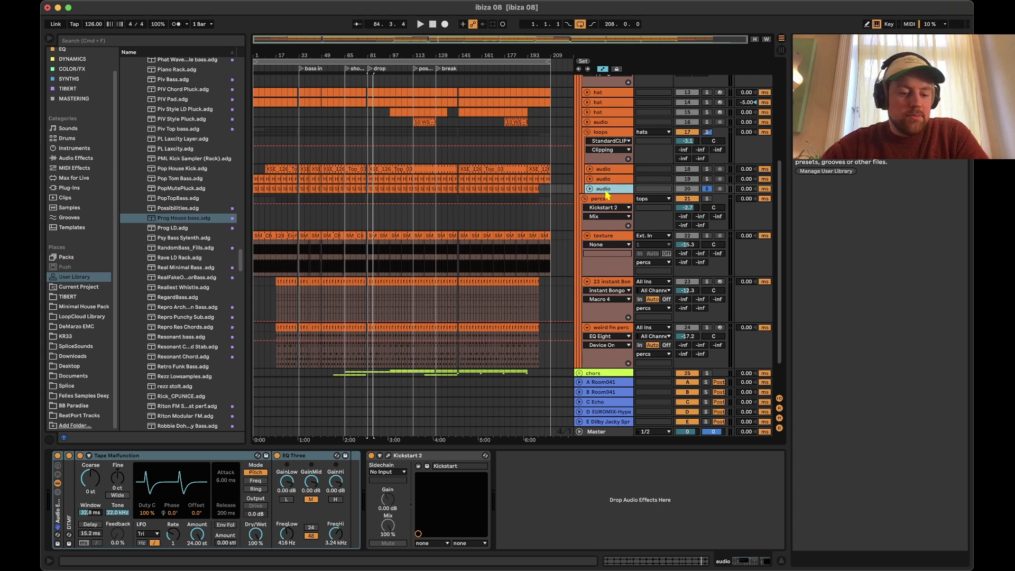
pyautogui.press('space')
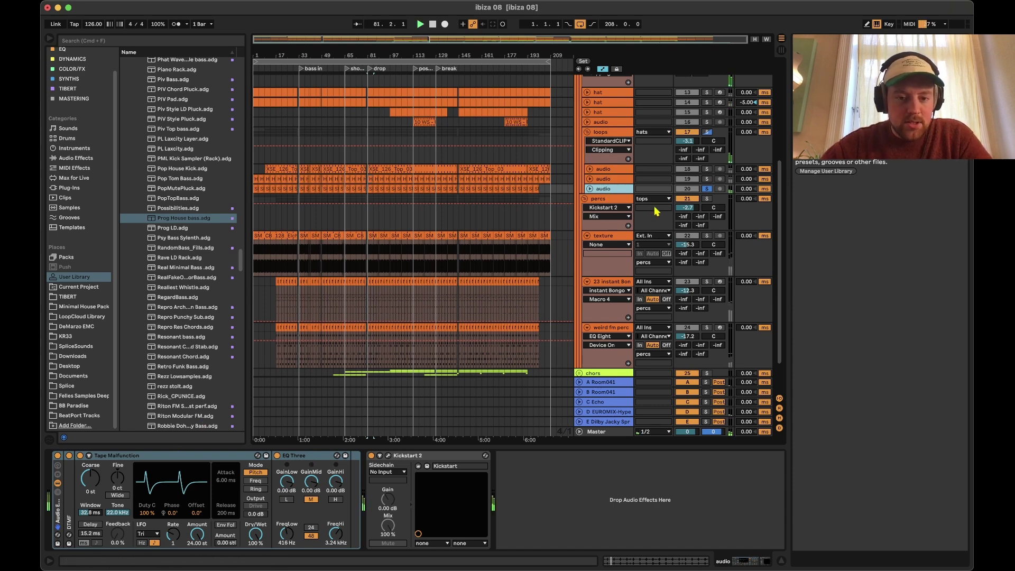
pyautogui.click(590, 189)
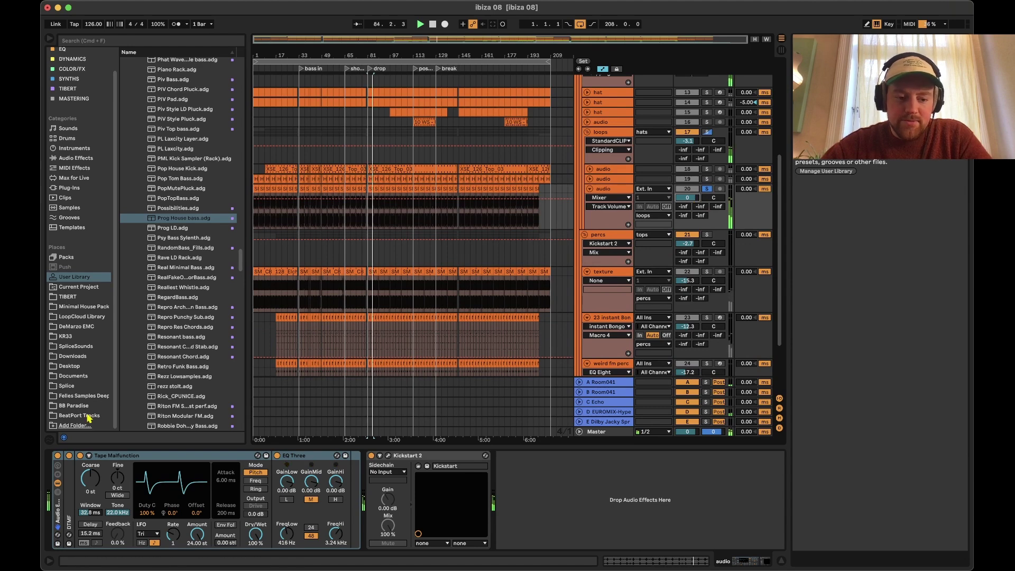
# - Bypass the third loop's effect rack and audition its SM_CB_128_Modul_Perc clip with the transient envelope at 30
pyautogui.click(58, 456)
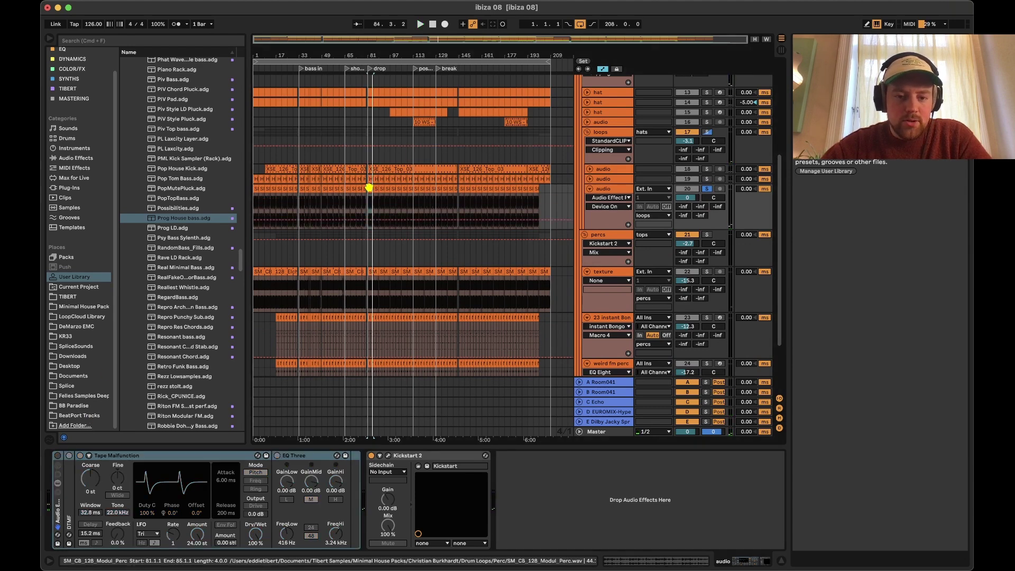
pyautogui.doubleClick(369, 187)
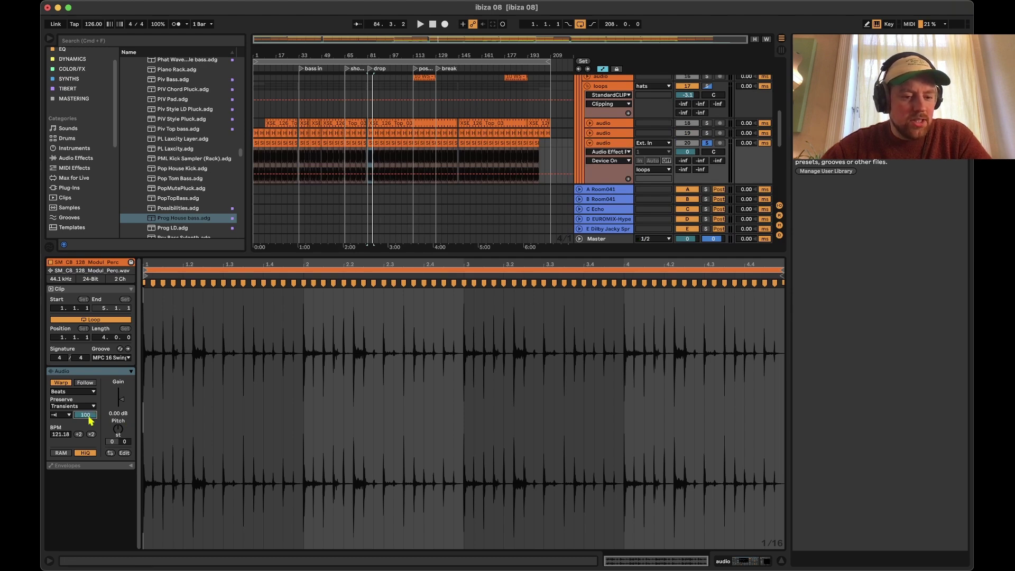
pyautogui.press('space')
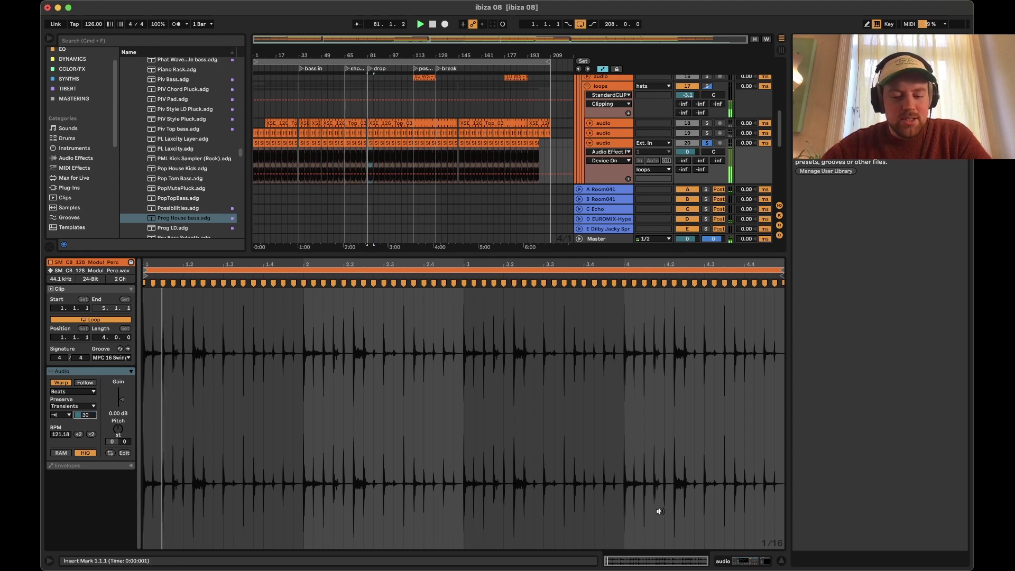
# - Re-enable the third loop's effect rack, expand DTMF, and audition the loop while examining the DTMF and Tape Malfunction settings
pyautogui.click(755, 564)
pyautogui.click(58, 456)
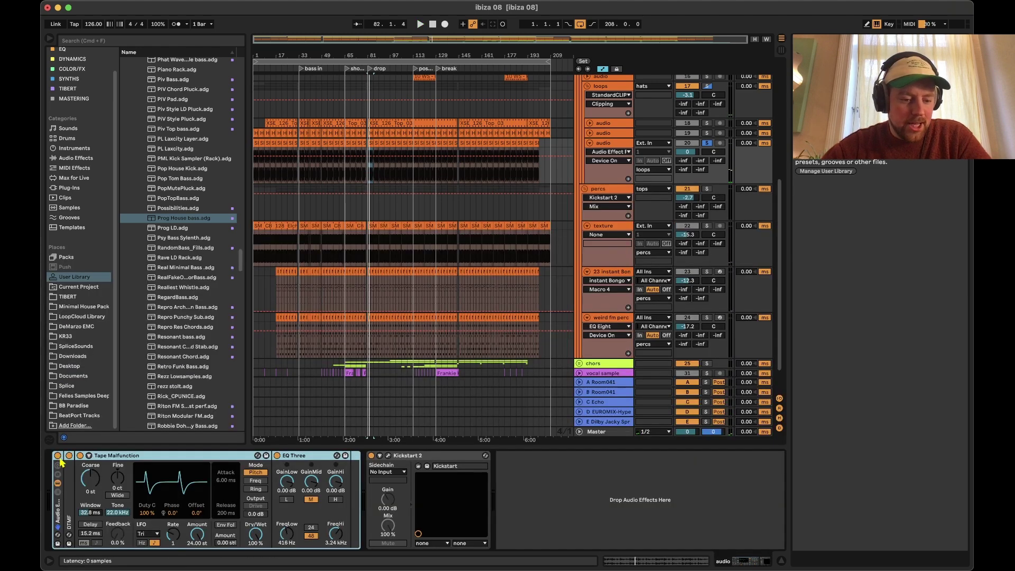
pyautogui.click(63, 479)
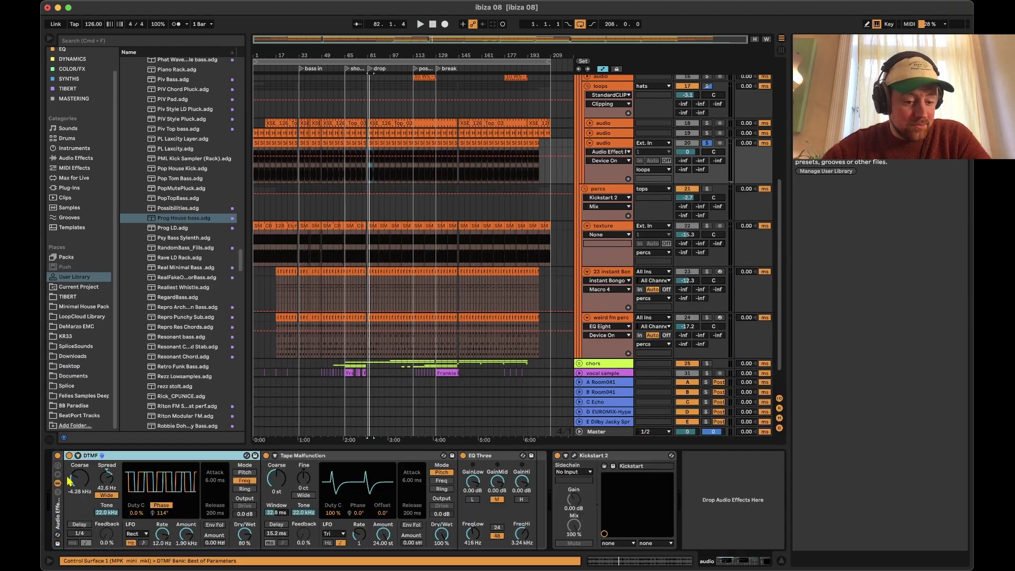
pyautogui.click(305, 458)
pyautogui.click(200, 457)
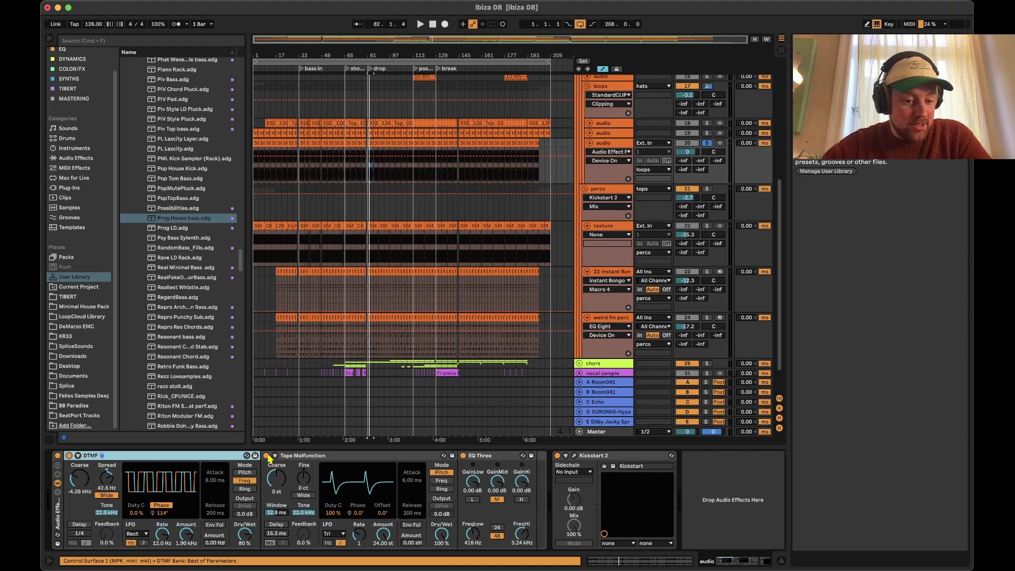
pyautogui.press('space')
pyautogui.click(309, 458)
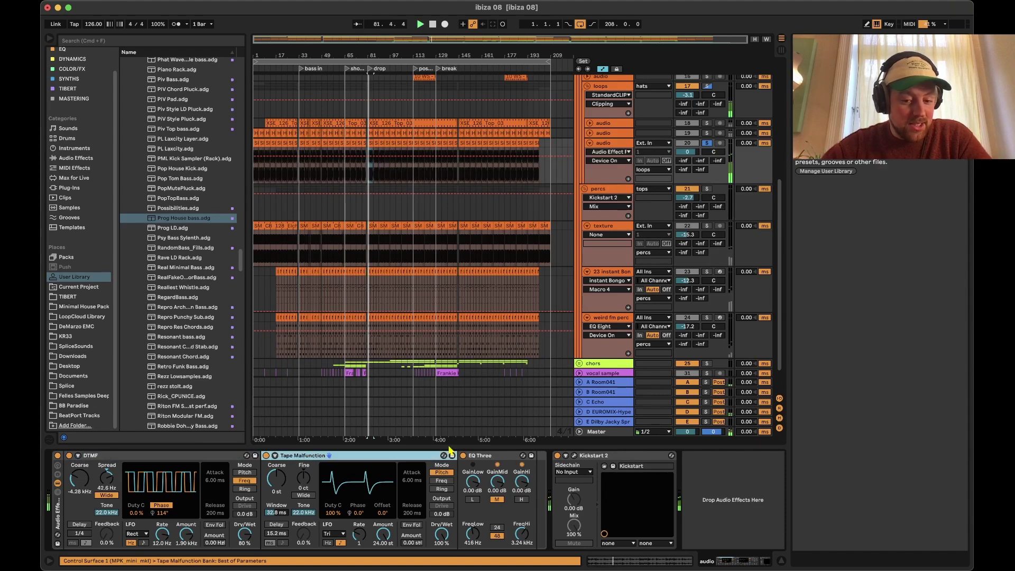
# - Compare the third loop with EQ Three bypassed and enabled, collapsing the Tape Malfunction and DTMF devices
pyautogui.click(463, 456)
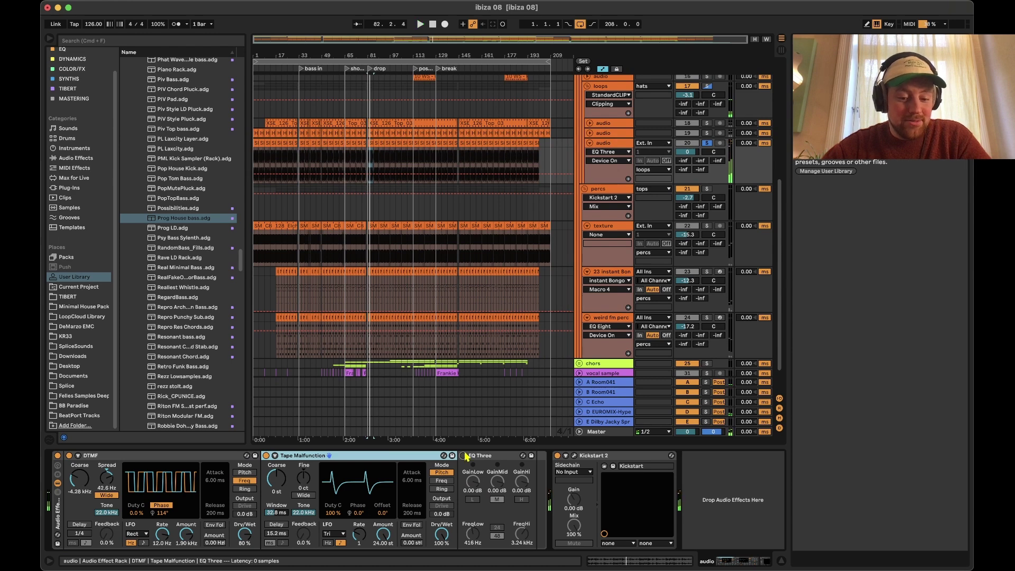
pyautogui.doubleClick(306, 455)
pyautogui.doubleClick(92, 456)
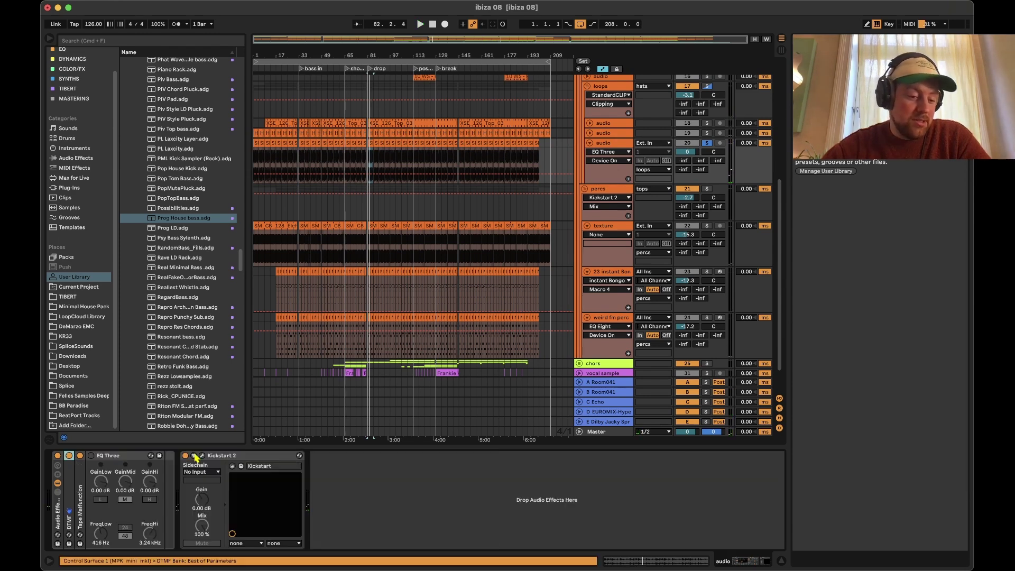
pyautogui.click(119, 456)
pyautogui.press('space')
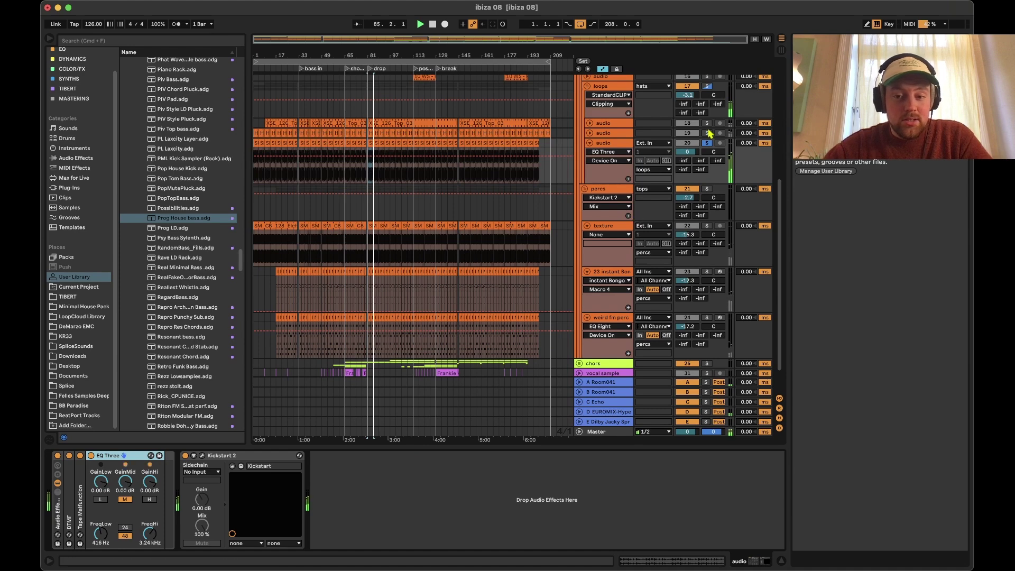
# - Set the third loop track's volume to -23 dB and solo the whole loops group to hear the balance
pyautogui.click(699, 154)
pyautogui.write('-23')
pyautogui.press('Return')
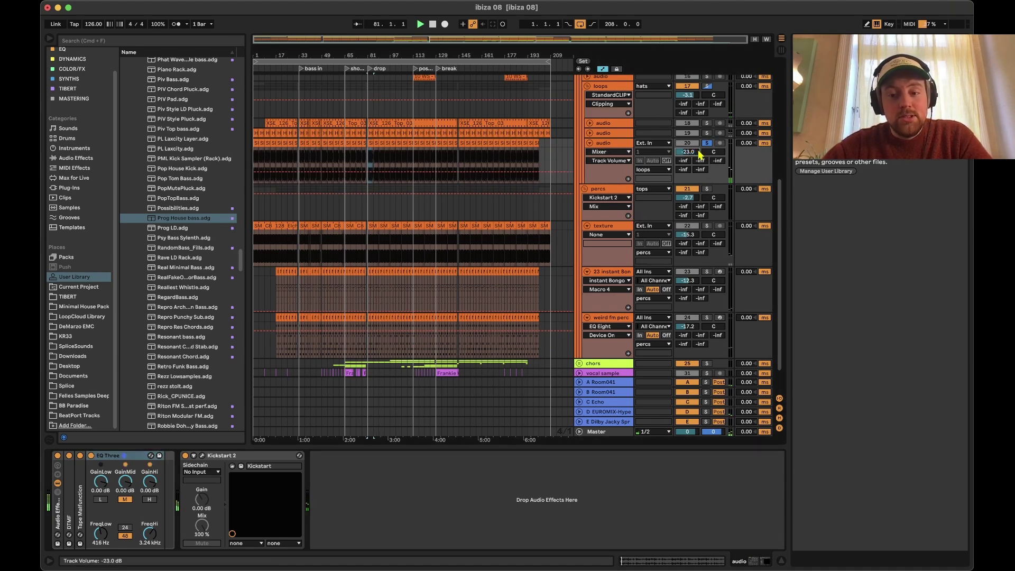
pyautogui.click(707, 87)
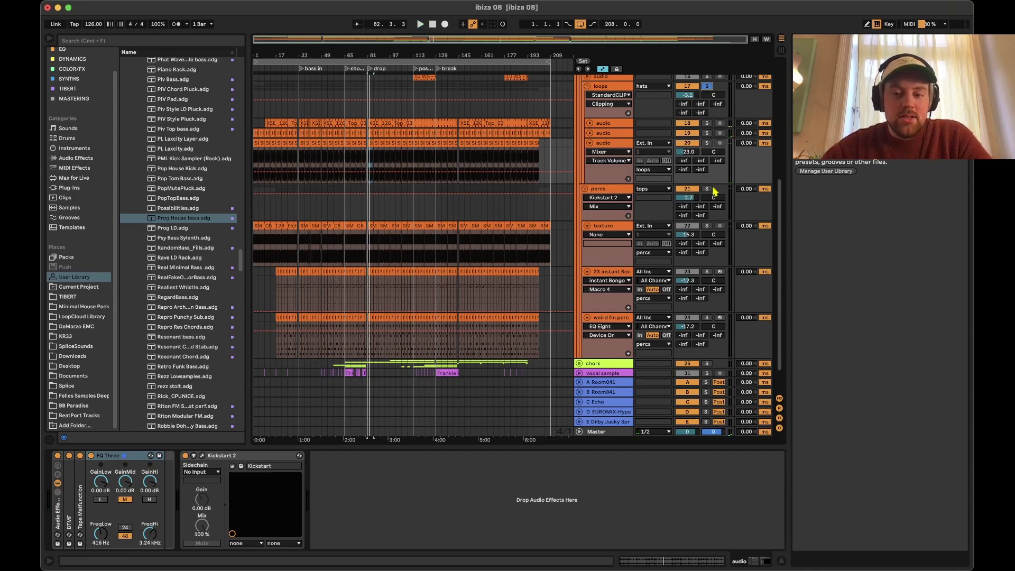
# - Solo the texture track in the percs group and audition its clip at the drop through EQ Eight
pyautogui.click(708, 189)
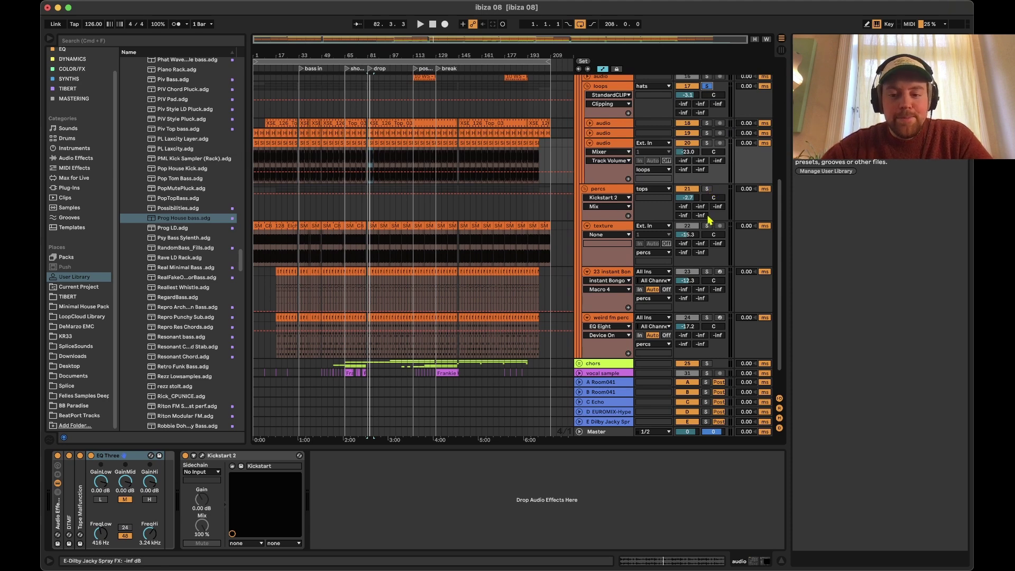
pyautogui.keyDown('super'); pyautogui.click(707, 228); pyautogui.keyUp('super')
pyautogui.click(372, 225)
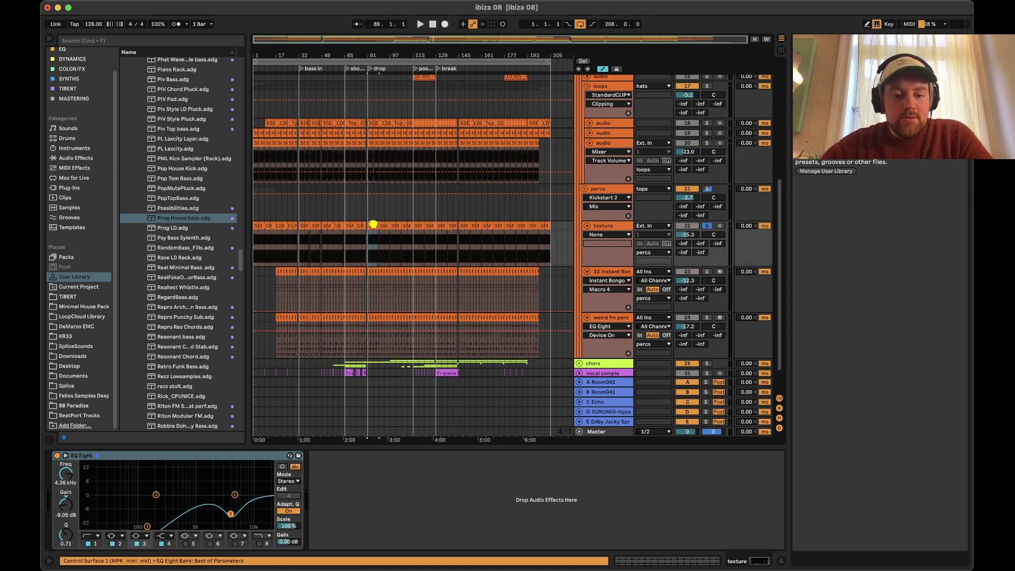
pyautogui.press('space')
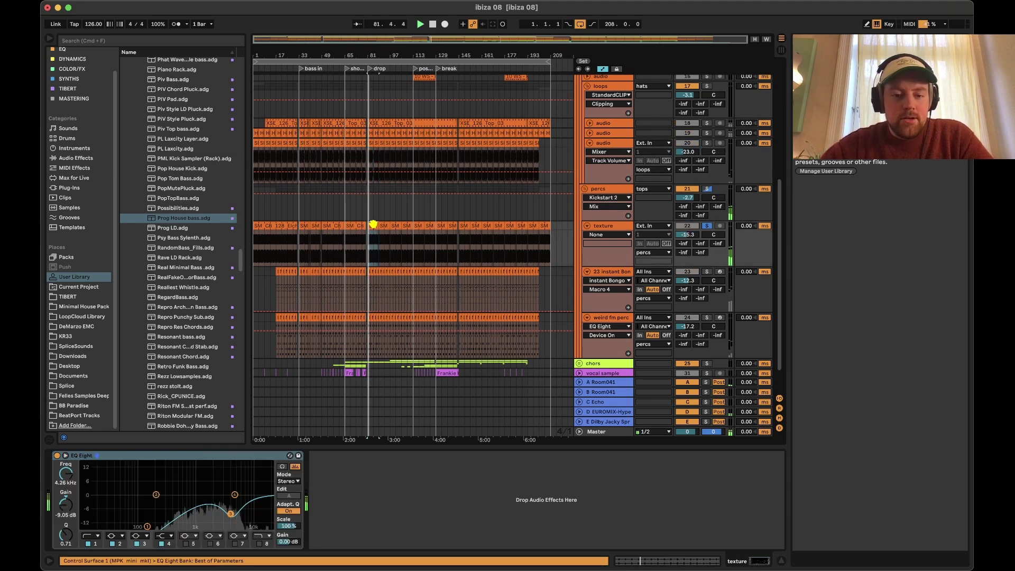
# - Compare the texture track's SM_CB_128_Eichi_Hats clip at 0 and -12 semitones, leaving the pitch at -12
pyautogui.doubleClick(373, 225)
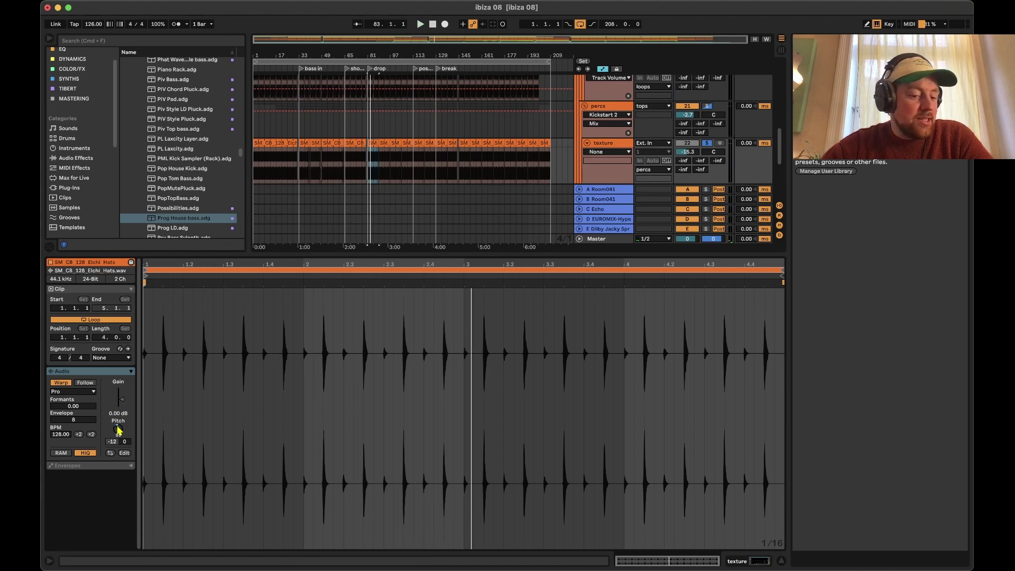
pyautogui.press('space')
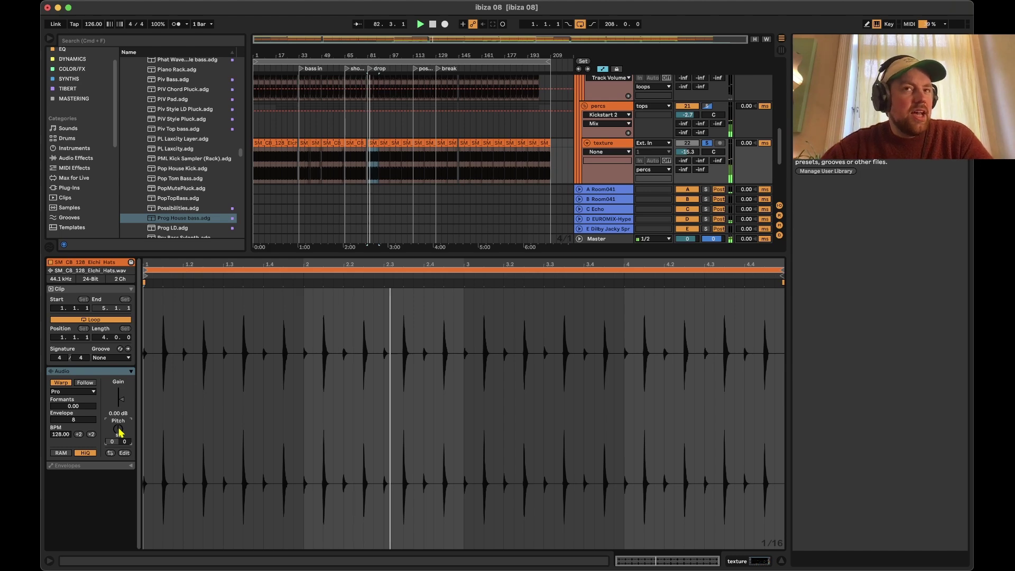
pyautogui.moveTo(119, 432); pyautogui.dragTo(119, 470)
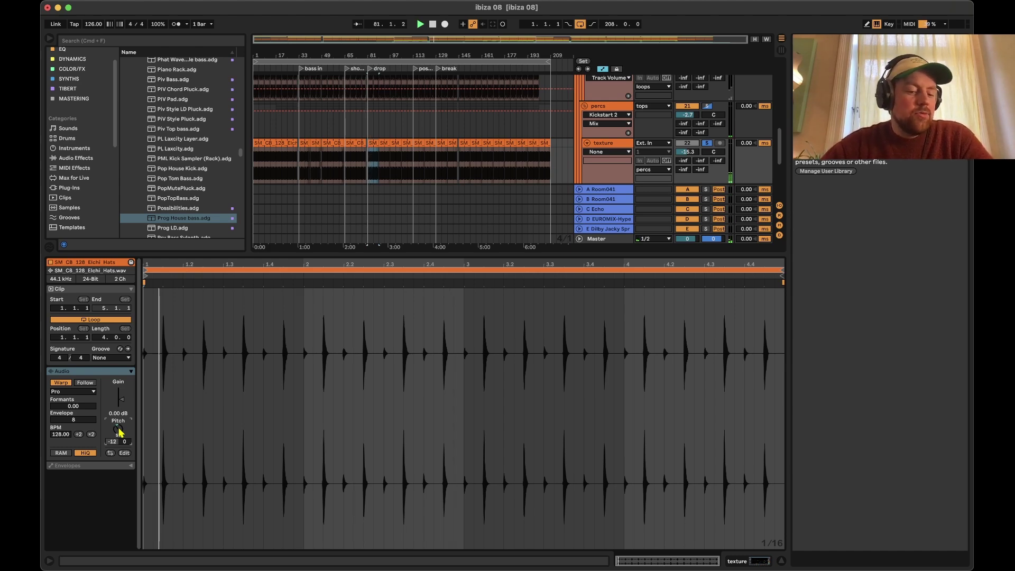
pyautogui.click(747, 564)
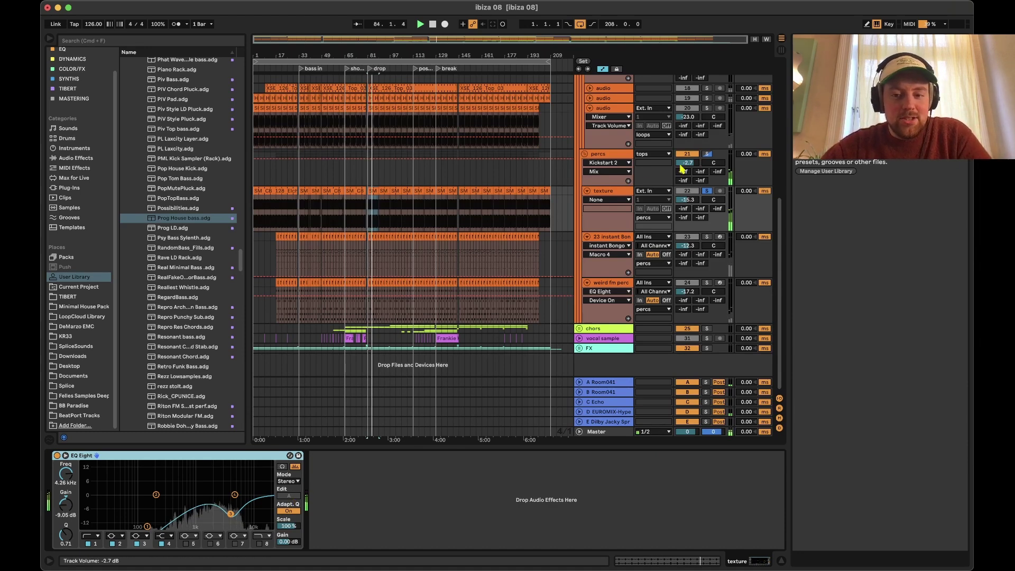
# - Clear the texture track's solo and audition the hats, loops and percussion together
pyautogui.scroll(6, 682, 175)
pyautogui.click(707, 180)
pyautogui.click(707, 190)
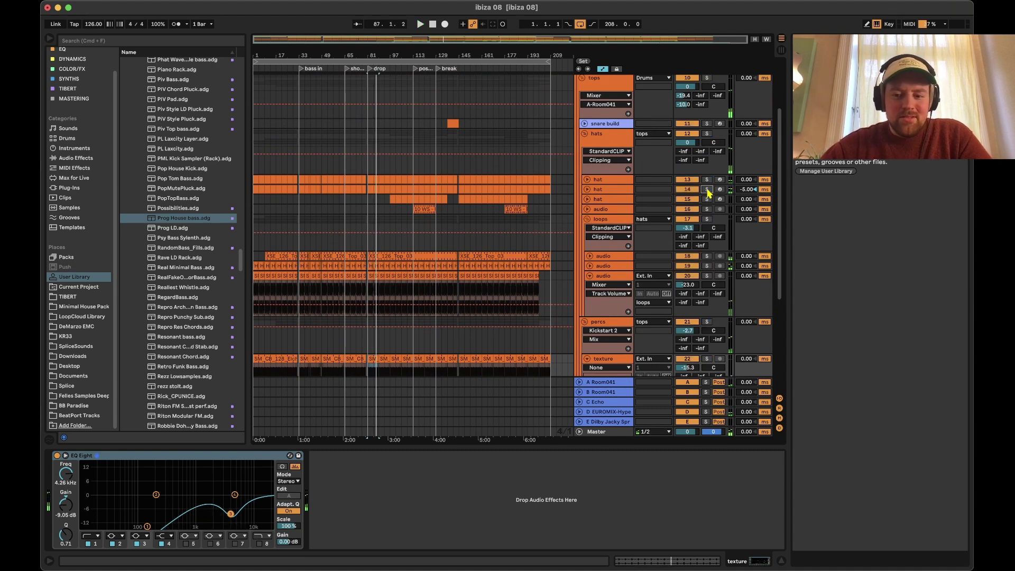
pyautogui.click(707, 189)
# - Solo the instant Bongo loop track, select its MIDI clip at the drop, and audition the sliced conga sample
pyautogui.scroll(-6, 698, 222)
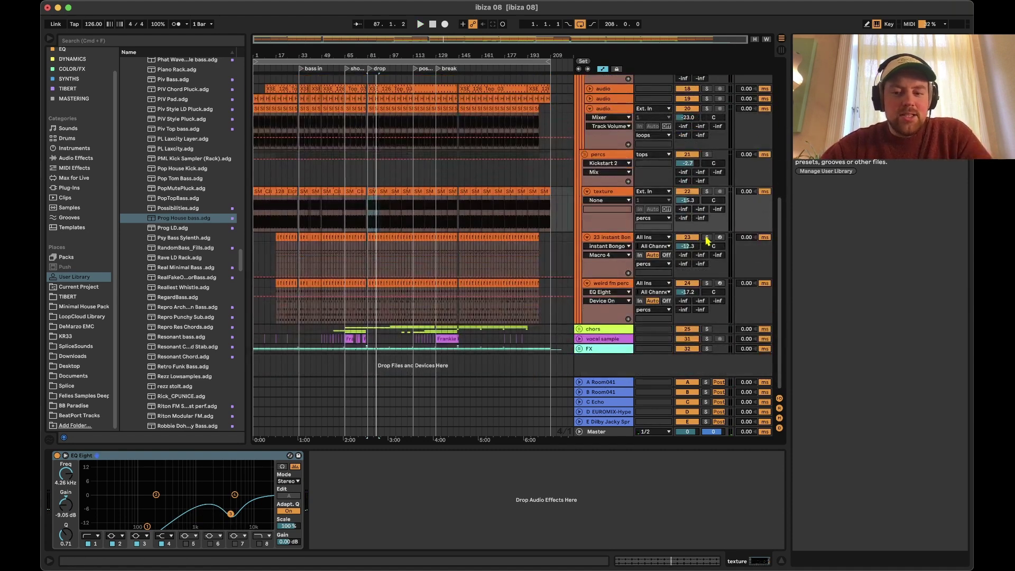
pyautogui.click(707, 237)
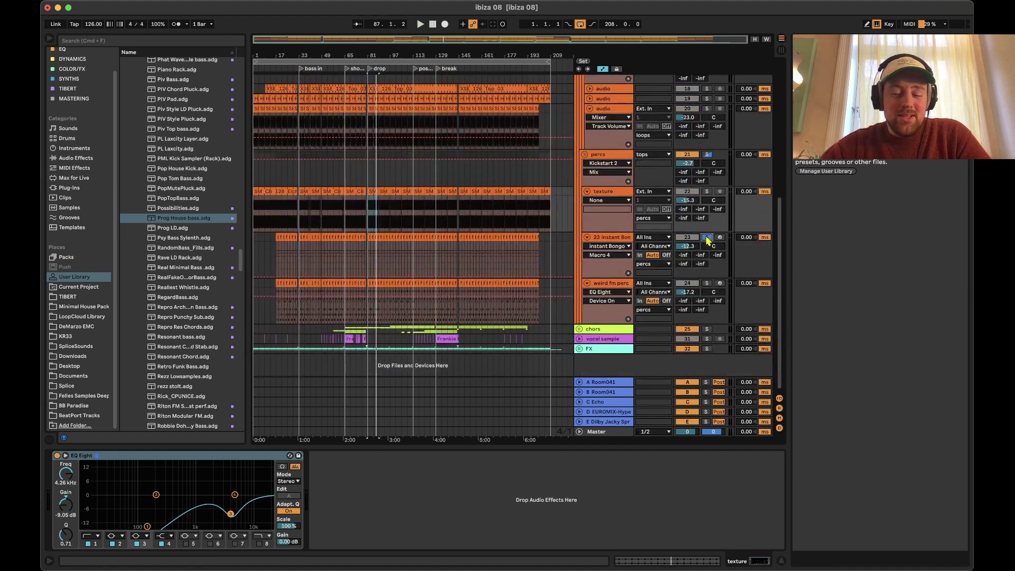
pyautogui.click(369, 237)
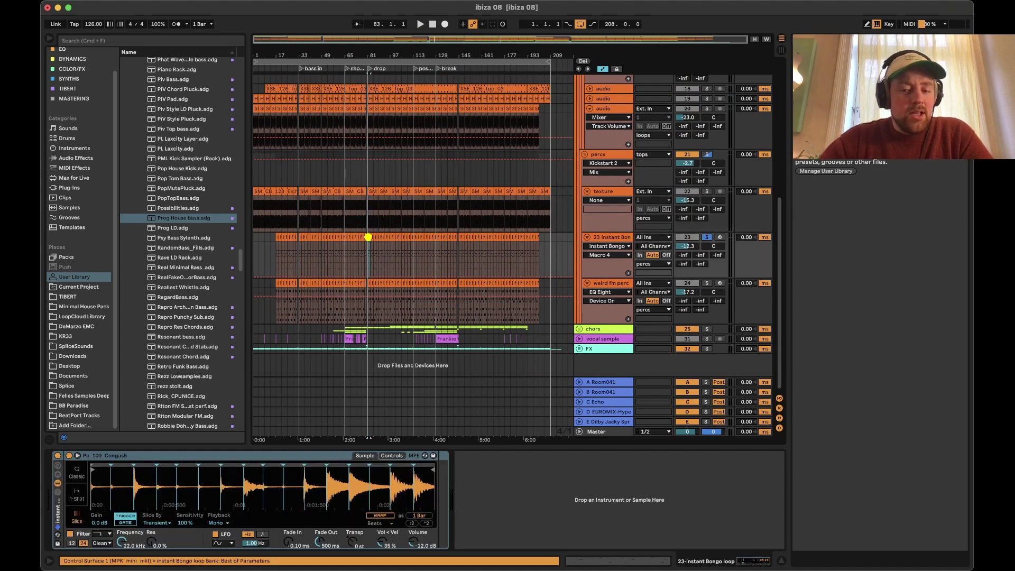
pyautogui.scroll(5, 382, 251)
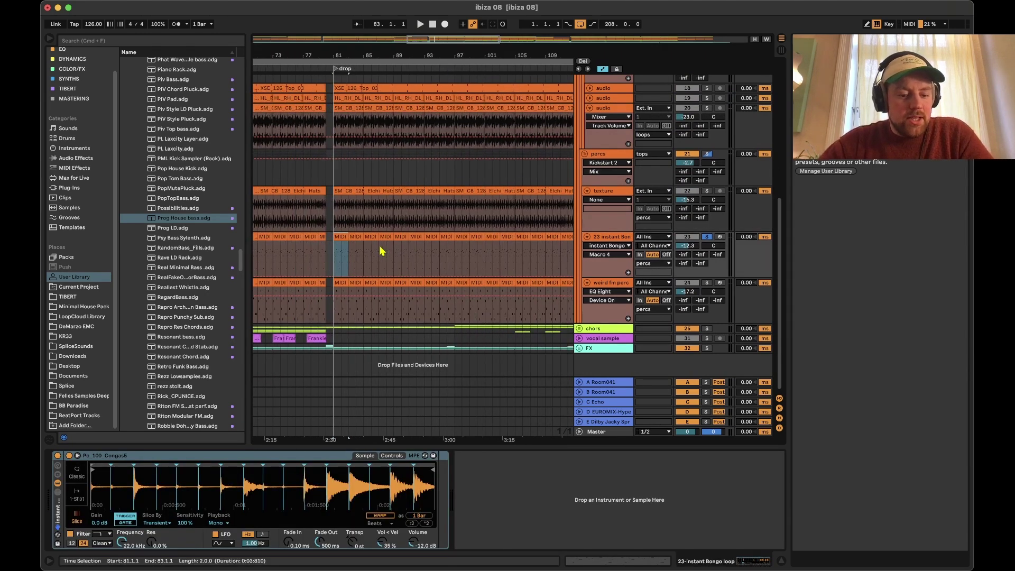
pyautogui.press('space')
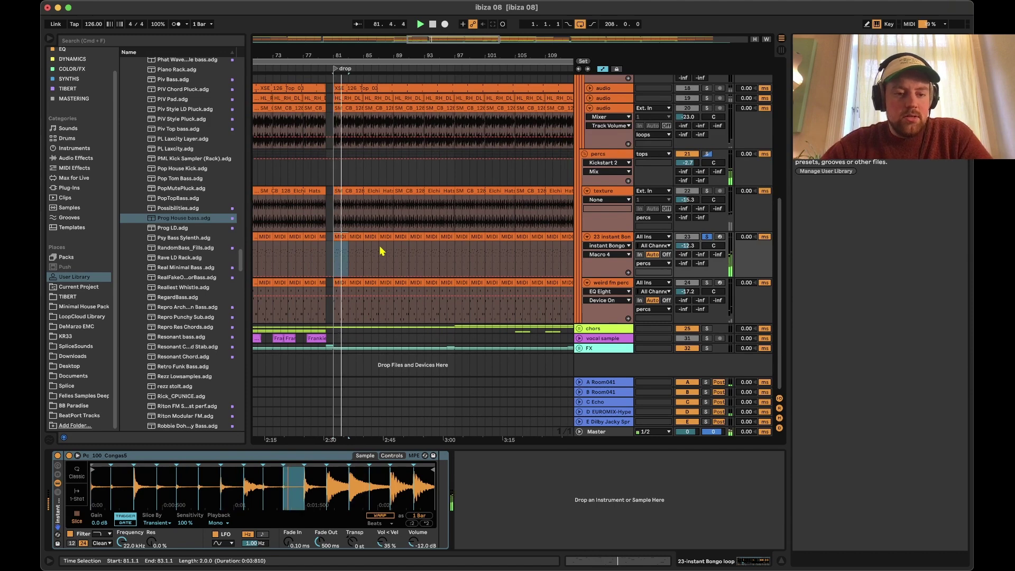
# - Audition the instant Bongo loop together with the first two hat tracks soloed, and clear the hat solos
pyautogui.scroll(5, 582, 212)
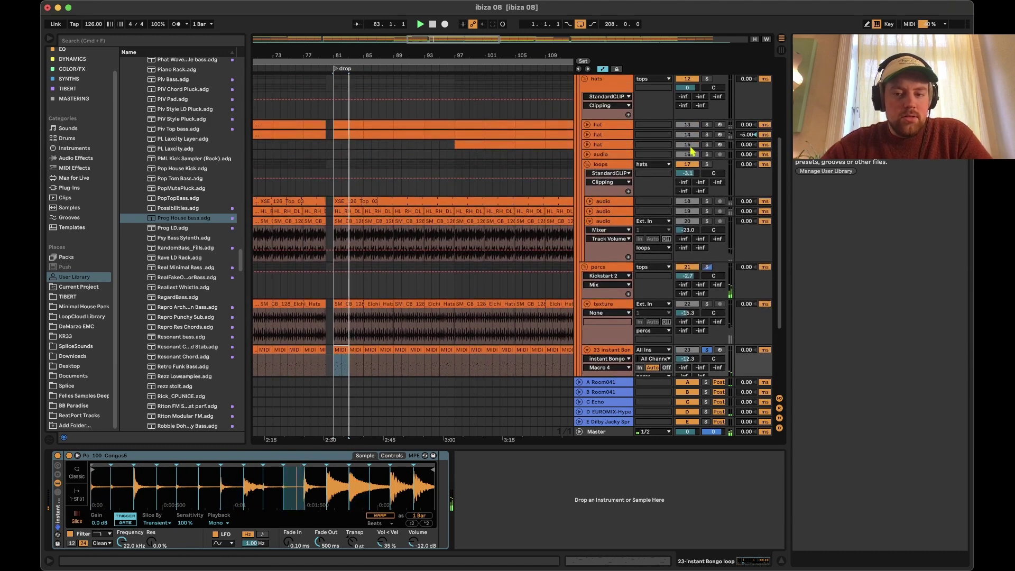
pyautogui.click(707, 125)
pyautogui.click(707, 135)
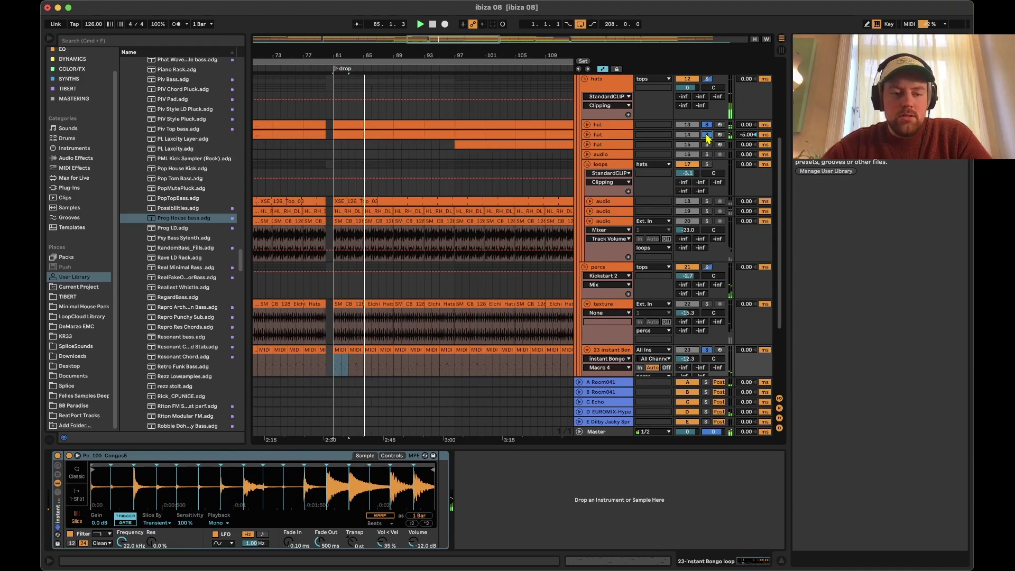
pyautogui.click(707, 126)
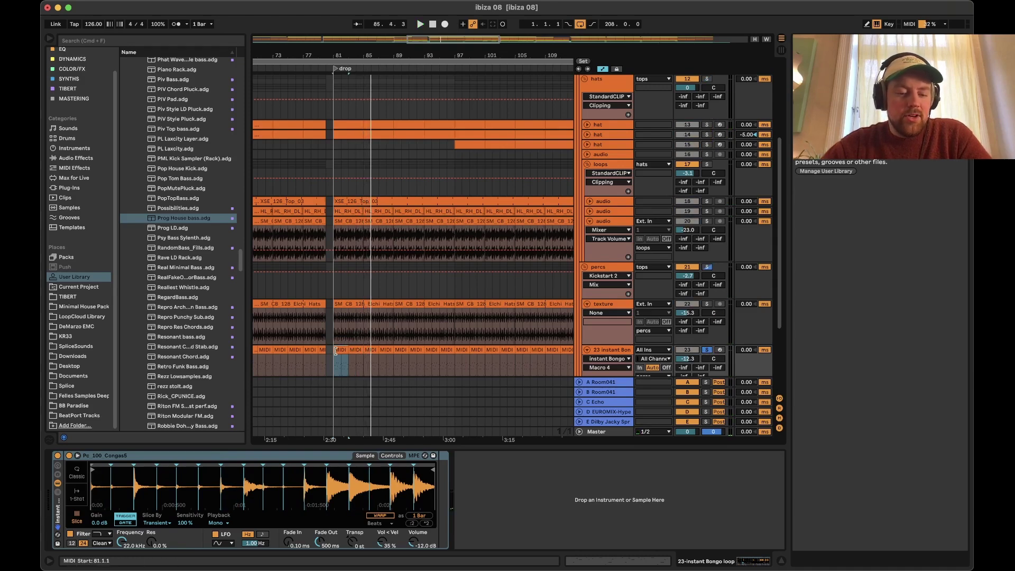
# - Search the TIBERT collection for "sting" and load STING!64 by SKINNERBOX onto the instant Bongo loop track
pyautogui.click(69, 79)
pyautogui.click(72, 89)
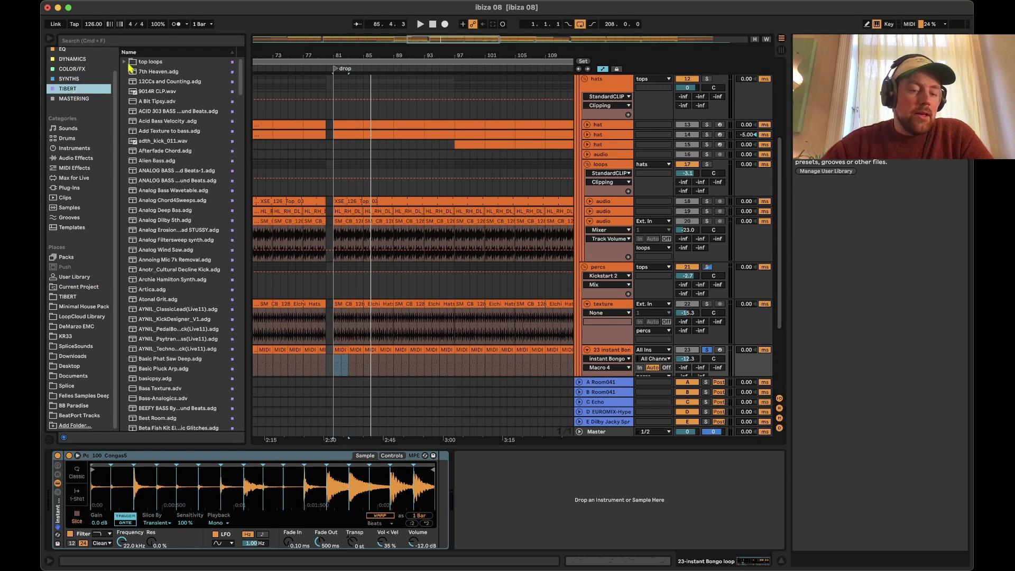
pyautogui.click(127, 41)
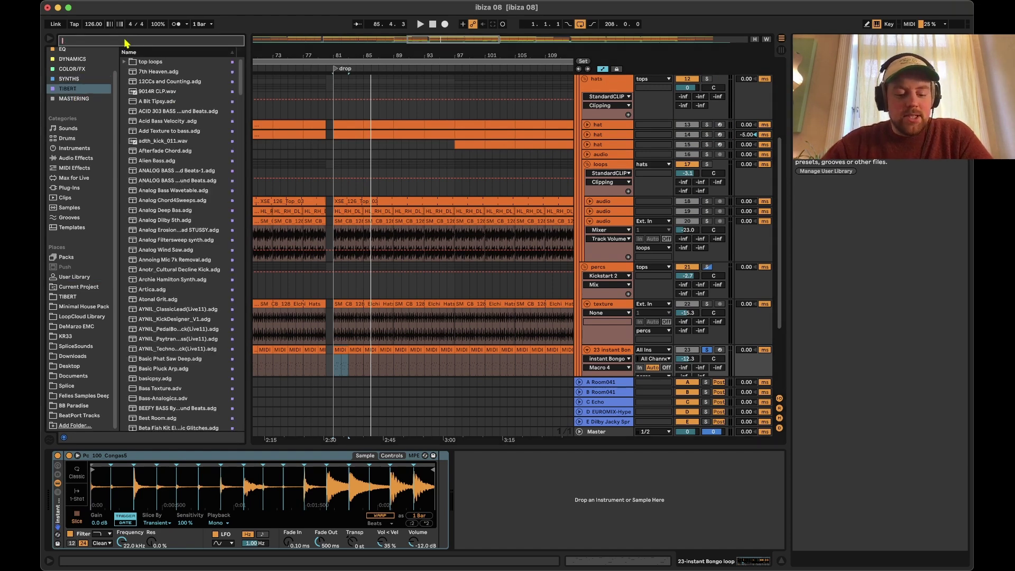
pyautogui.write('sting')
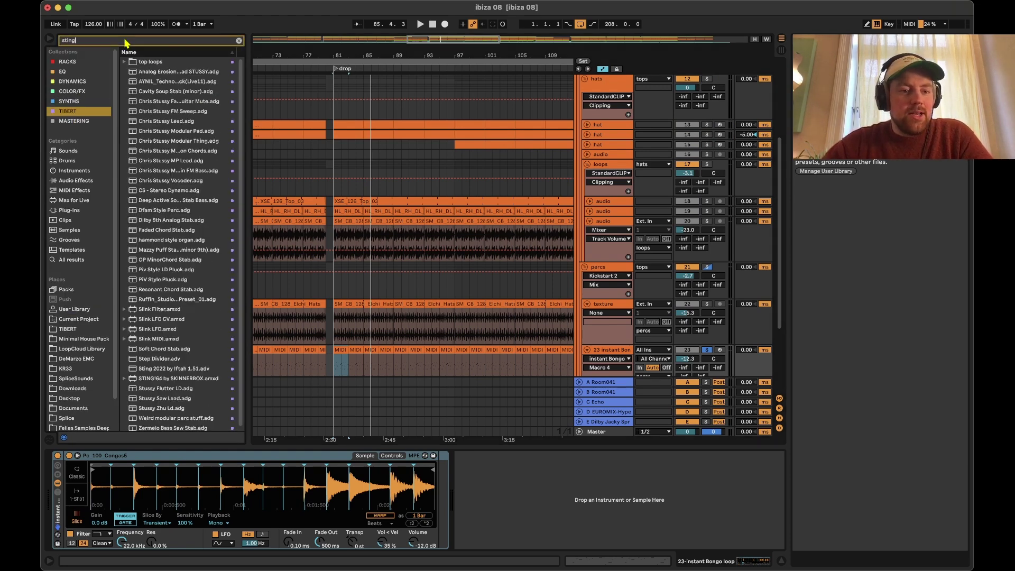
pyautogui.doubleClick(164, 72)
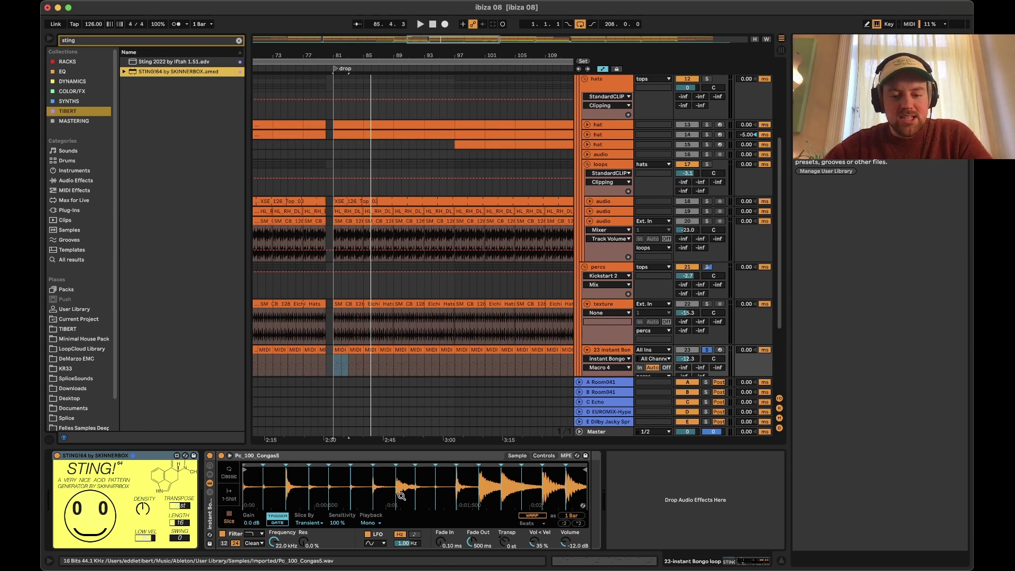
# - Try randomized STING!64 patterns at different densities on the conga slices, and remove the device from the instant Bongo loop track
pyautogui.click(90, 514)
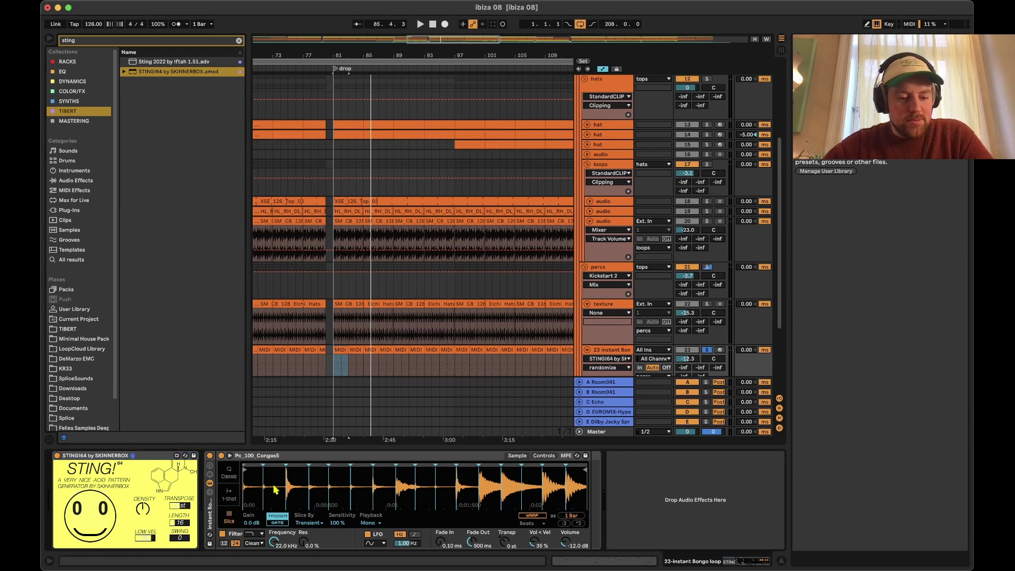
pyautogui.press('space')
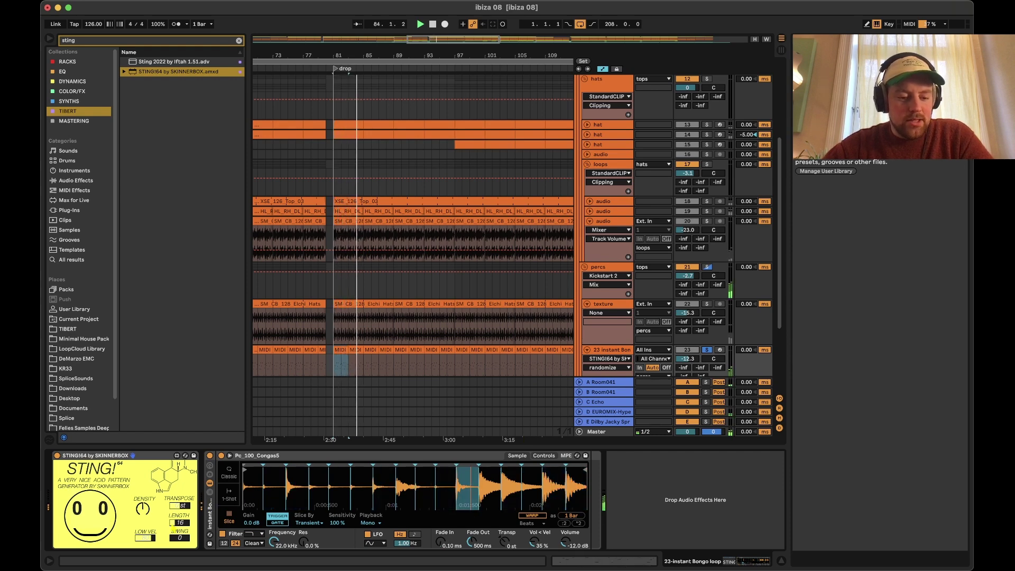
pyautogui.press('space')
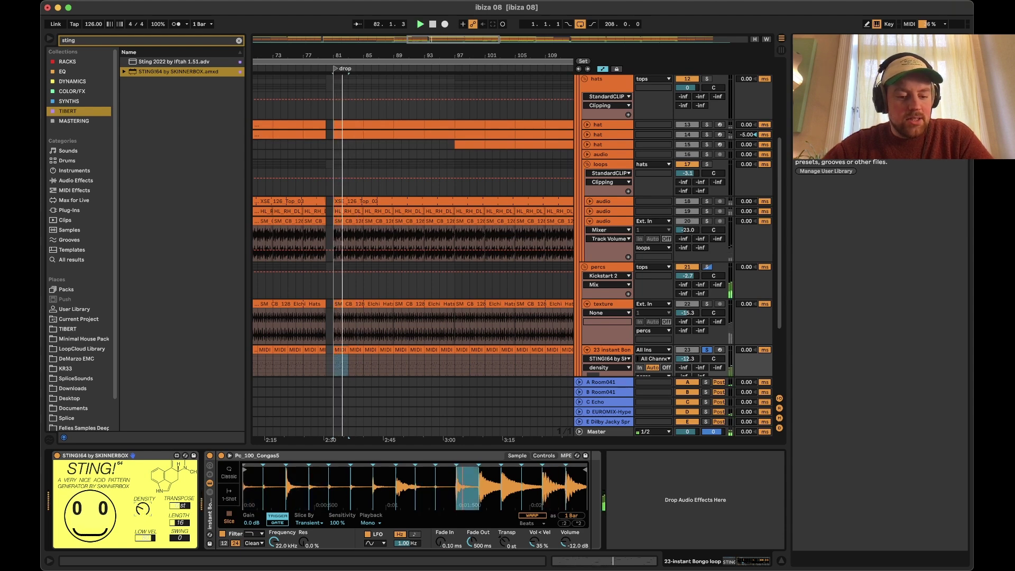
pyautogui.click(146, 513)
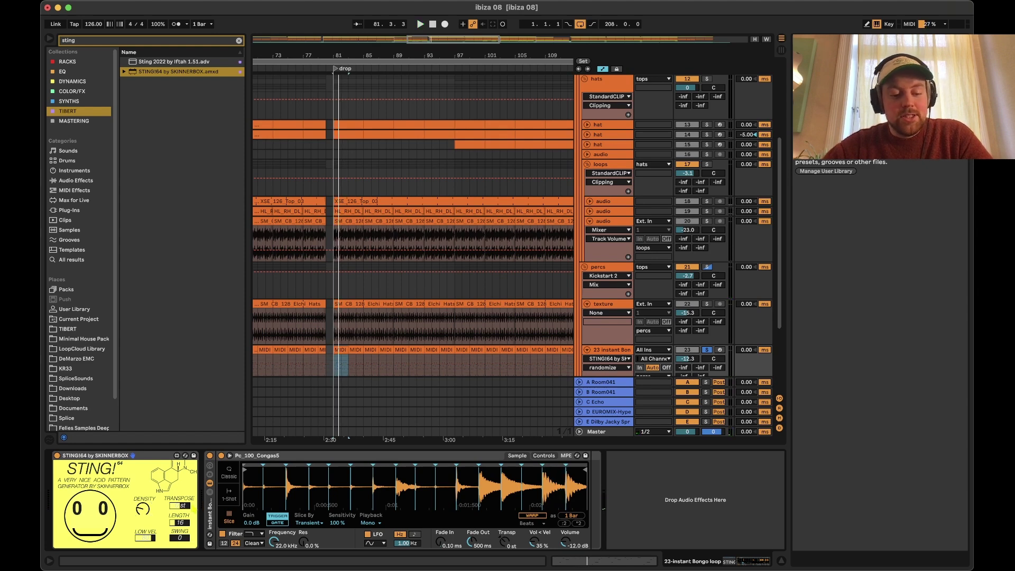
pyautogui.click(151, 458)
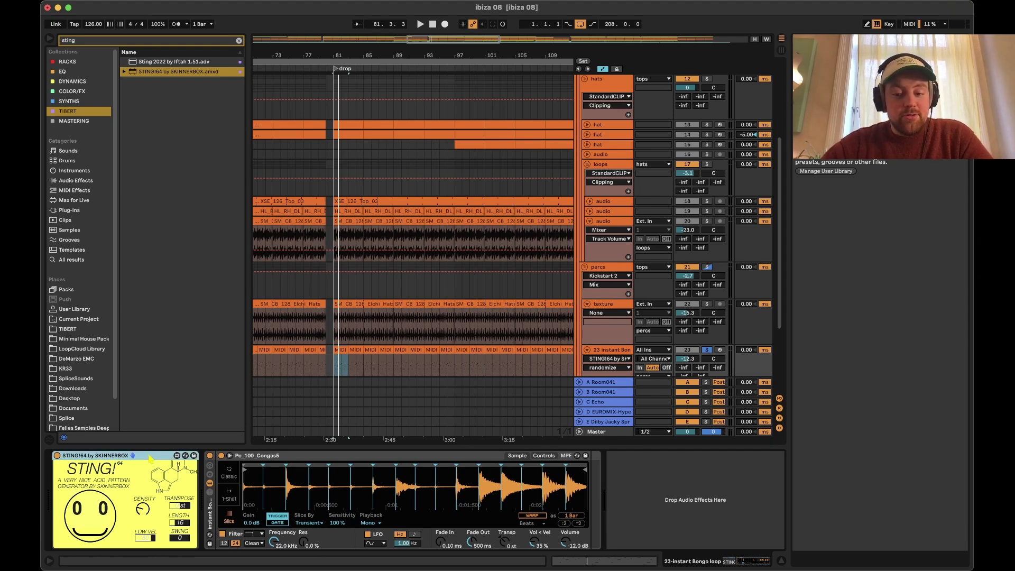
pyautogui.press('Delete')
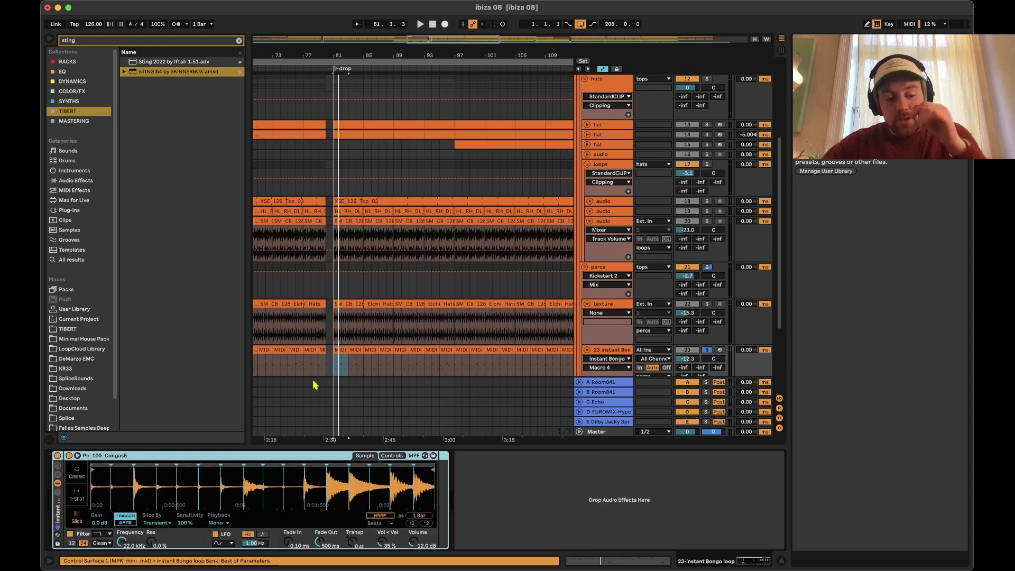
# - Solo the weird fm perc track alone in the percs group and select its MIDI clip at the drop
pyautogui.scroll(-5, 431, 368)
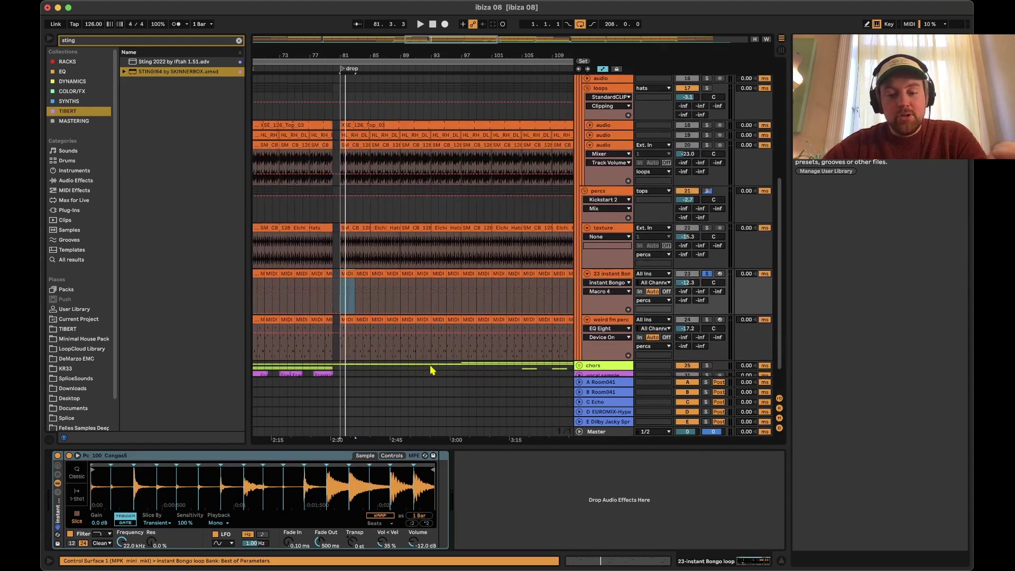
pyautogui.click(374, 273)
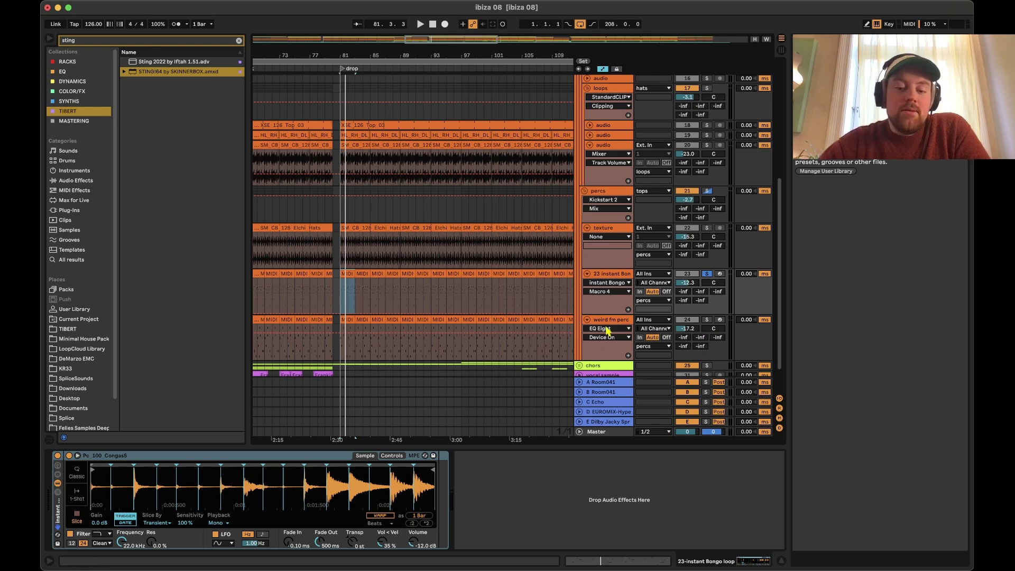
pyautogui.click(622, 321)
pyautogui.click(708, 320)
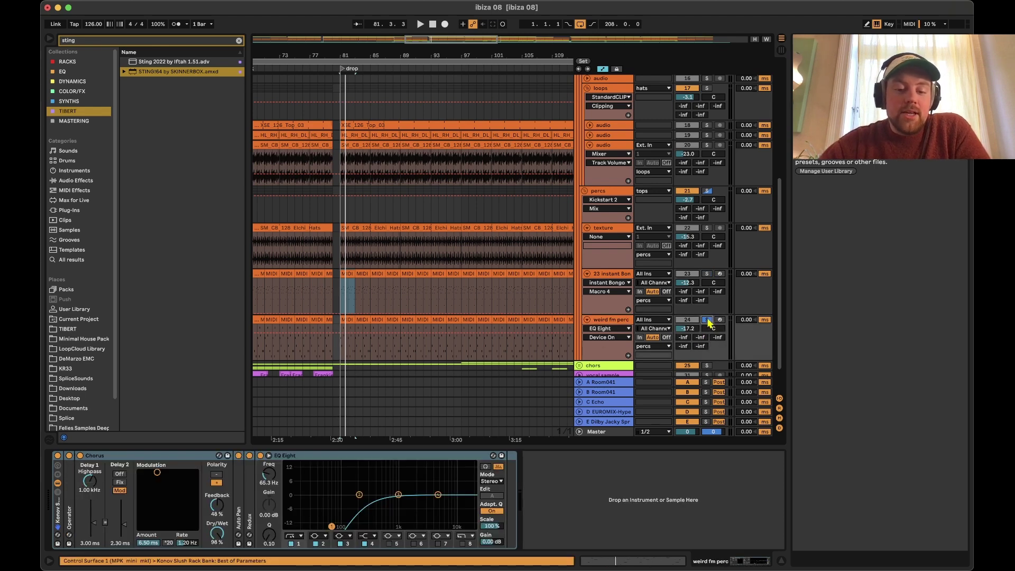
pyautogui.click(345, 318)
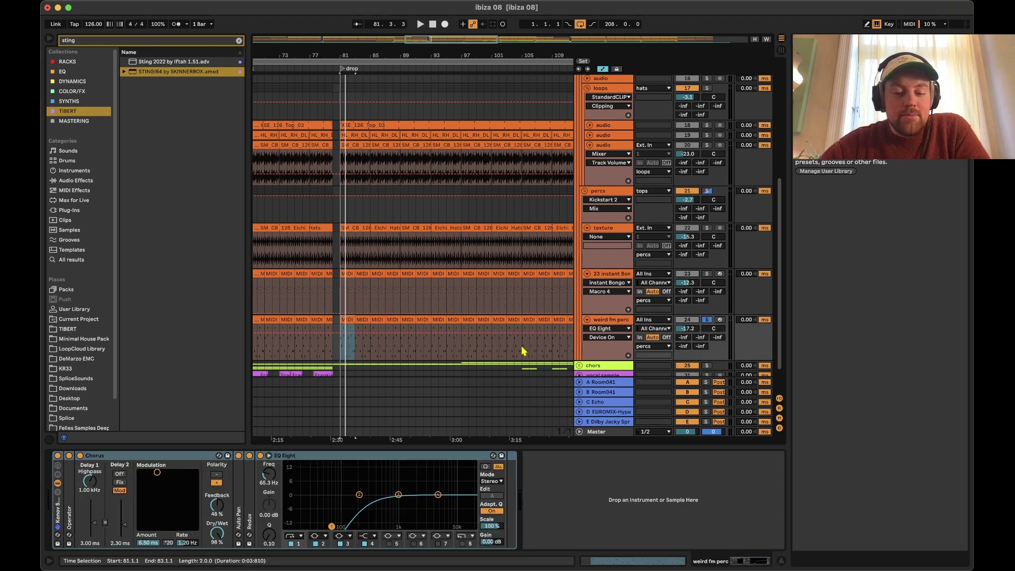
# - Collapse the weird fm perc devices and group Chorus, Auto Pan, Redux and EQ Eight into an Audio Effect Rack
pyautogui.click(313, 458)
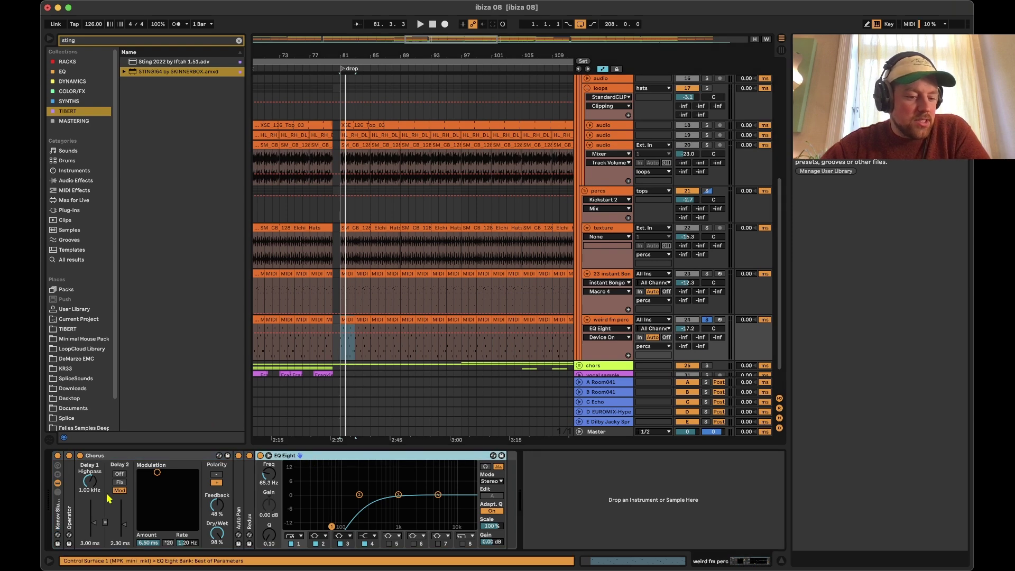
pyautogui.click(123, 457)
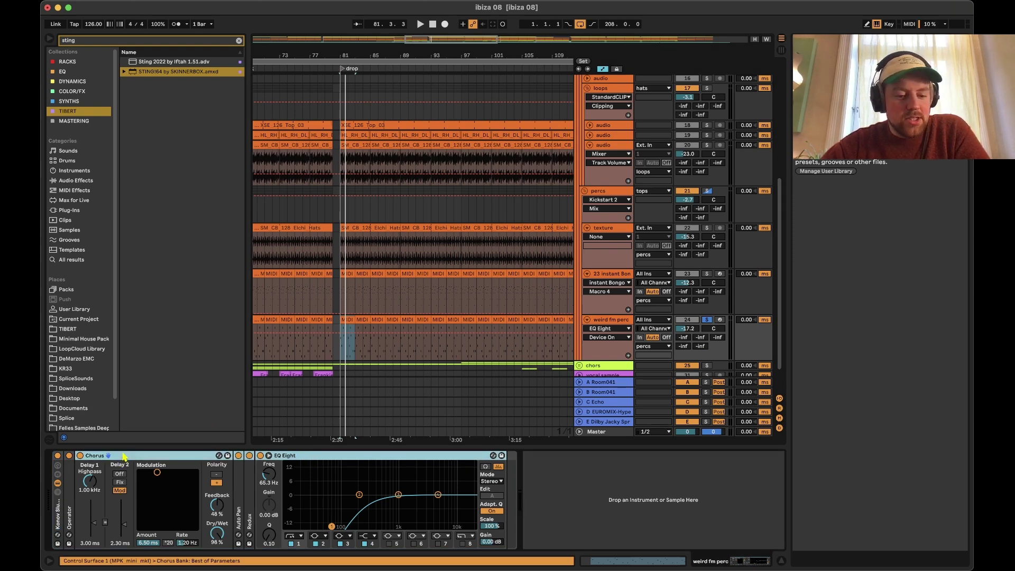
pyautogui.doubleClick(124, 456)
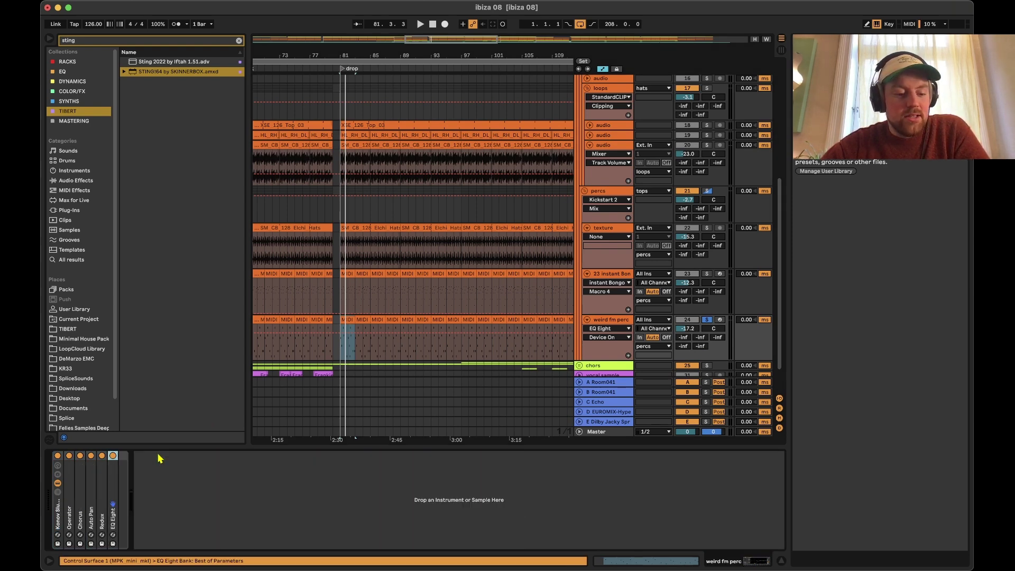
pyautogui.doubleClick(159, 458)
pyautogui.keyDown('shift'); pyautogui.click(82, 491); pyautogui.keyUp('shift')
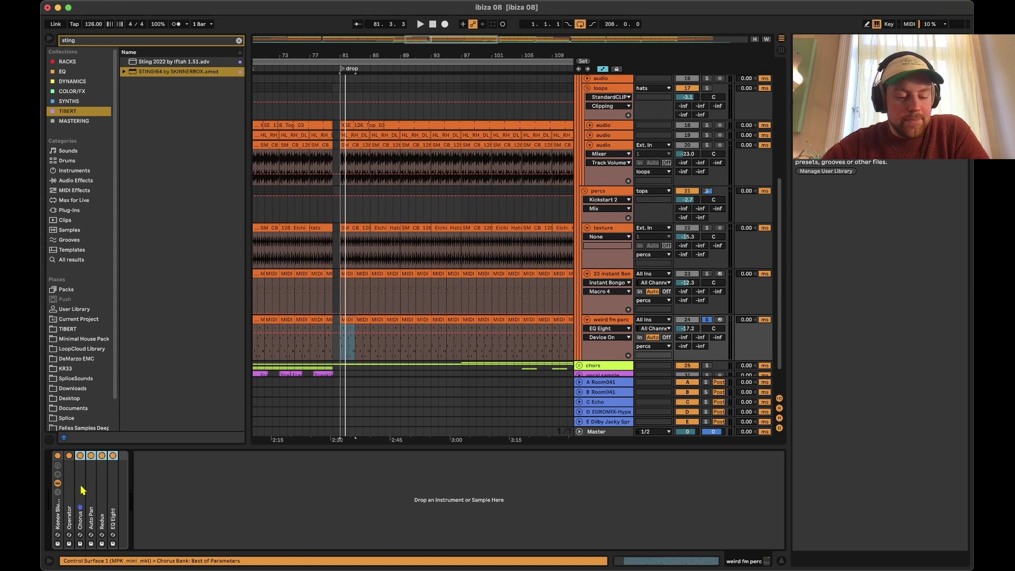
pyautogui.press('super+g')
# - Audition weird fm perc with the effect rack bypassed and its track volume at 0 dB, and undo the volume change
pyautogui.press('space')
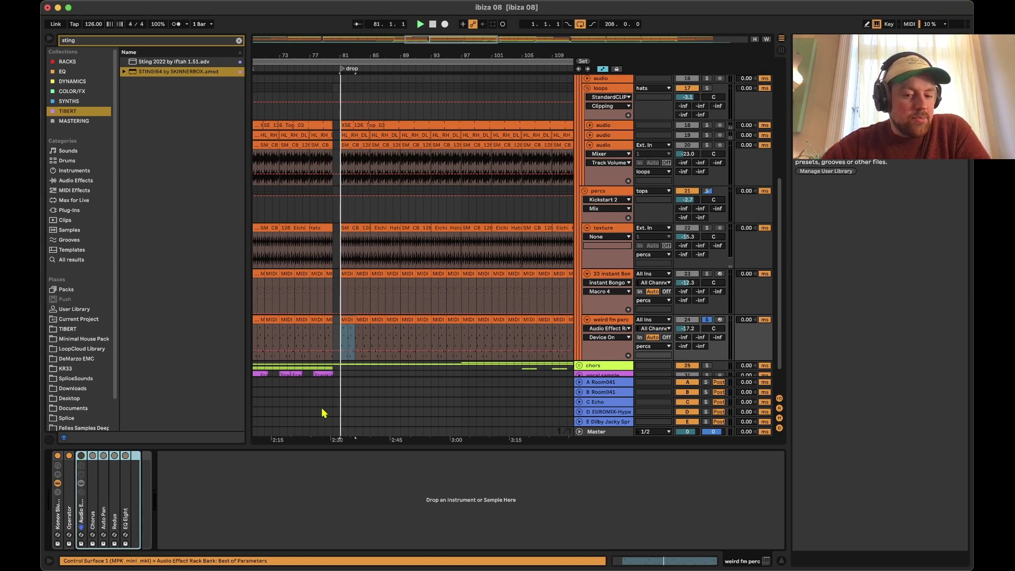
pyautogui.click(688, 328)
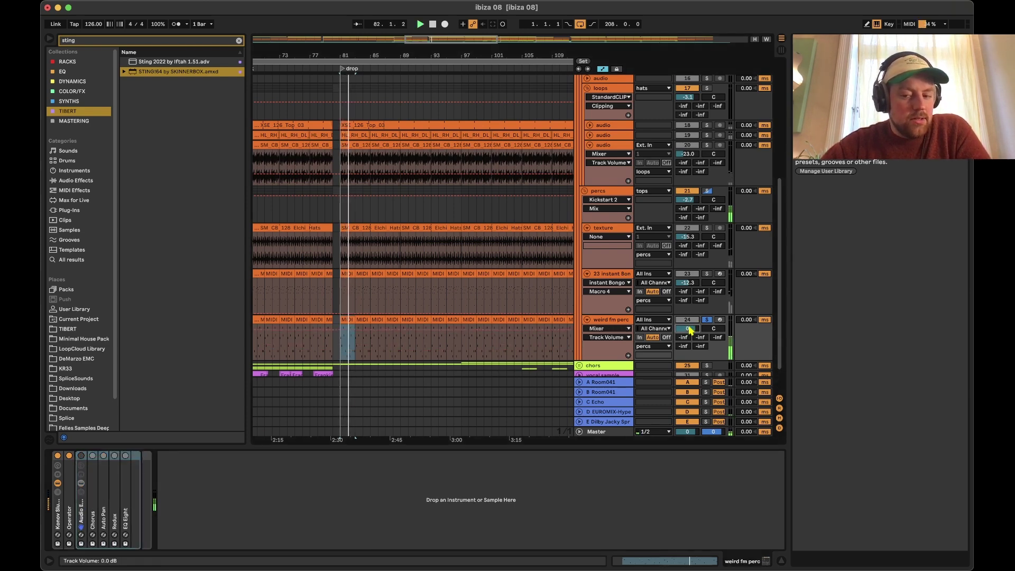
pyautogui.press('Delete')
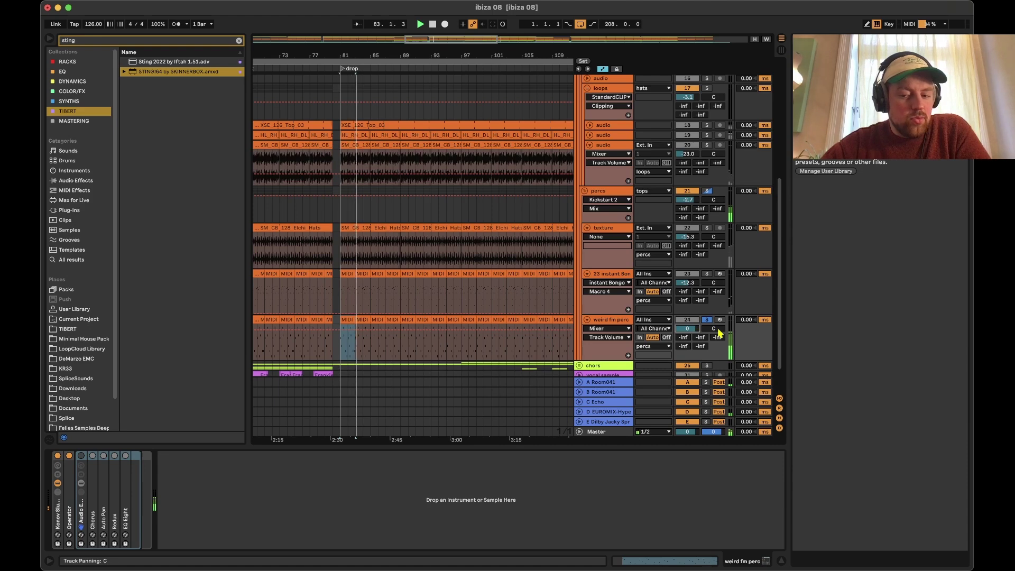
pyautogui.press('super+z')
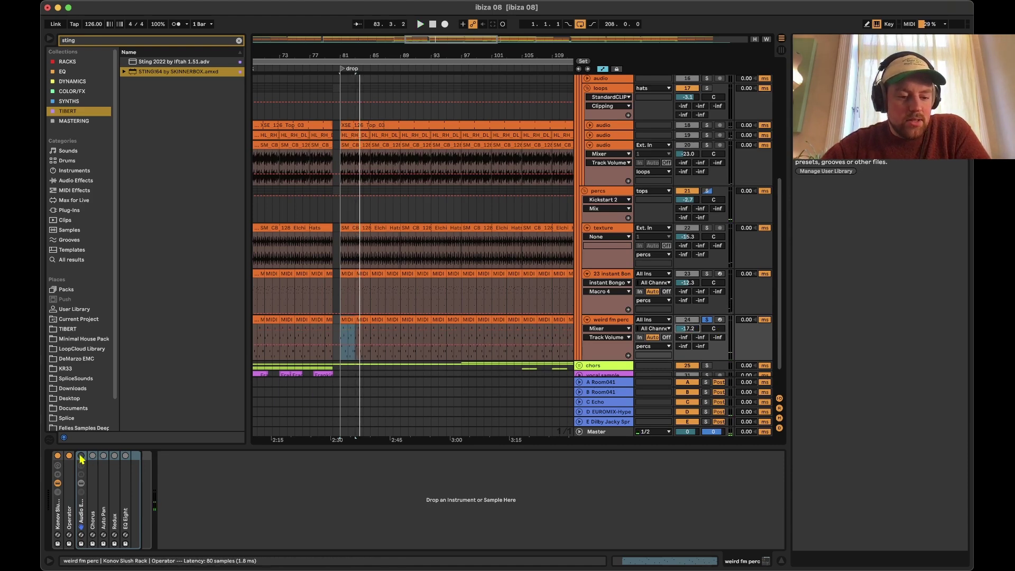
# - Expand Chorus and audition it with Auto Pan, Redux and EQ Eight bypassed, and re-enable all three effects
pyautogui.doubleClick(93, 457)
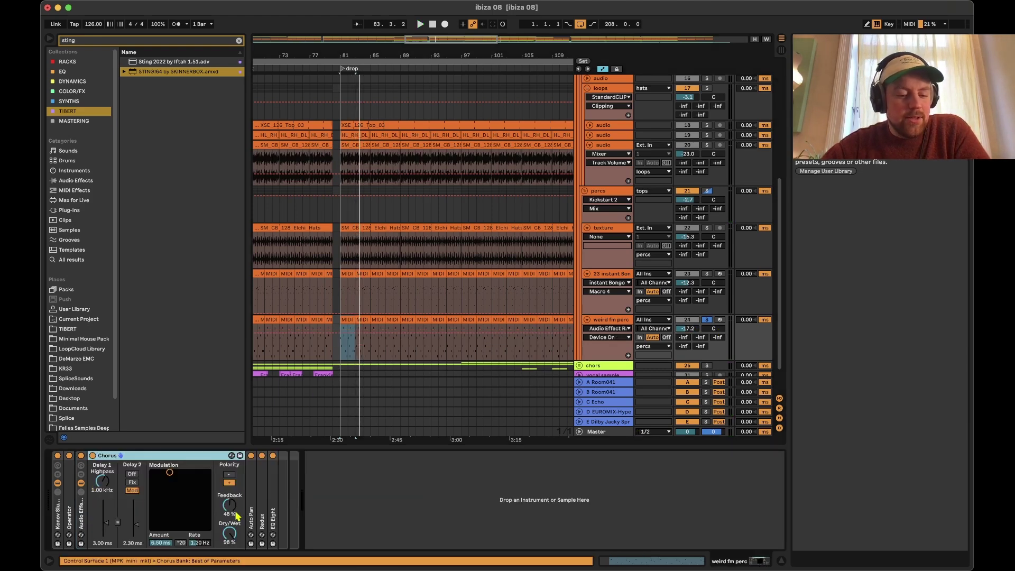
pyautogui.press('space')
pyautogui.click(263, 456)
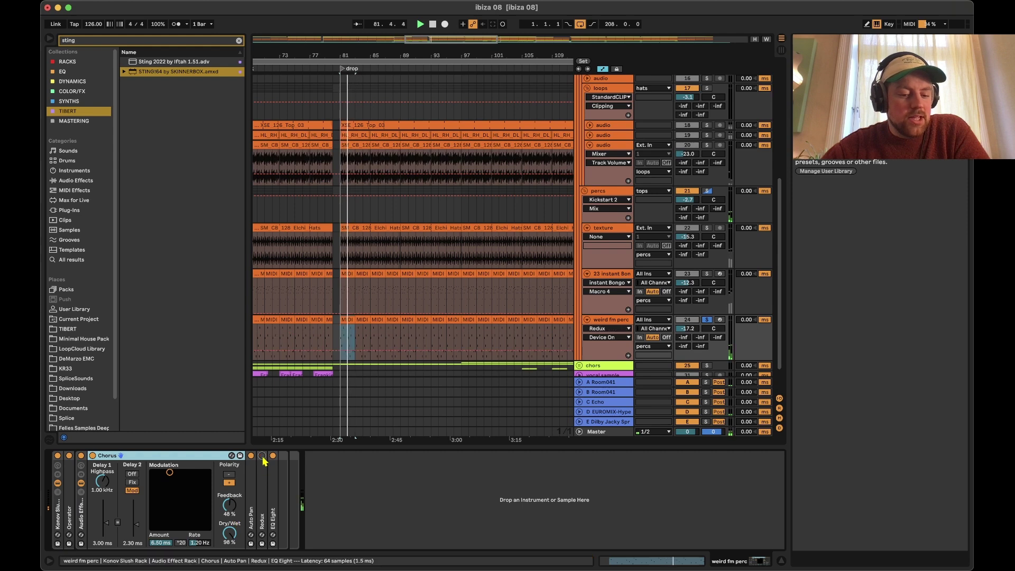
pyautogui.click(251, 456)
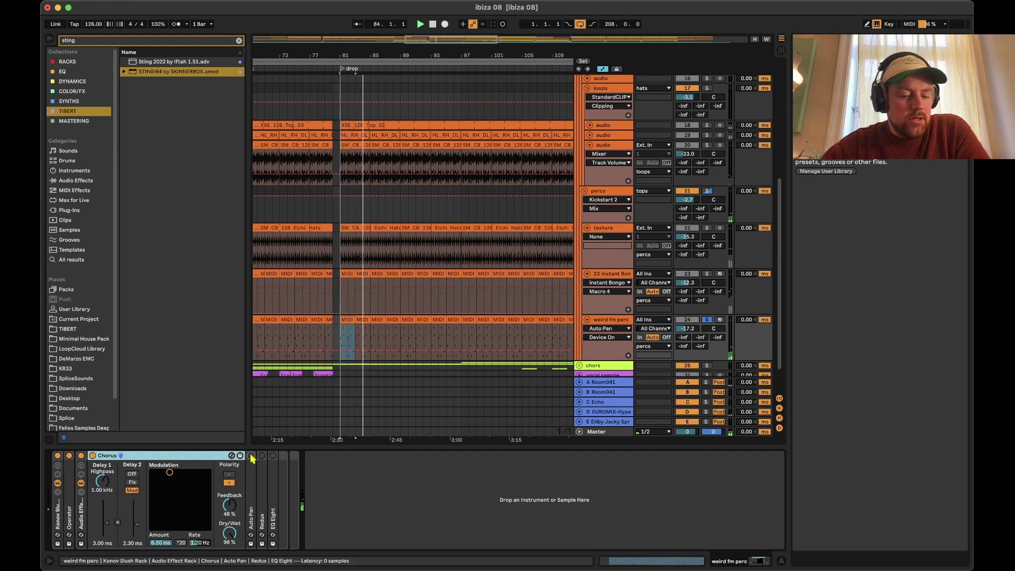
pyautogui.click(251, 456)
pyautogui.click(262, 456)
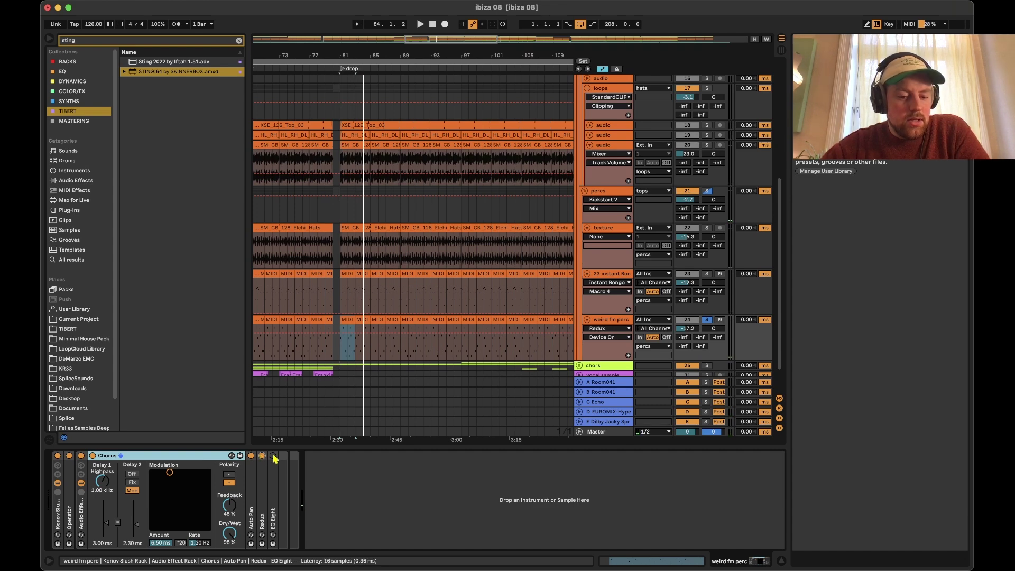
pyautogui.click(273, 456)
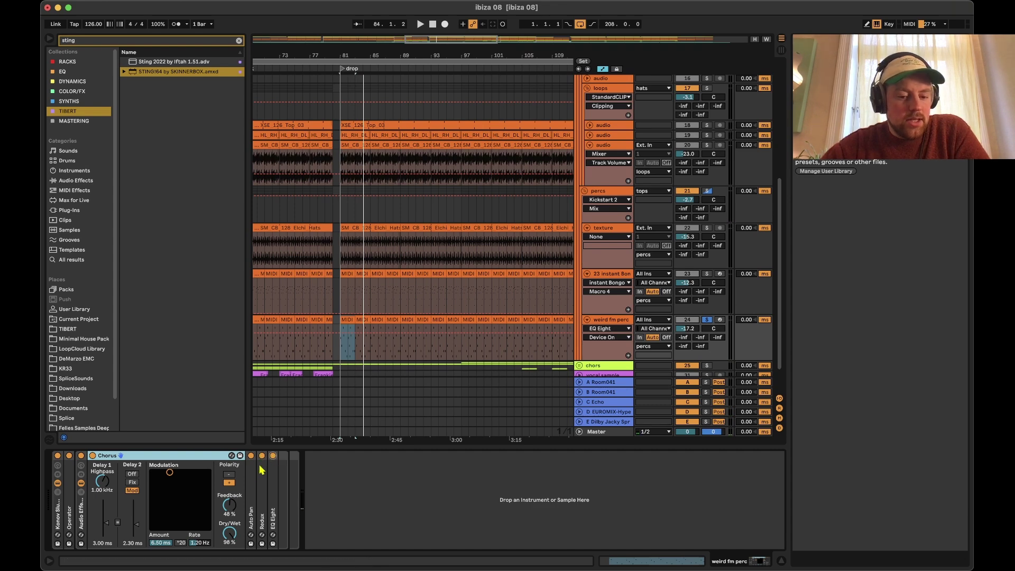
# - Collapse Chorus, and review Redux's settings while auditioning weird fm perc through the full effect rack
pyautogui.doubleClick(212, 456)
pyautogui.click(115, 484)
pyautogui.doubleClick(115, 483)
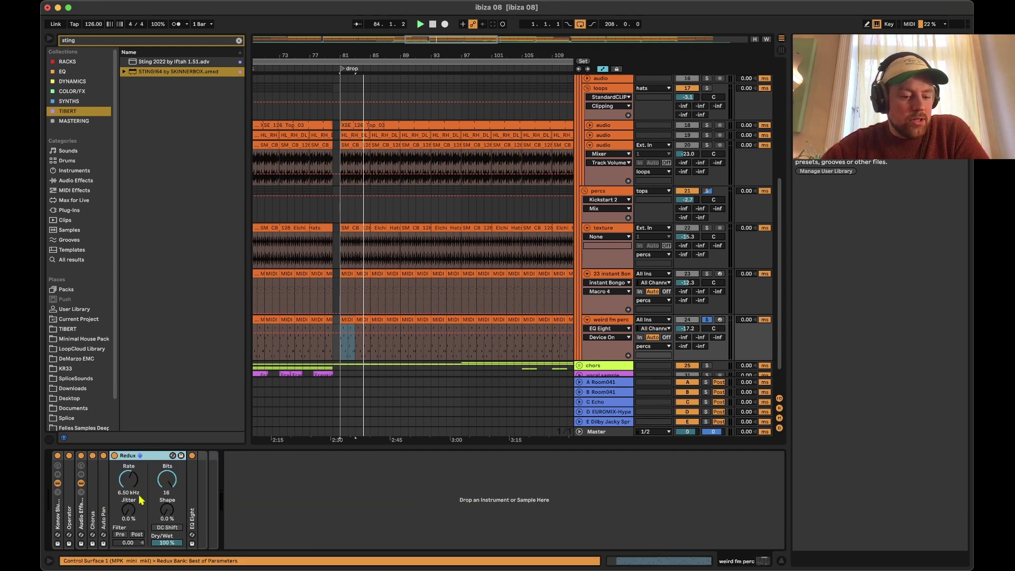
pyautogui.press('space')
pyautogui.doubleClick(150, 456)
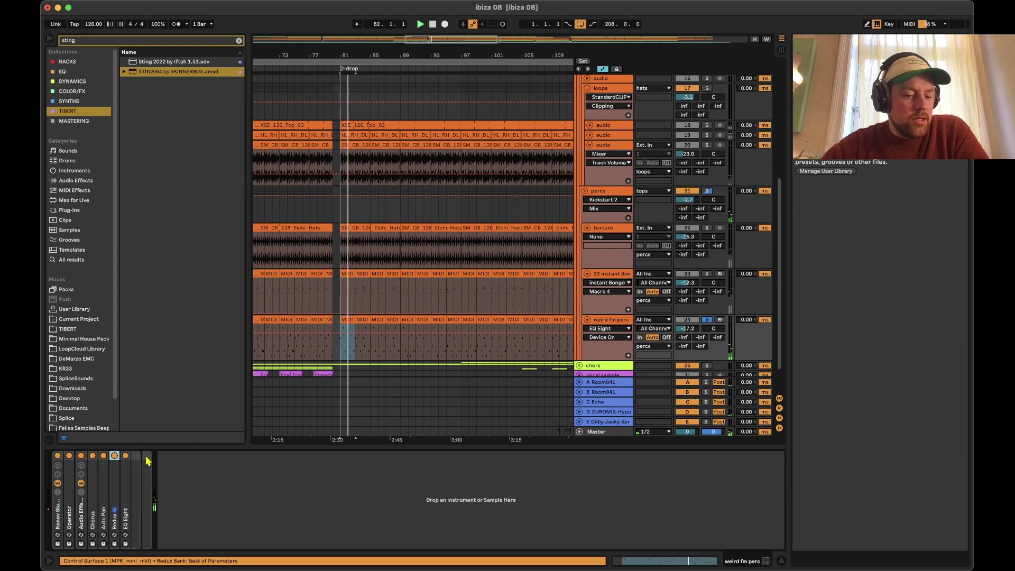
# - Expand EQ Eight in the weird fm perc effect rack and review its low-cut curve
pyautogui.doubleClick(123, 486)
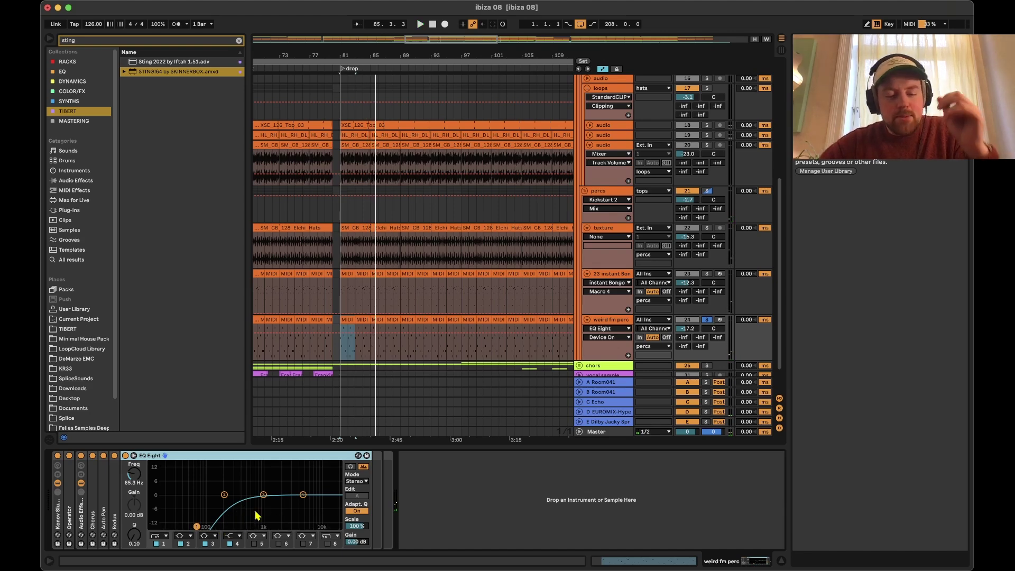
pyautogui.doubleClick(183, 455)
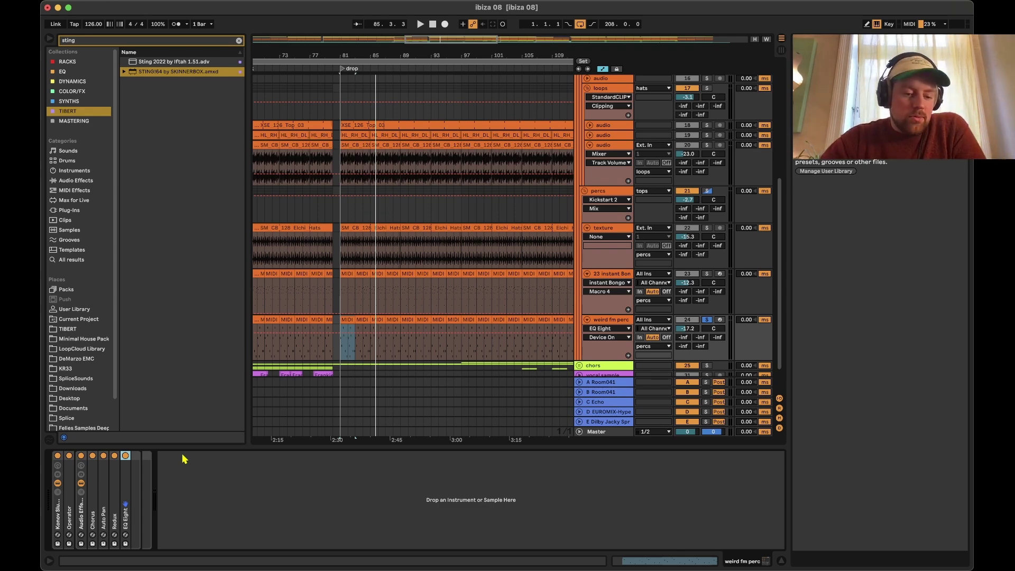
pyautogui.doubleClick(127, 479)
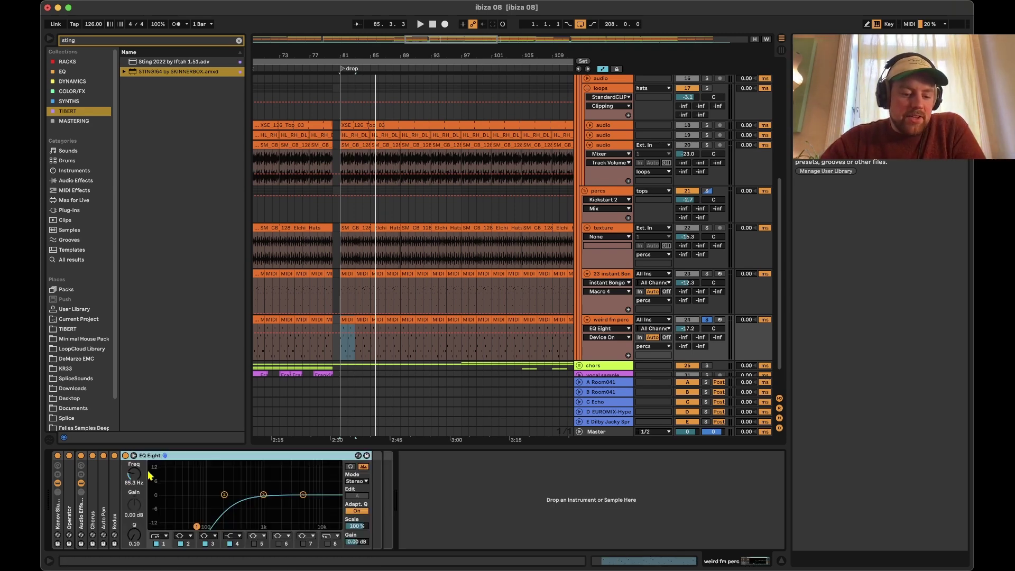
# - Collapse EQ Eight on weird fm perc, and audition the whole percs group in solo
pyautogui.doubleClick(190, 462)
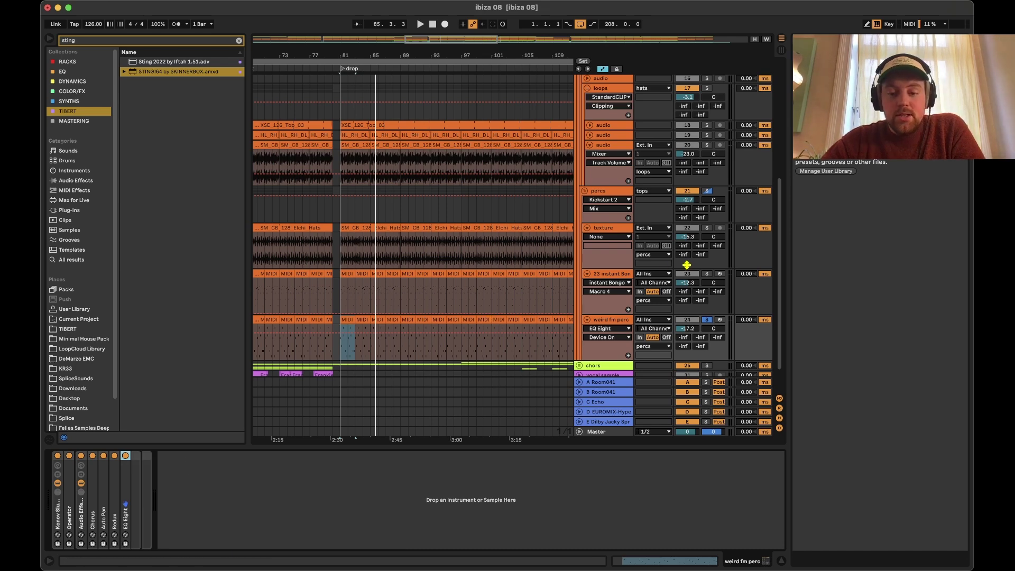
pyautogui.click(707, 191)
pyautogui.press('space')
# - Solo the hats group during playback and show its device chain
pyautogui.scroll(3, 712, 187)
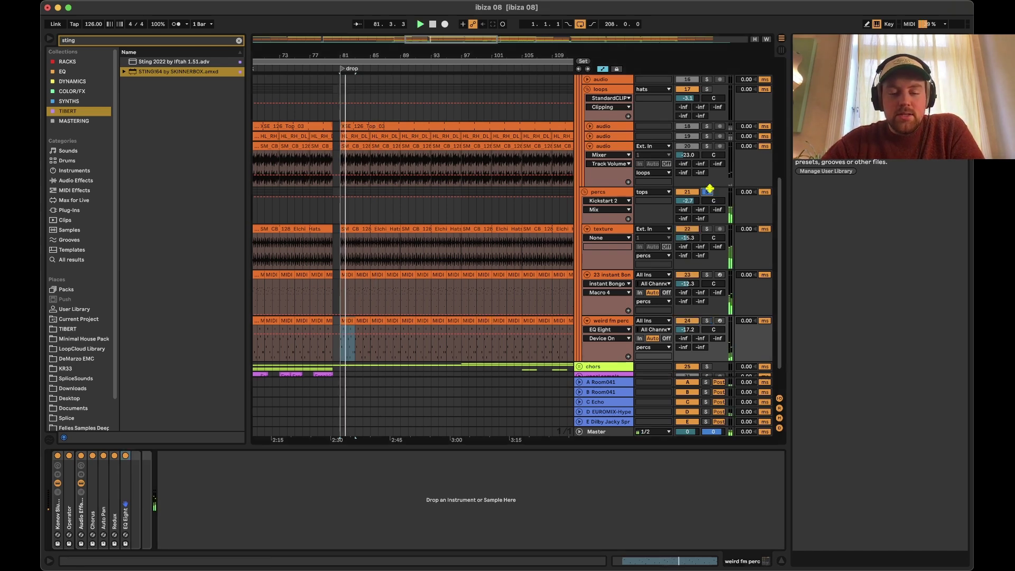
pyautogui.scroll(2, 714, 184)
pyautogui.click(707, 125)
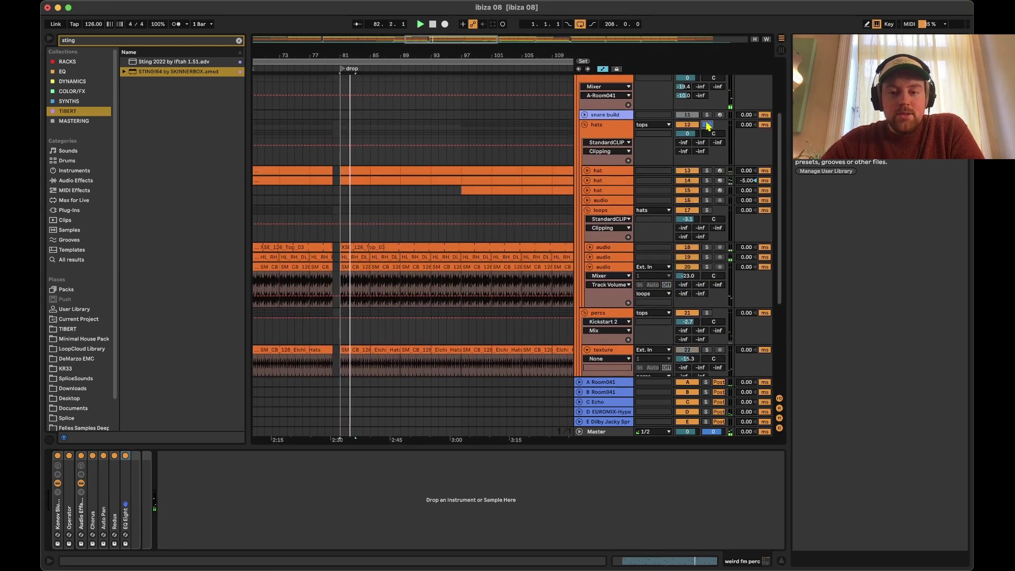
pyautogui.click(602, 131)
# - Solo the tops group during playback and show its device chain
pyautogui.scroll(4, 687, 159)
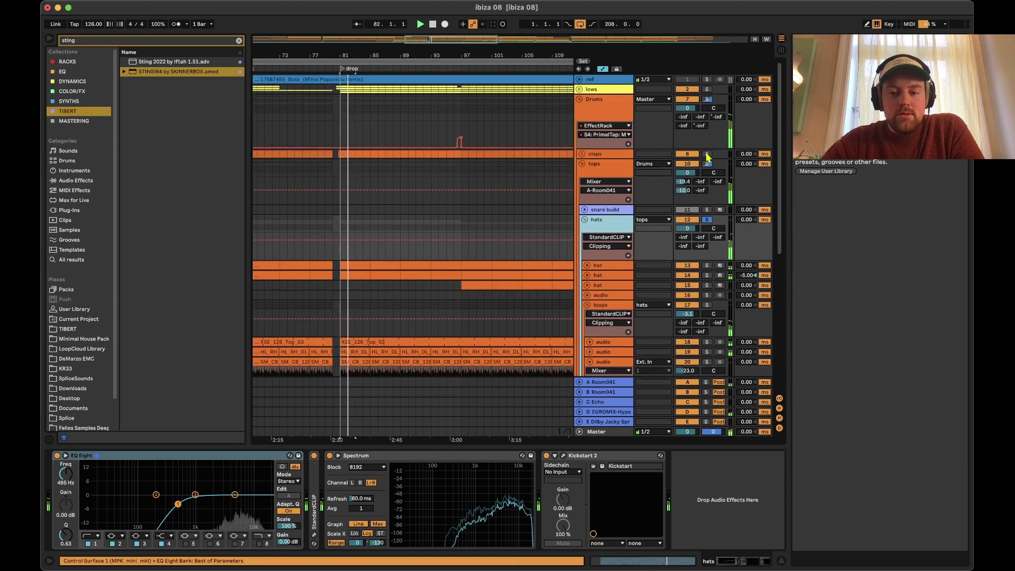
pyautogui.click(707, 165)
pyautogui.click(707, 168)
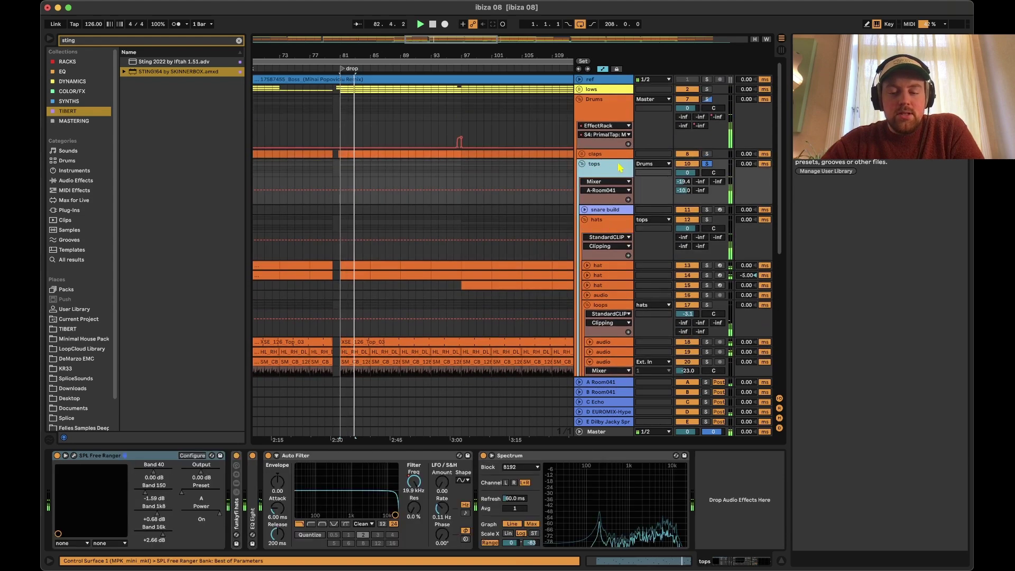
# - Audition the full Drums group in solo, and collapse the tops group with its devices still shown
pyautogui.click(708, 99)
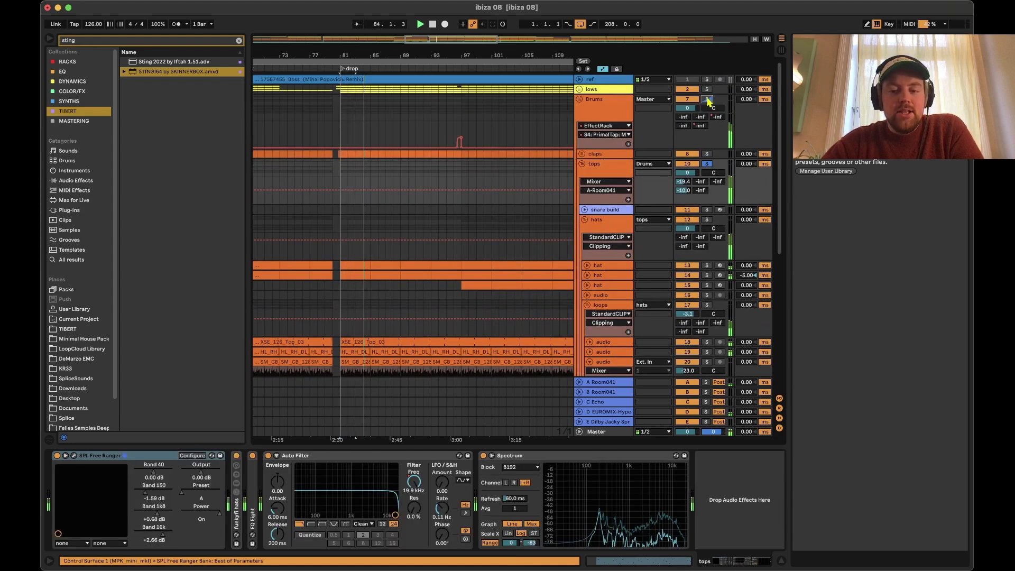
pyautogui.click(582, 164)
pyautogui.click(606, 167)
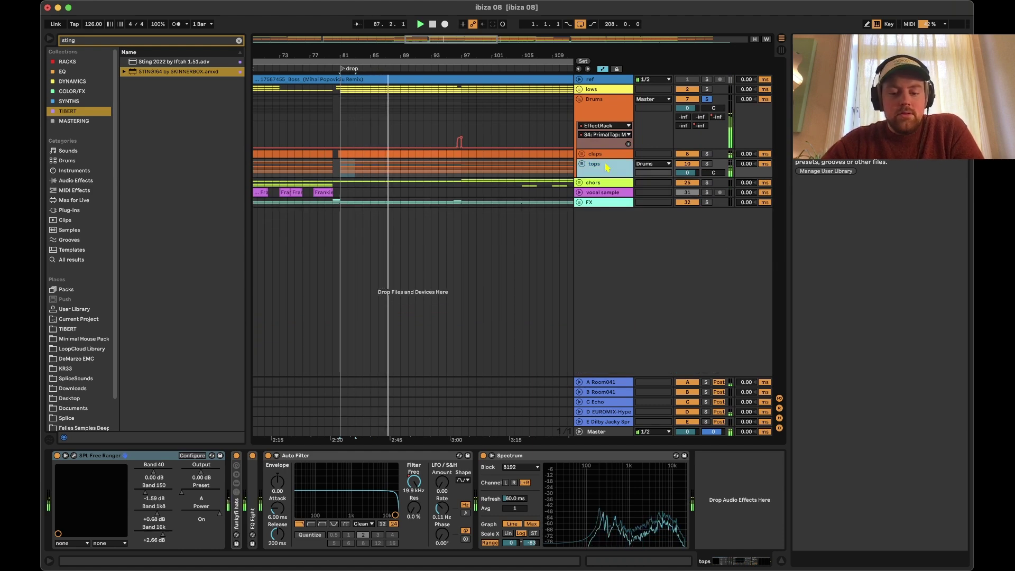
# - Stop playback, and review the SPL Free Ranger EQ settings on tops in its plug-in window
pyautogui.press('space')
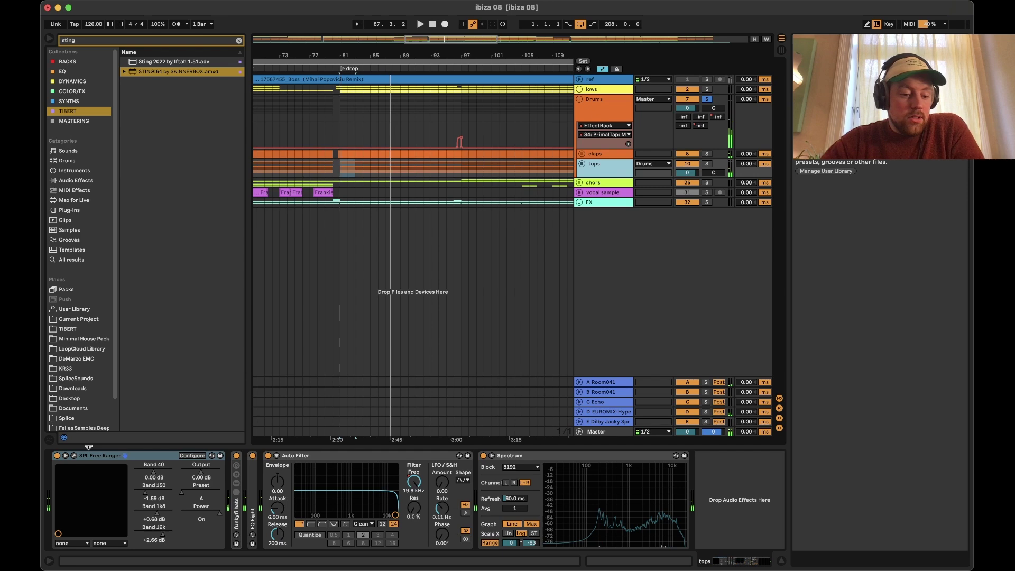
pyautogui.click(74, 456)
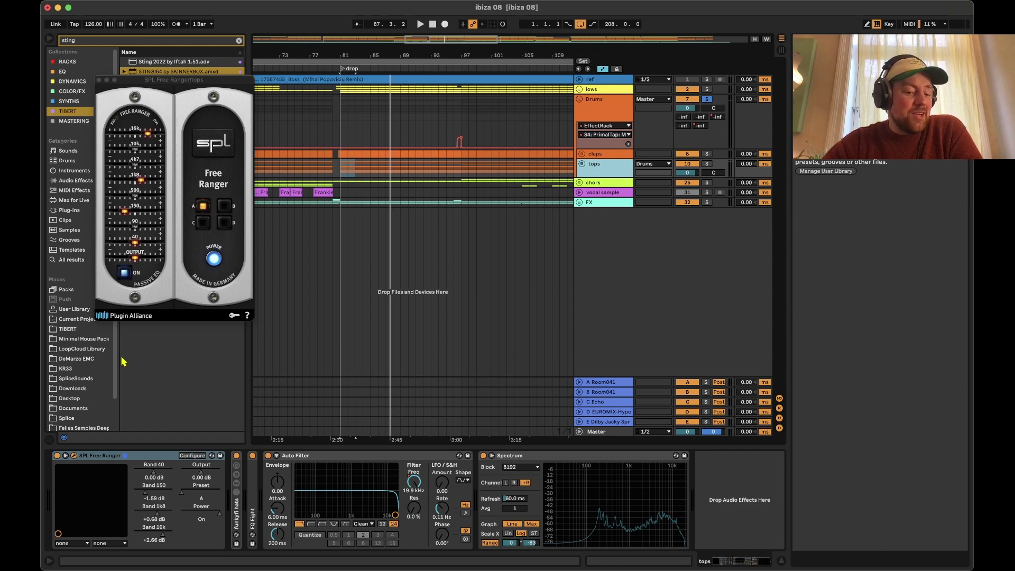
pyautogui.click(74, 456)
# - Expand the funkyfi hats rack, solo its Spectral Blurring chain, and open the Spectral Blurring plug-in window to review its settings
pyautogui.doubleClick(234, 517)
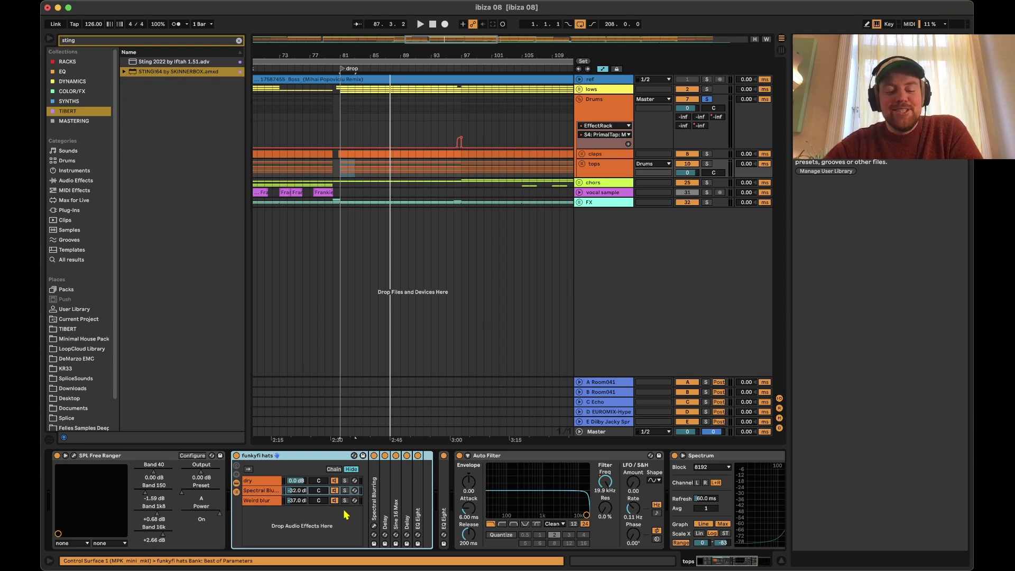
pyautogui.click(345, 491)
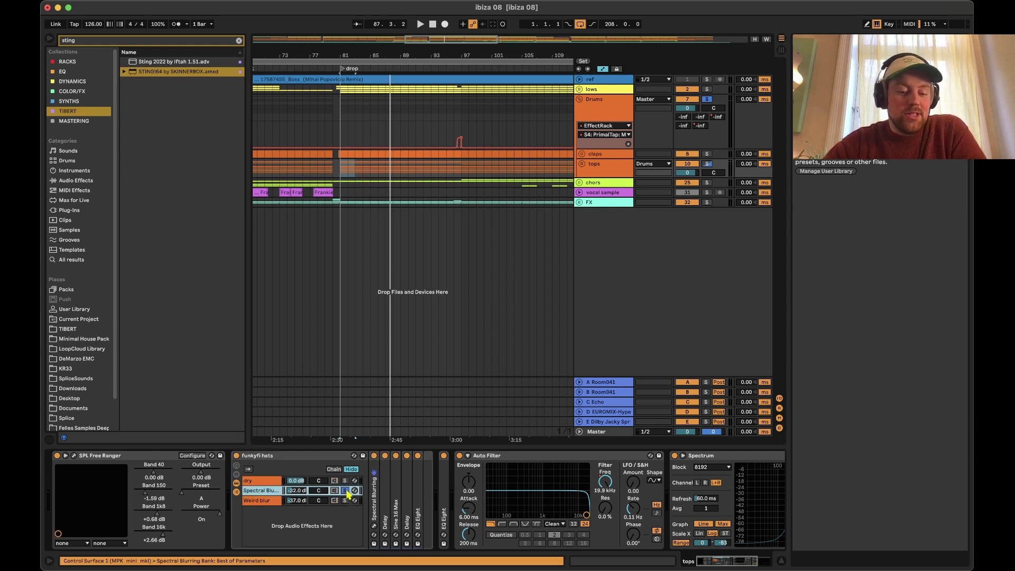
pyautogui.doubleClick(375, 497)
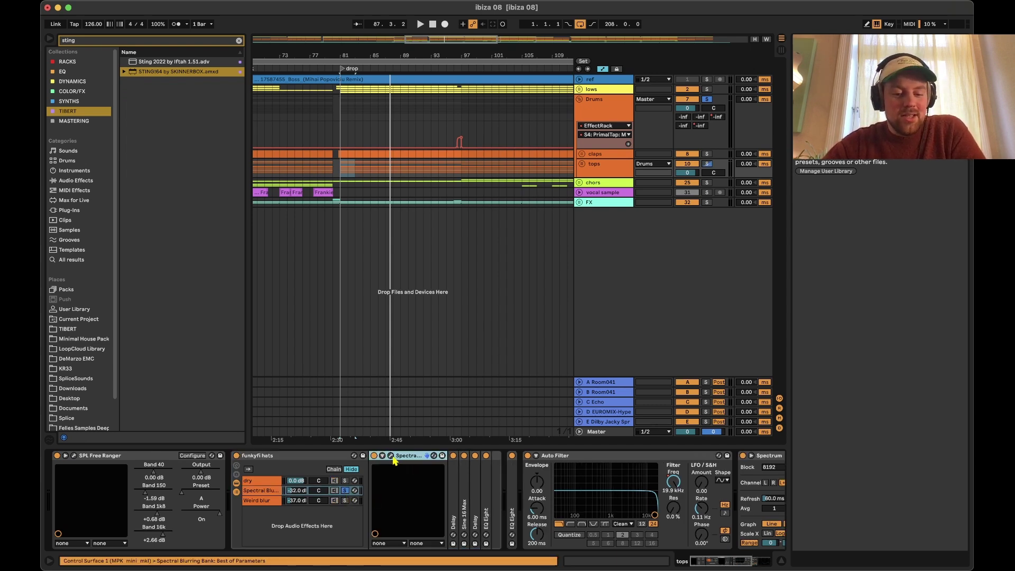
pyautogui.click(391, 456)
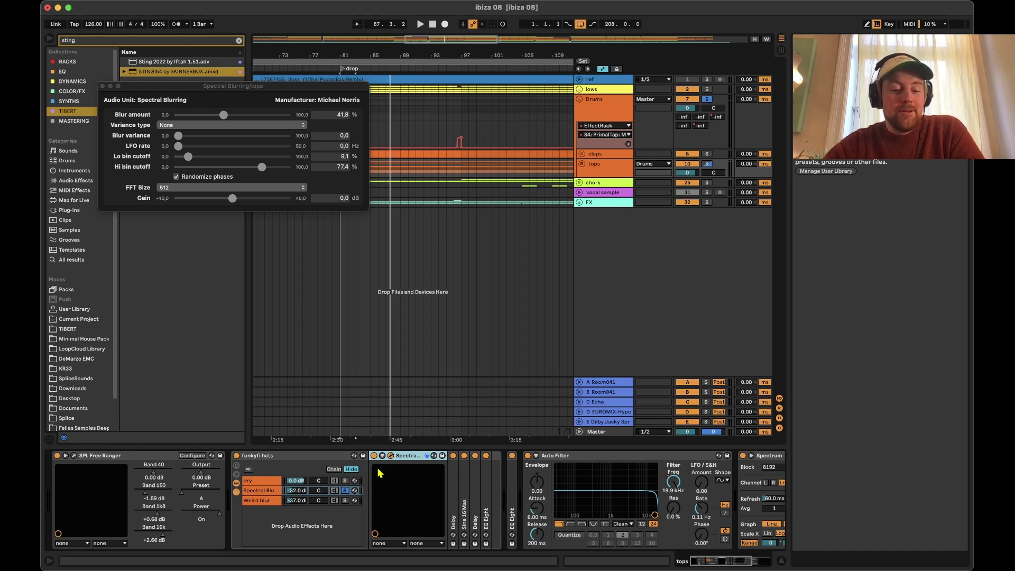
# - Audition the soloed Spectral Blurring chain at 0 dB with tops soloed, and undo the chain's volume change and solo
pyautogui.doubleClick(303, 494)
pyautogui.press('space')
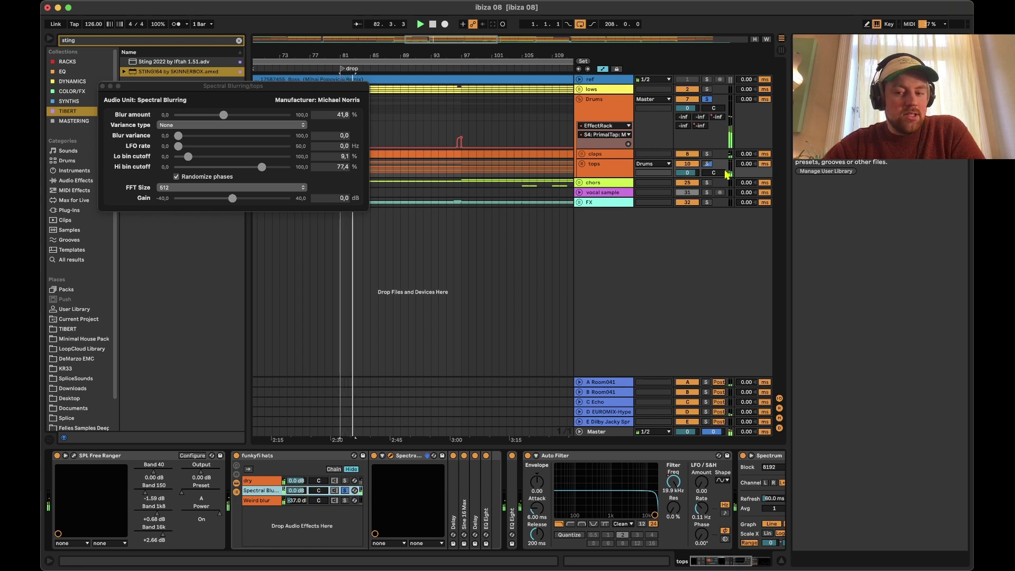
pyautogui.click(704, 165)
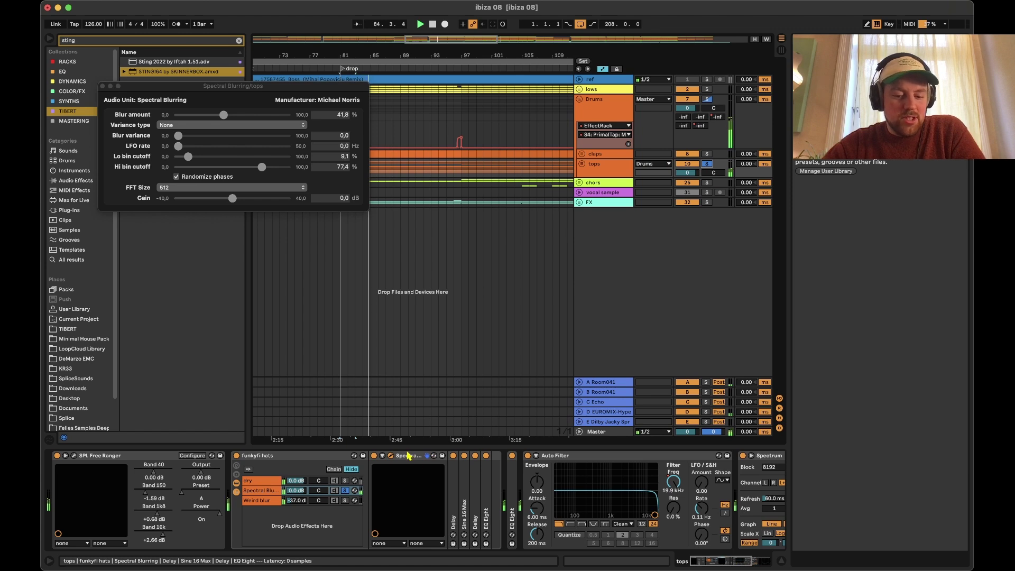
pyautogui.click(345, 492)
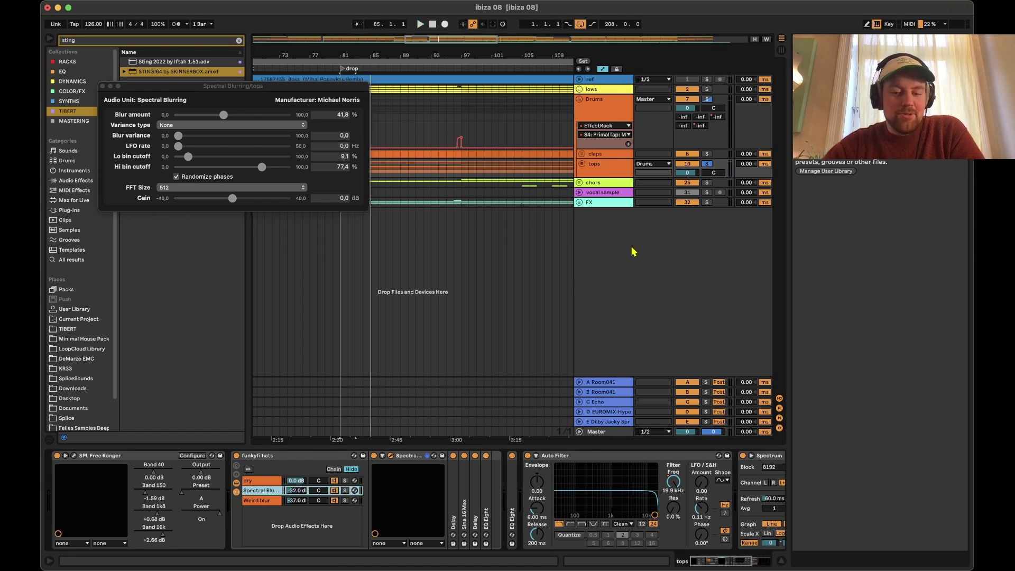
# - Audition the dry chain of funkyfi hats in solo, and add the Spectral Blurring chain at a raised volume
pyautogui.click(344, 482)
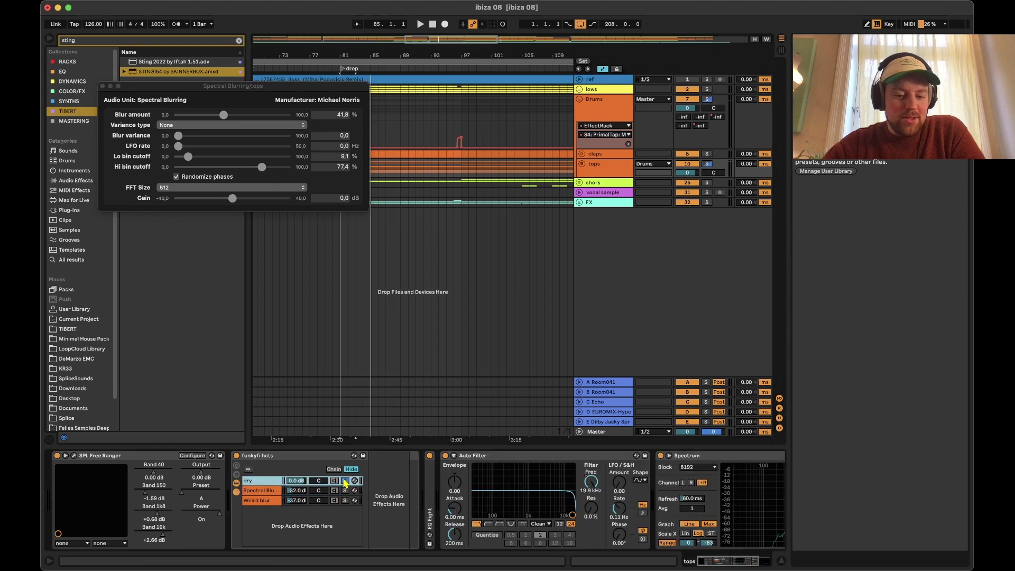
pyautogui.click(345, 481)
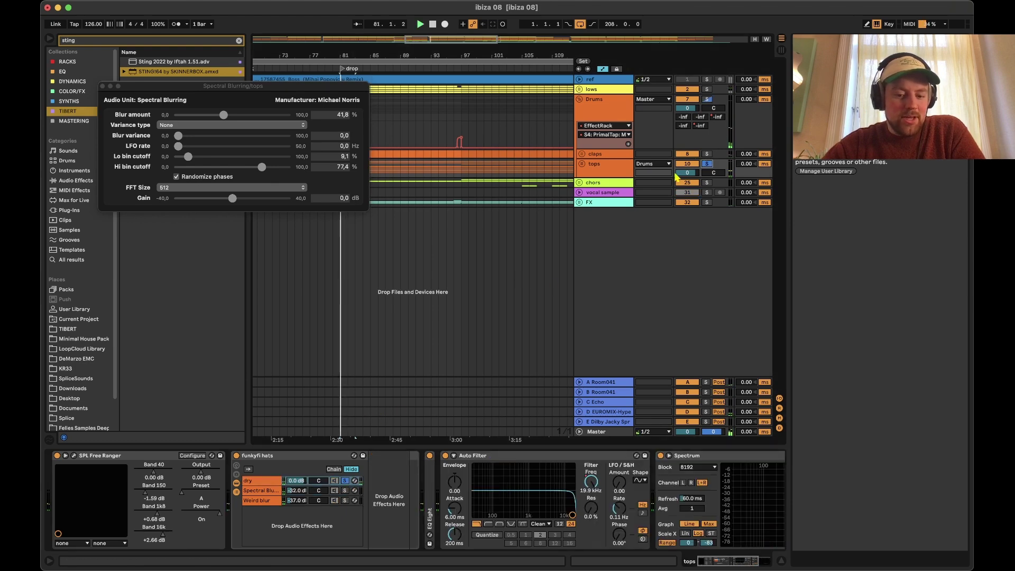
pyautogui.click(345, 491)
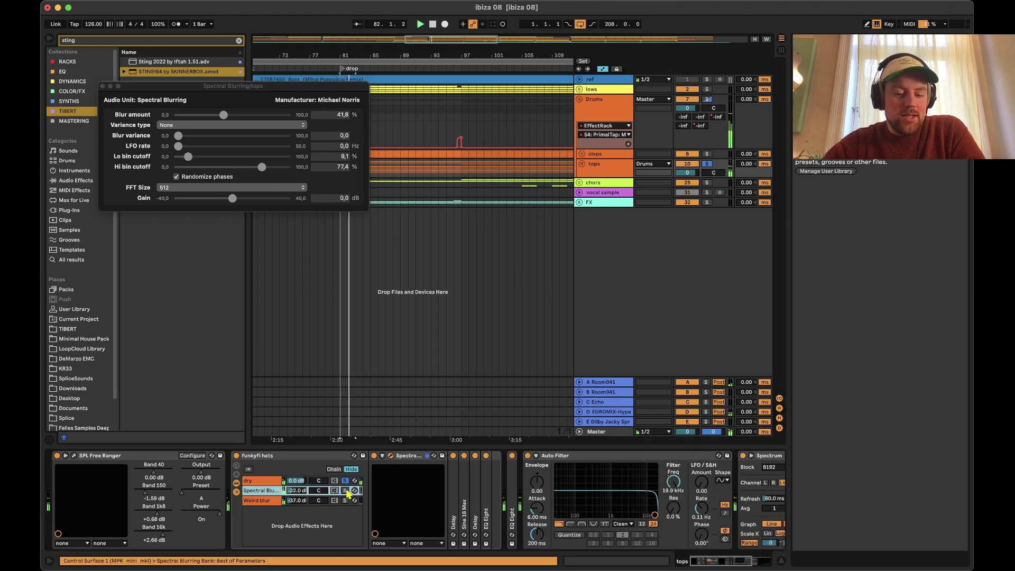
pyautogui.click(344, 491)
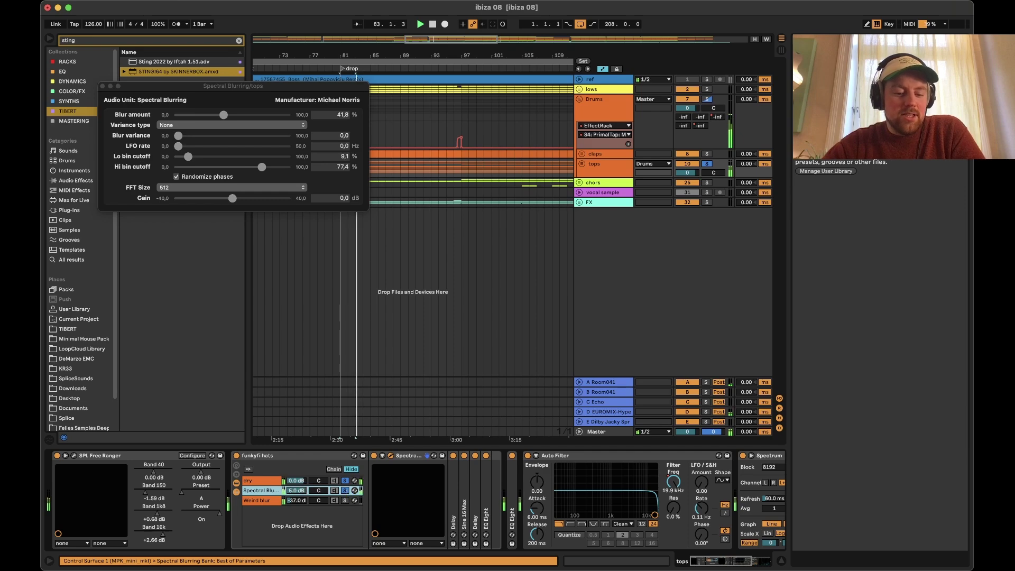
pyautogui.moveTo(294, 489); pyautogui.dragTo(295, 494)
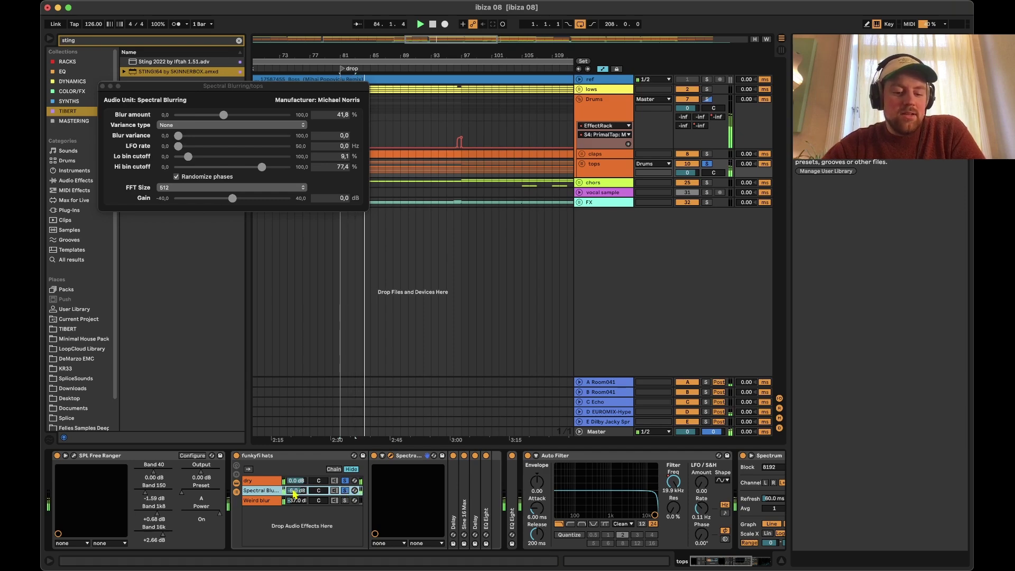
# - Audition the Weird blur chain together with dry and Spectral Blurring at -32 dB, and clear the chain solos
pyautogui.click(344, 501)
pyautogui.press('space')
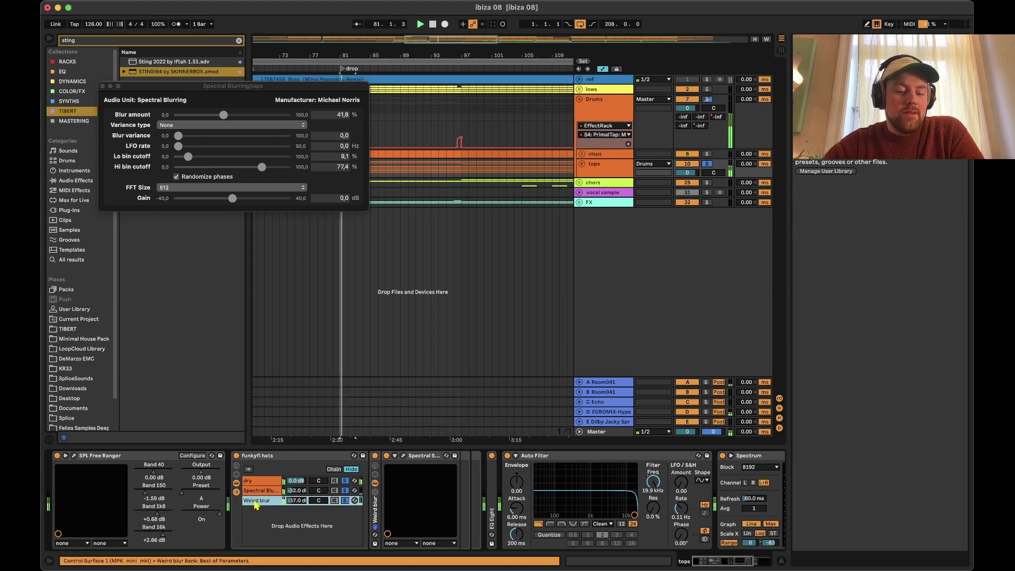
pyautogui.click(345, 501)
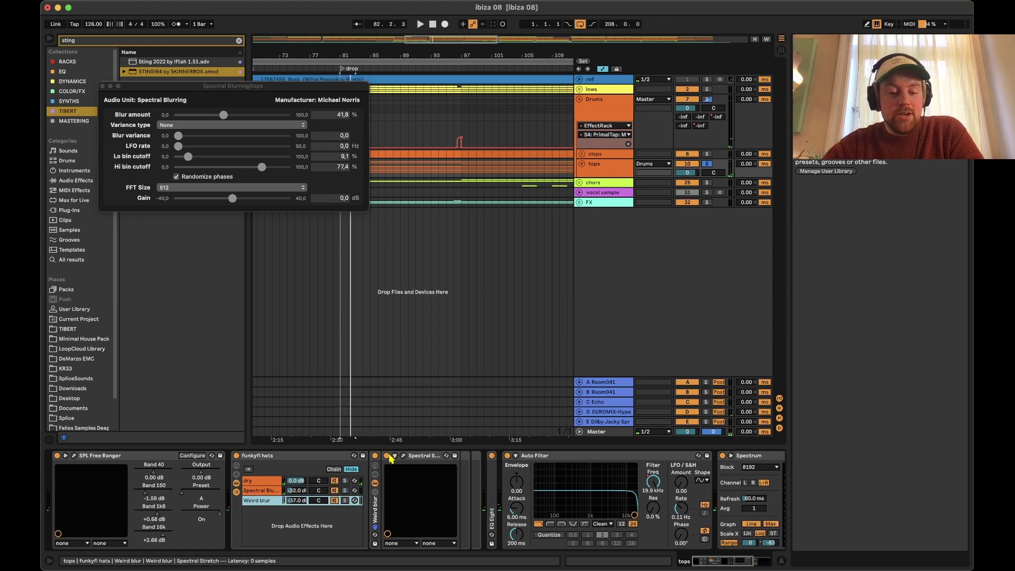
# - Collapse Spectral Stretch in the Weird blur chain, and close the Spectral Blurring plug-in window
pyautogui.doubleClick(419, 456)
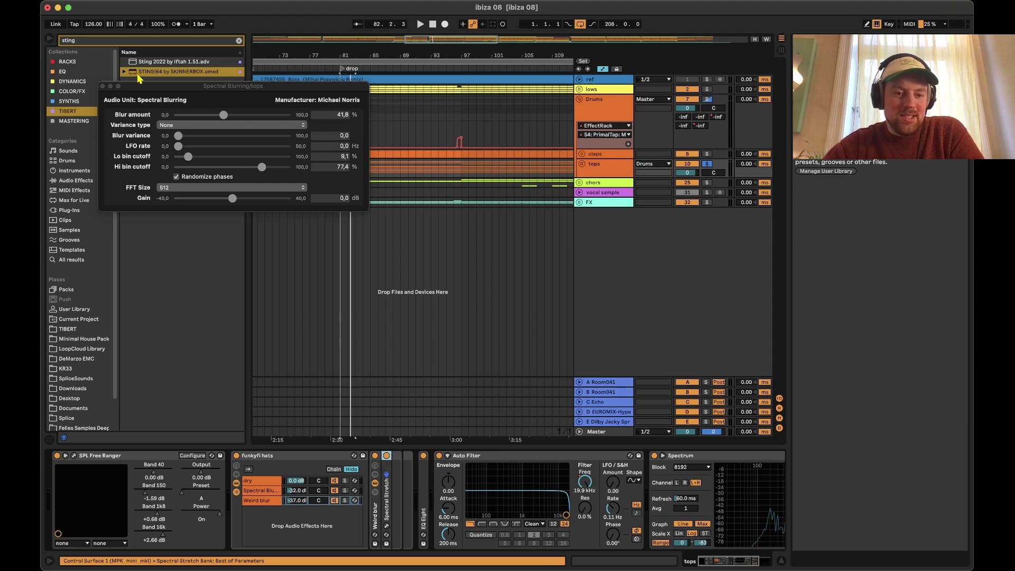
pyautogui.click(103, 85)
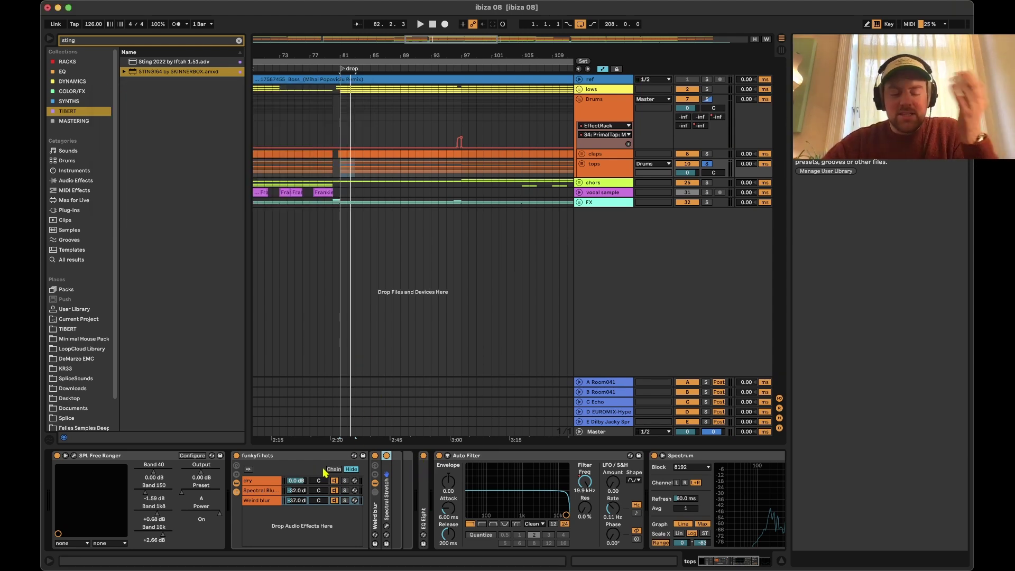
# - Collapse the funkyfi hats rack, and expand EQ Eight on tops to review its low-cut curve
pyautogui.doubleClick(280, 455)
pyautogui.doubleClick(258, 491)
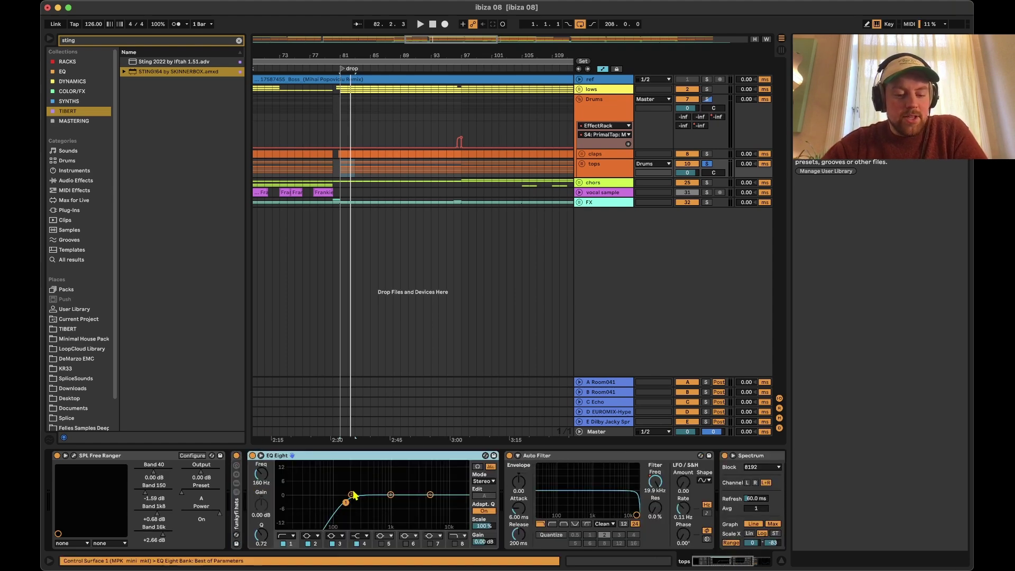
# - Open the Drums group's EffectRack and review its Decapitator, Devil-Loc, PhaseMistress and PrimalTap modules, including the Devil-Loc Mix, closing it at the end
pyautogui.hscroll(5, 433, 486)
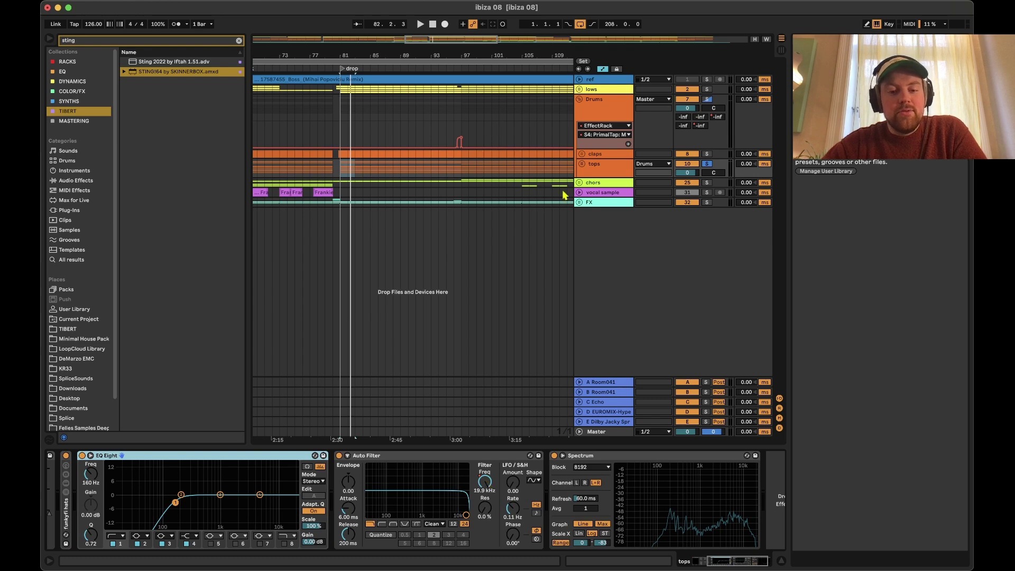
pyautogui.click(611, 115)
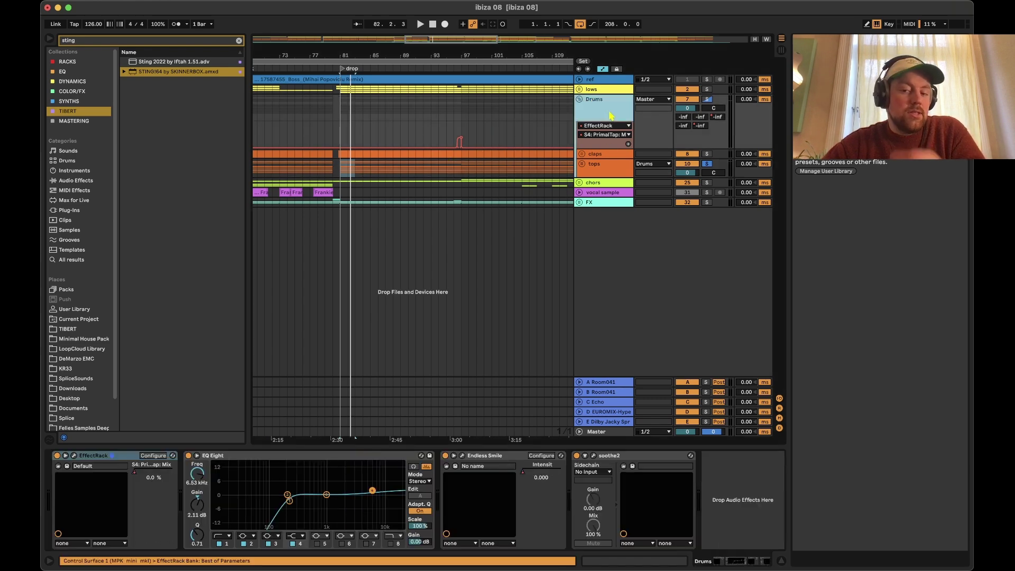
pyautogui.click(707, 99)
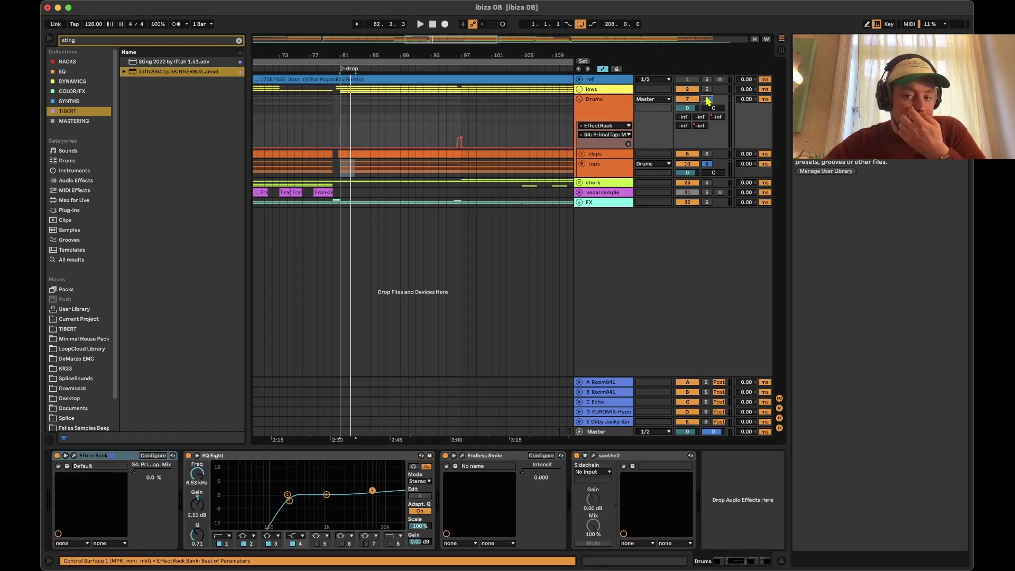
pyautogui.click(618, 106)
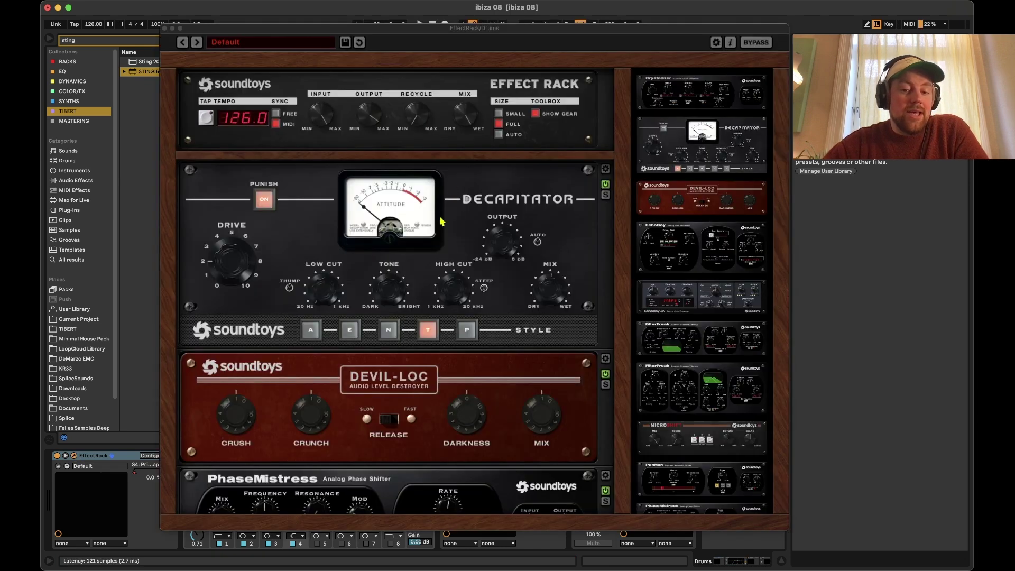
pyautogui.scroll(-5, 510, 271)
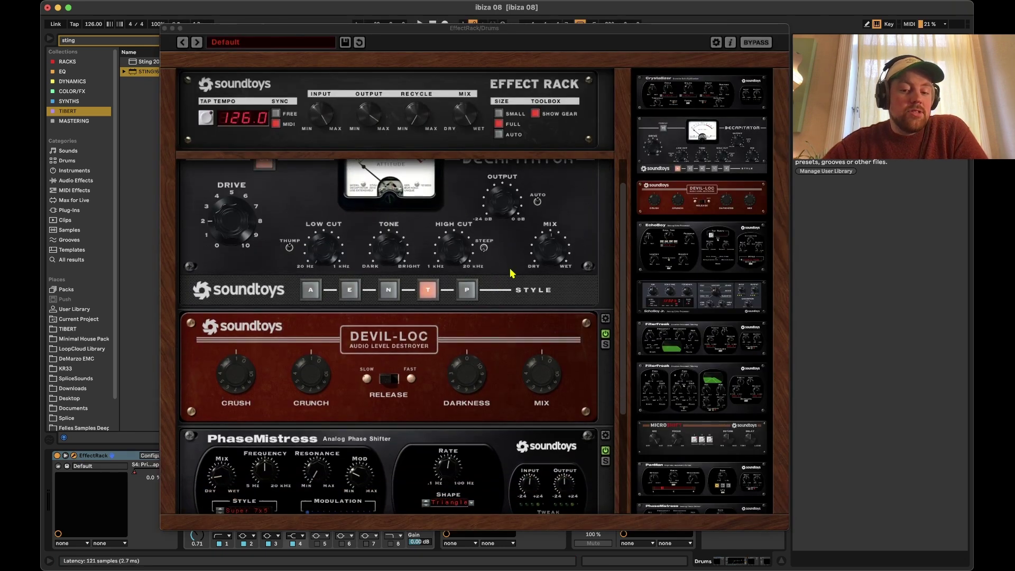
pyautogui.scroll(-3, 511, 272)
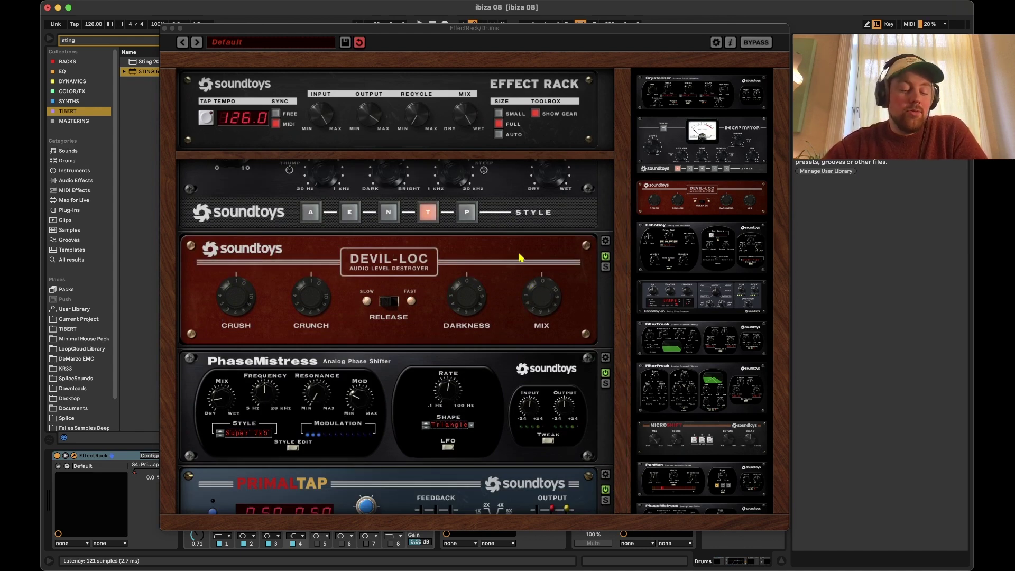
pyautogui.moveTo(540, 308); pyautogui.dragTo(542, 296)
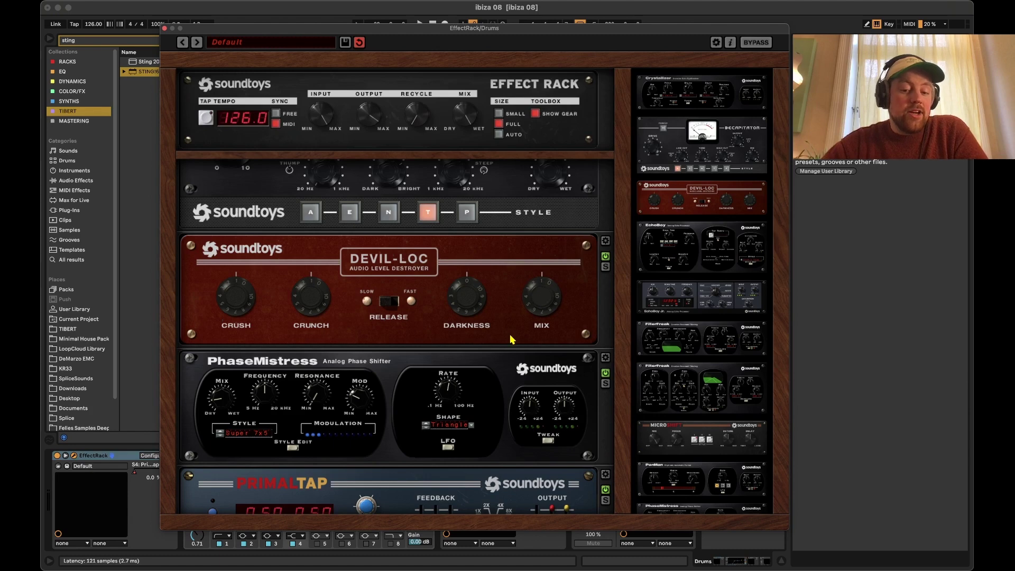
pyautogui.scroll(-1, 511, 338)
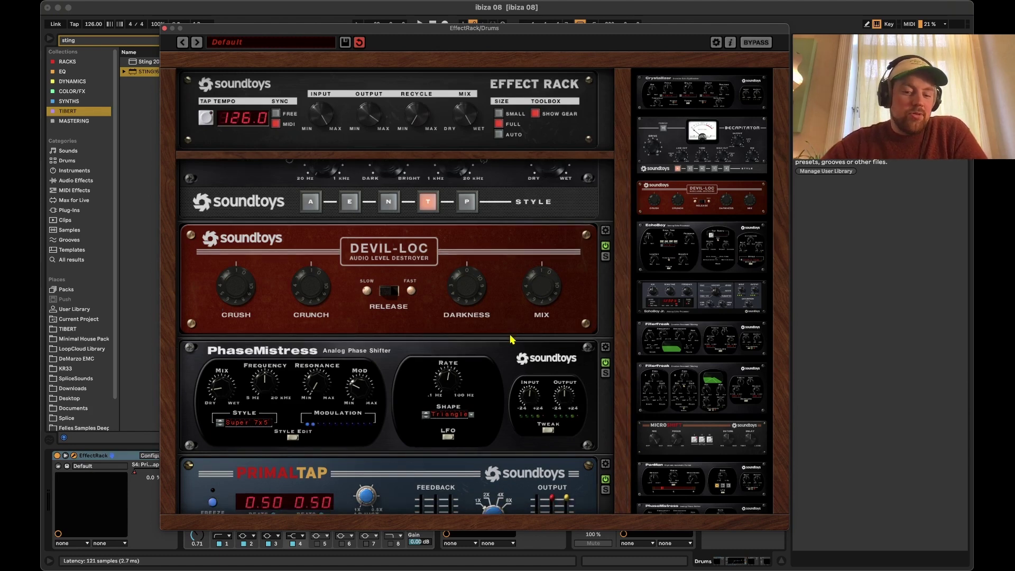
pyautogui.scroll(-5, 511, 339)
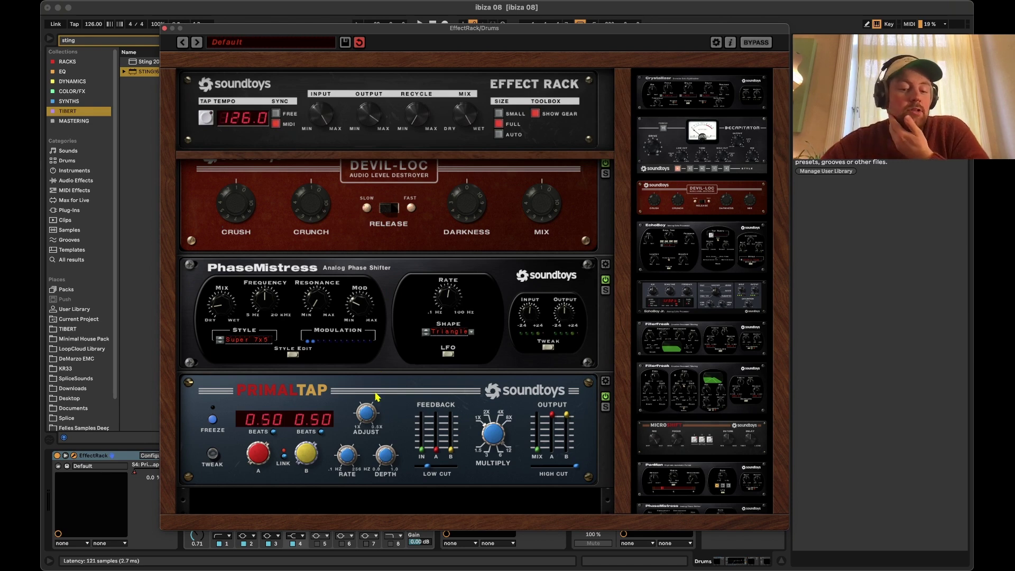
pyautogui.click(164, 28)
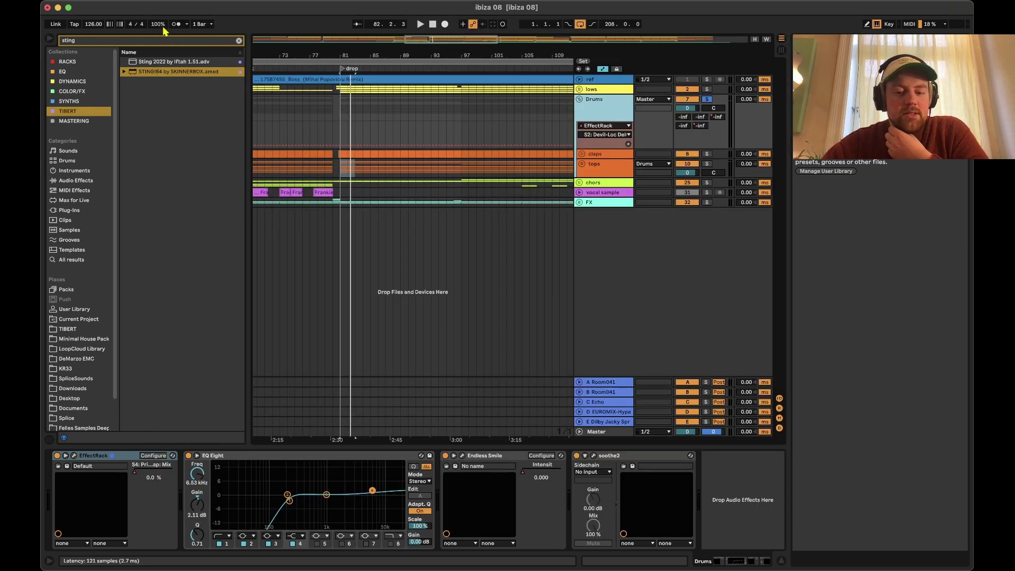
# - Show the PrimalTap Mix automation on the Drums group and play the fill from bar 96
pyautogui.click(599, 135)
pyautogui.click(598, 150)
pyautogui.click(453, 133)
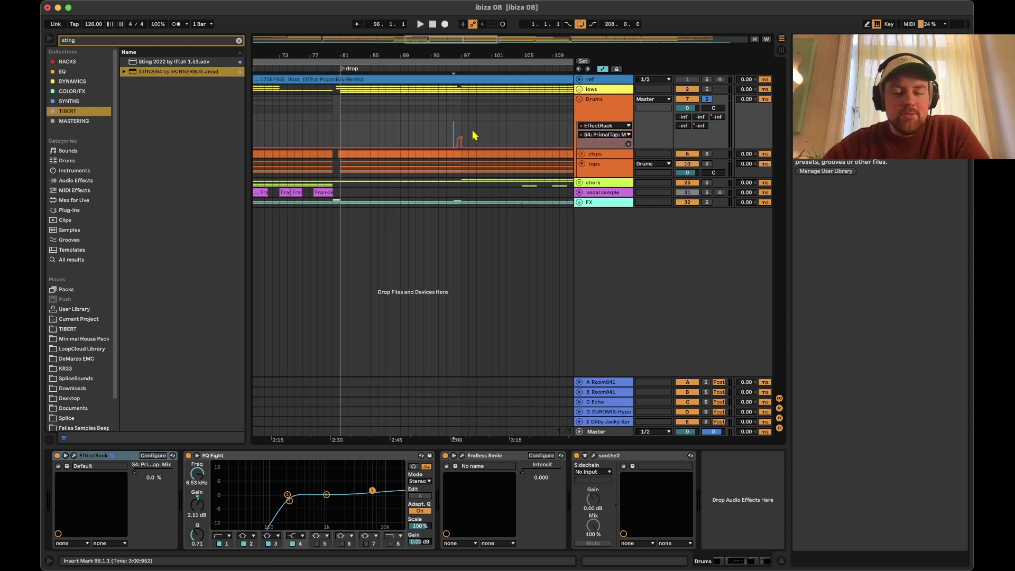
pyautogui.press('space')
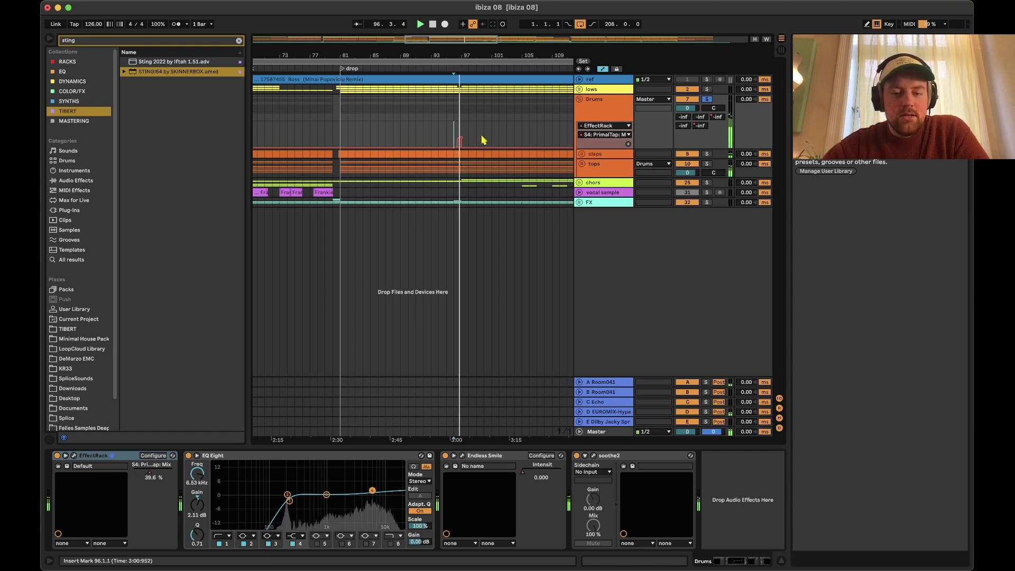
pyautogui.press('space')
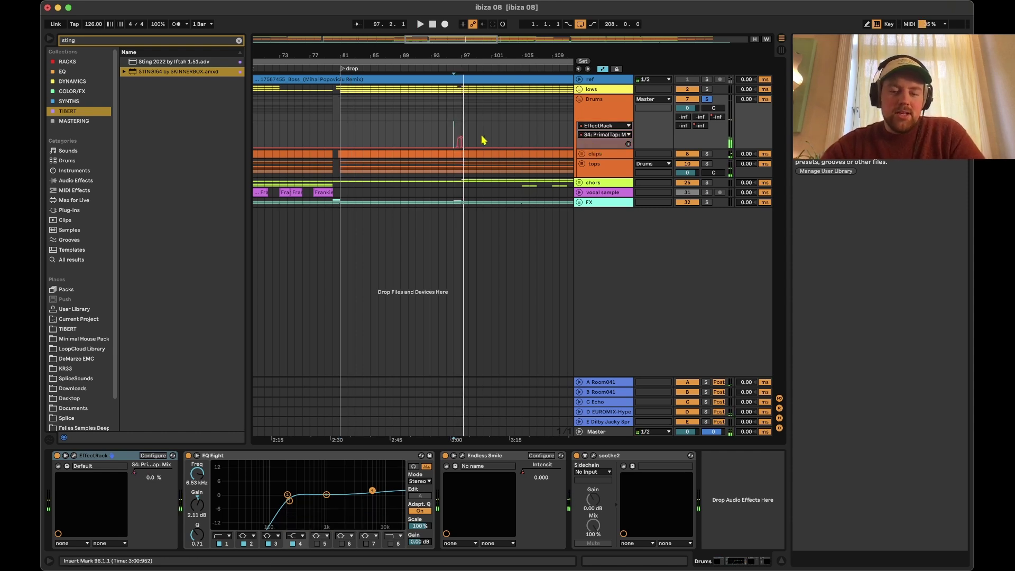
# - Inspect the EQ Eight curve on the Drums group in the enlarged display and return to the compact view
pyautogui.click(605, 116)
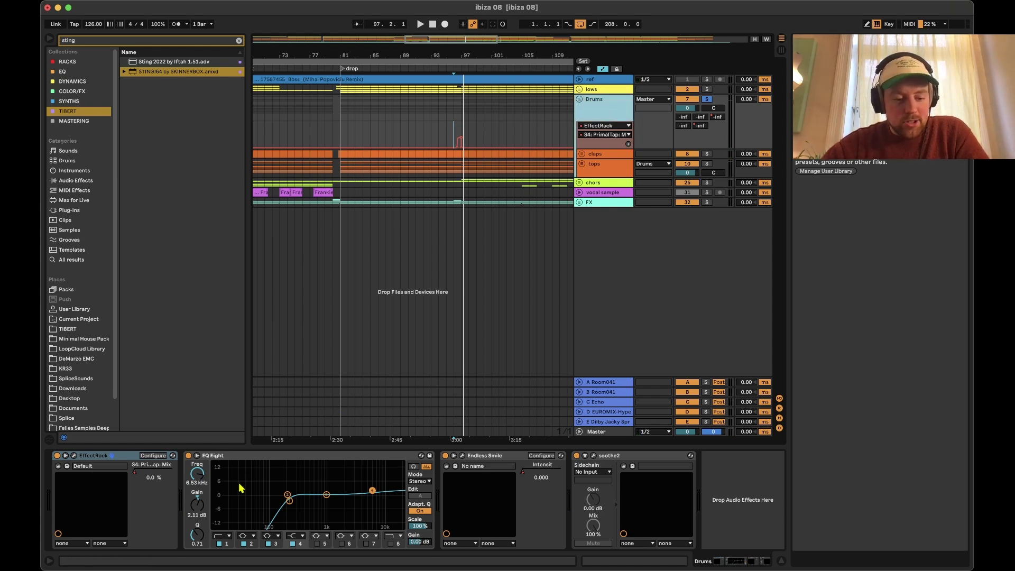
pyautogui.moveTo(250, 481); pyautogui.dragTo(321, 515)
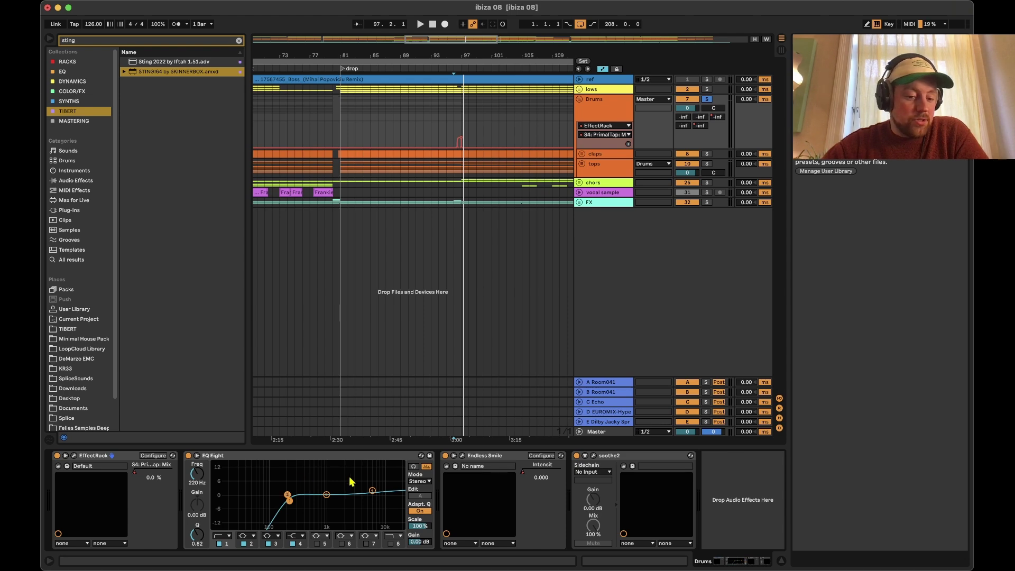
pyautogui.click(413, 467)
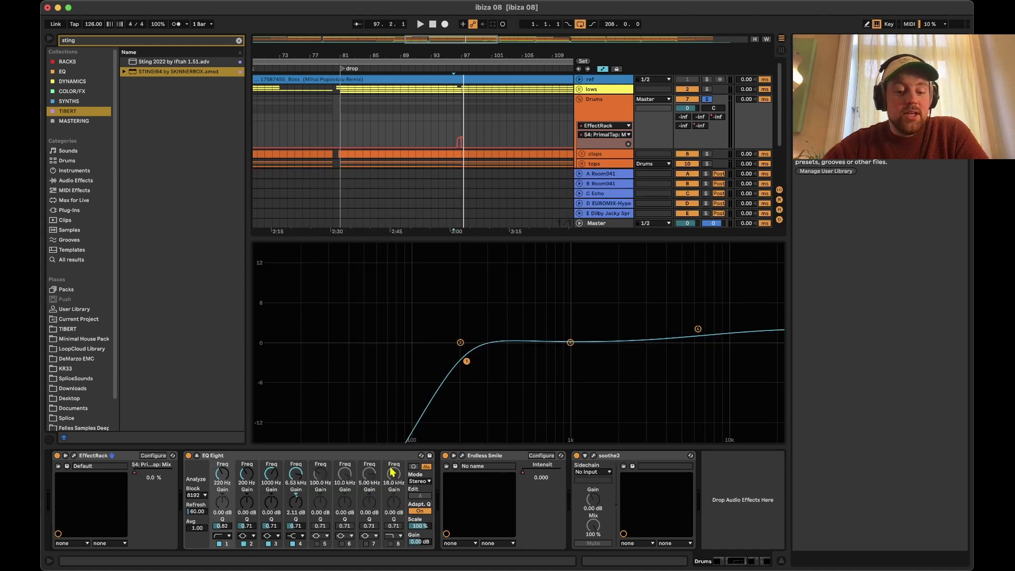
pyautogui.click(196, 455)
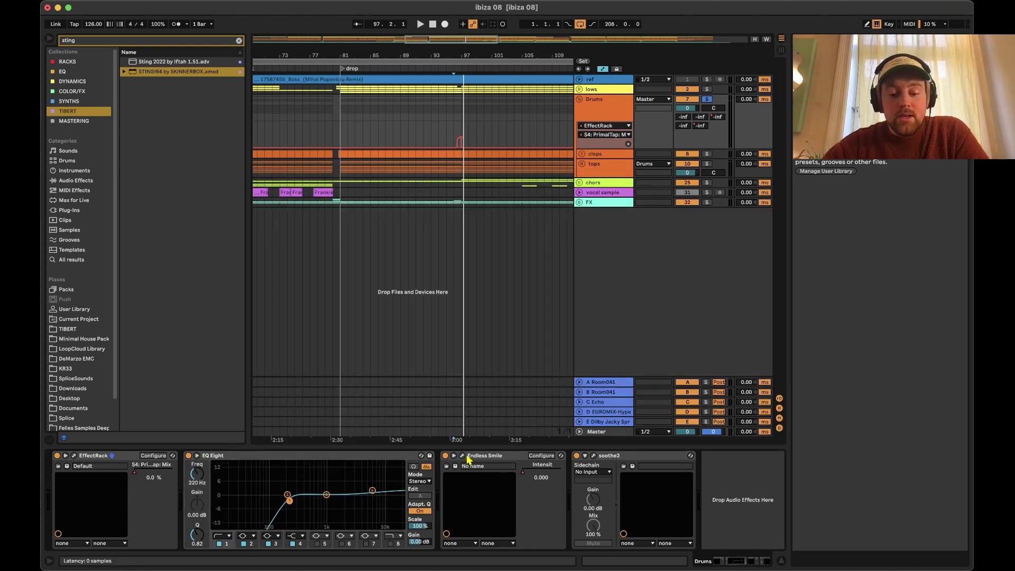
# - Show the Endless Smile intensity automation on the Drums group, and check the soothe2 settings before closing its window
pyautogui.click(511, 460)
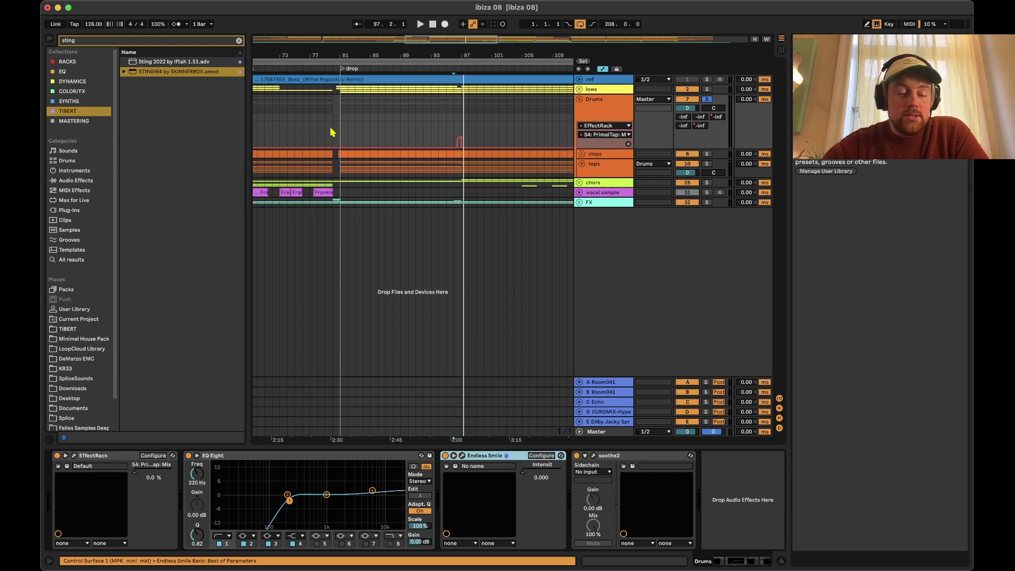
pyautogui.rightClick(542, 463)
pyautogui.click(531, 471)
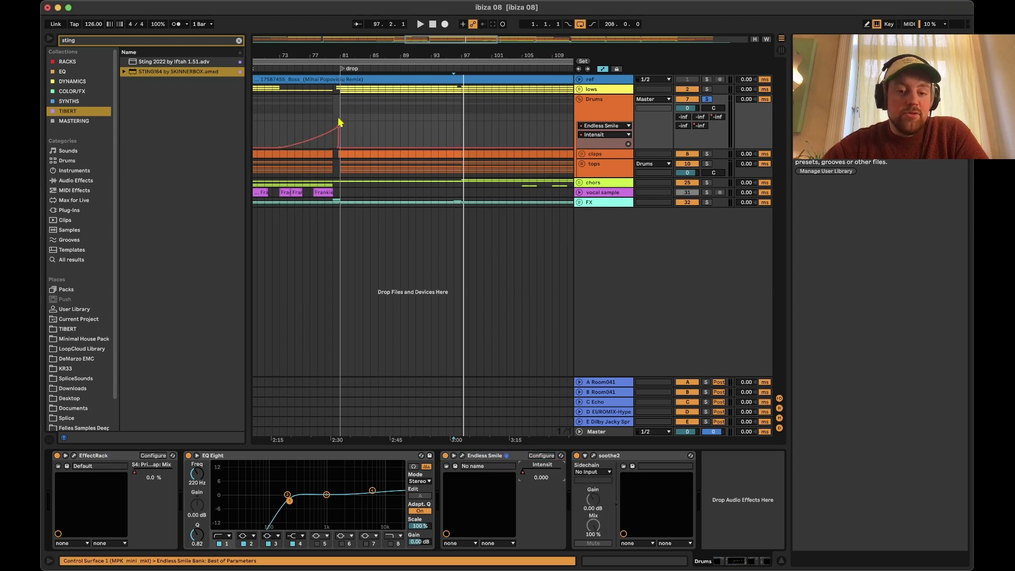
pyautogui.click(595, 456)
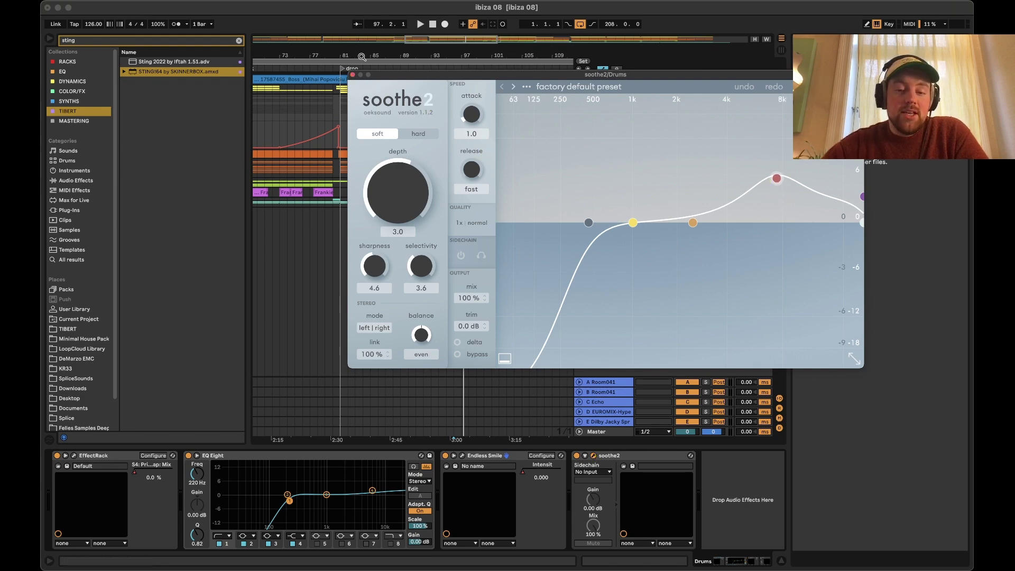
pyautogui.click(353, 75)
# - Collapse the Drums group and play it soloed from the drop at bar 81
pyautogui.click(340, 114)
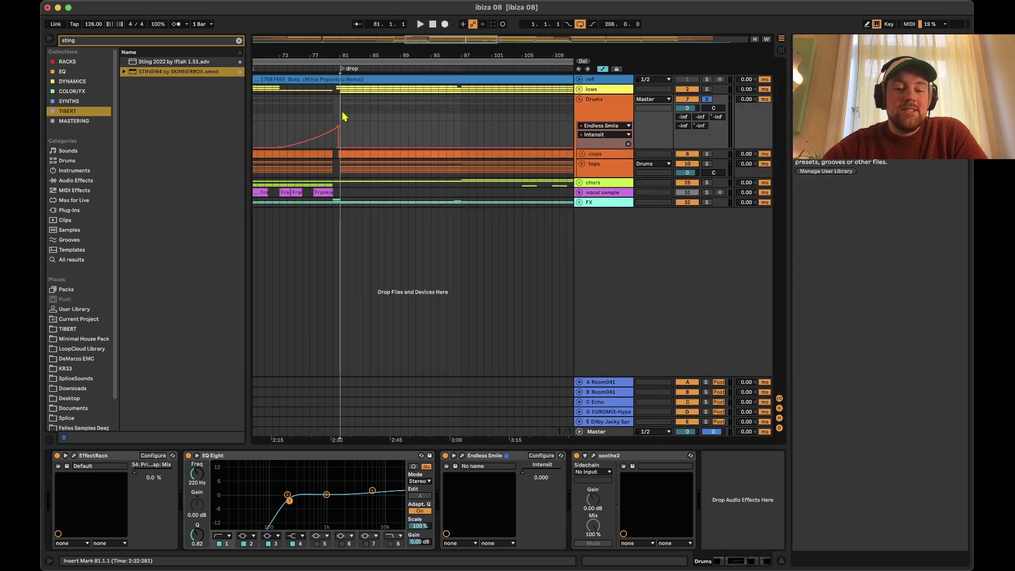
pyautogui.click(709, 99)
pyautogui.click(579, 100)
pyautogui.click(707, 100)
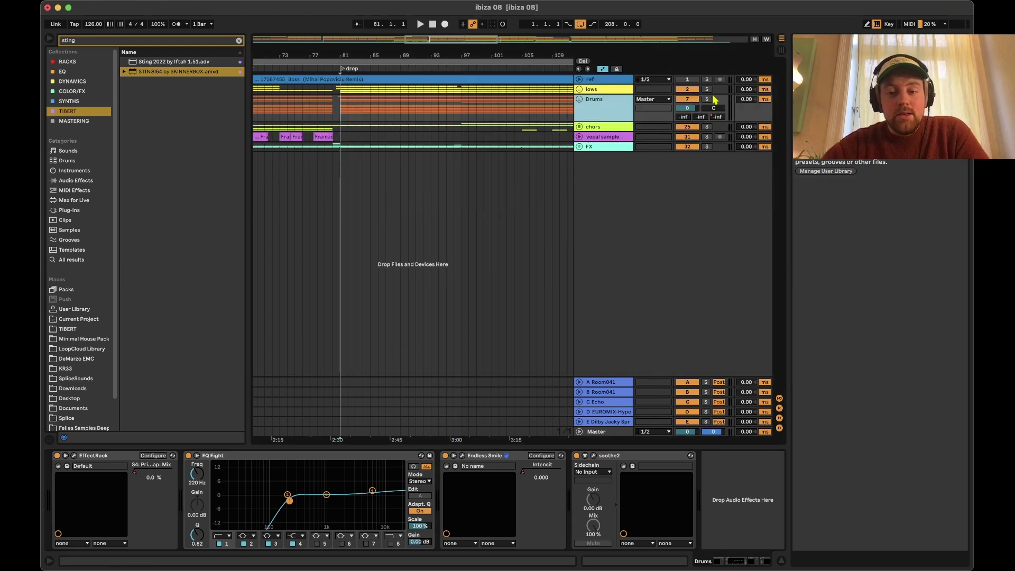
pyautogui.press('space')
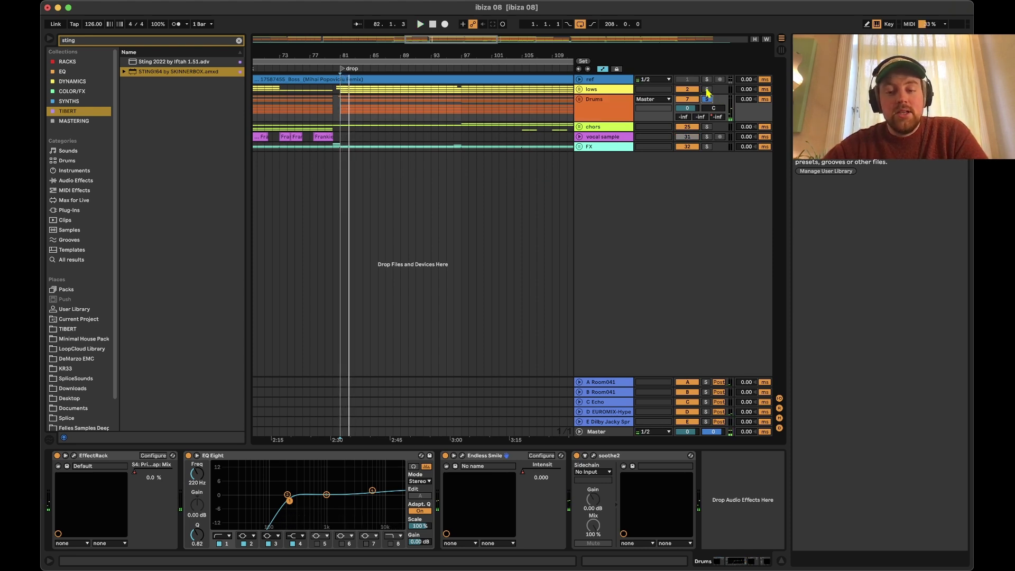
# - Solo the lows group together with Drums and listen to both from the drop
pyautogui.click(707, 89)
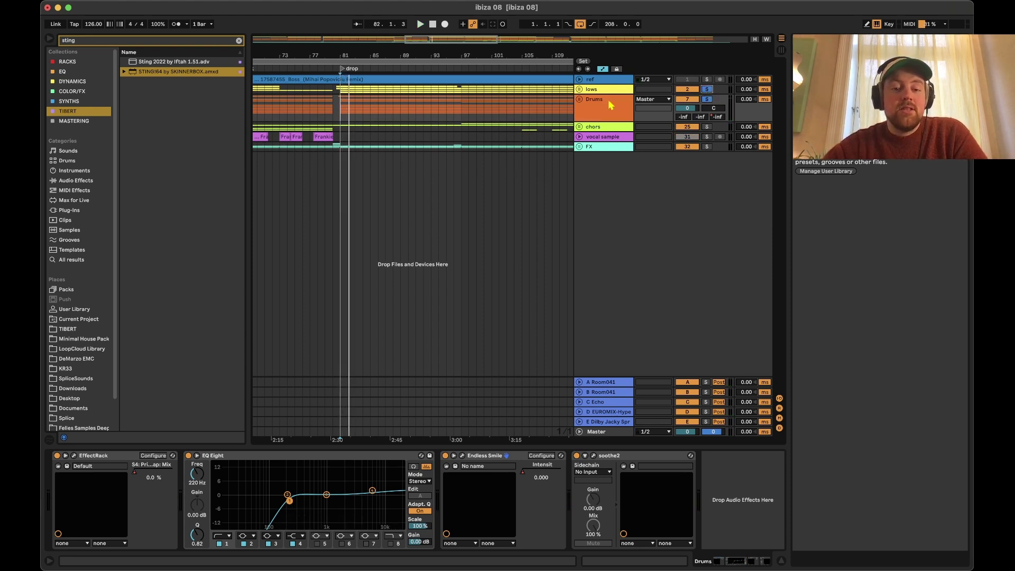
pyautogui.press('space')
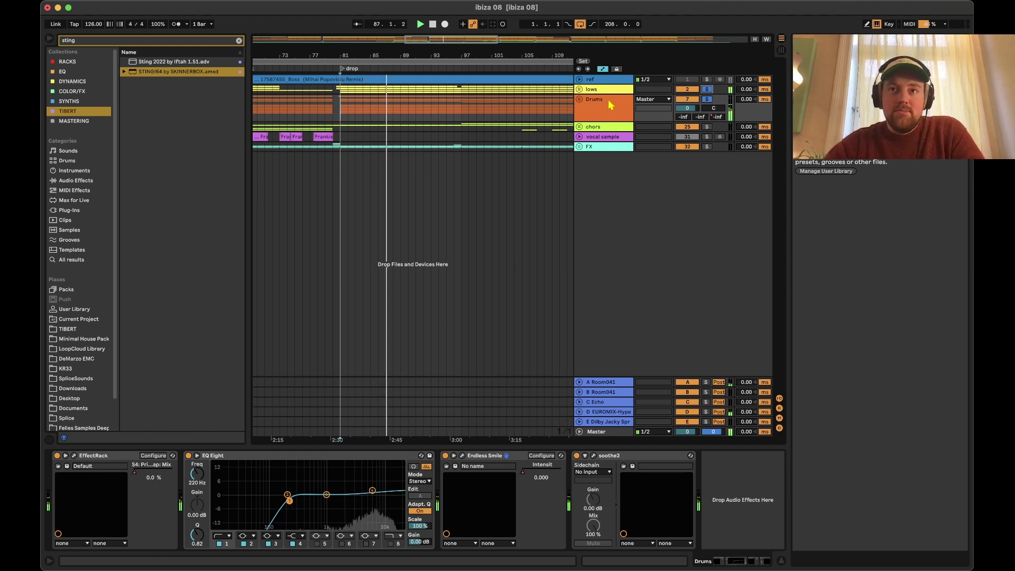
pyautogui.press('space')
# - Expand the chors group, solo it and its chord off track, play from the shortbreak at bar 65, and unfold chord off
pyautogui.click(591, 117)
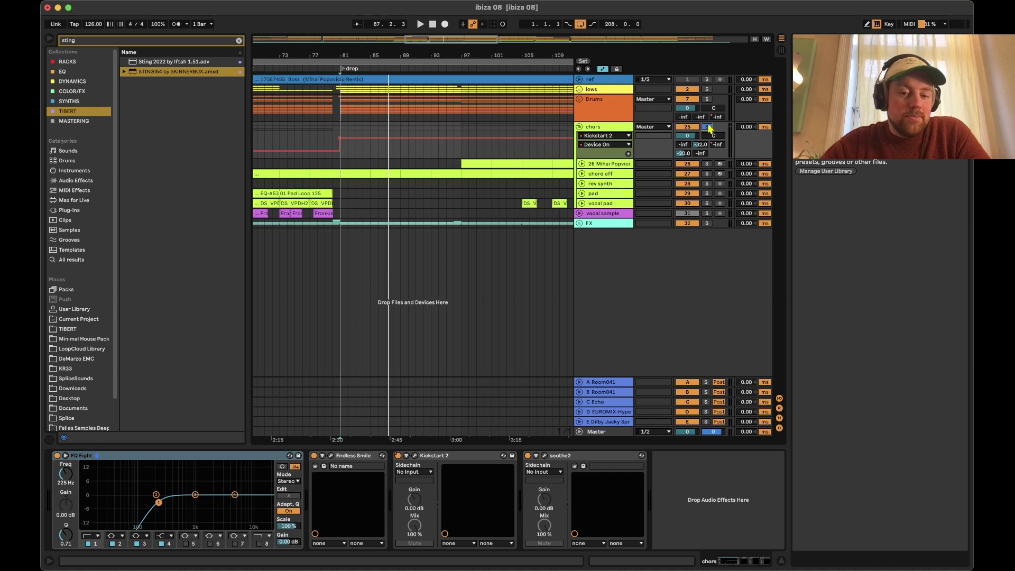
pyautogui.scroll(-5, 414, 185)
pyautogui.click(369, 172)
pyautogui.click(387, 176)
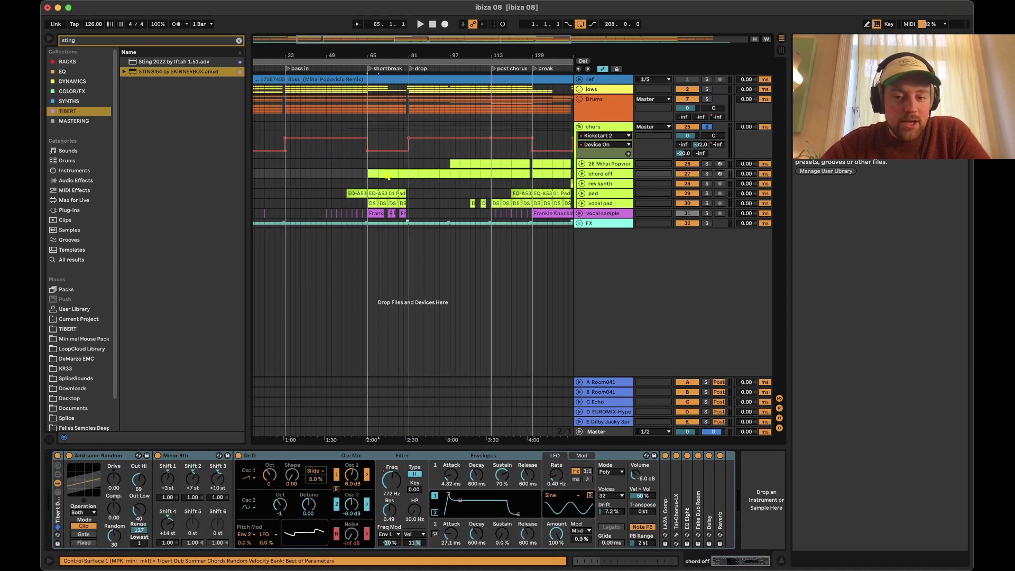
pyautogui.click(707, 174)
pyautogui.press('space')
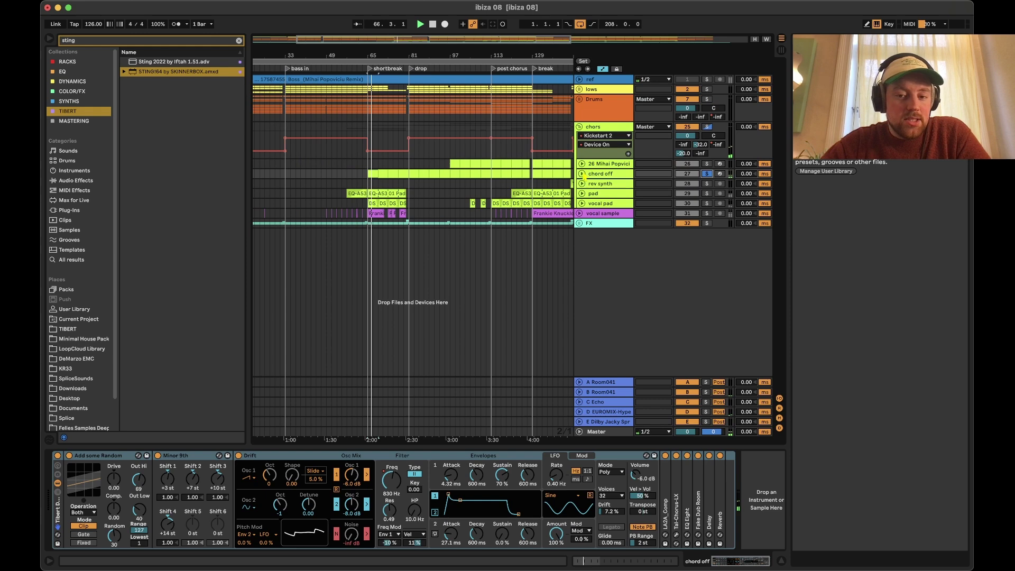
pyautogui.click(582, 173)
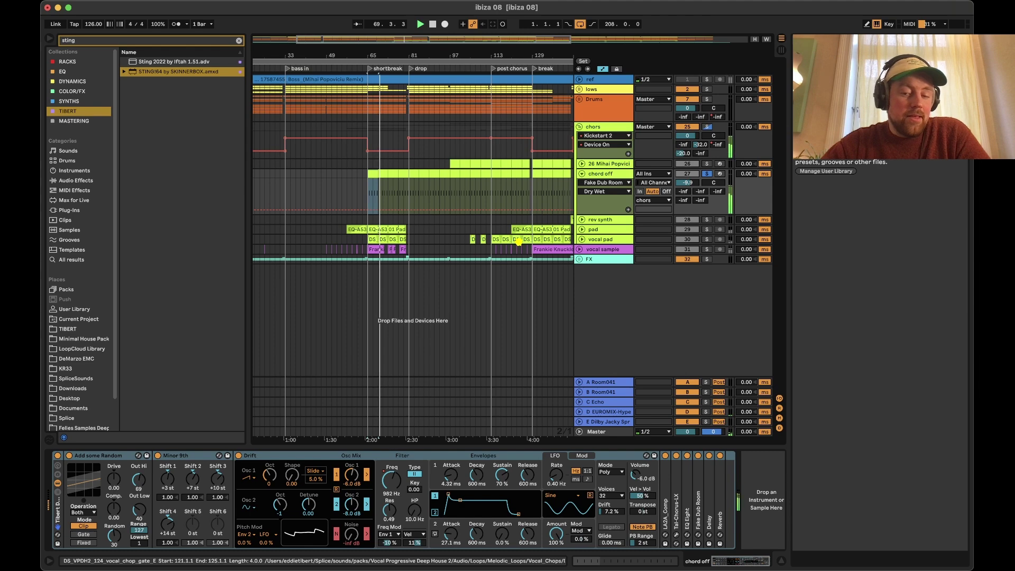
# - Examine the Drift synth on chord off, unfold LA2A_Comp and Tal-Chorus-LX in its device chain, and open the Tal-Chorus-LX window
pyautogui.click(294, 458)
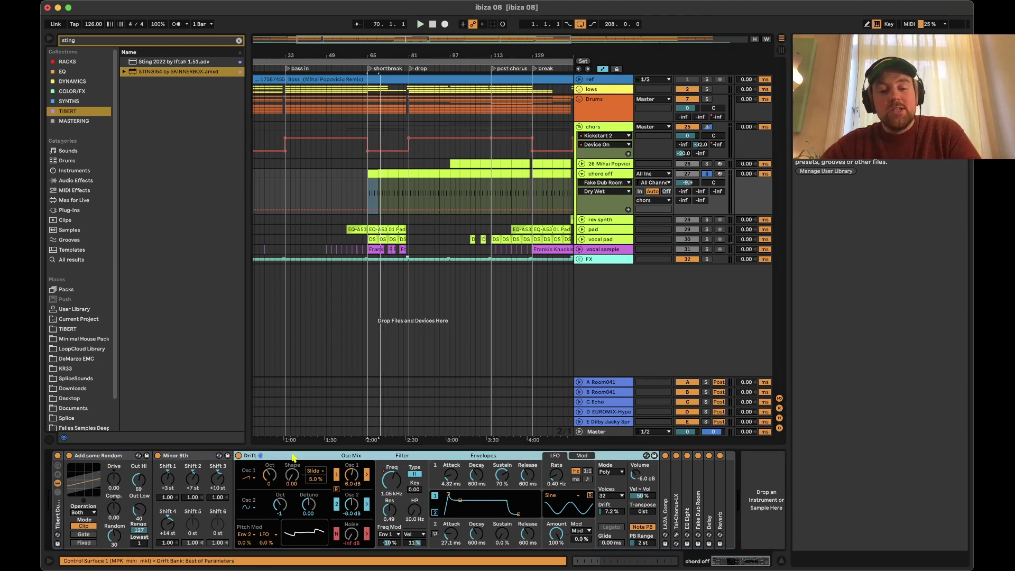
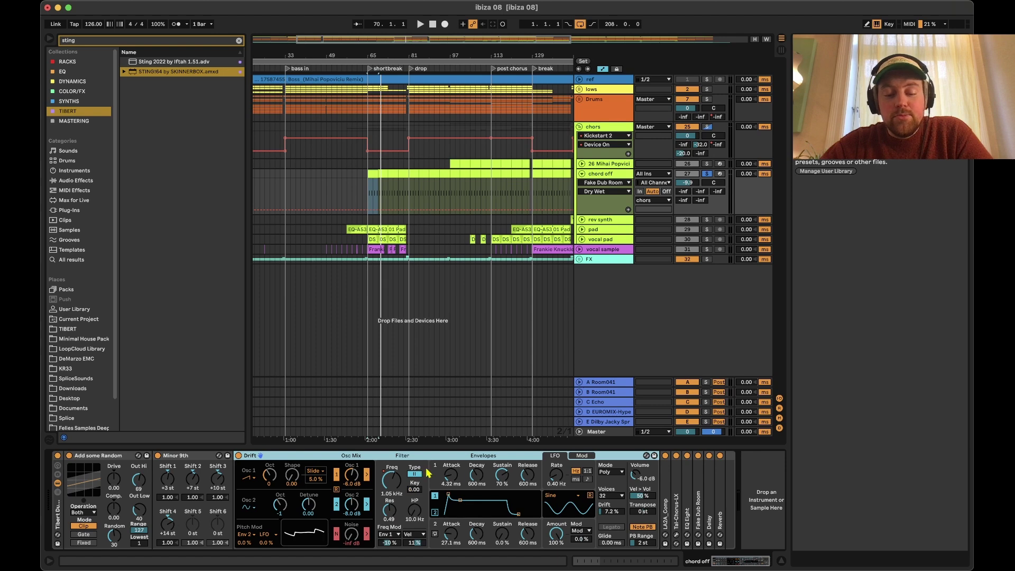
pyautogui.doubleClick(664, 509)
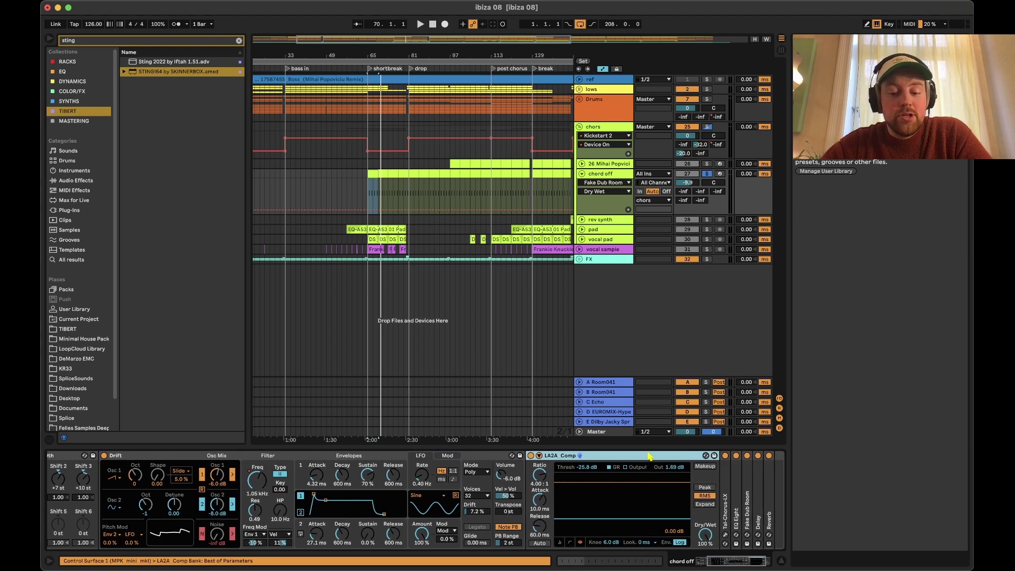
pyautogui.hscroll(3, 649, 456)
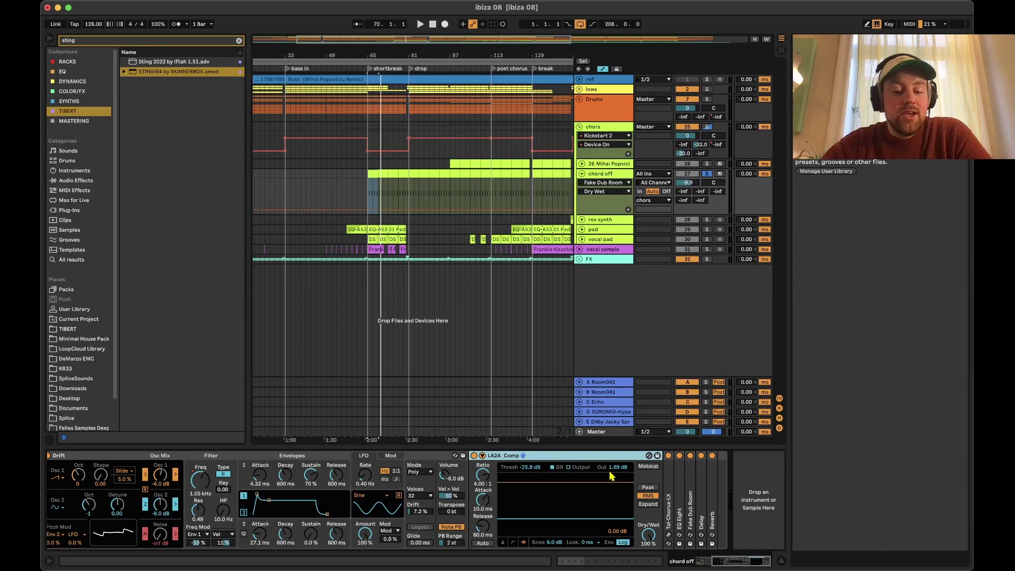
pyautogui.doubleClick(669, 497)
pyautogui.hscroll(4, 669, 497)
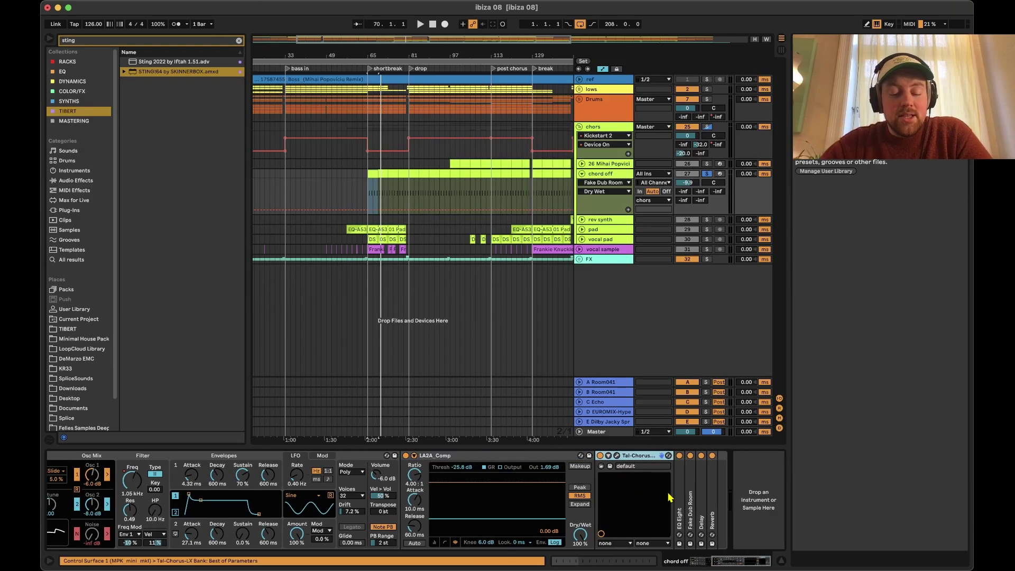
pyautogui.click(617, 457)
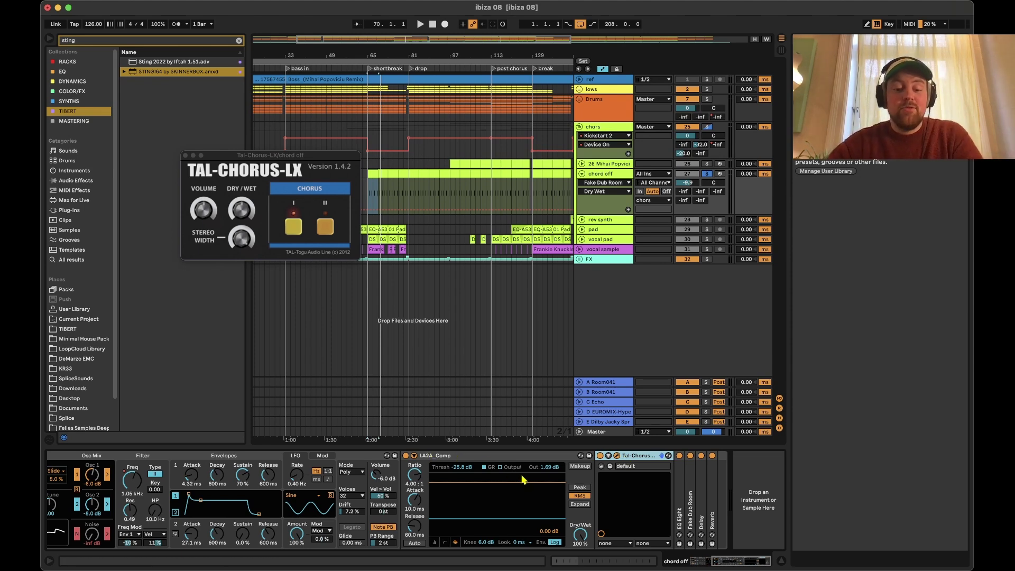
# - Close the Tal-Chorus-LX window, fold that device, and inspect the EQ Eight curve on chord off before folding it too
pyautogui.click(617, 456)
pyautogui.doubleClick(634, 456)
pyautogui.click(611, 487)
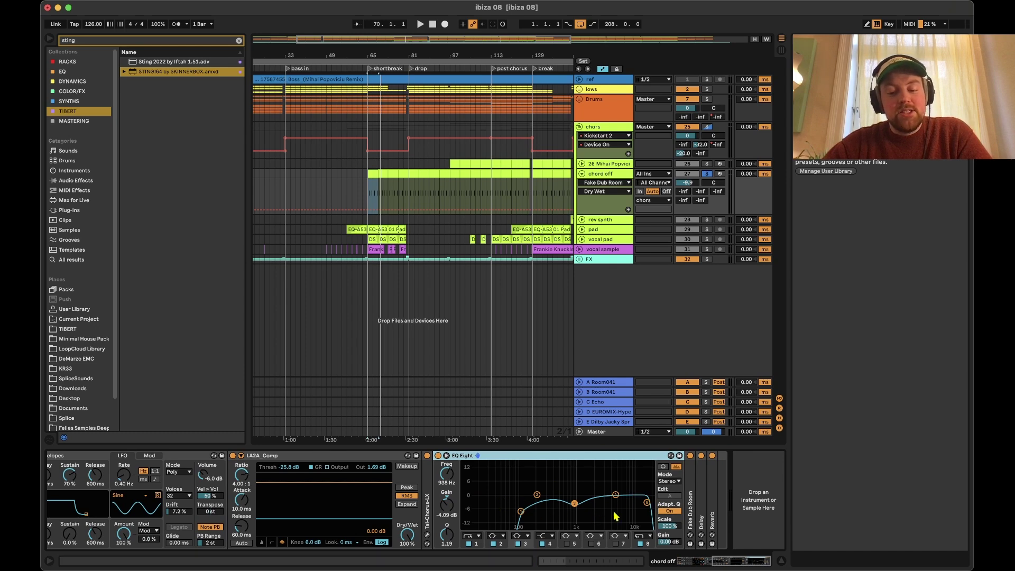
pyautogui.doubleClick(629, 455)
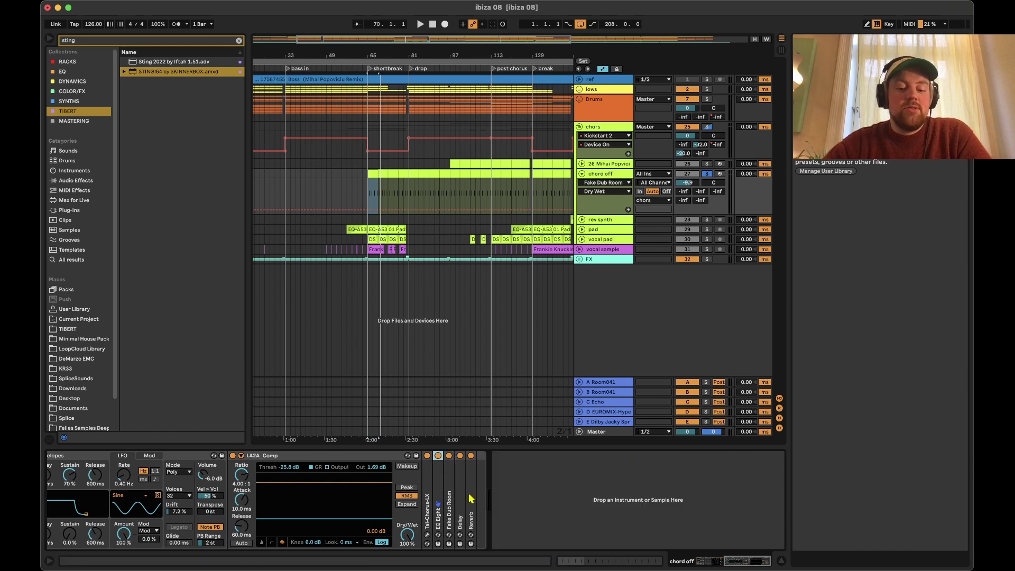
# - Unfold Fake Dub Room on chord off, audition the chords from the shortbreak with it, and fold the device
pyautogui.doubleClick(449, 492)
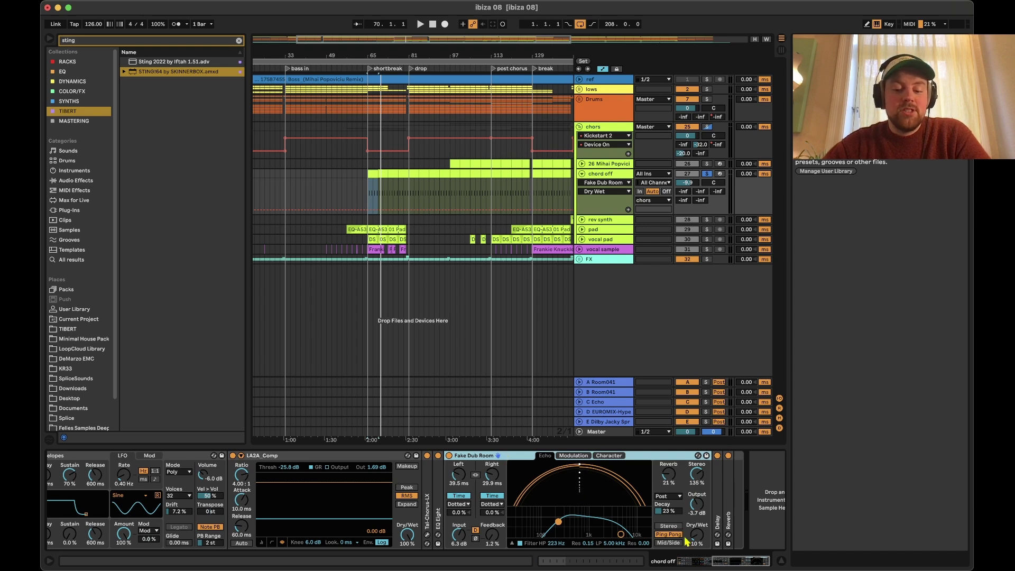
pyautogui.press('space')
pyautogui.moveTo(702, 544)
pyautogui.mouseDown()
pyautogui.moveTo(702, 555)
pyautogui.moveTo(701, 544)
pyautogui.mouseUp()
pyautogui.press('space')
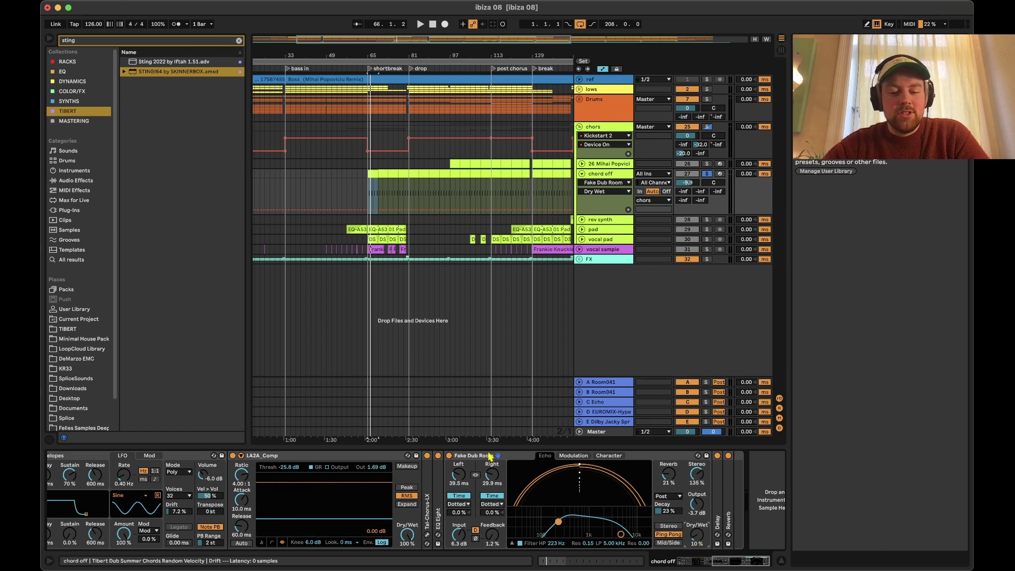
pyautogui.click(490, 456)
pyautogui.doubleClick(491, 457)
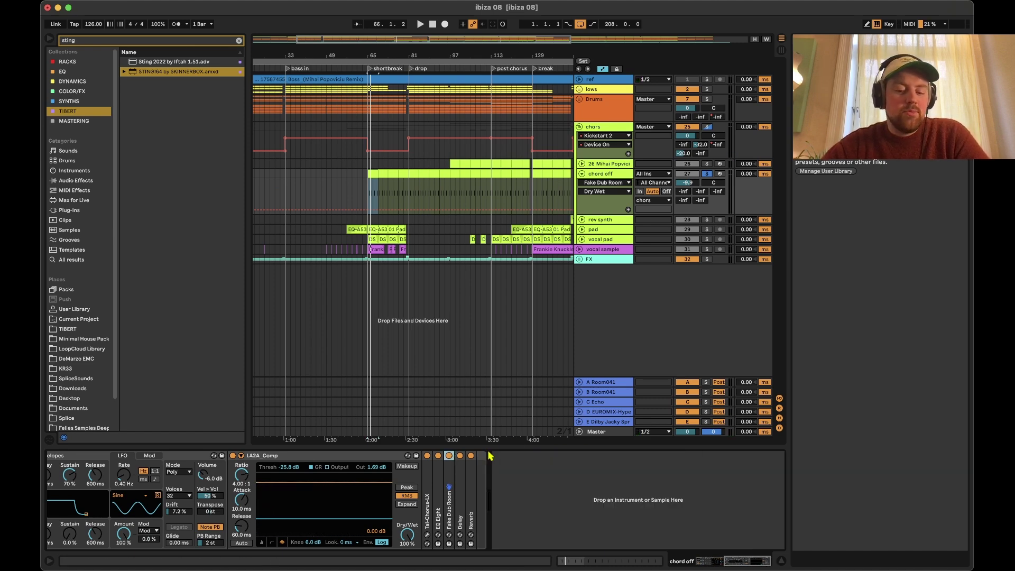
# - Unfold Delay and Reverb on chord off one after the other to examine their settings, folding each again
pyautogui.doubleClick(460, 502)
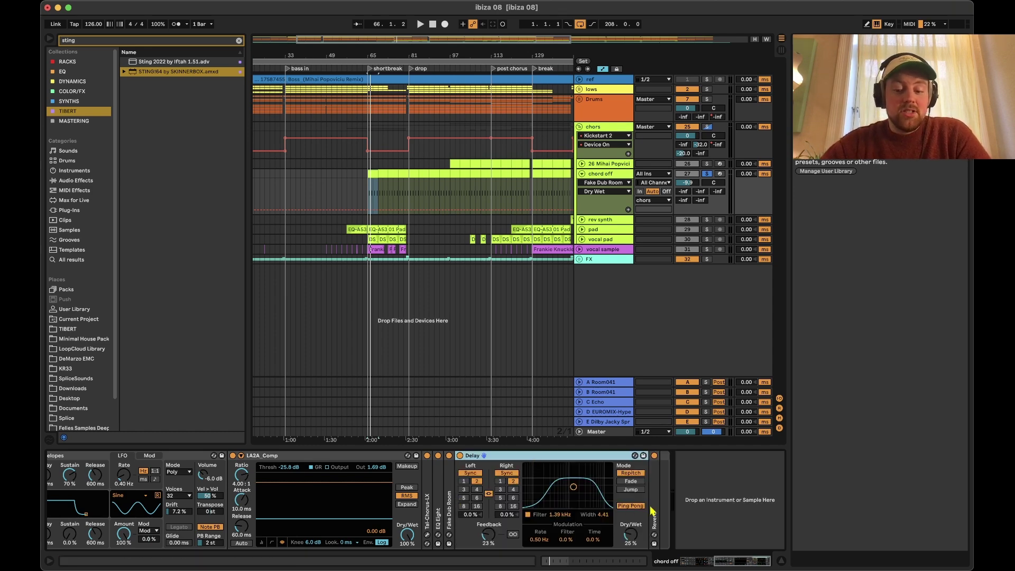
pyautogui.doubleClick(549, 457)
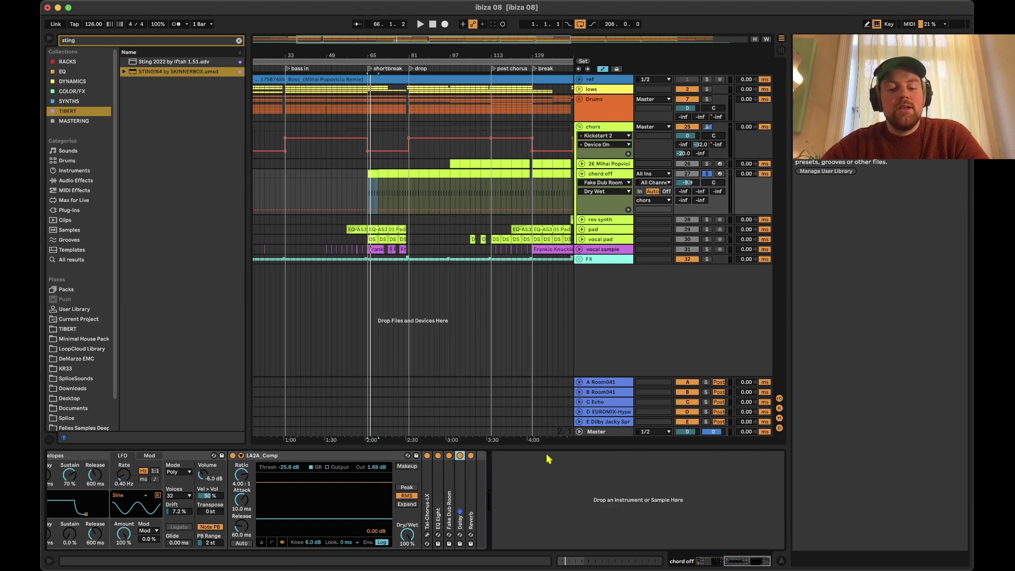
pyautogui.doubleClick(470, 490)
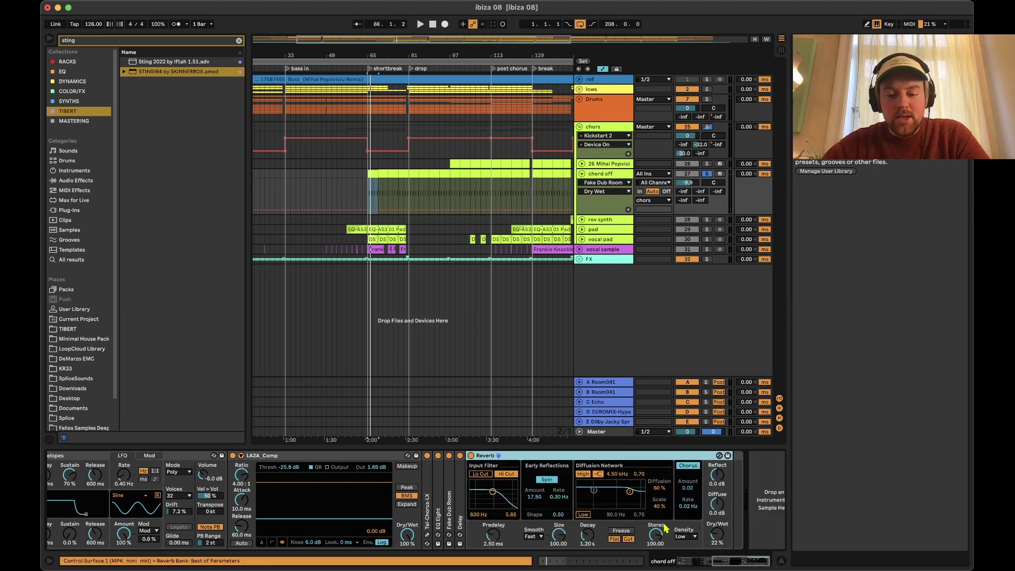
pyautogui.doubleClick(515, 456)
# - Examine the Drift synth on chord off and select the Add some Random velocity device ahead of it
pyautogui.hscroll(-10, 462, 506)
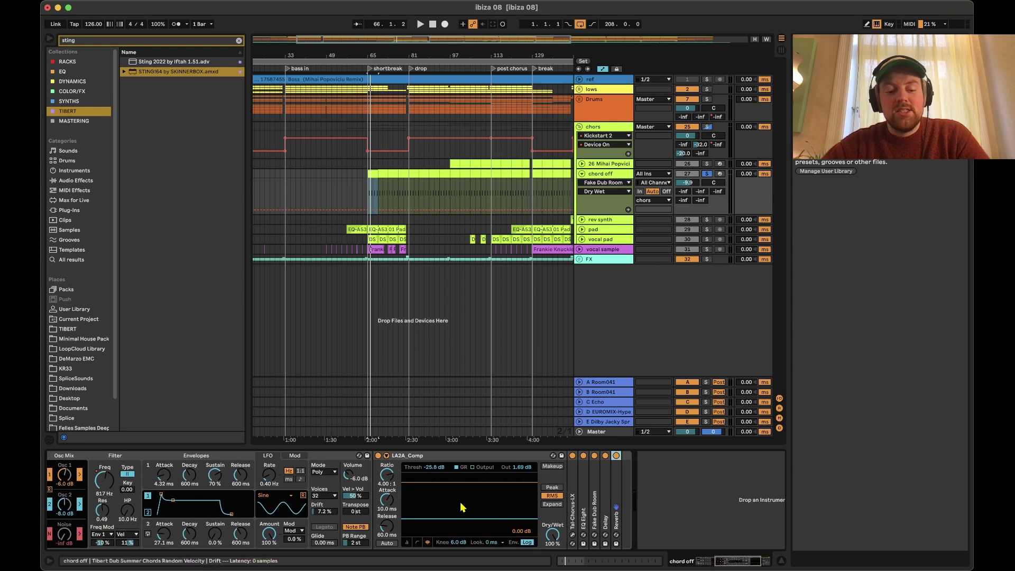
pyautogui.hscroll(-5, 461, 506)
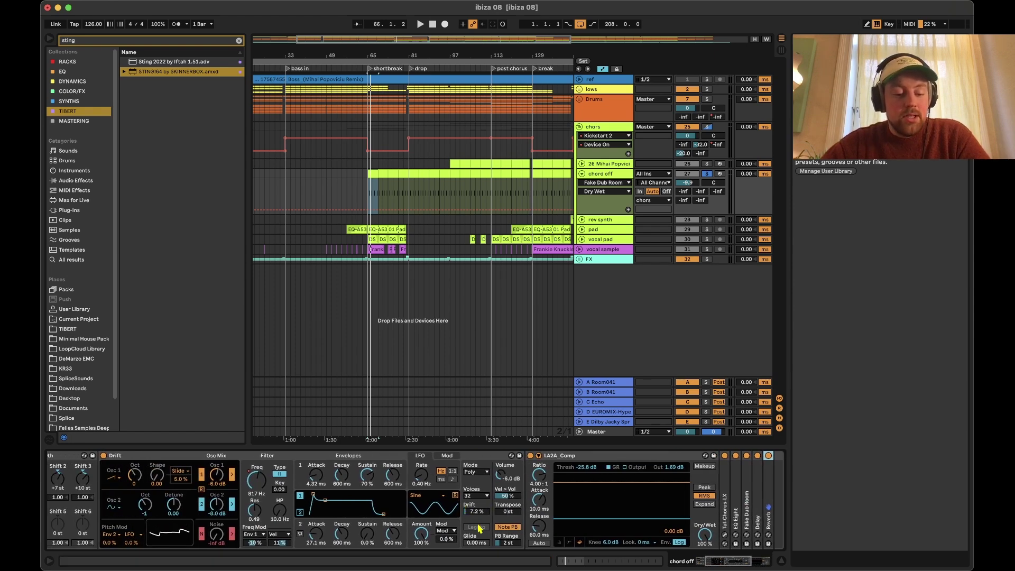
pyautogui.hscroll(-5, 480, 528)
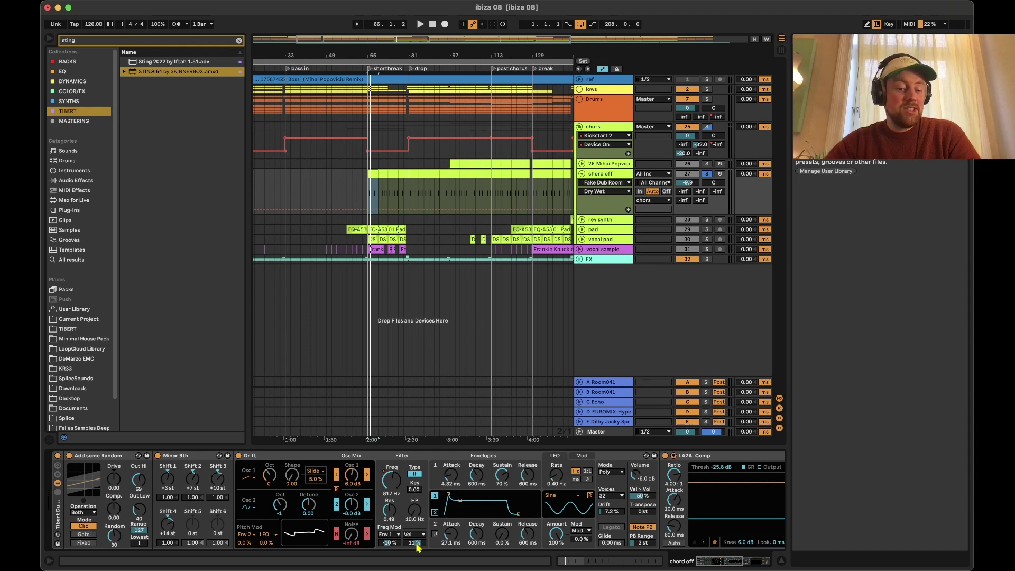
pyautogui.click(121, 457)
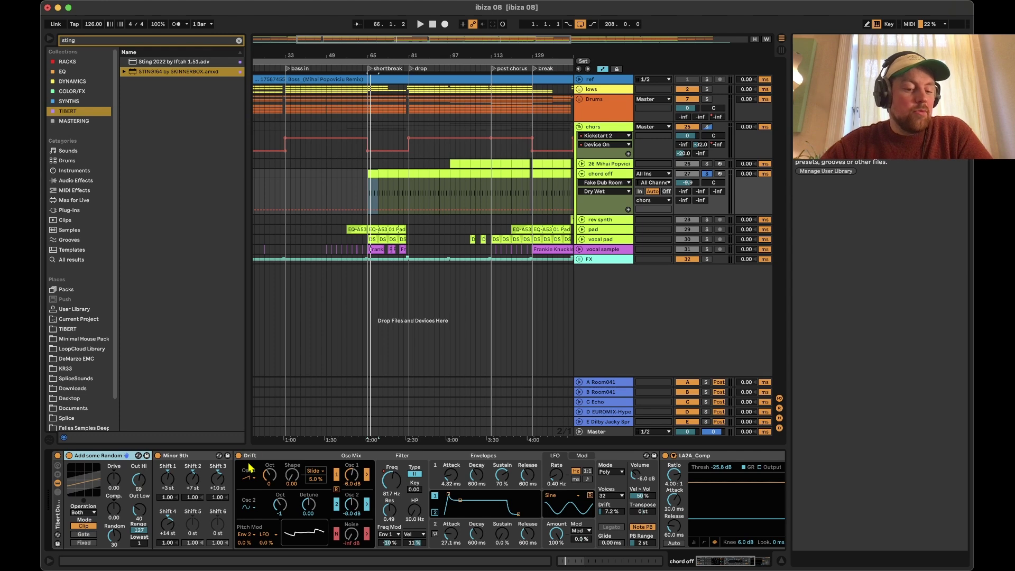
# - Solo and unfold the 26-Mihai Popoviciu 7th Drift track and listen to it from bar 97 and from bar 145
pyautogui.click(485, 163)
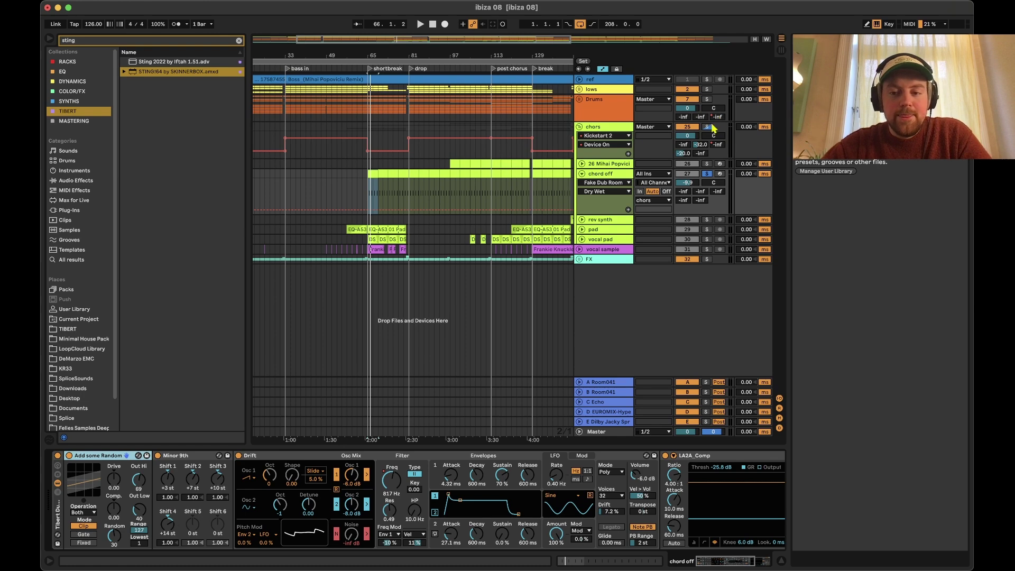
pyautogui.click(707, 164)
pyautogui.click(450, 162)
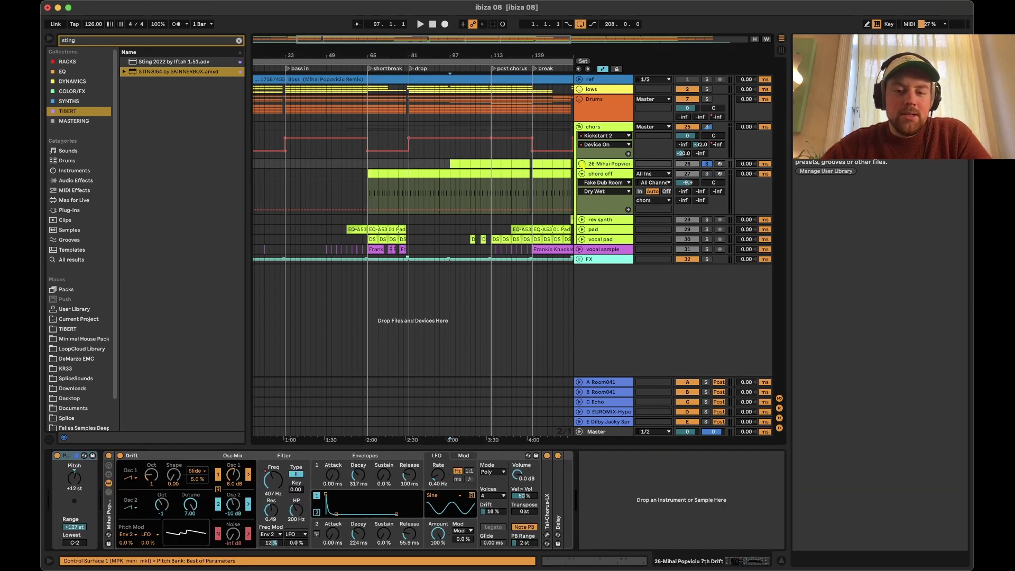
pyautogui.click(582, 164)
pyautogui.press('space')
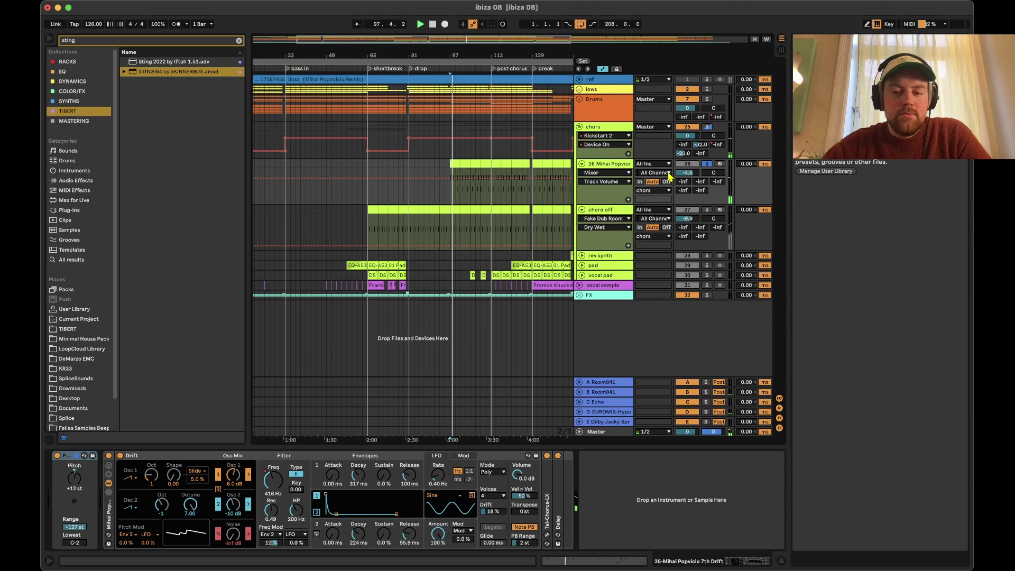
pyautogui.hscroll(5, 543, 167)
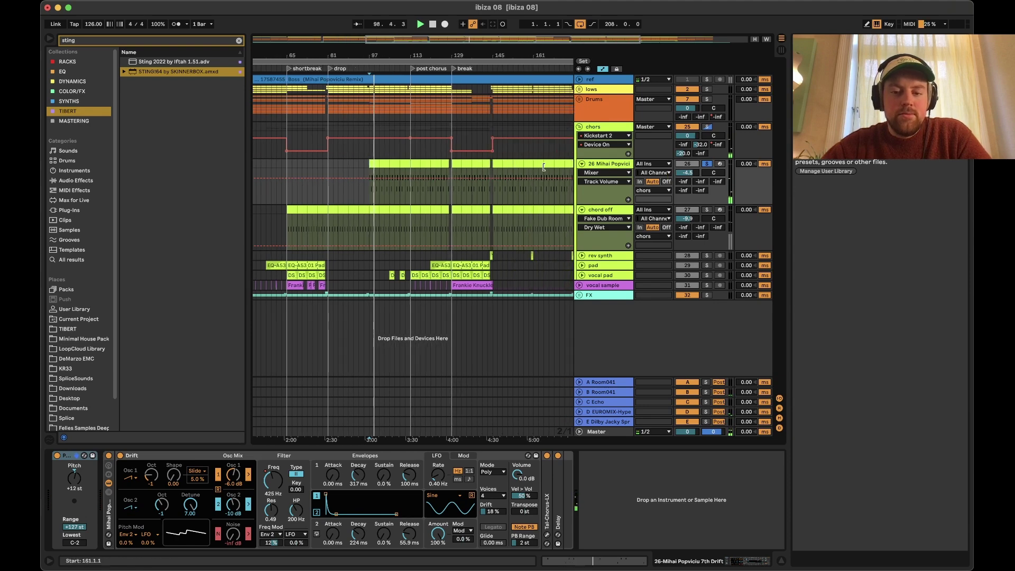
pyautogui.click(487, 162)
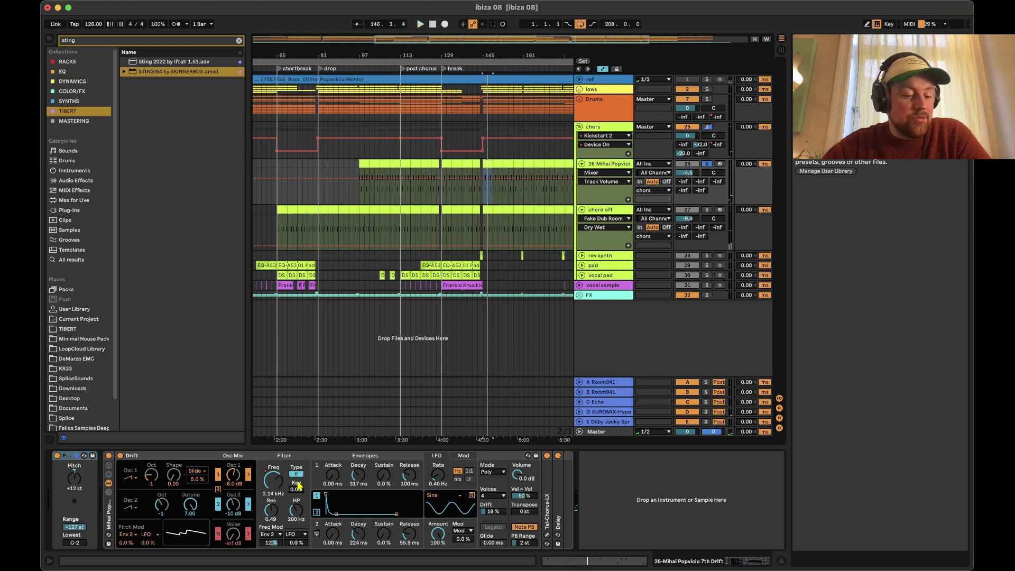
# - Unfold Tal-Chorus-LX and Delay on the 7th Drift track, view the chorus plug-in window, and replay the part from bar 145
pyautogui.click(548, 503)
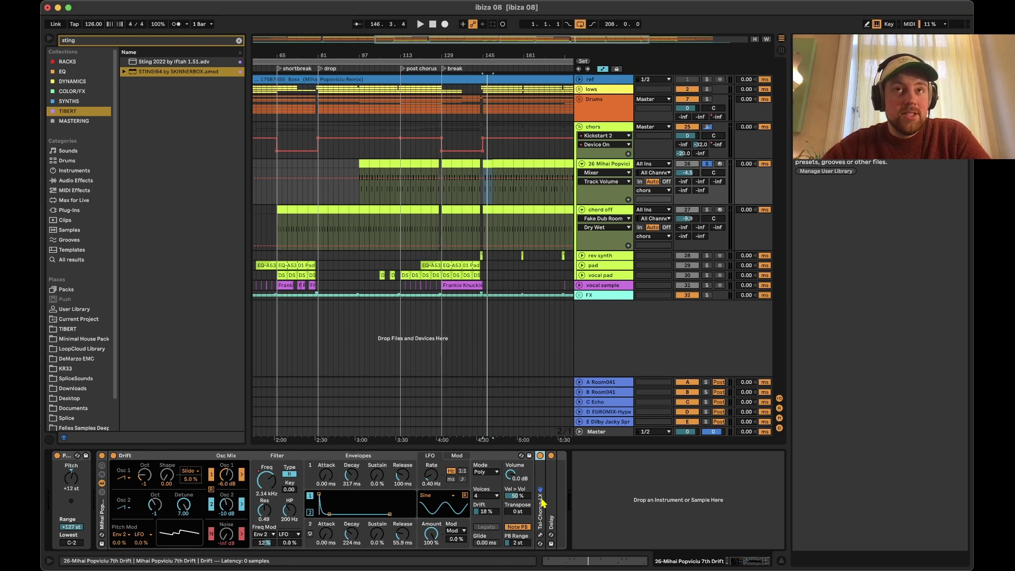
pyautogui.doubleClick(544, 502)
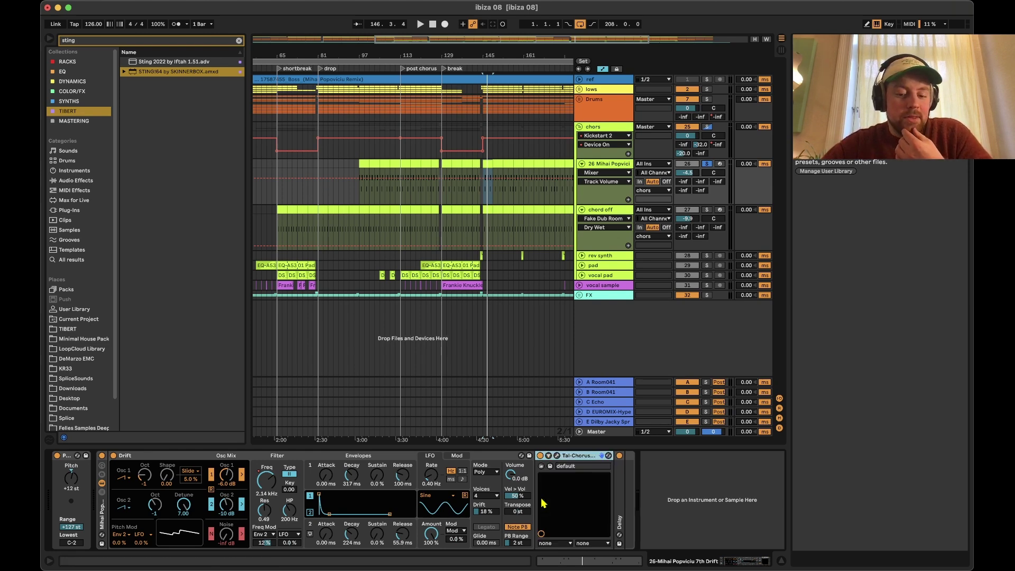
pyautogui.click(558, 457)
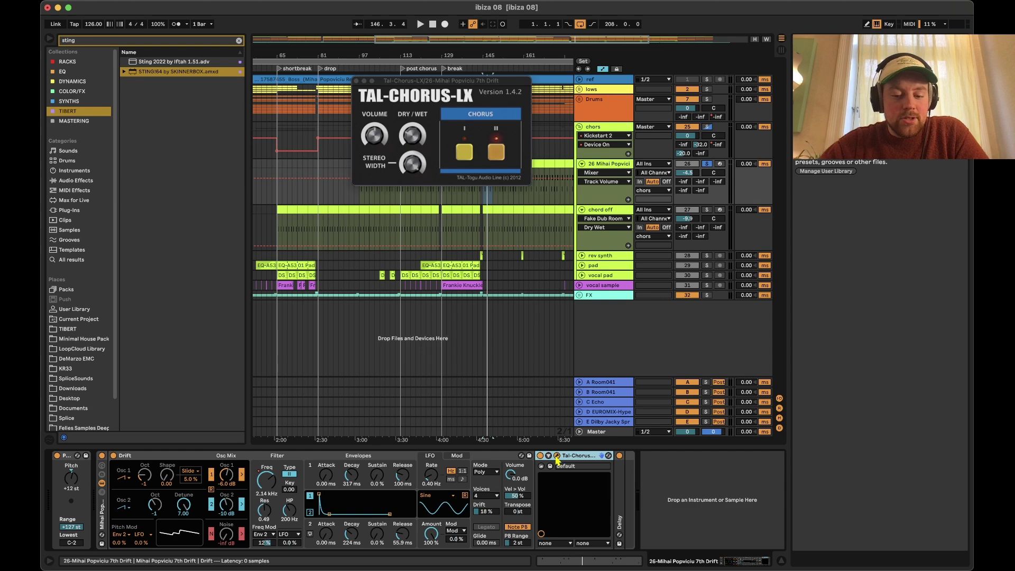
pyautogui.click(558, 456)
pyautogui.doubleClick(620, 507)
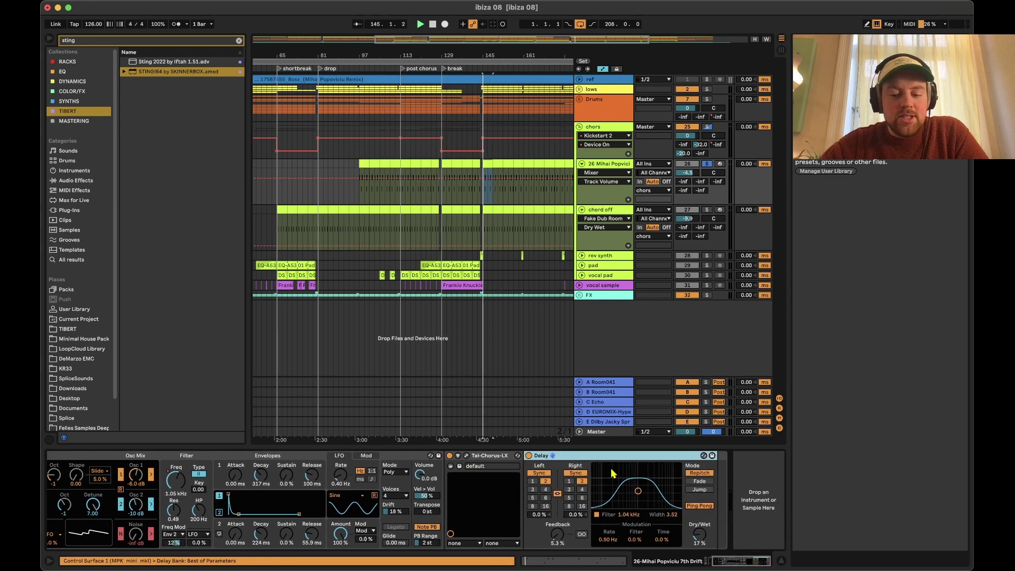
pyautogui.press('space')
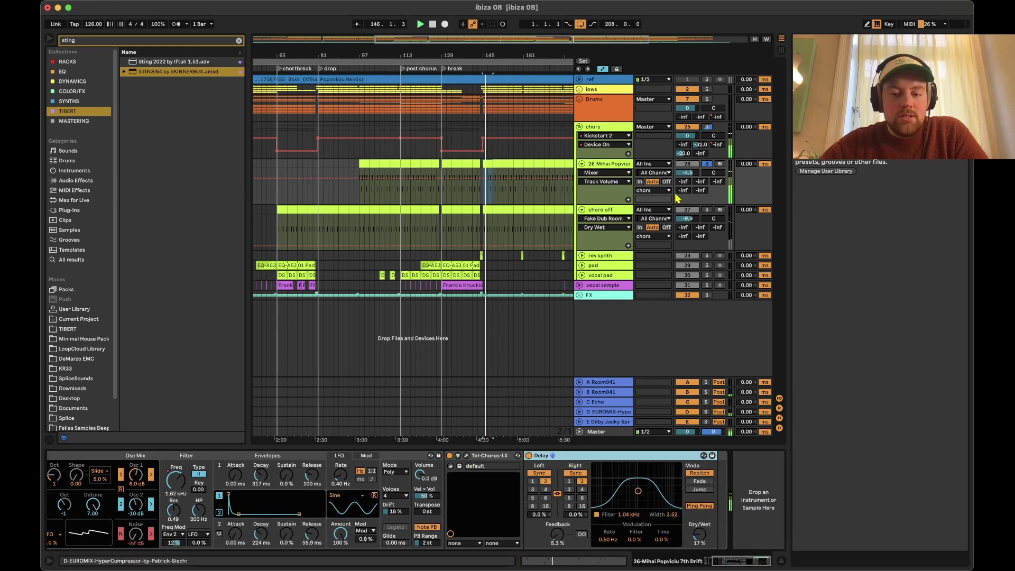
pyautogui.hscroll(-3, 349, 483)
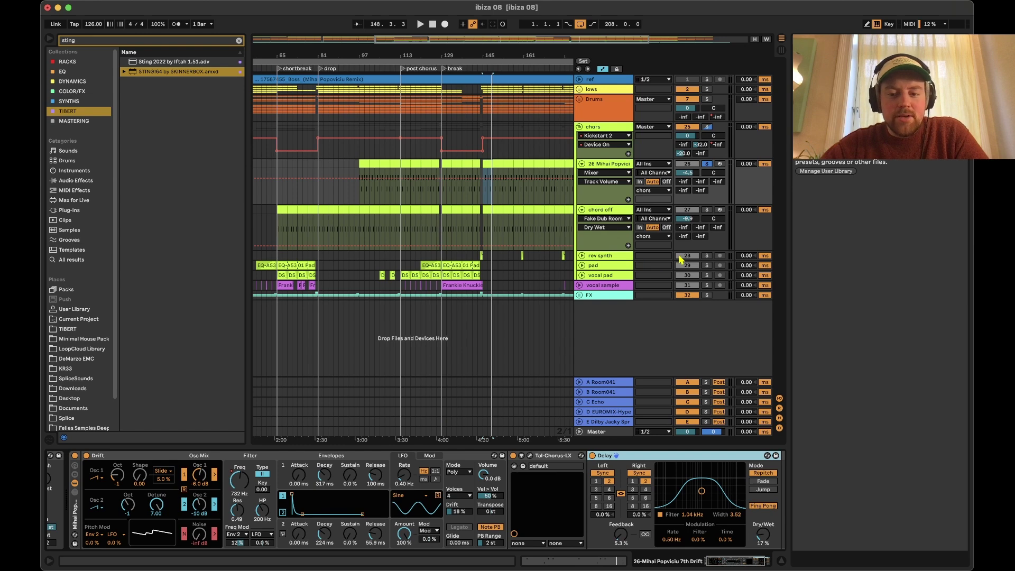
# - Solo the rev synth track and play its clip at bar 144
pyautogui.click(707, 256)
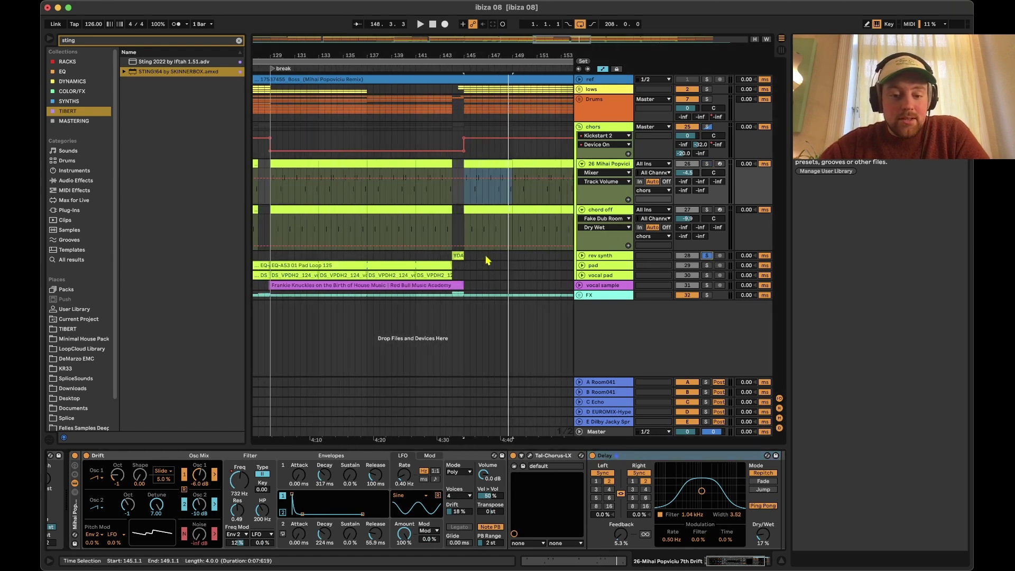
pyautogui.scroll(5, 459, 256)
pyautogui.click(459, 255)
pyautogui.press('space')
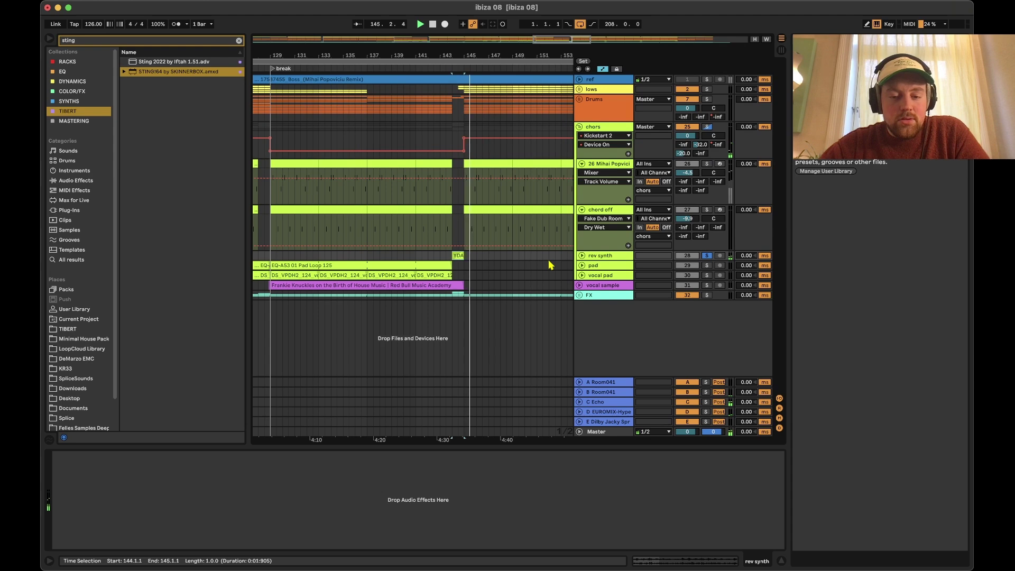
pyautogui.scroll(-2, 542, 256)
pyautogui.press('space')
# - Fold the chord off track and unfold rev synth to examine the clip's waveform at bar 144, folding the track again
pyautogui.click(598, 256)
pyautogui.click(581, 256)
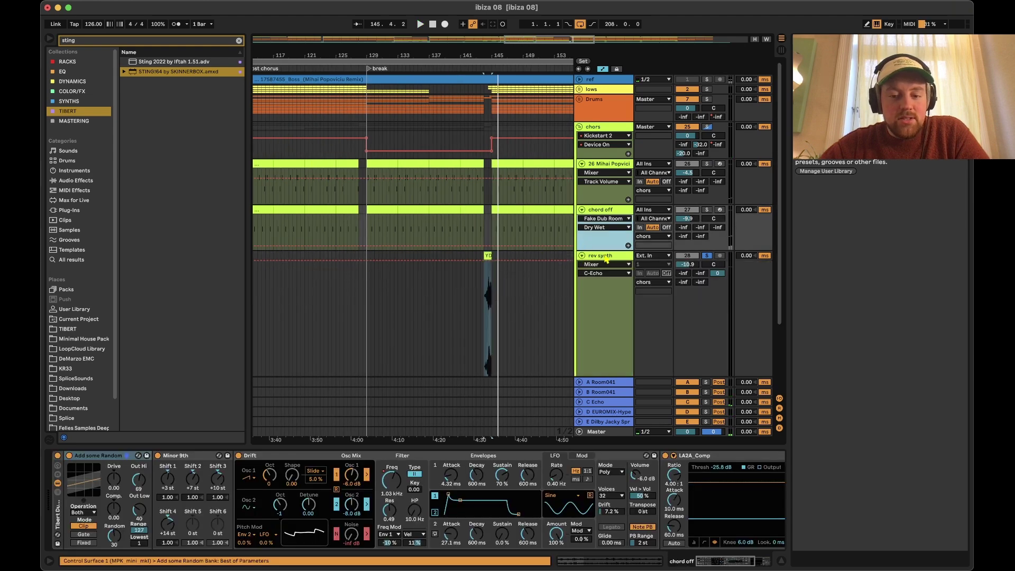
pyautogui.click(581, 210)
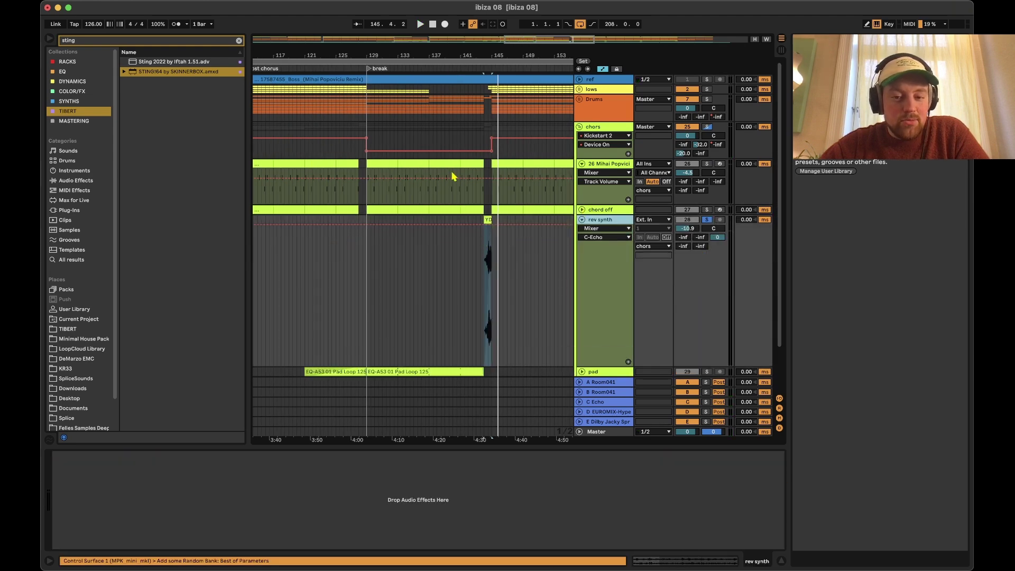
pyautogui.scroll(3, 485, 248)
pyautogui.click(502, 249)
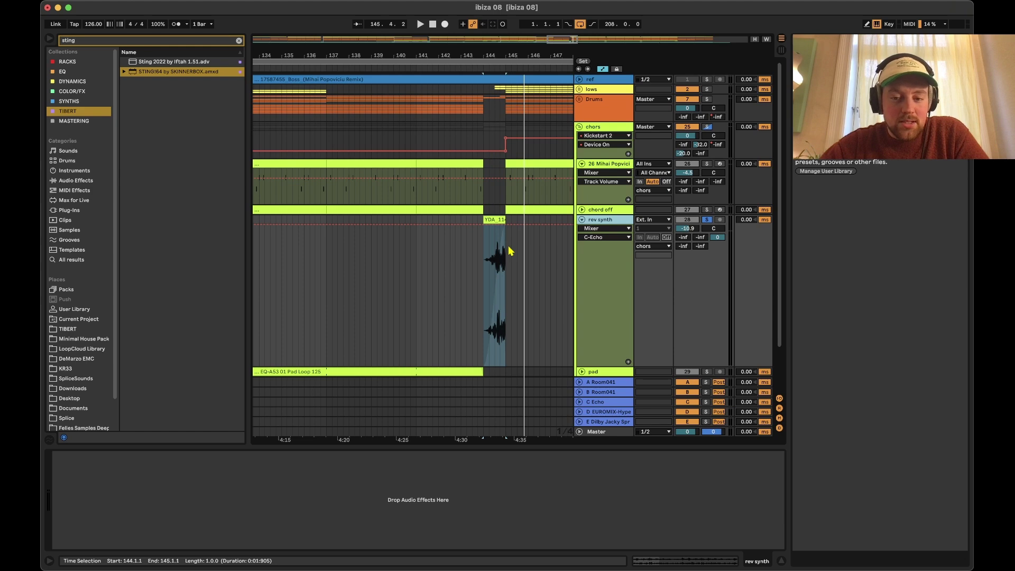
pyautogui.click(582, 220)
pyautogui.scroll(-3, 526, 242)
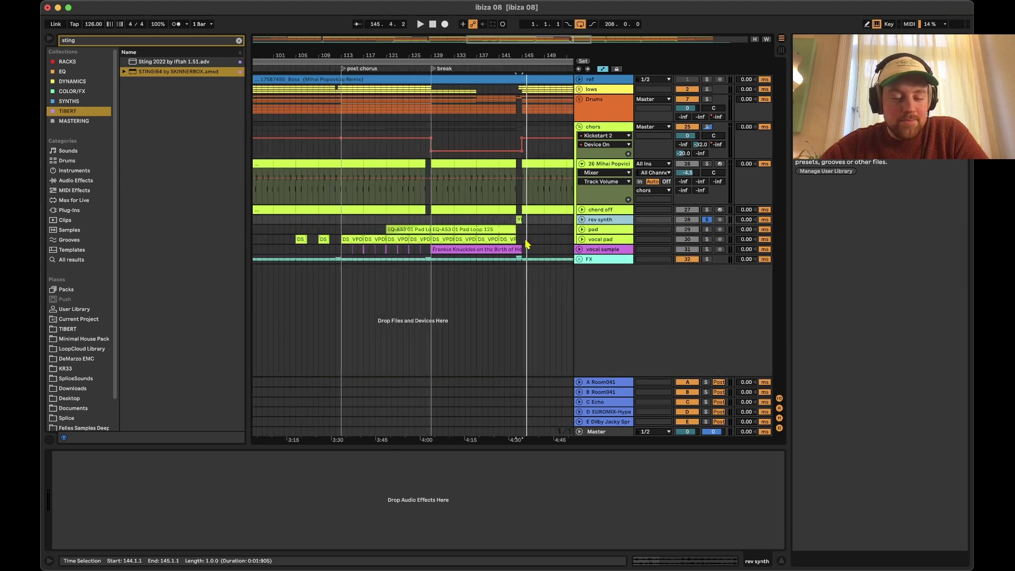
# - Check rev synth's send to the C Echo return by unfolding and refolding the track, and view the Echo return
pyautogui.hscroll(5, 525, 241)
pyautogui.click(581, 219)
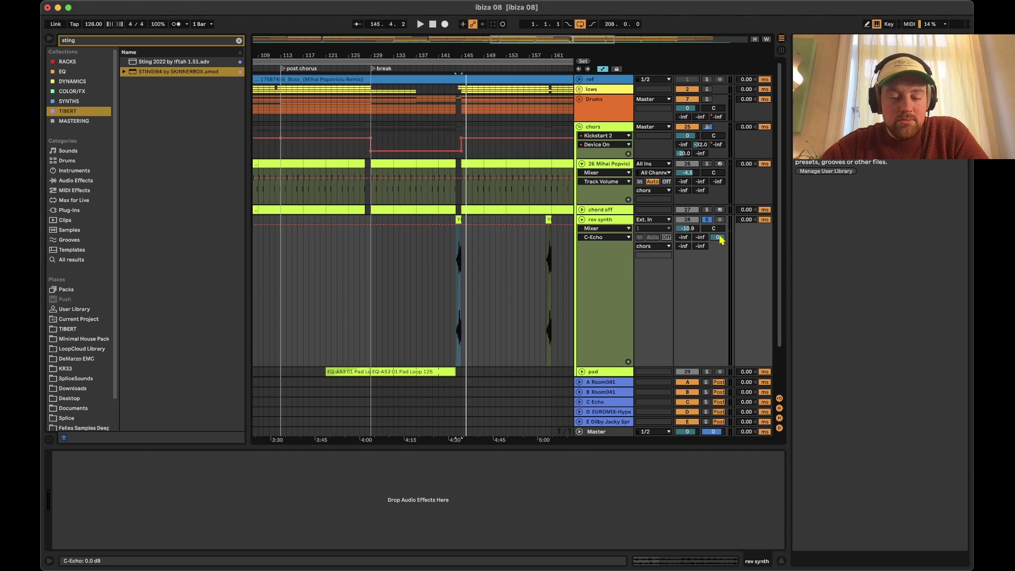
pyautogui.click(582, 220)
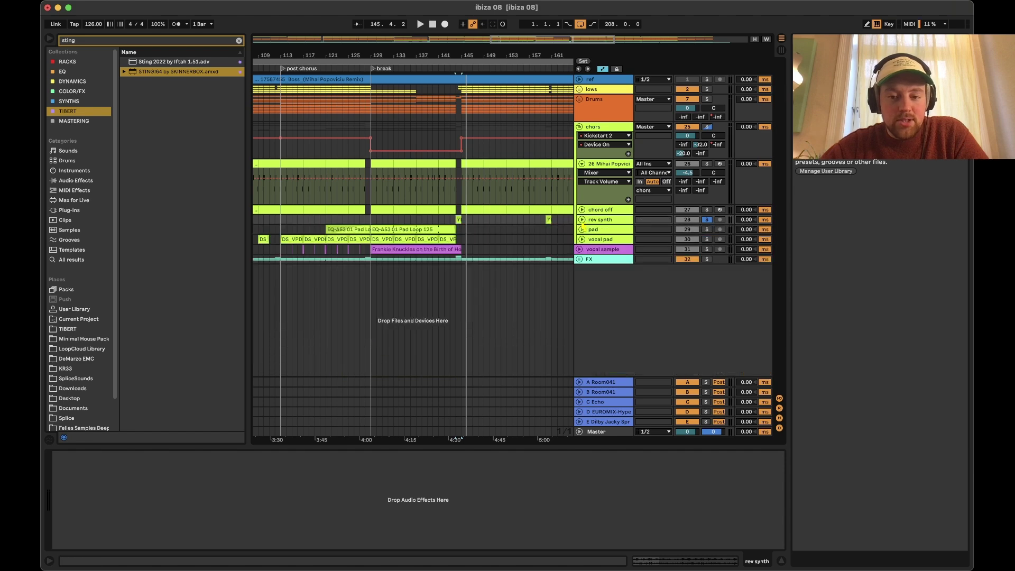
pyautogui.click(603, 403)
pyautogui.click(601, 223)
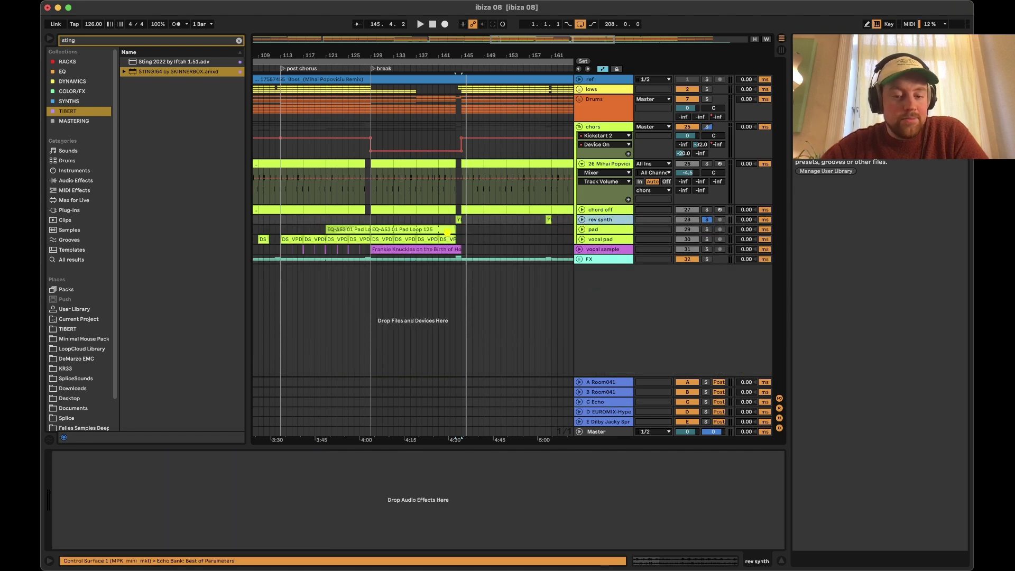
# - Unfold and solo the pad track and play its EQ-AS3 01 Pad Loop clip from the break at bar 129
pyautogui.click(421, 231)
pyautogui.click(582, 230)
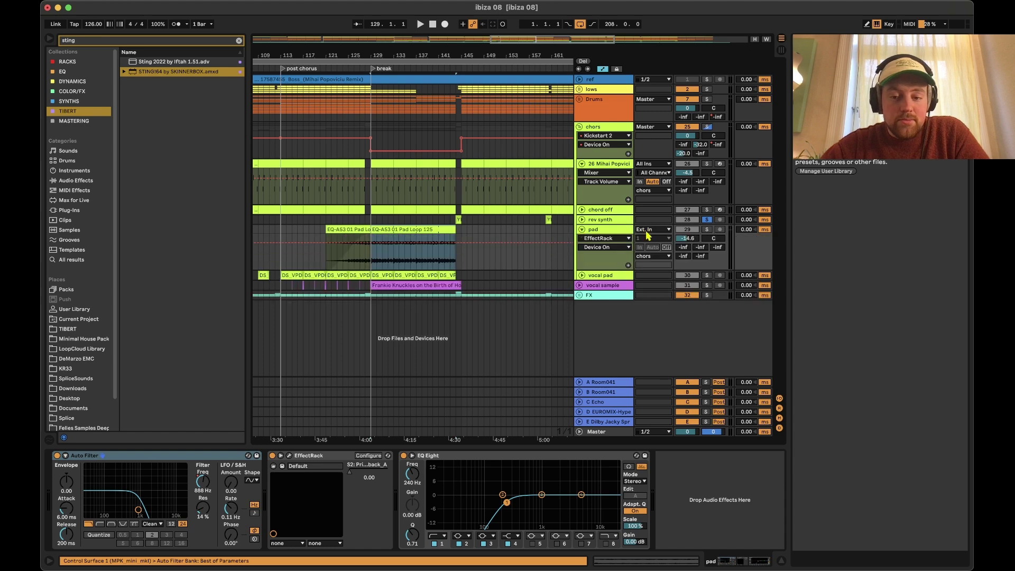
pyautogui.click(707, 229)
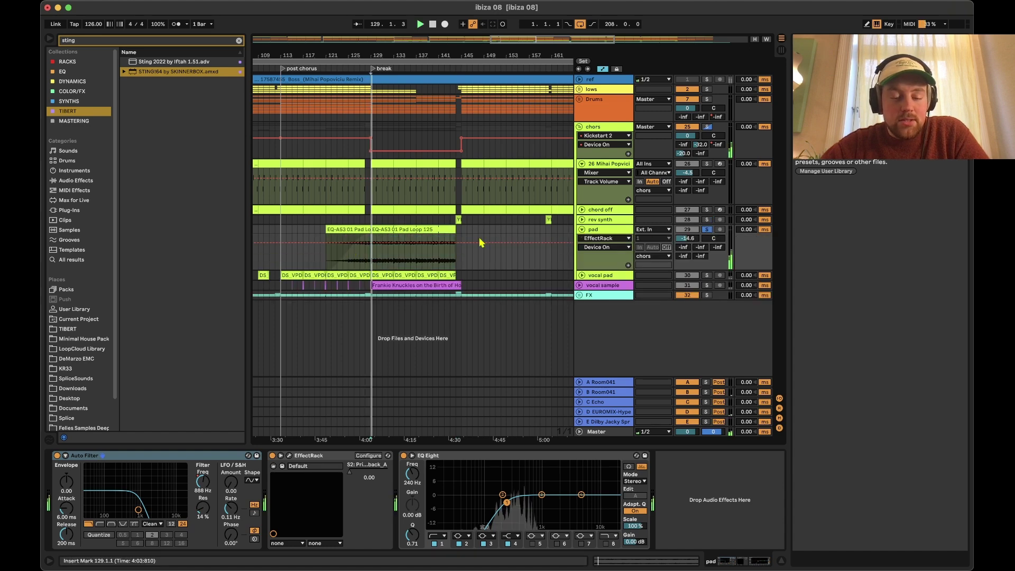
pyautogui.press('space')
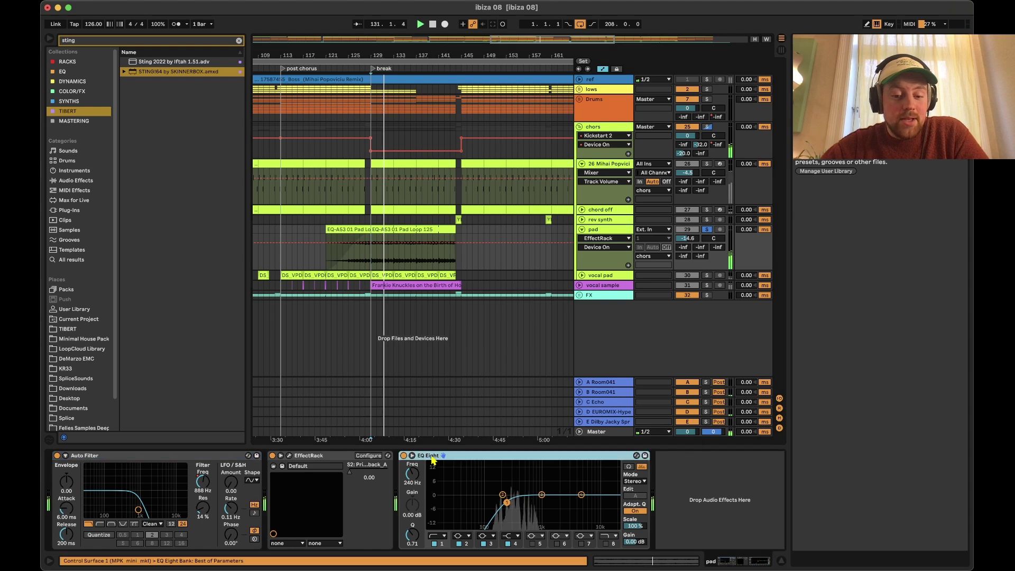
# - Group the pad track's Auto Filter, EffectRack and EQ Eight into a rack and play the clip with the rack bypassed, then active
pyautogui.press('space')
pyautogui.click(213, 457)
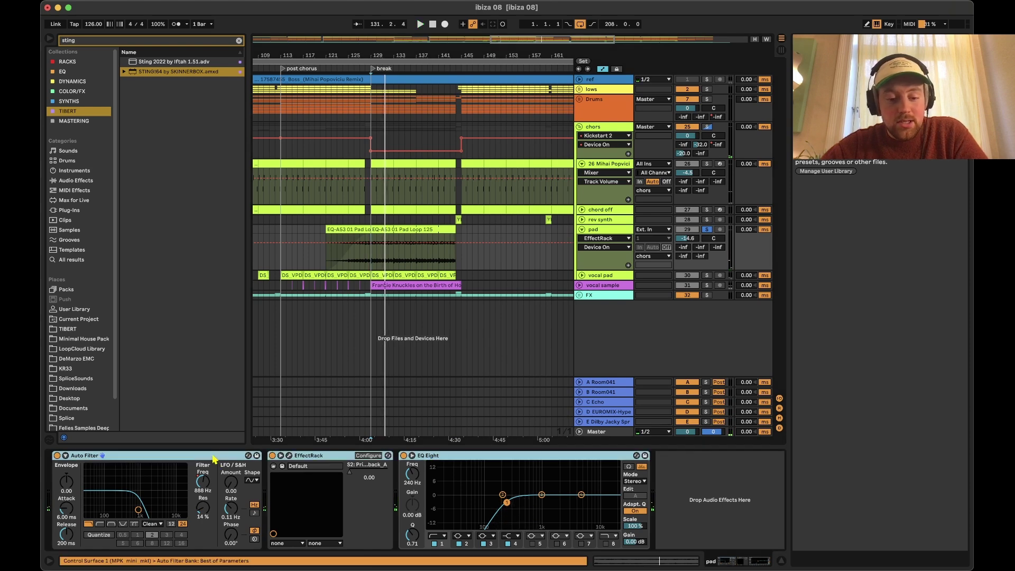
pyautogui.press('super+g')
pyautogui.press('space')
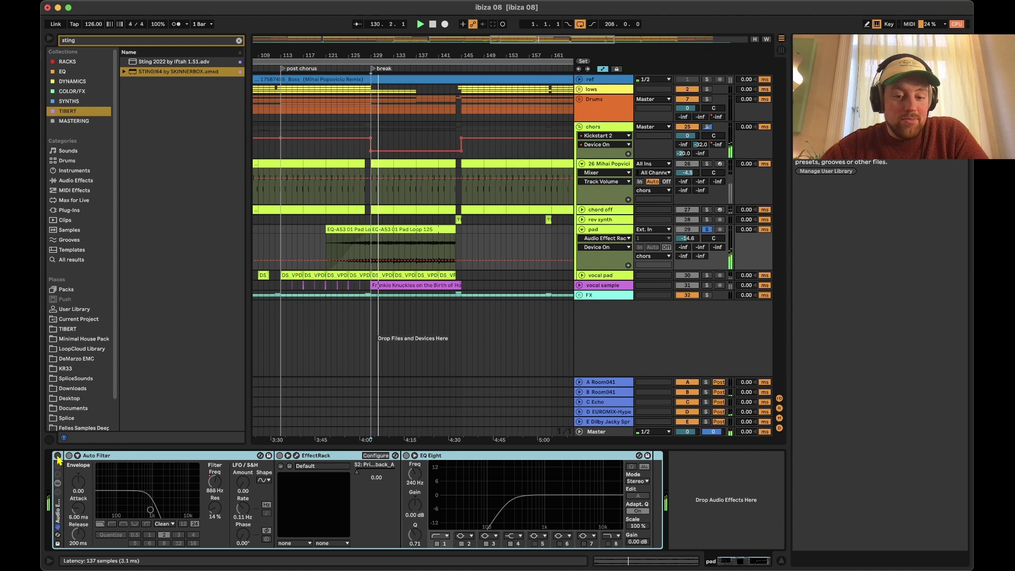
pyautogui.click(58, 456)
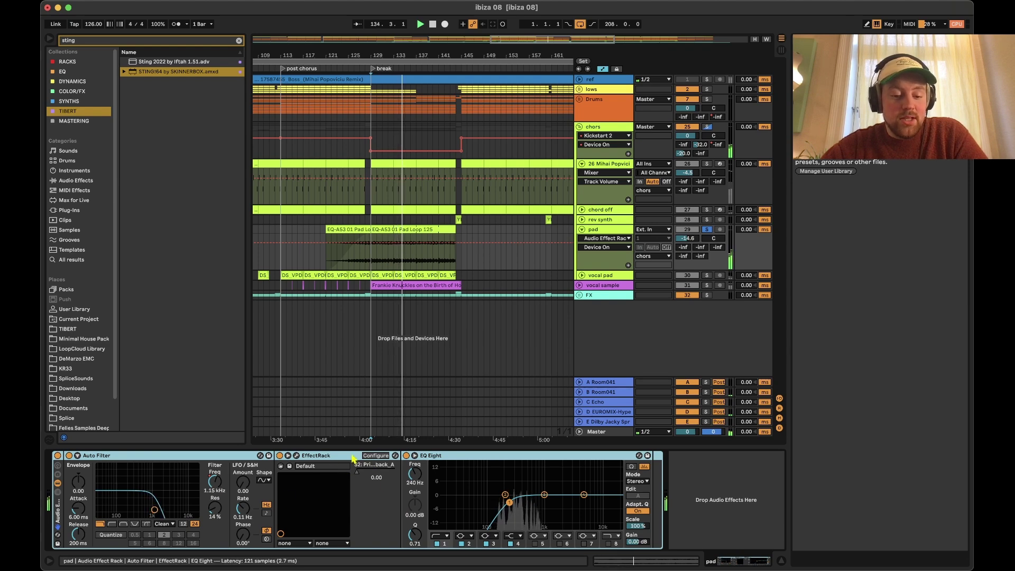
# - View the FilterFreak and PrimalTap modules in pad's EffectRack plug-in, close it and collapse the rack's devices
pyautogui.click(327, 458)
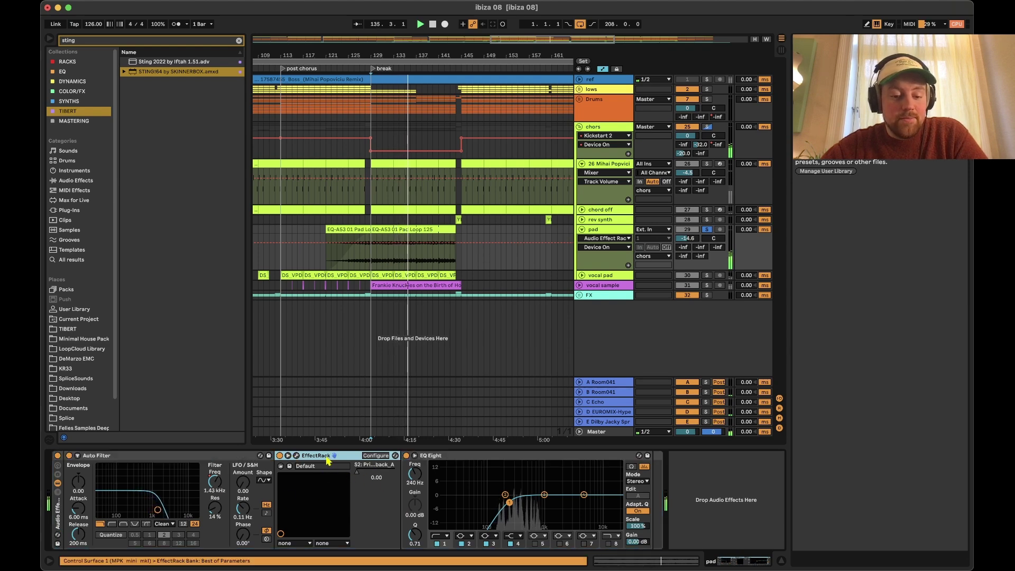
pyautogui.click(333, 456)
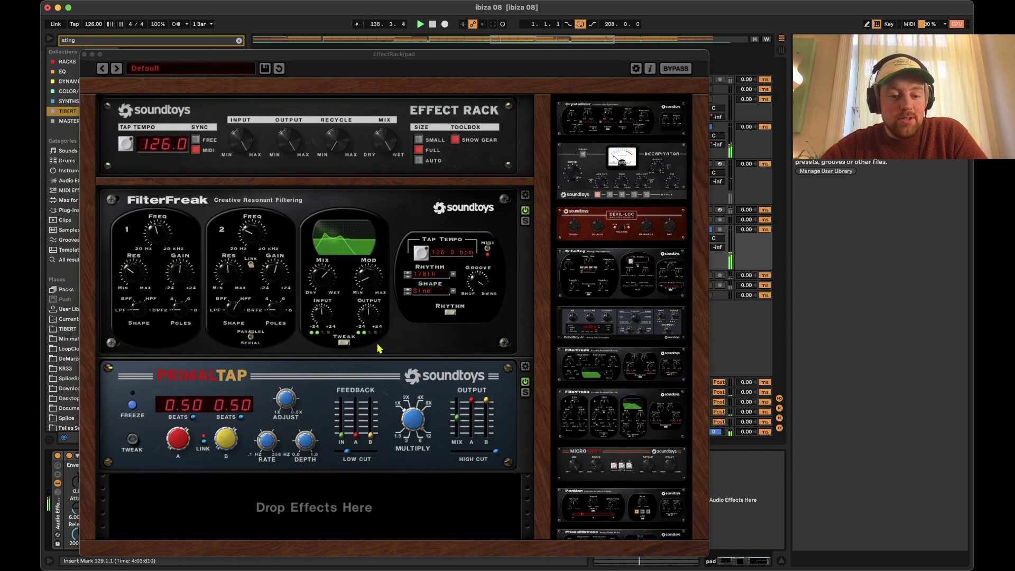
pyautogui.click(84, 54)
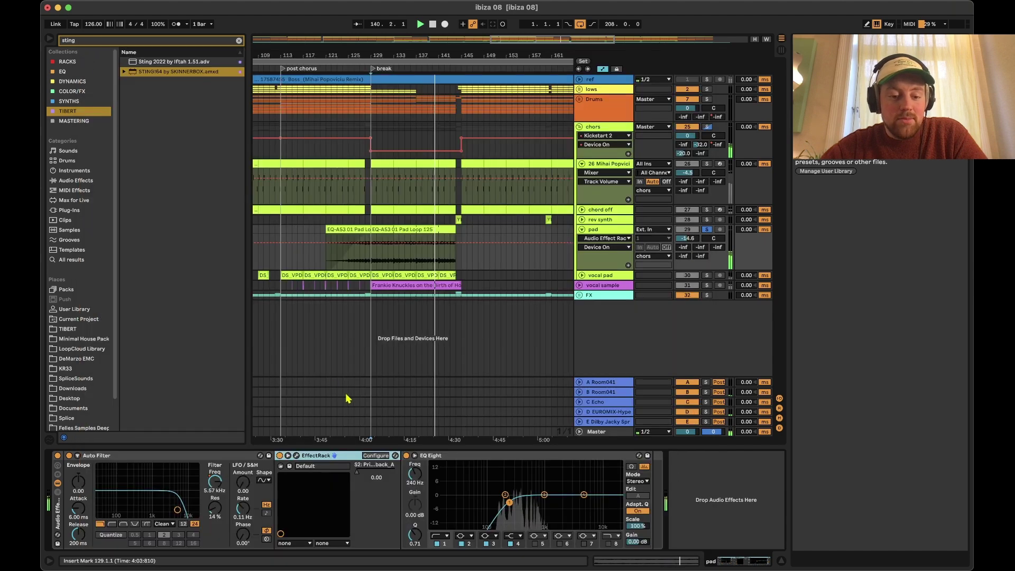
pyautogui.doubleClick(335, 458)
pyautogui.doubleClick(317, 456)
pyautogui.doubleClick(236, 457)
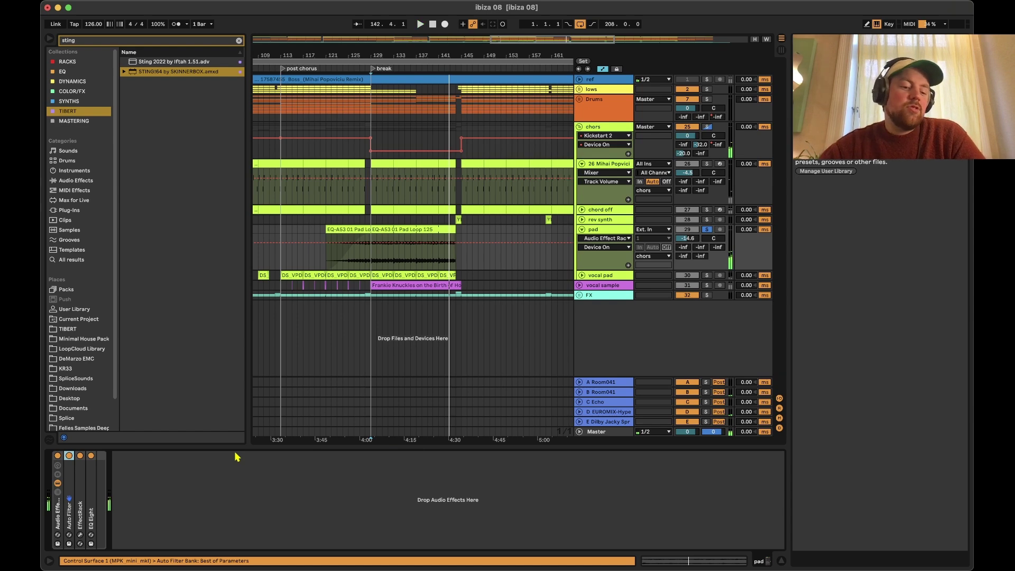
# - Solo and unfold the vocal pad track and select its clip at the break, bar 129
pyautogui.click(707, 276)
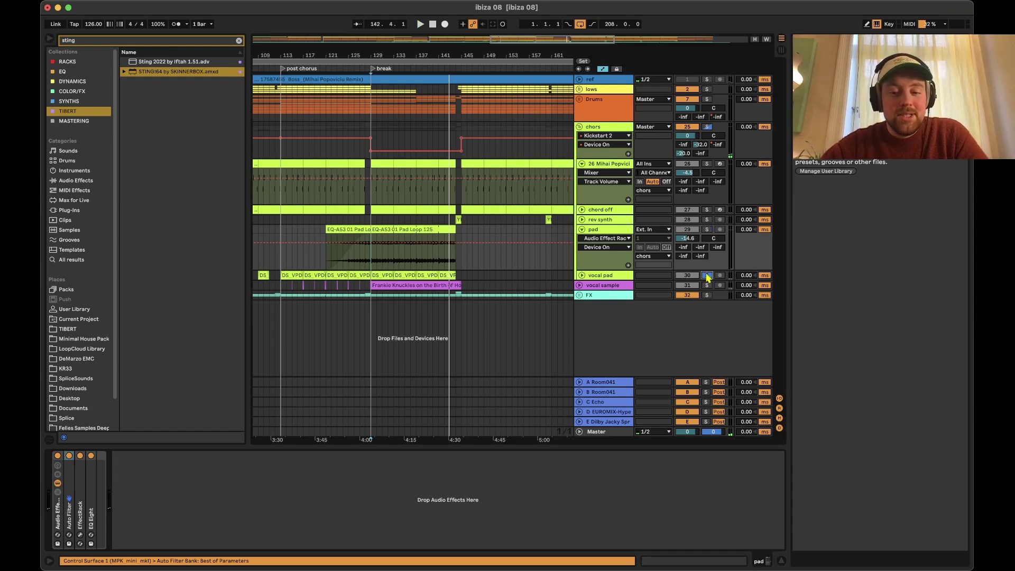
pyautogui.click(608, 275)
pyautogui.click(582, 275)
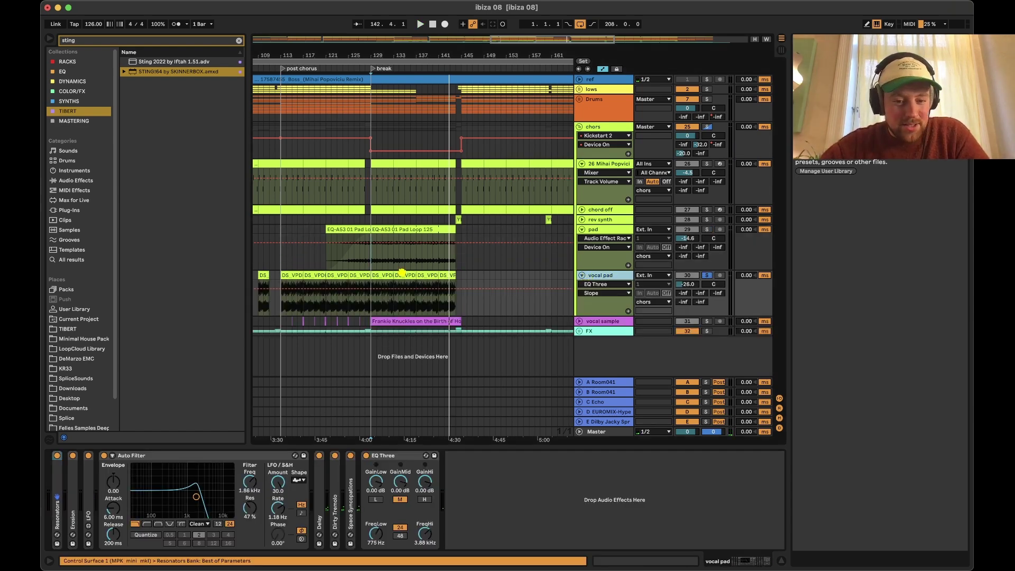
pyautogui.click(382, 274)
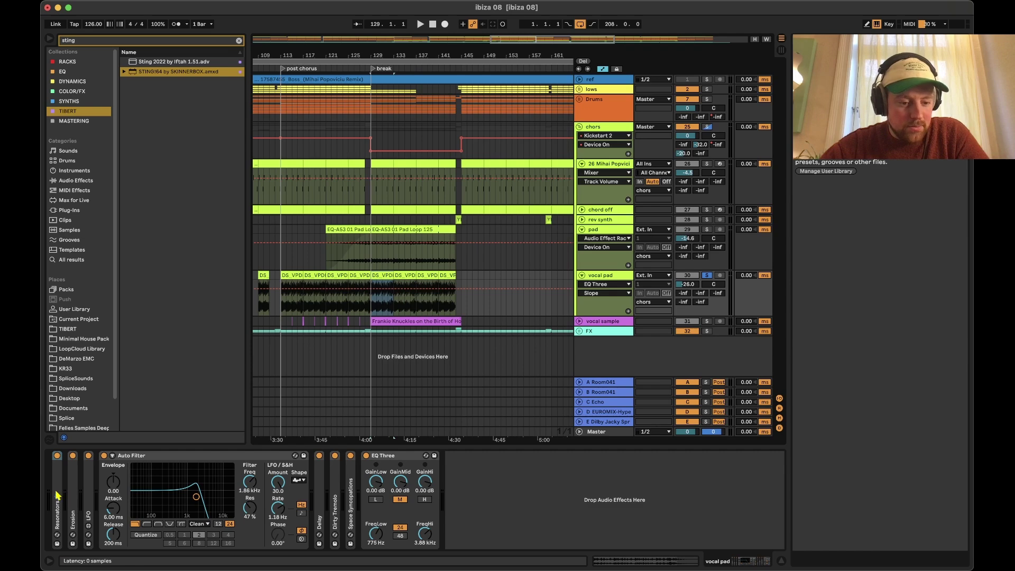
# - Group all vocal pad devices into a rack, bypass it and play the dry vocal clip while checking its waveform
pyautogui.click(397, 459)
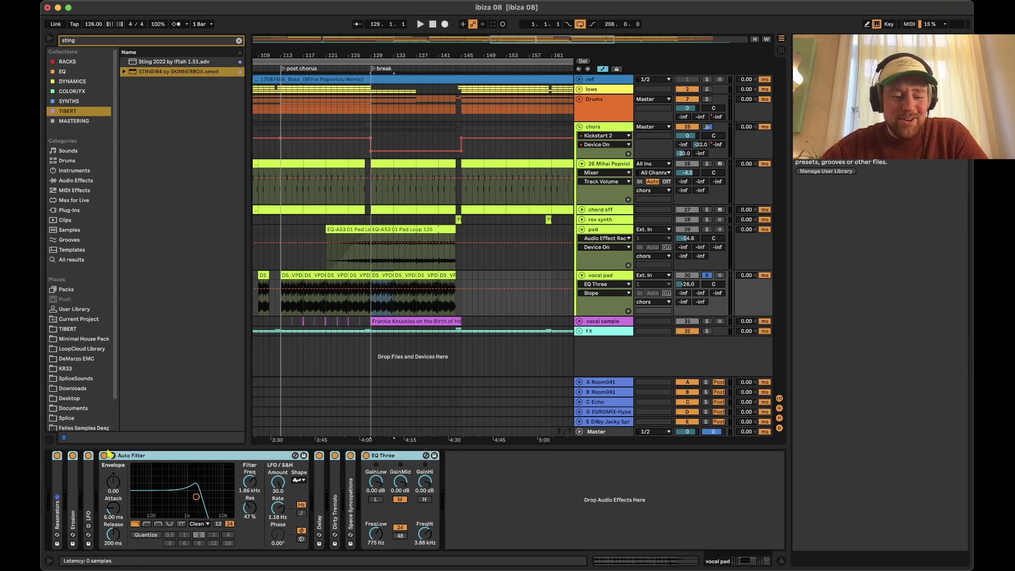
pyautogui.press('super+g')
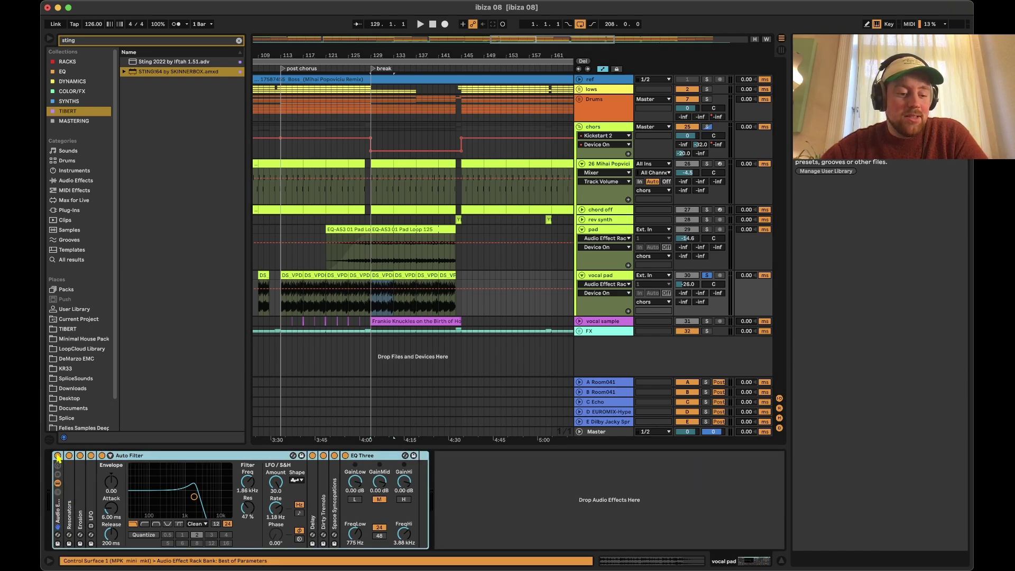
pyautogui.click(58, 455)
pyautogui.press('space')
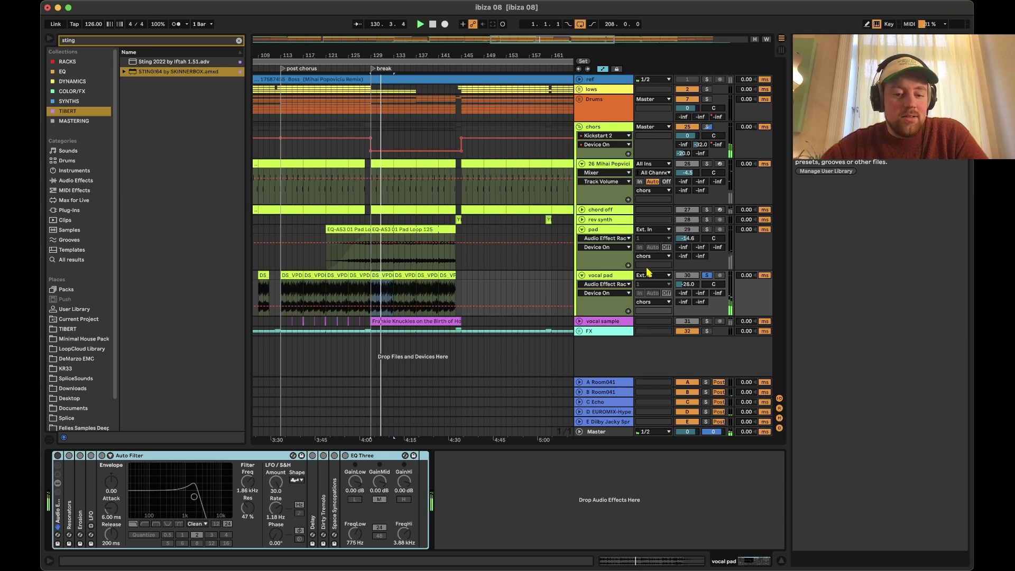
pyautogui.doubleClick(385, 275)
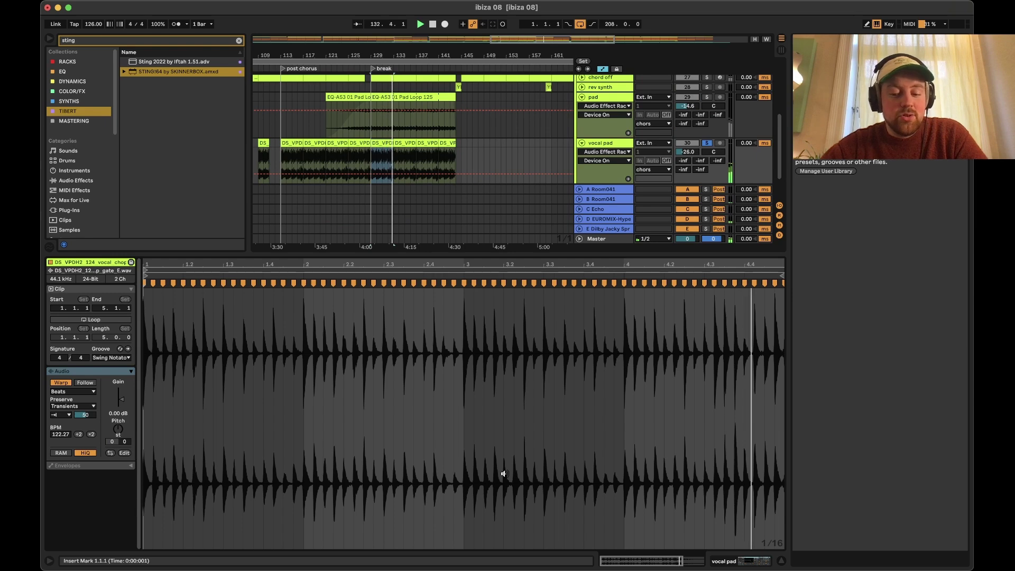
pyautogui.click(754, 561)
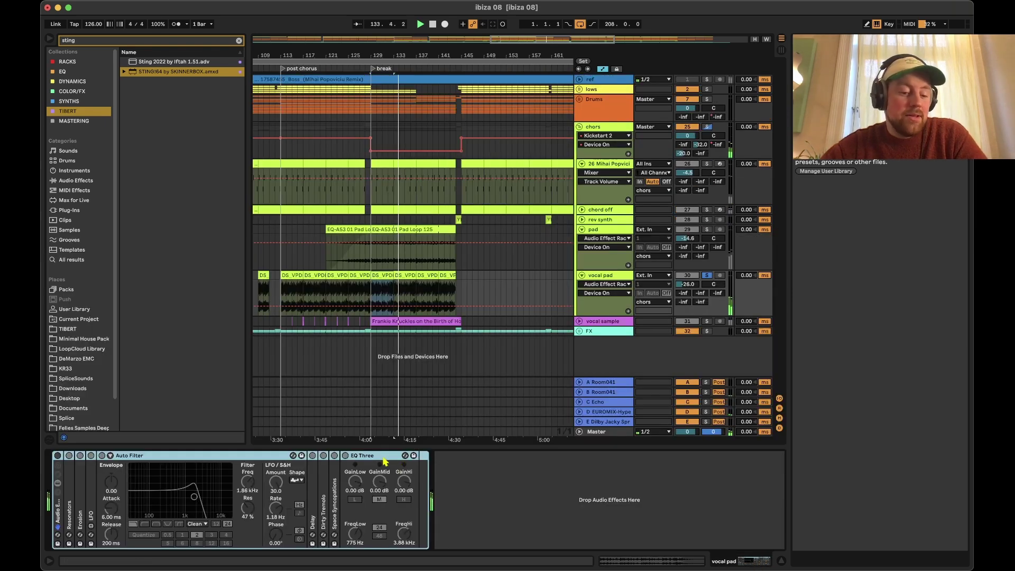
# - Expand Resonators, group the devices from Erosion to EQ Three into a nested rack and play with only Resonators active
pyautogui.doubleClick(69, 482)
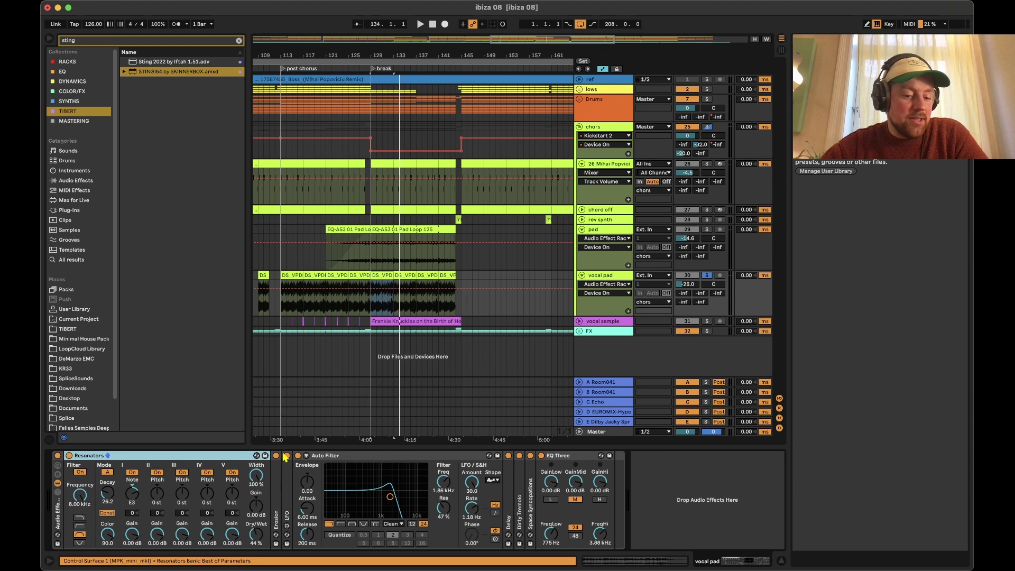
pyautogui.click(279, 479)
pyautogui.keyDown('shift'); pyautogui.click(578, 460); pyautogui.keyUp('shift')
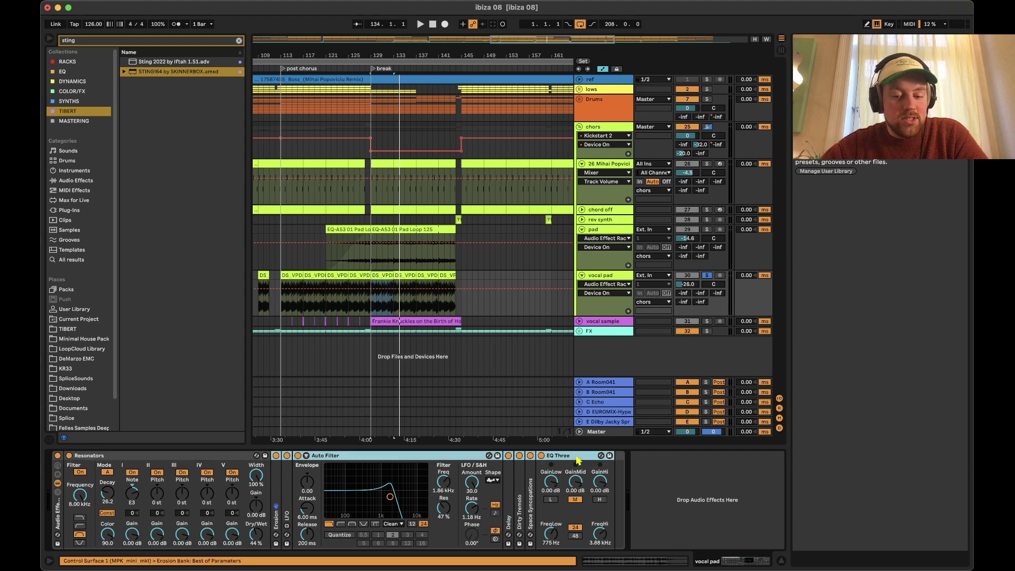
pyautogui.press('super+g')
pyautogui.press('space')
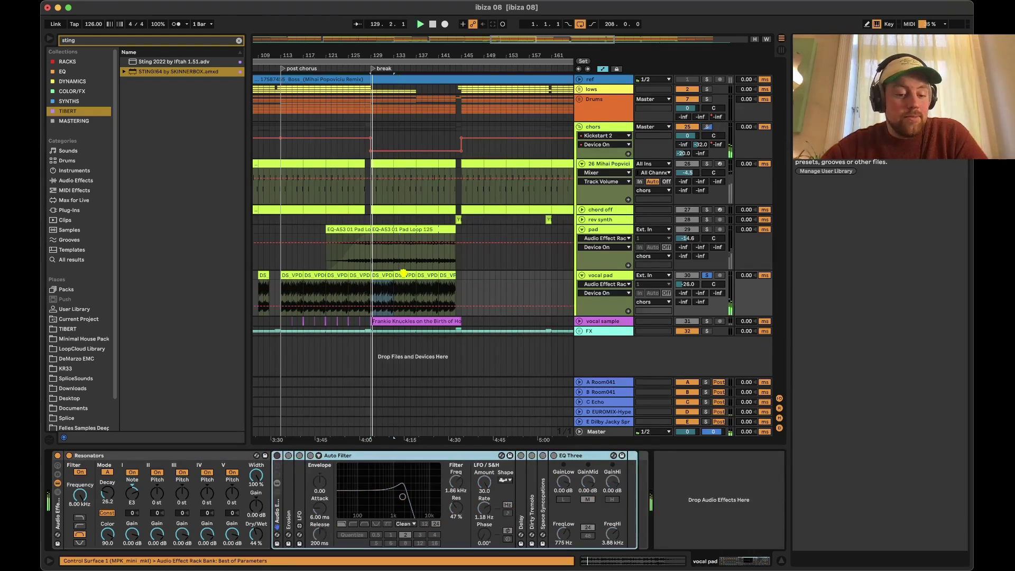
# - Audition Resonators at 100% Dry/Wet and undo the change
pyautogui.moveTo(256, 535); pyautogui.dragTo(256, 502)
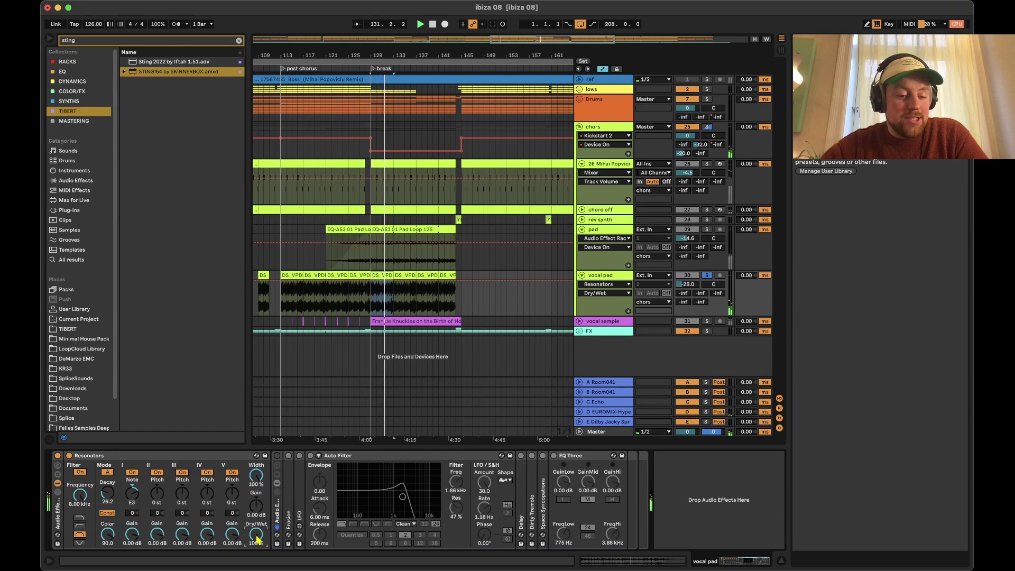
pyautogui.press('super+z')
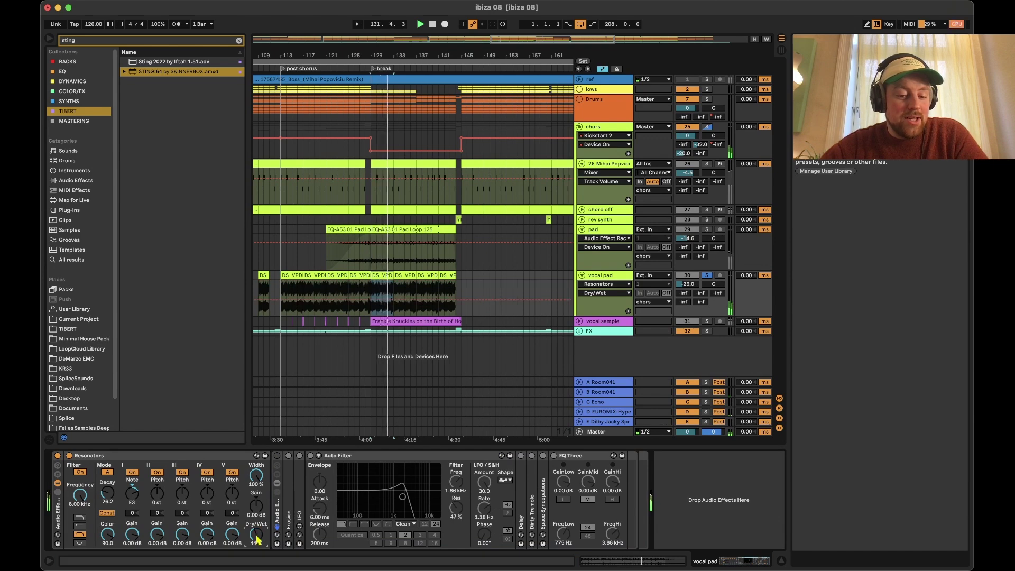
# - Collapse the Auto Filter and EQ Three devices inside vocal pad's nested rack
pyautogui.click(278, 518)
pyautogui.doubleClick(354, 456)
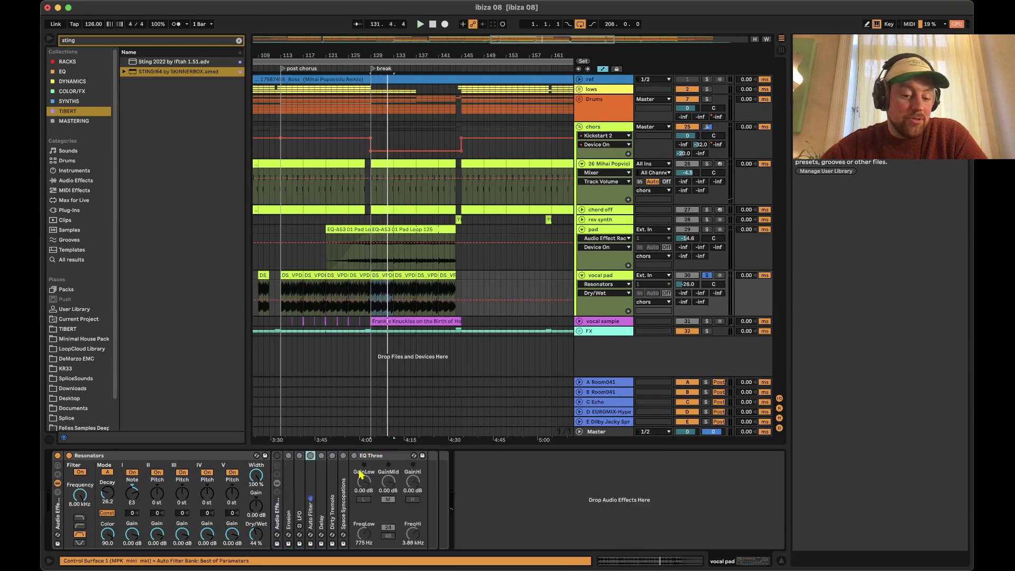
pyautogui.doubleClick(388, 456)
pyautogui.keyDown('shift'); pyautogui.click(300, 494); pyautogui.keyUp('shift')
pyautogui.press('super+g')
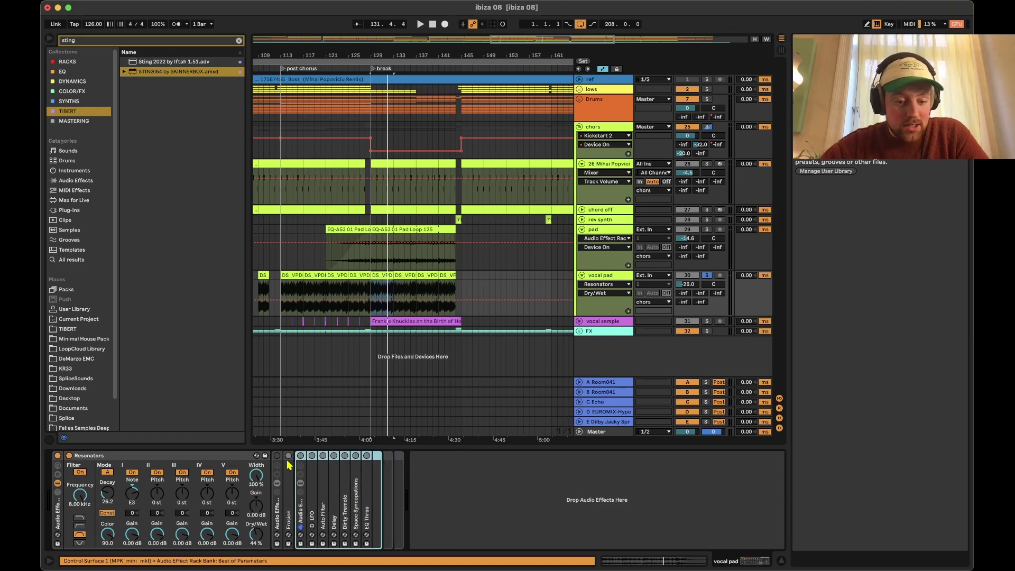
pyautogui.press('0')
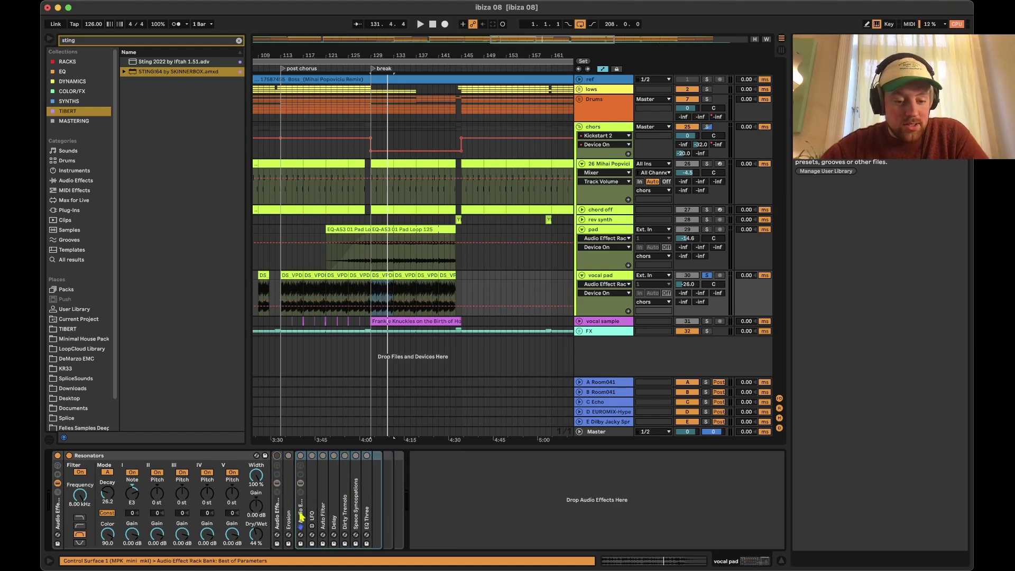
pyautogui.press('super+shift+g')
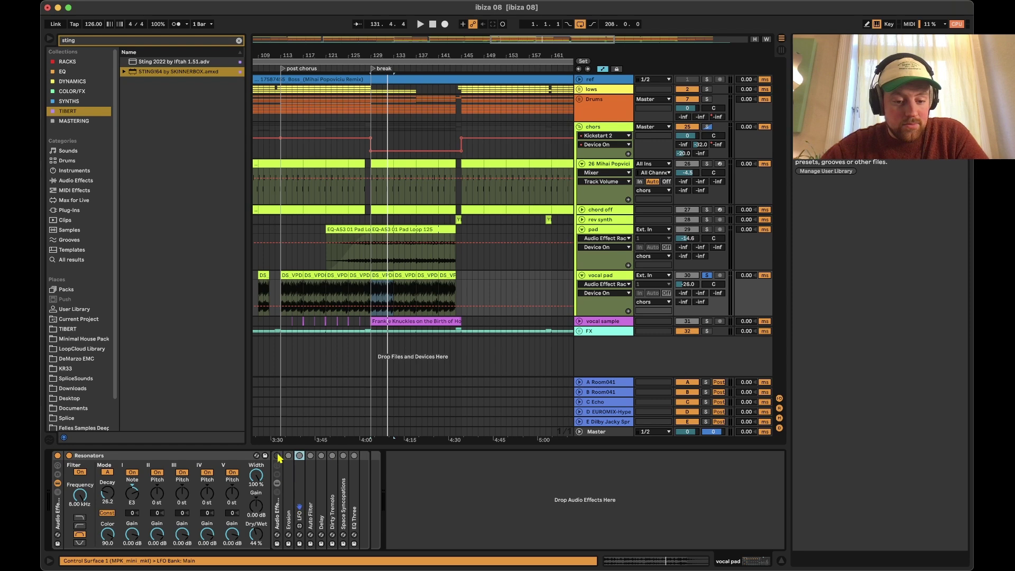
# - Switch off the devices from LFO to EQ Three, expand Erosion and play the vocal pad from bar 129 with Erosion active
pyautogui.press('0')
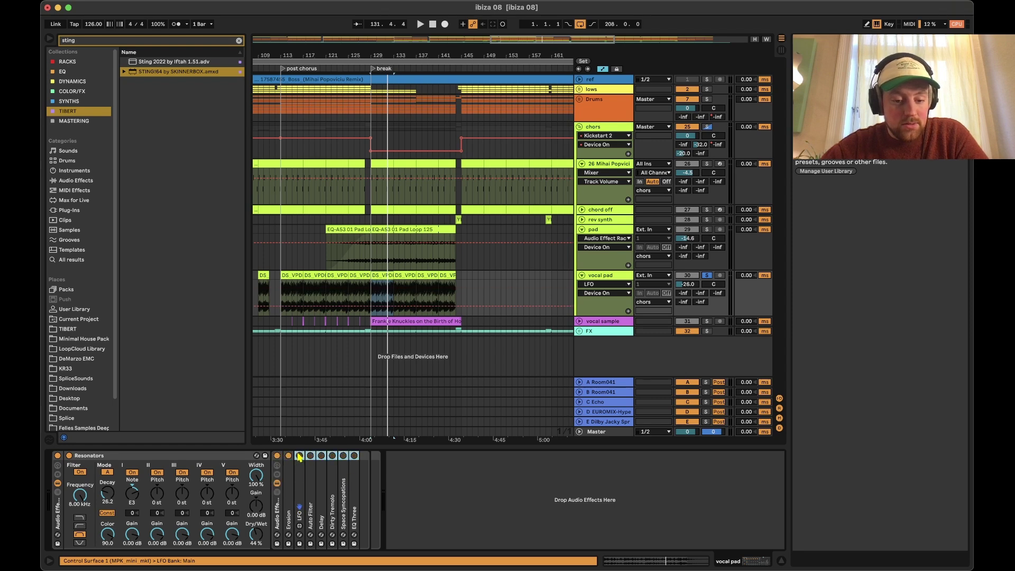
pyautogui.doubleClick(290, 482)
pyautogui.press('space')
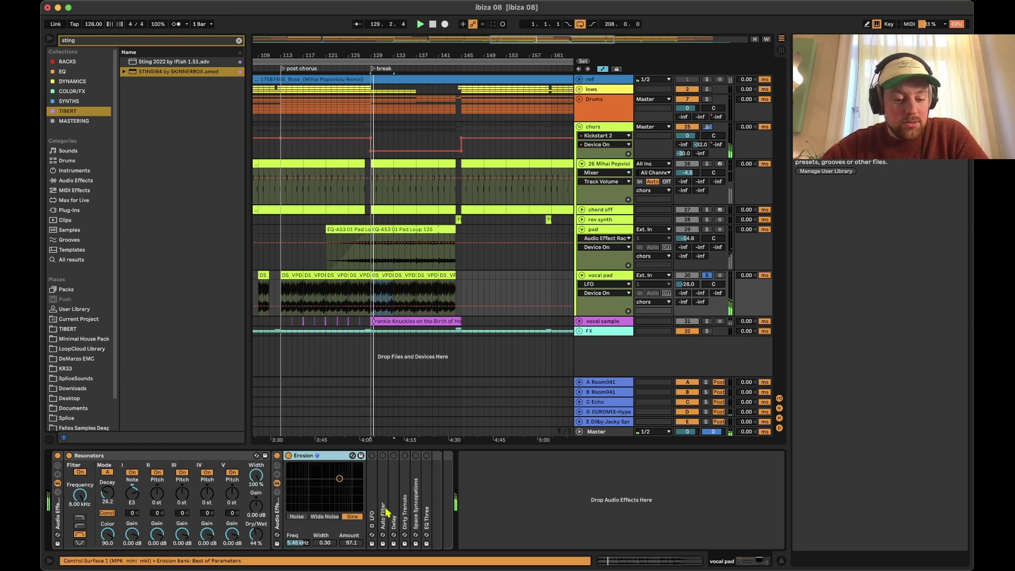
# - Switch on and expand the LFO after Erosion to hear its random modulation on the vocal pad
pyautogui.click(376, 480)
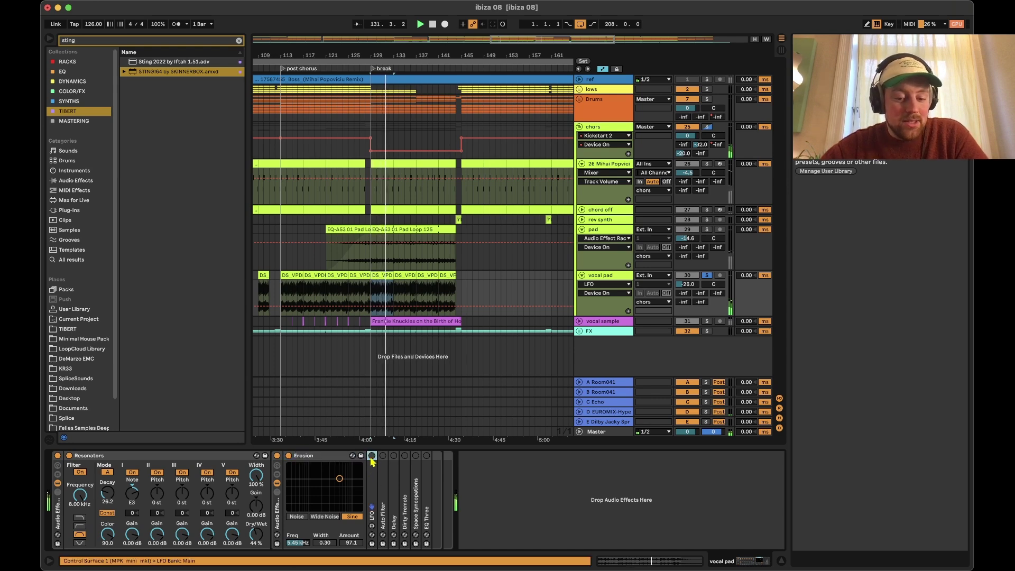
pyautogui.doubleClick(373, 473)
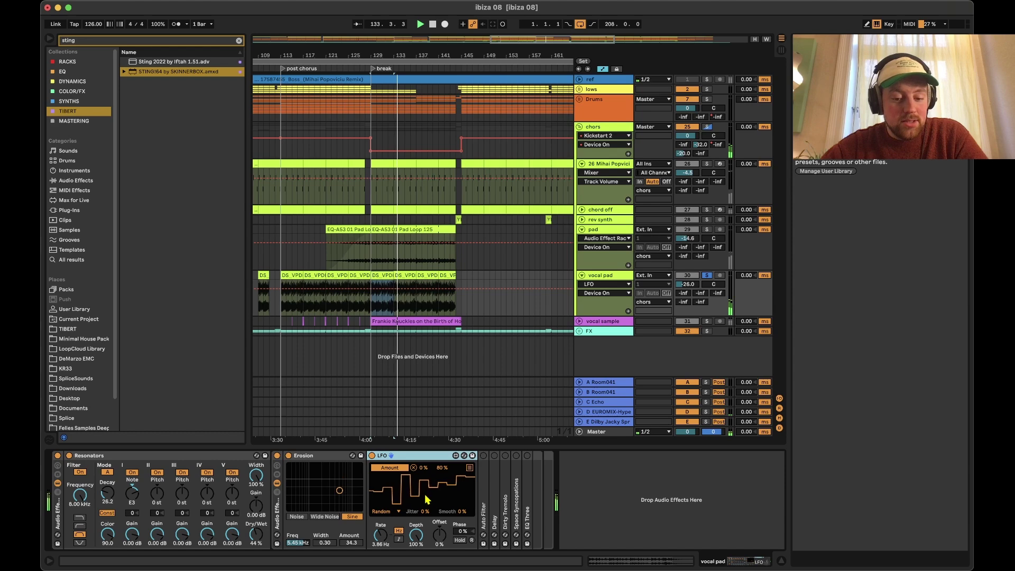
# - Expand vocal pad's Auto Filter, switch it on to audition it in the chain and collapse it again
pyautogui.doubleClick(485, 484)
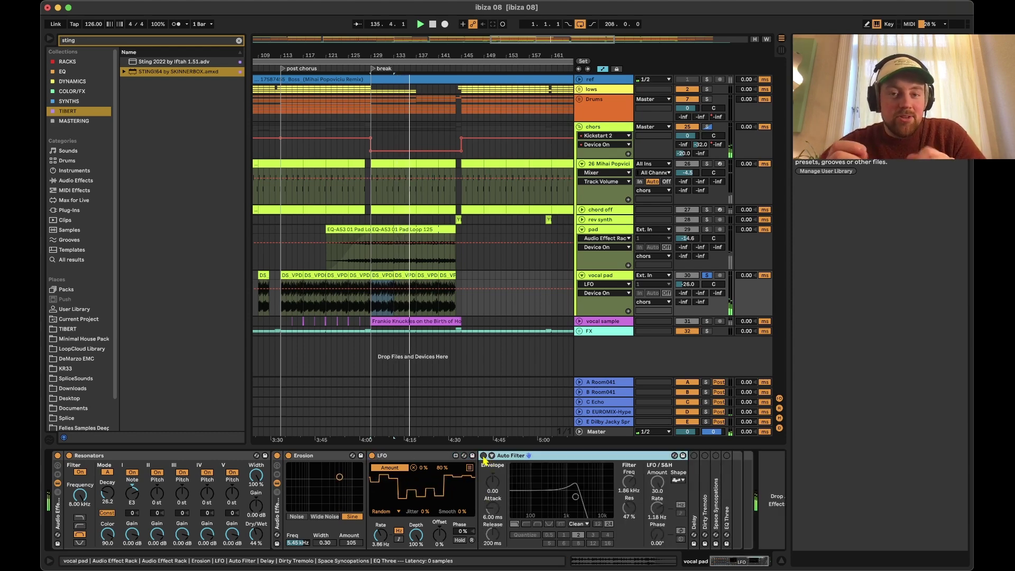
pyautogui.click(550, 463)
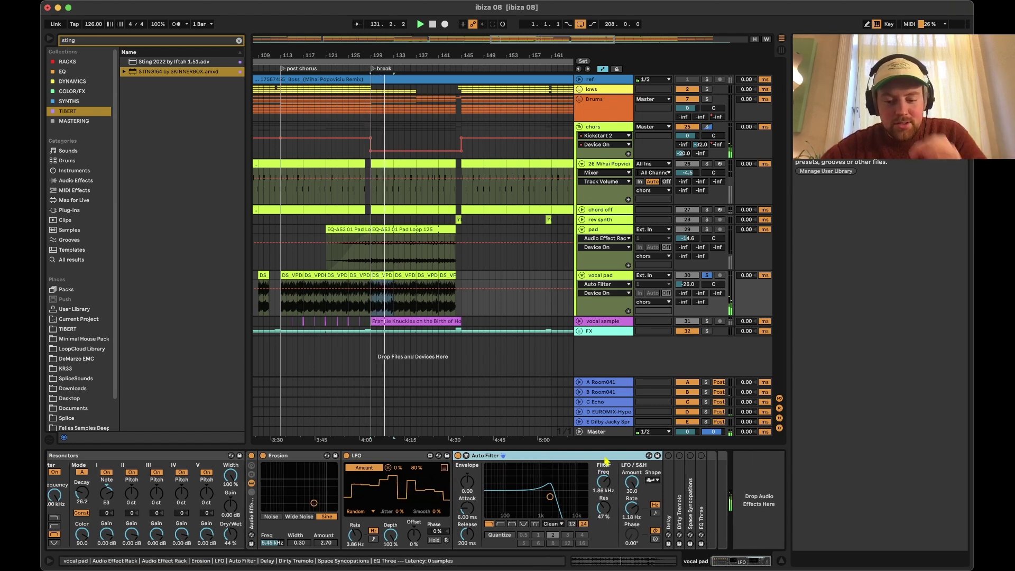
pyautogui.doubleClick(606, 458)
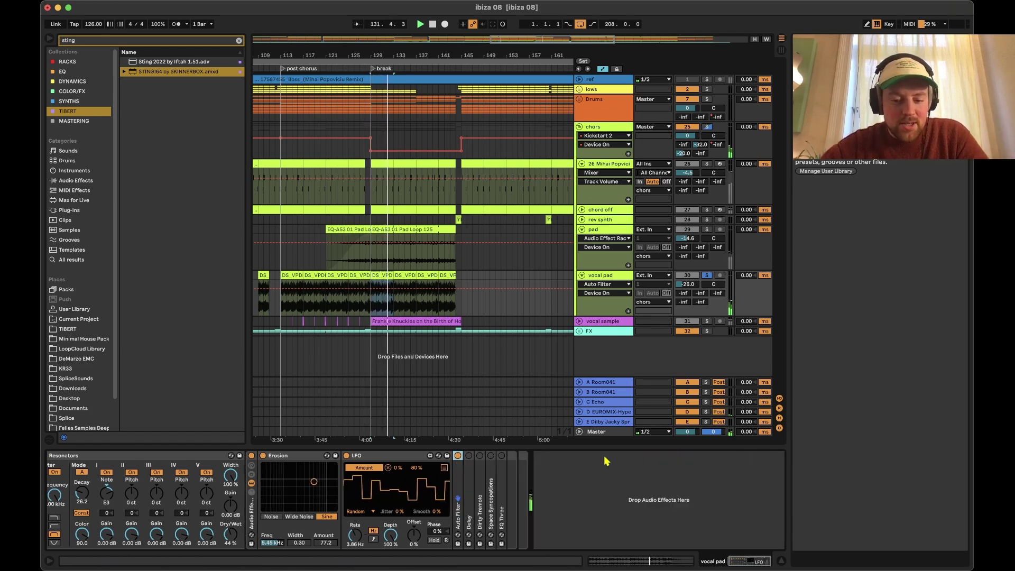
# - Expand vocal pad's Delay, switch it on to hear its effect and collapse it again
pyautogui.doubleClick(470, 483)
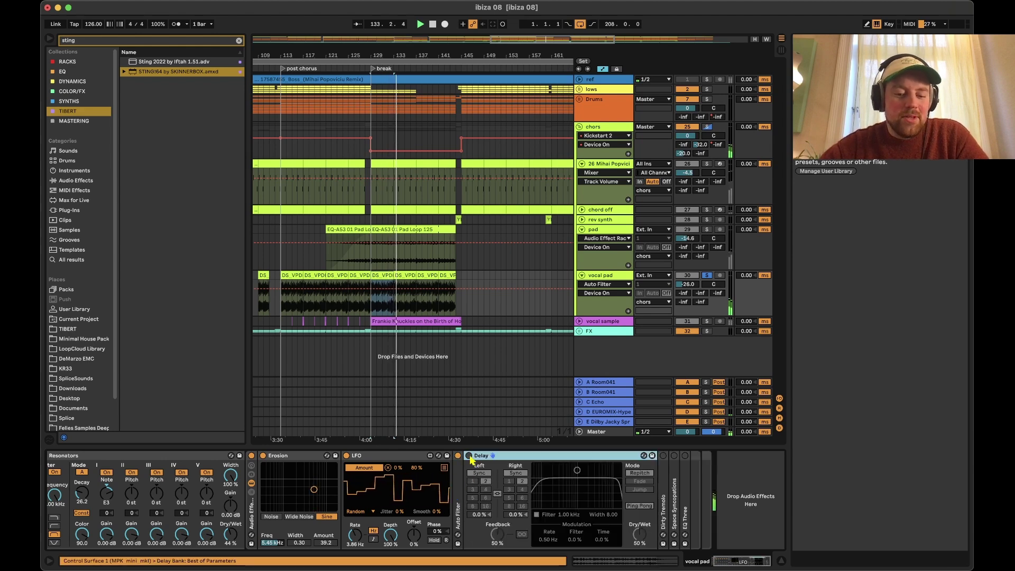
pyautogui.click(469, 455)
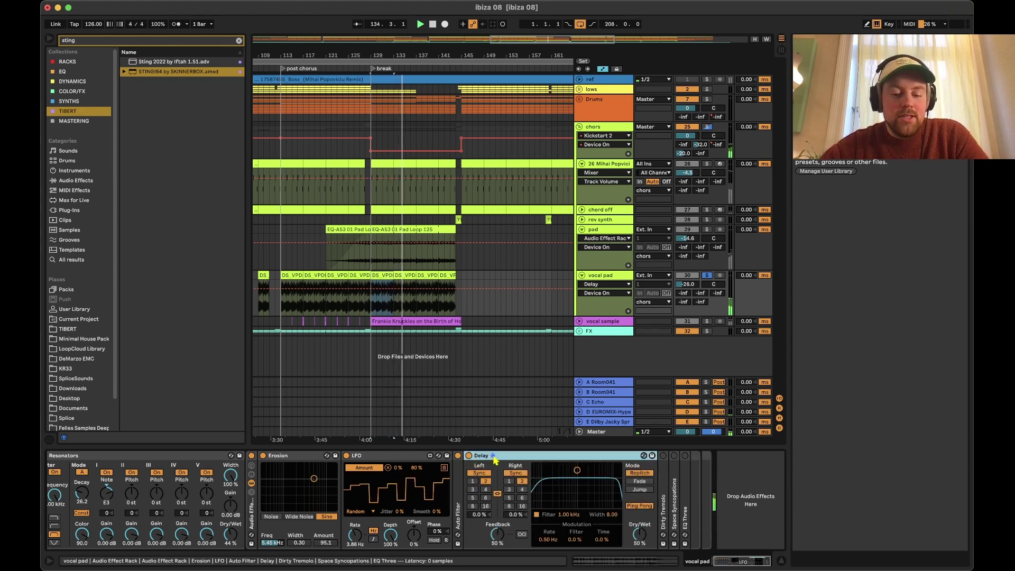
pyautogui.doubleClick(493, 460)
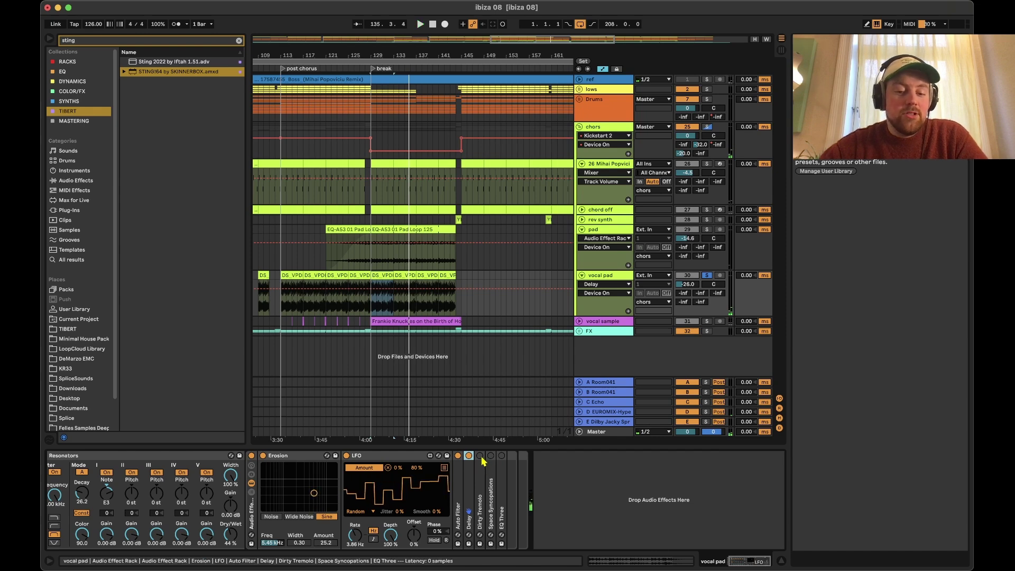
# - Expand and switch on vocal pad's Dirty Tremolo and Space Syncopations in turn, auditioning and collapsing each one
pyautogui.doubleClick(483, 477)
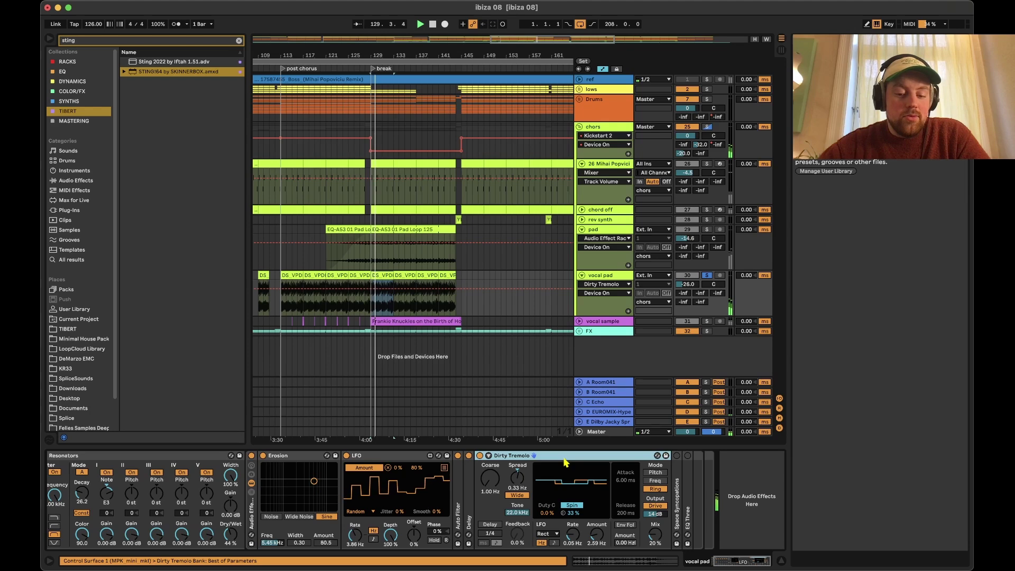
pyautogui.doubleClick(564, 459)
pyautogui.doubleClick(490, 489)
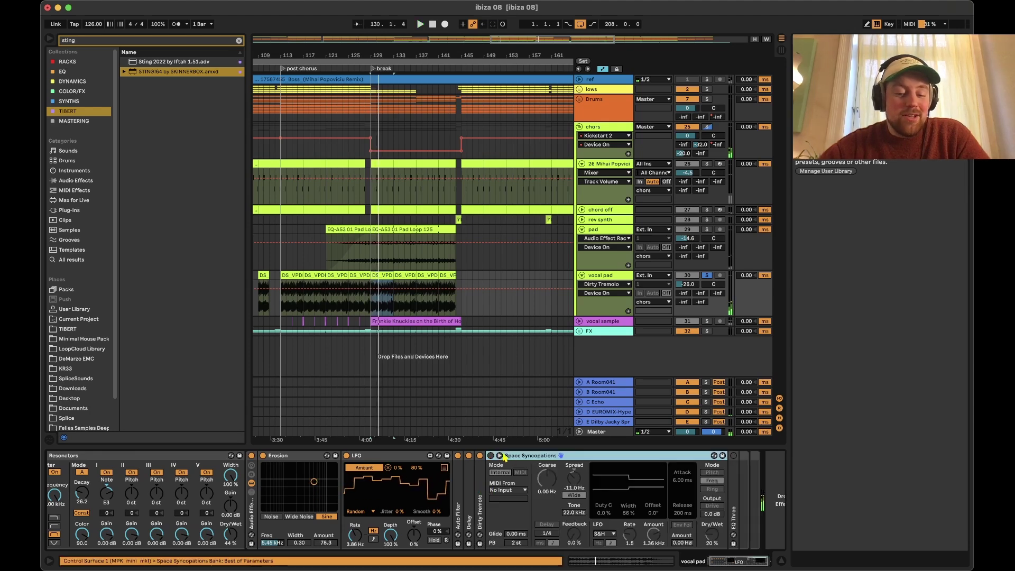
pyautogui.click(491, 456)
pyautogui.press('space')
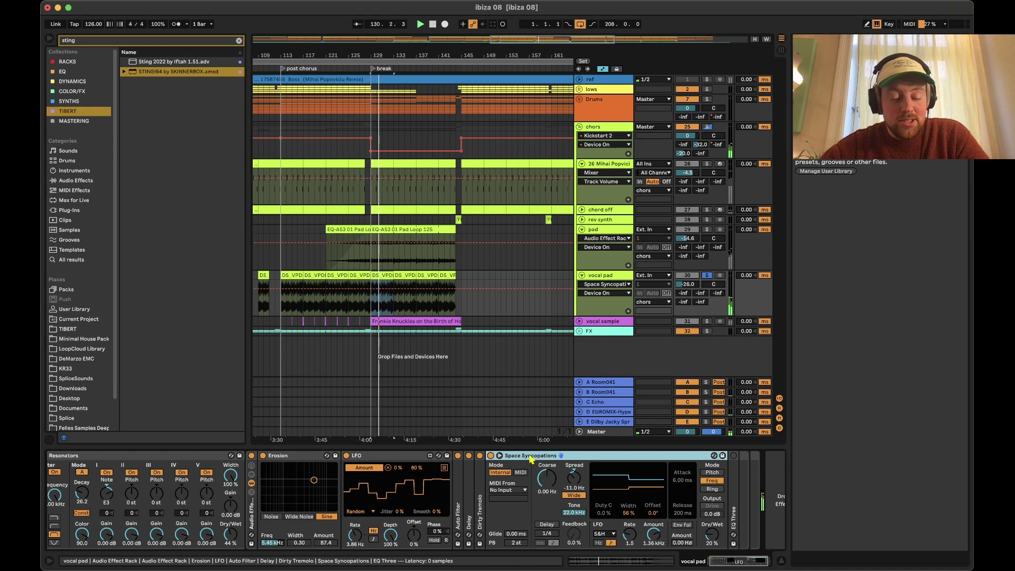
pyautogui.doubleClick(532, 456)
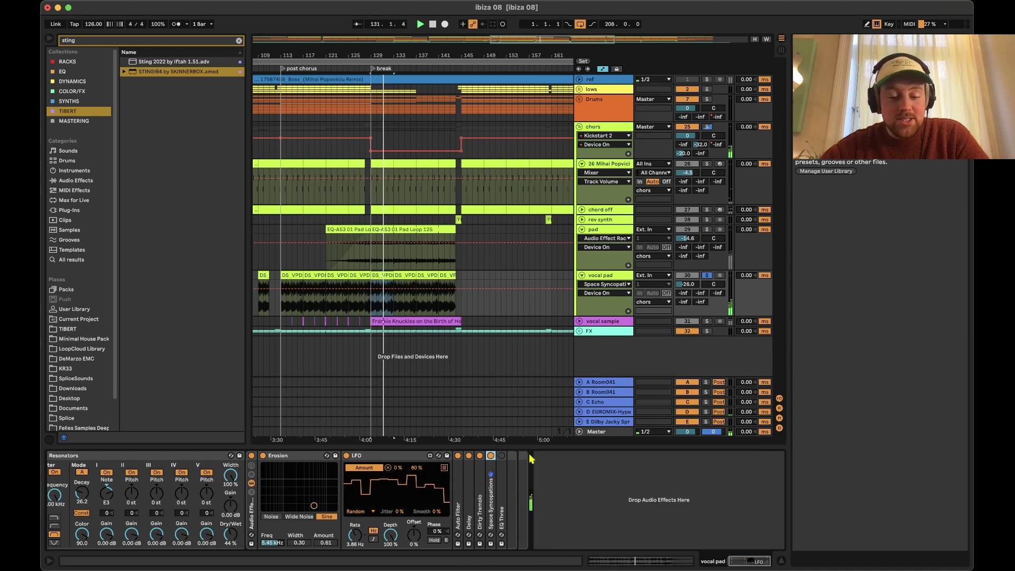
# - Expand vocal pad's EQ Three, switch it on to hear the finished chain and collapse it again
pyautogui.doubleClick(502, 464)
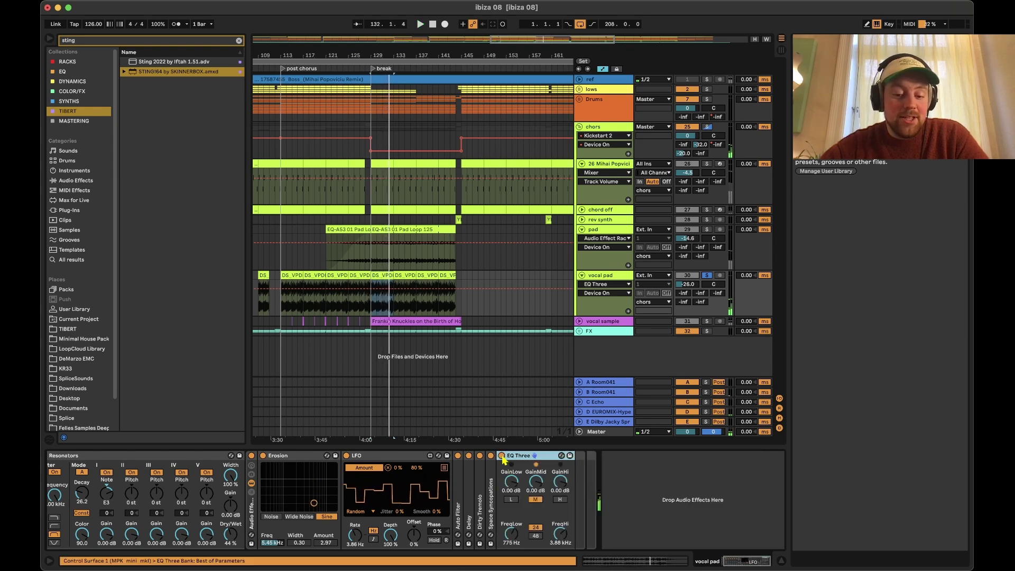
pyautogui.doubleClick(537, 458)
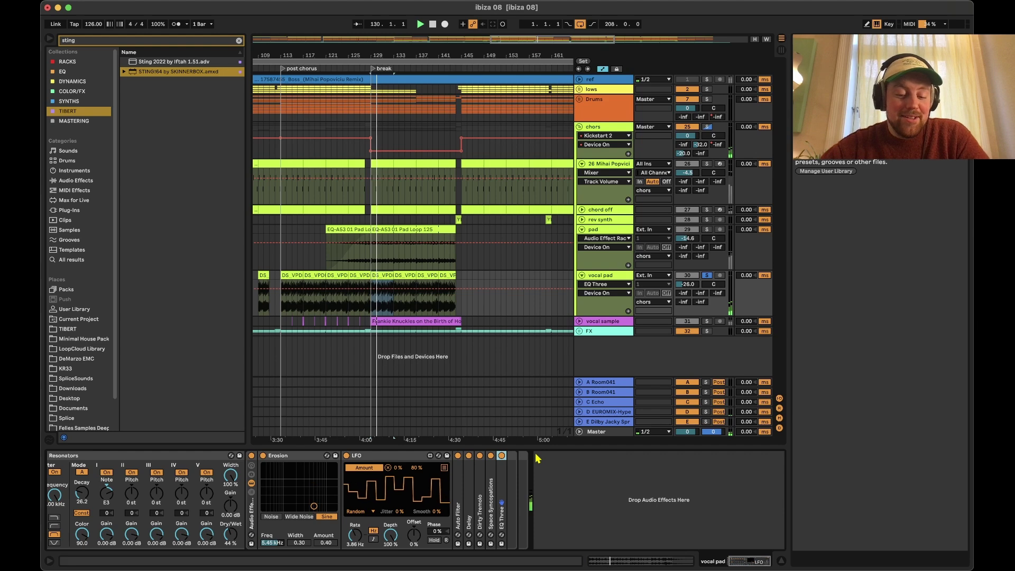
pyautogui.doubleClick(502, 465)
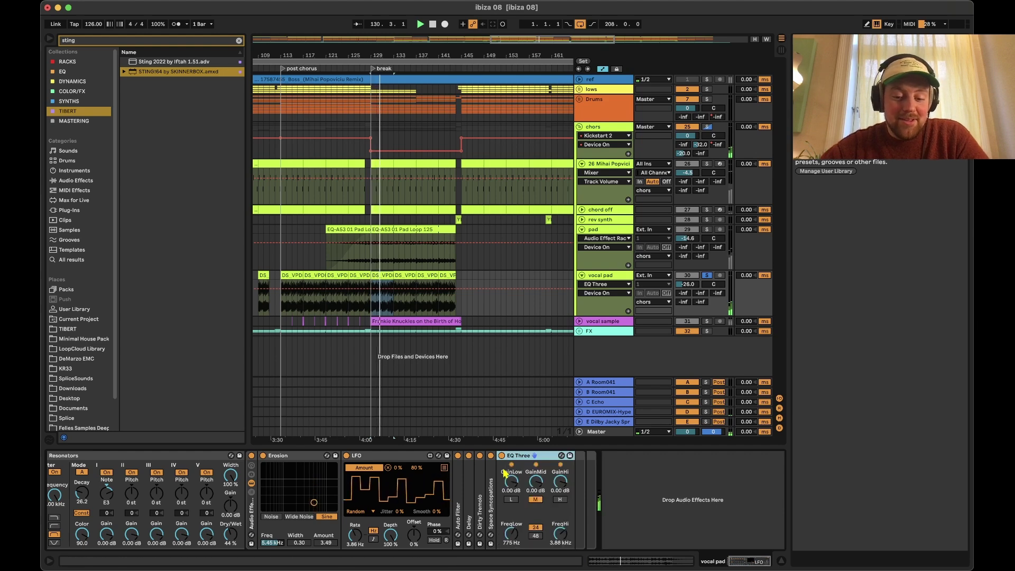
pyautogui.doubleClick(537, 458)
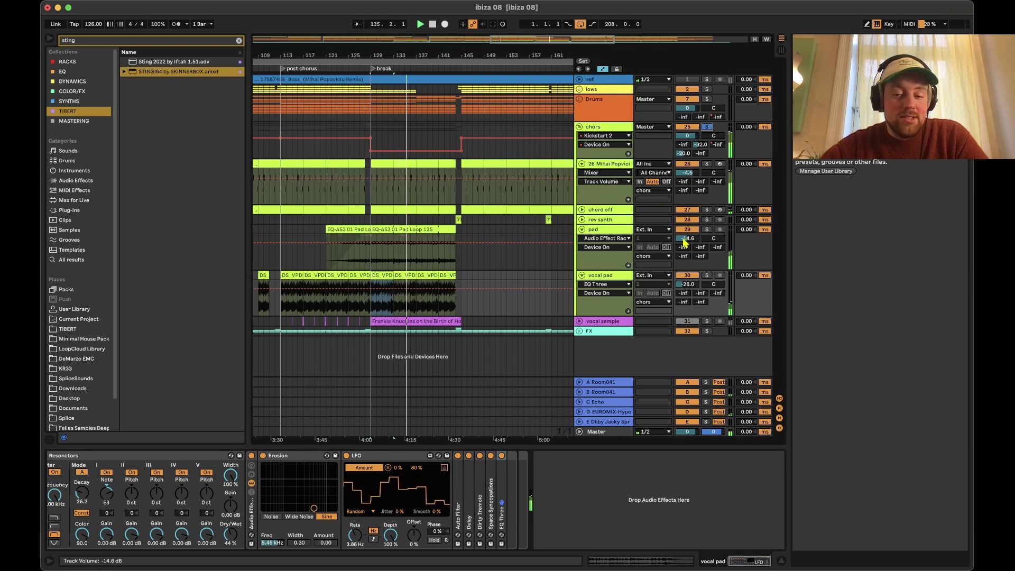
# - Unsolo the chors group, mute the vocal sample track and play the arrangement through the break and past bar 145
pyautogui.click(707, 127)
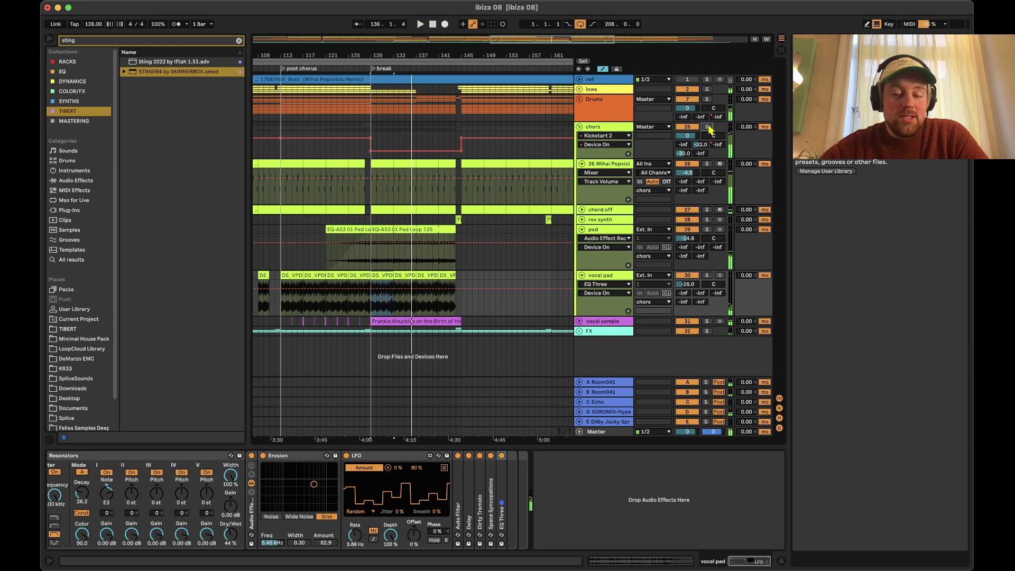
pyautogui.click(687, 321)
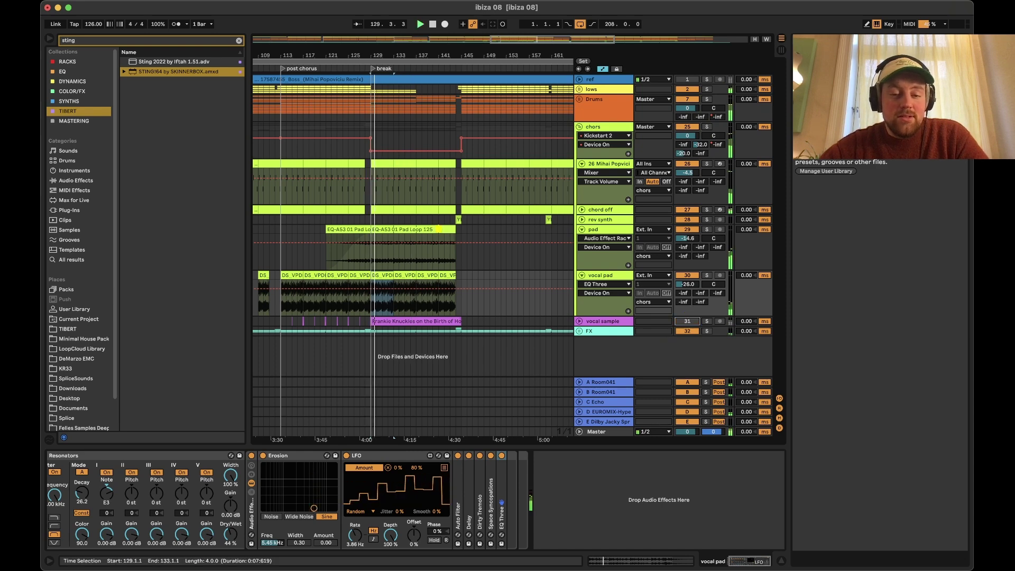
pyautogui.click(461, 198)
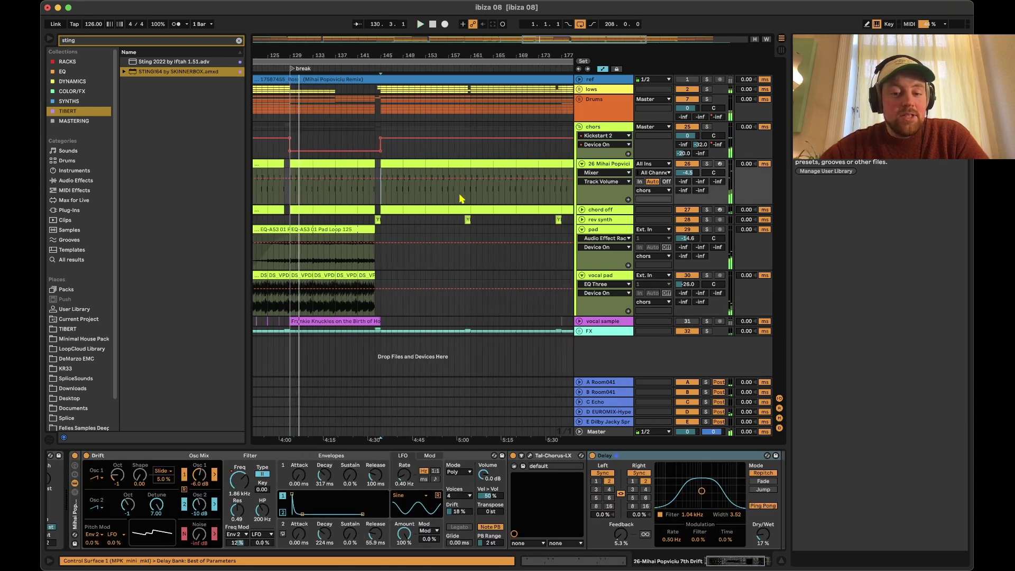
pyautogui.scroll(-3, 461, 198)
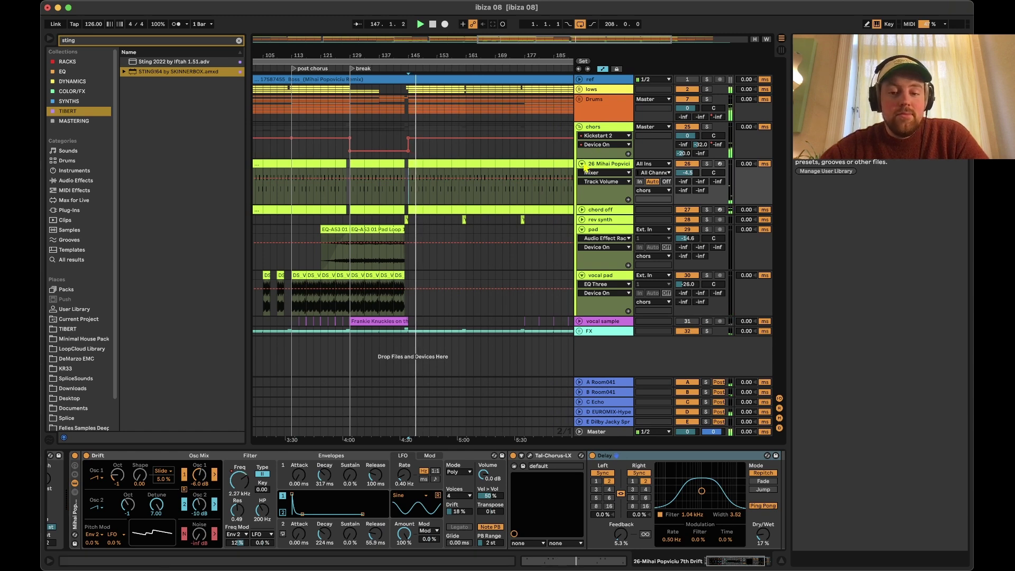
# - Set the playback position to bar 145, collapse track 26 in the chors group, and expand and solo the vocal sample track
pyautogui.click(582, 164)
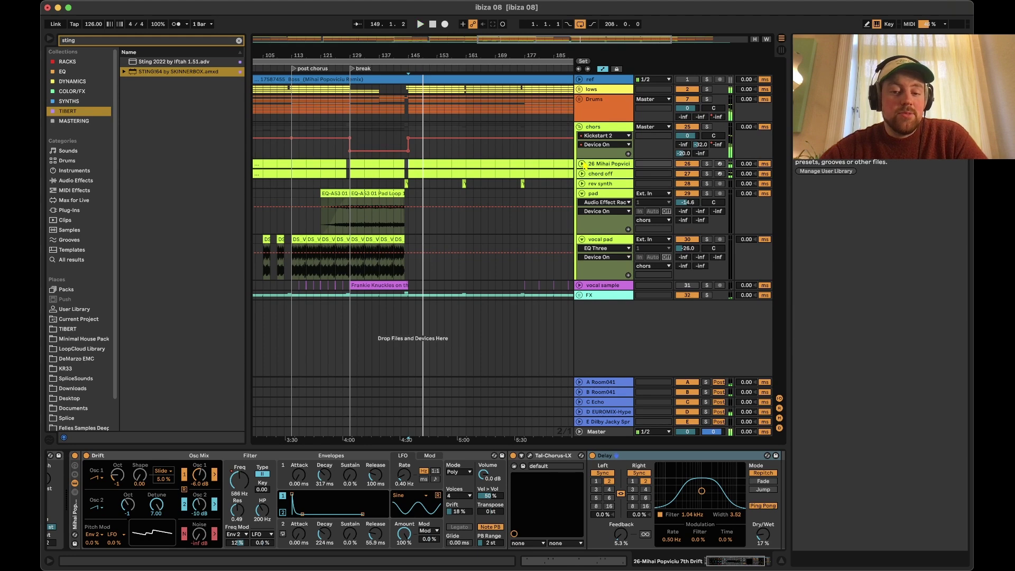
pyautogui.click(582, 164)
pyautogui.scroll(5, 437, 188)
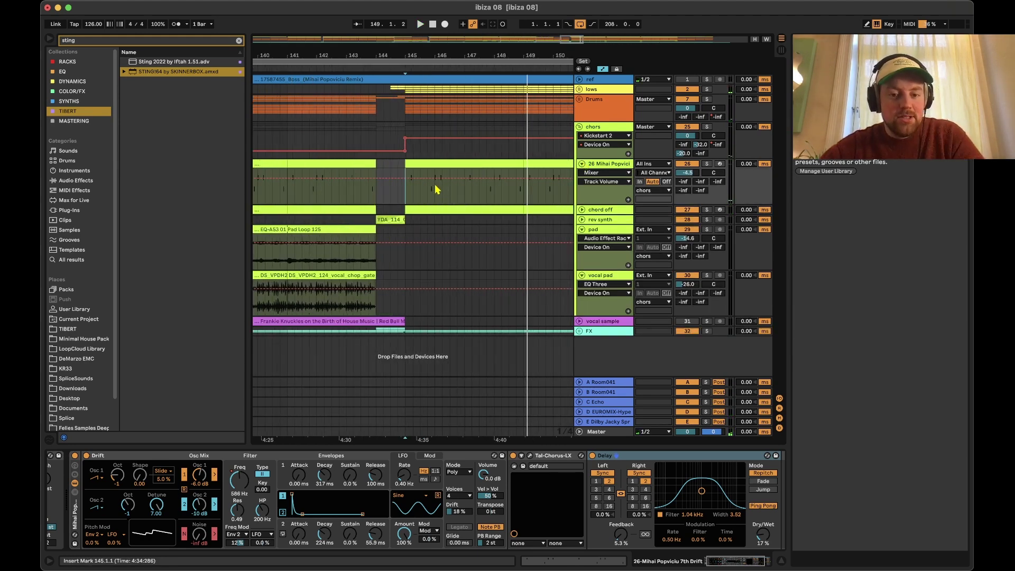
pyautogui.press('space')
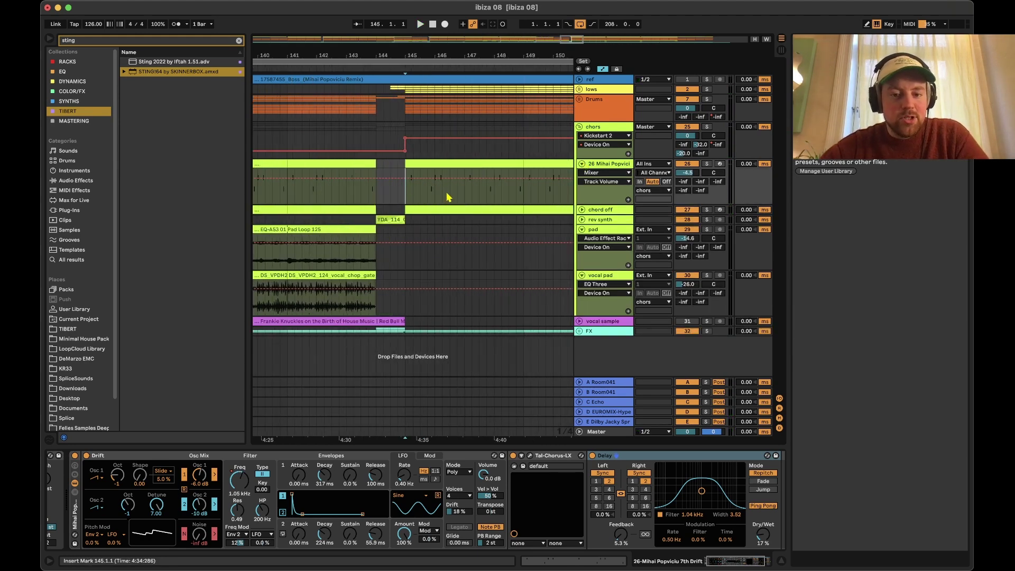
pyautogui.click(582, 211)
pyautogui.click(582, 164)
pyautogui.click(582, 174)
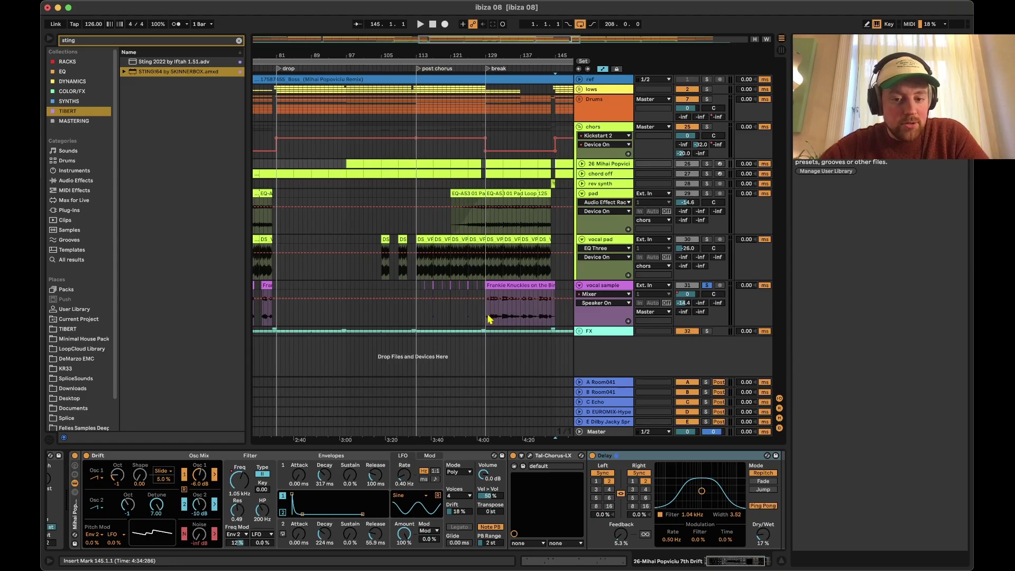
# - Zoom in on the break and play the soloed vocal sample from bar 129
pyautogui.click(488, 312)
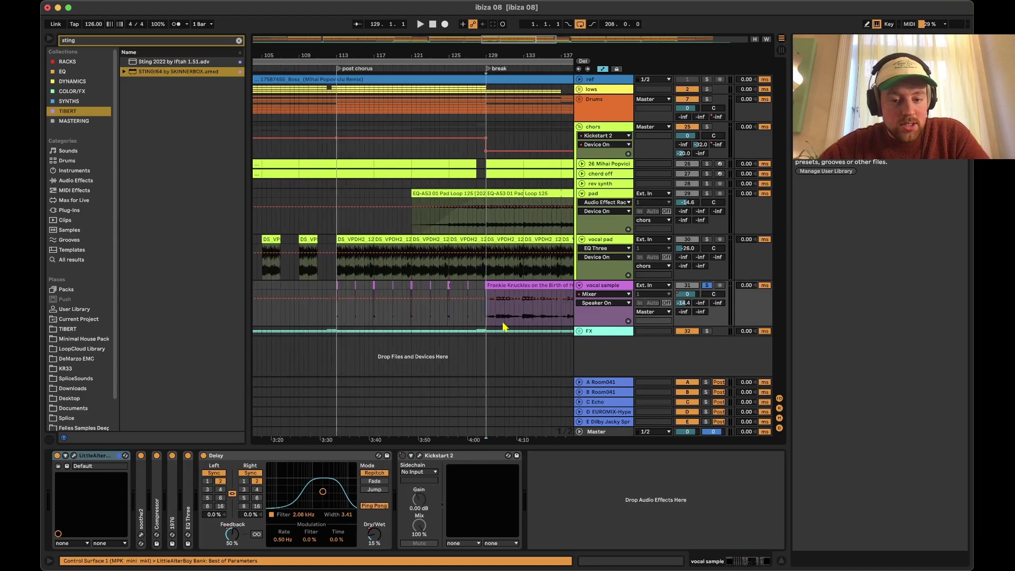
pyautogui.press('+')
pyautogui.press('+')
pyautogui.press('space')
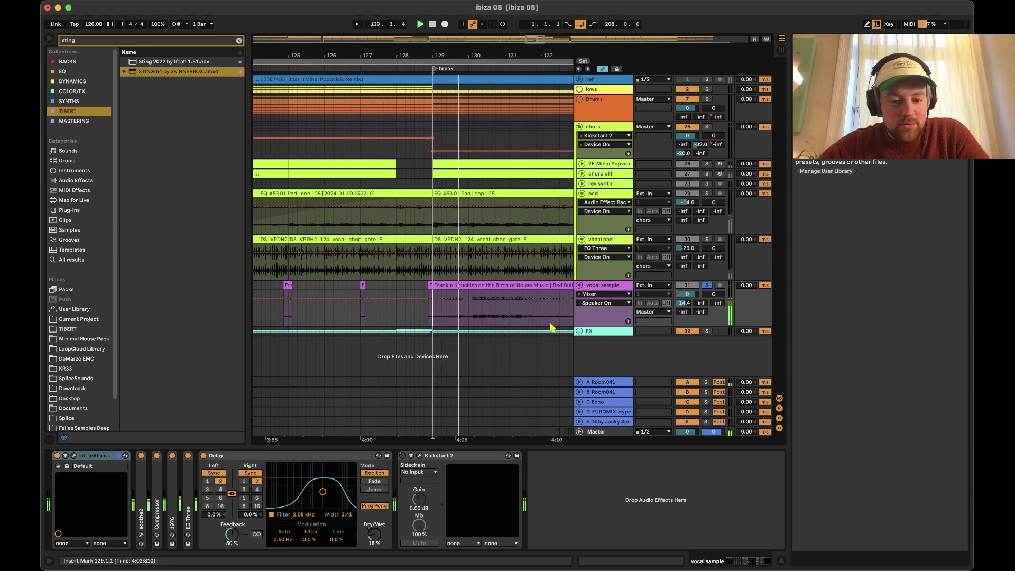
# - Group vocal sample's devices from LittleAlterBoy to Delay into an Audio Effect Rack, switch it off and play the dry vocal from 130.1.3
pyautogui.click(349, 459)
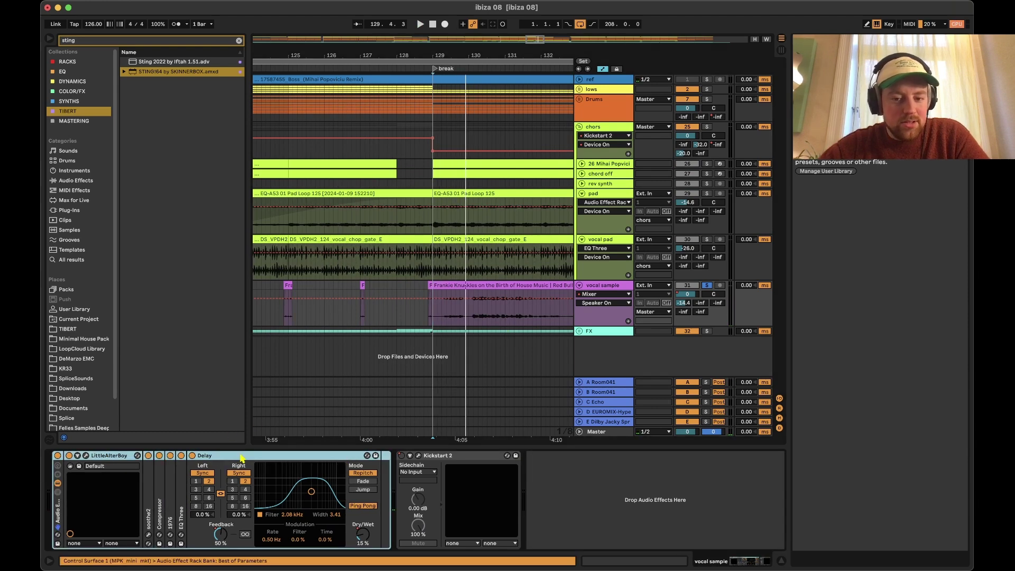
pyautogui.click(59, 456)
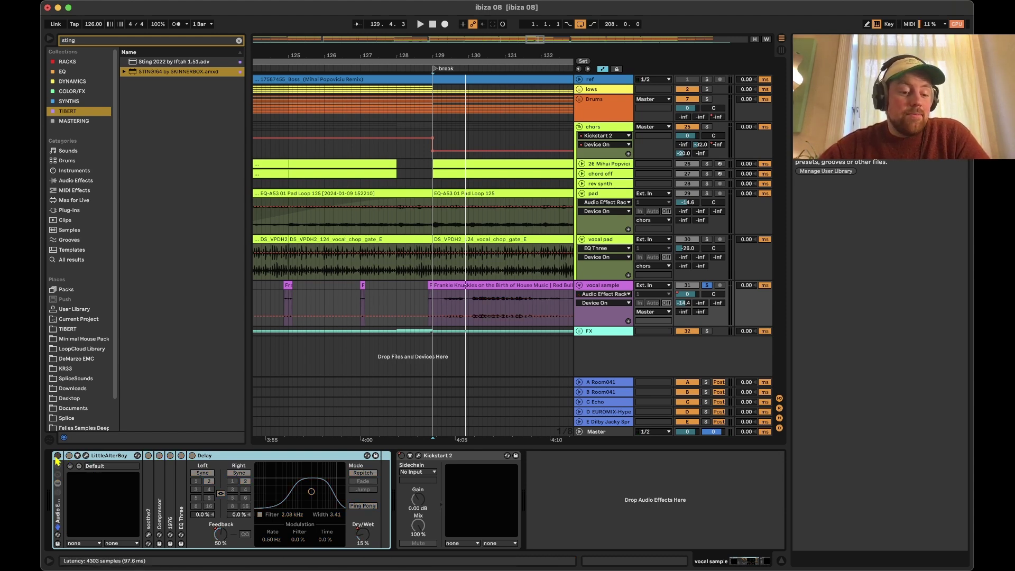
pyautogui.click(472, 304)
pyautogui.press('space')
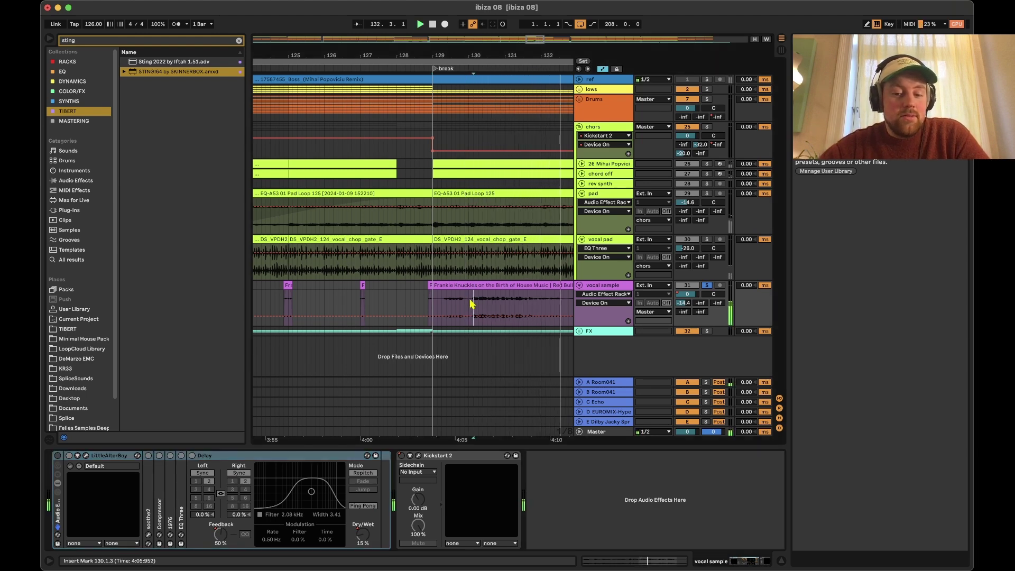
pyautogui.press('space')
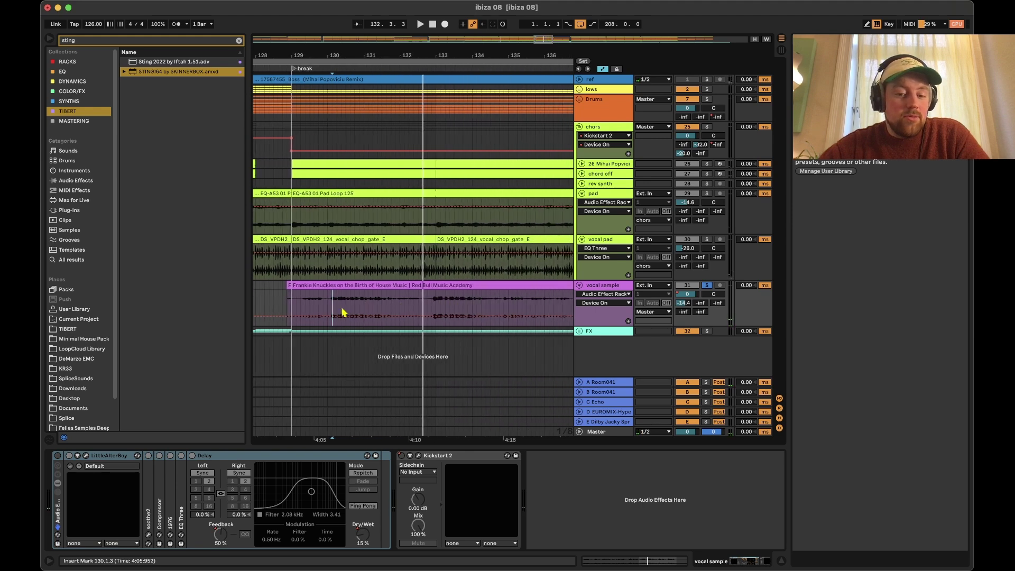
# - Switch vocal sample's Audio Effect Rack back on and replay the same passage with the effects
pyautogui.click(57, 455)
pyautogui.click(334, 385)
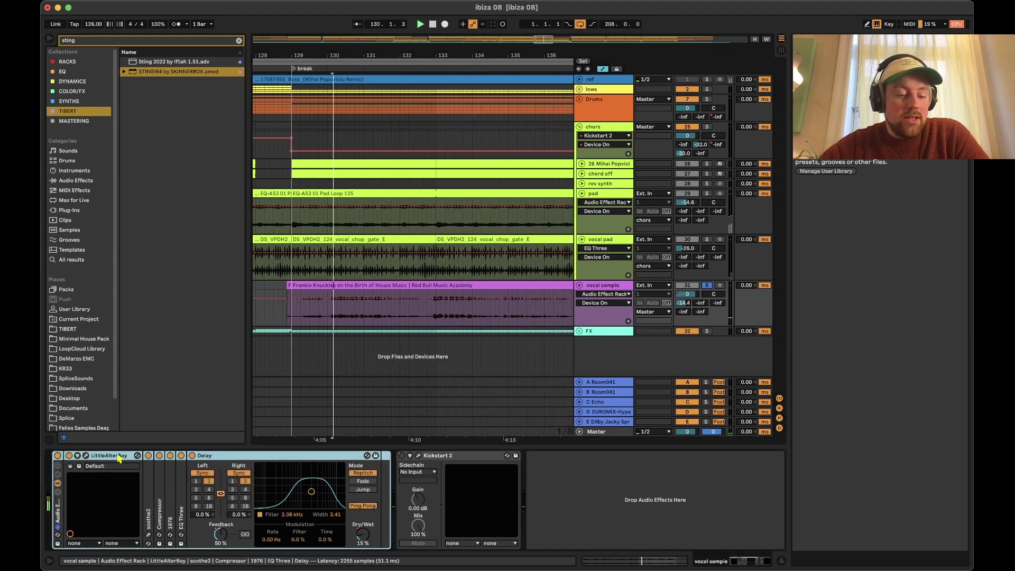
pyautogui.press('space')
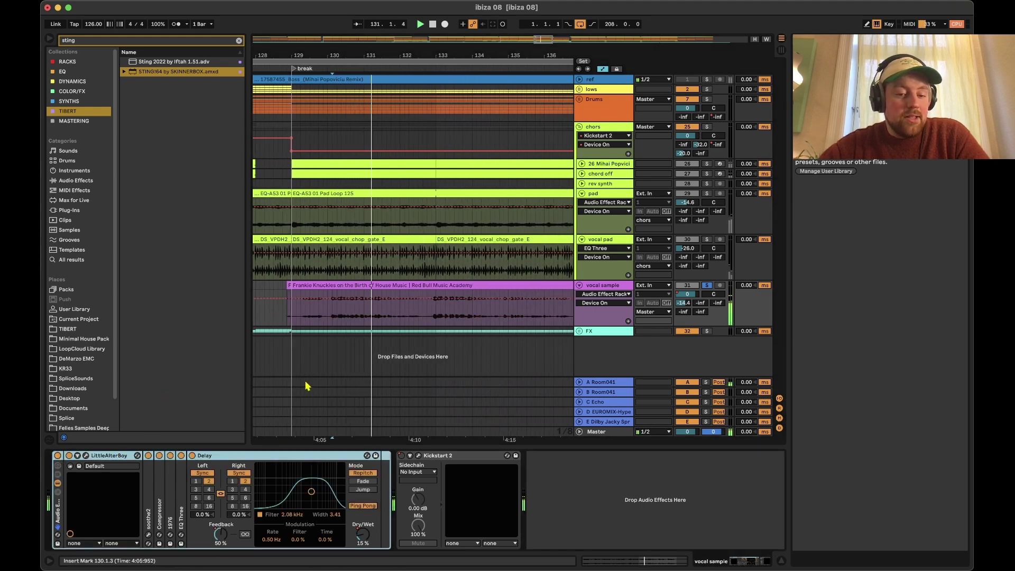
# - Collapse LittleAlterBoy in vocal sample's rack, and expand soothe2 to show its settings before collapsing it again
pyautogui.click(150, 492)
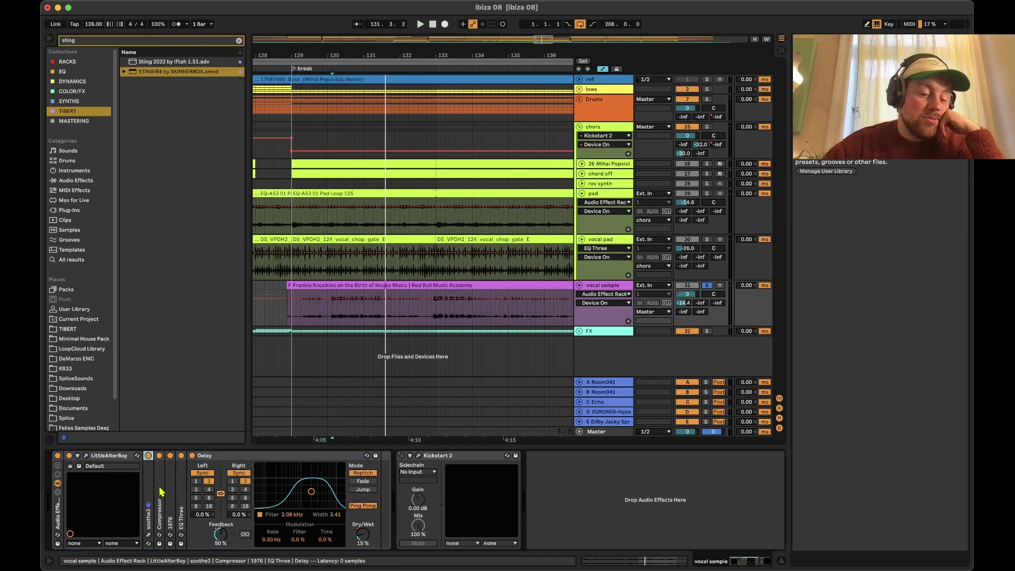
pyautogui.doubleClick(101, 456)
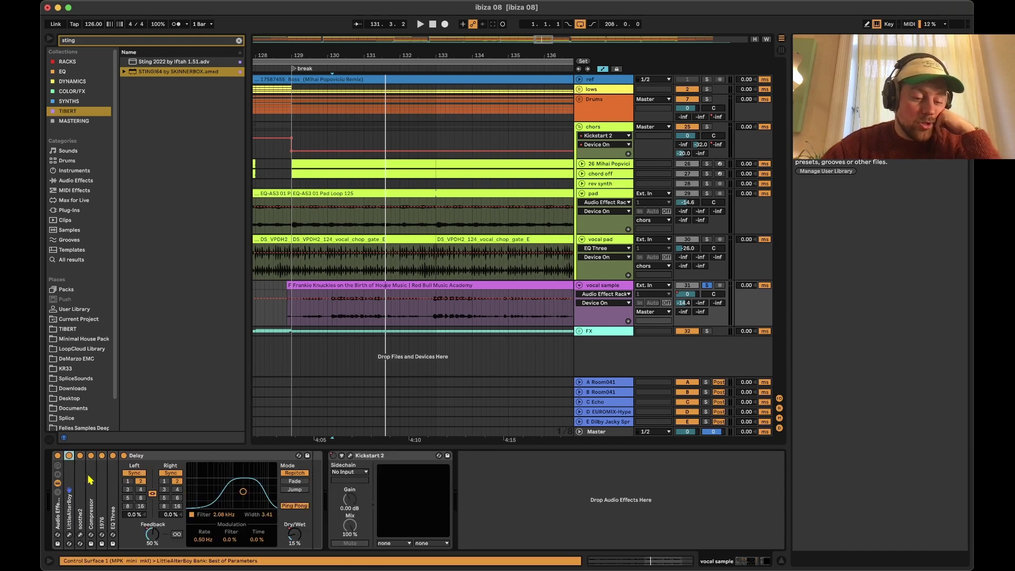
pyautogui.doubleClick(83, 479)
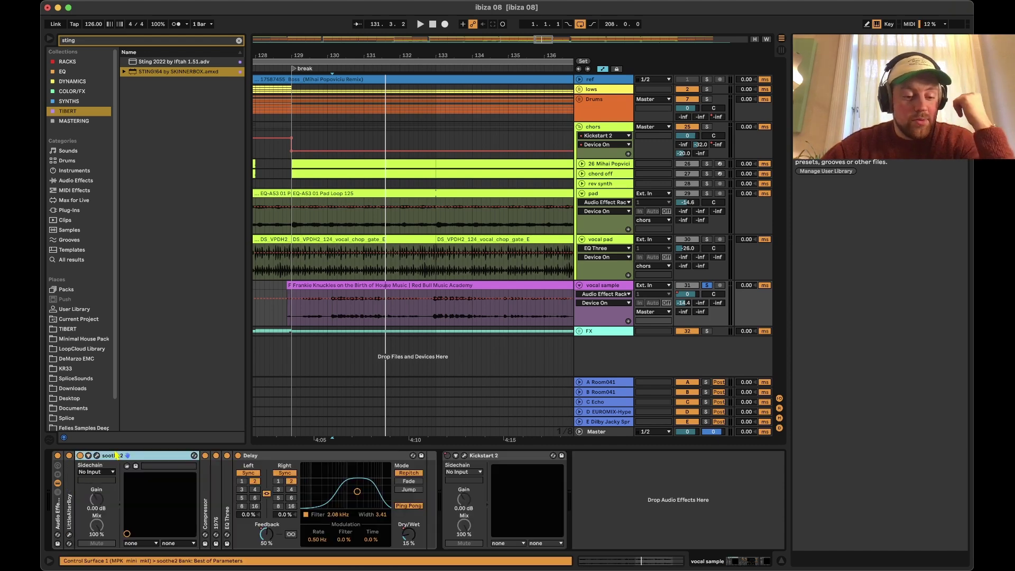
pyautogui.doubleClick(118, 458)
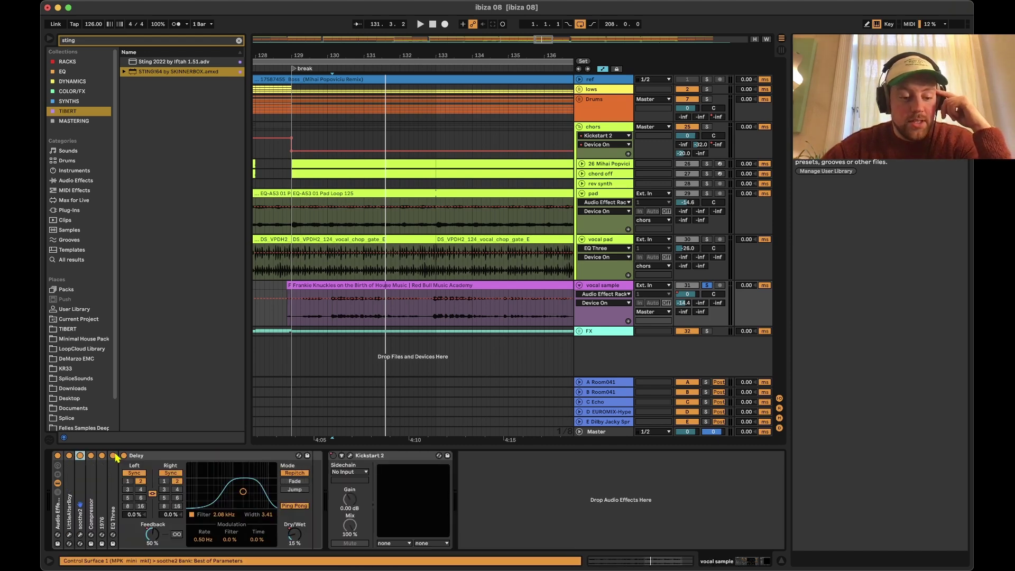
# - Expand and collapse the rack's Compressor, 1976 and EQ Three in turn, and collapse Delay
pyautogui.doubleClick(96, 485)
pyautogui.doubleClick(125, 456)
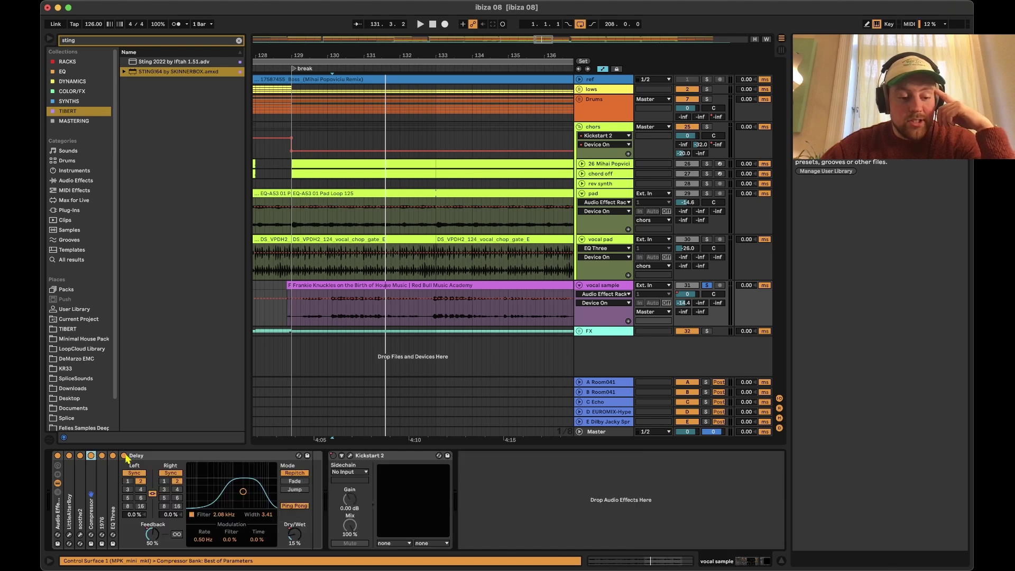
pyautogui.doubleClick(106, 493)
pyautogui.doubleClick(153, 459)
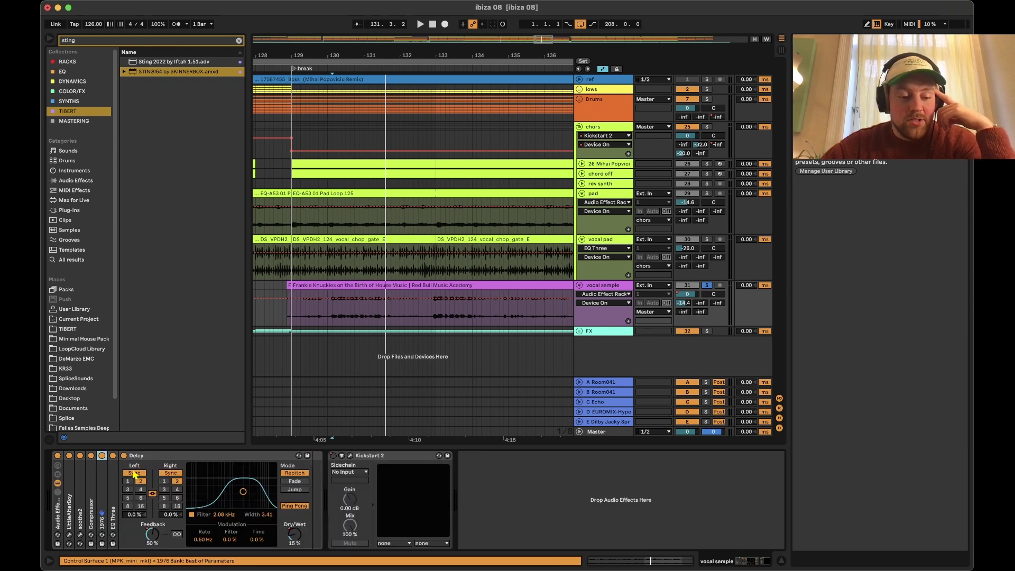
pyautogui.doubleClick(114, 483)
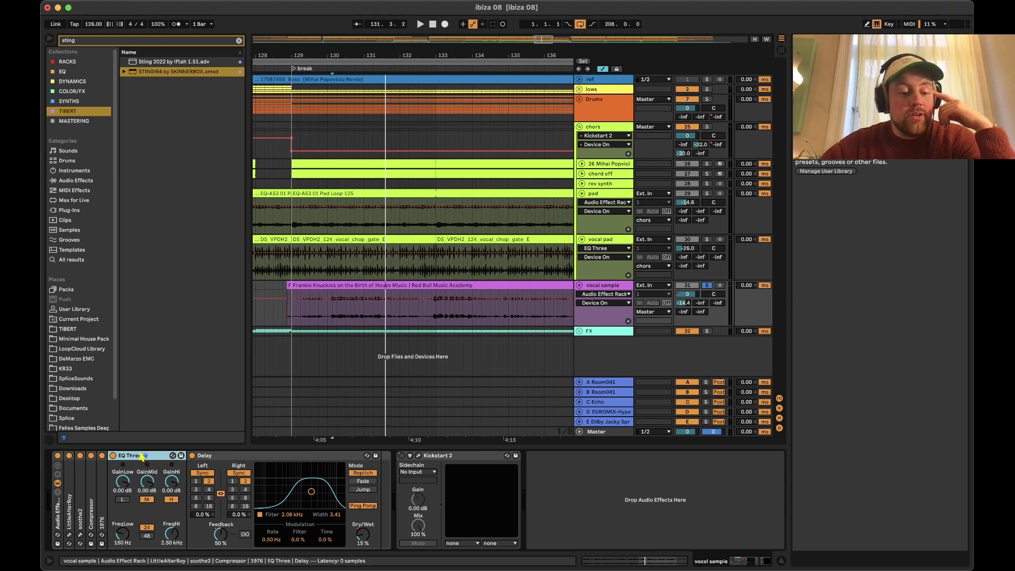
pyautogui.doubleClick(142, 456)
pyautogui.doubleClick(152, 456)
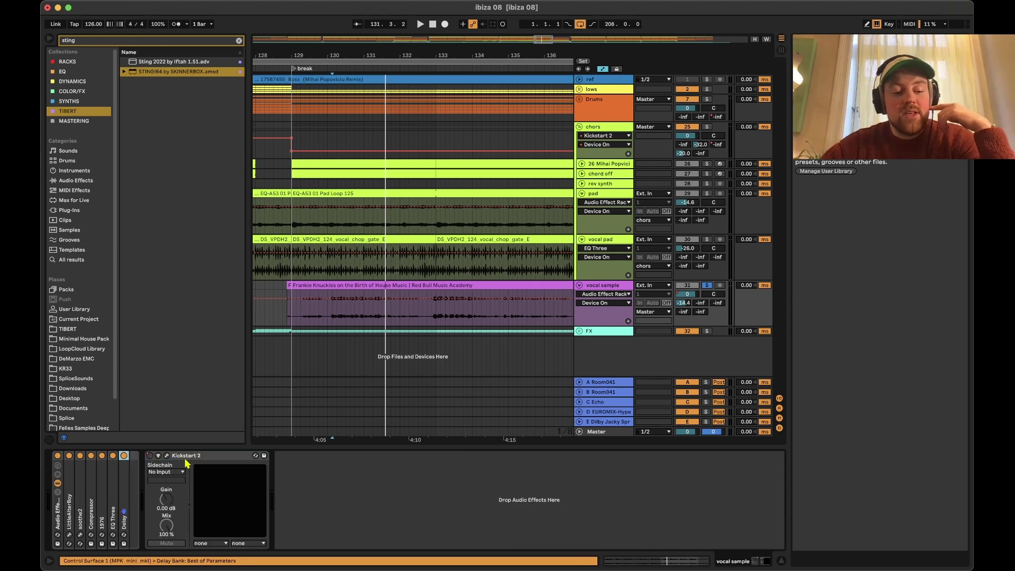
# - Move the insert marker to bar 144, collapse the vocal sample, pad and vocal pad tracks, and unfold the FX group with snare fill soloed
pyautogui.scroll(-5, 443, 320)
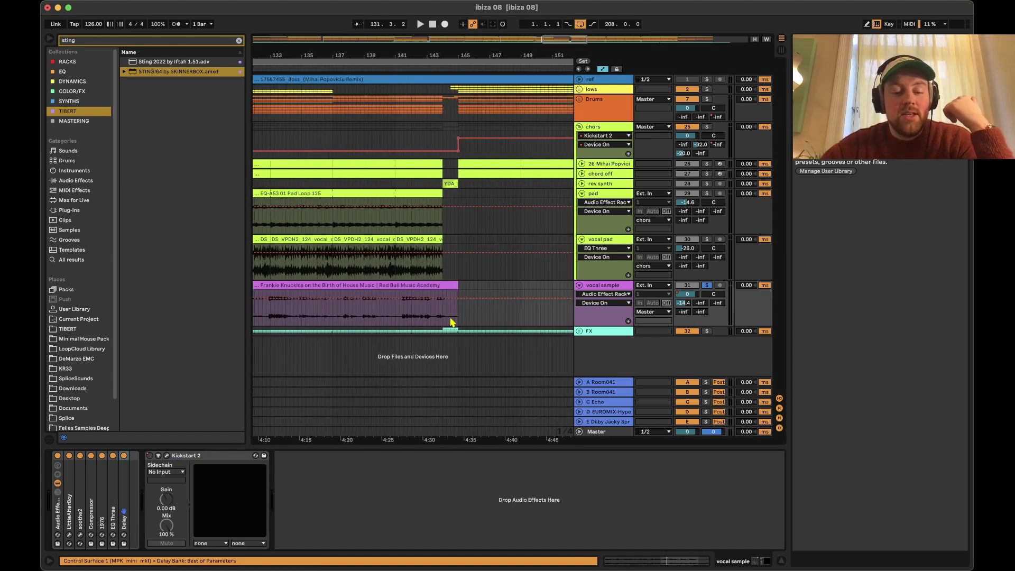
pyautogui.click(443, 320)
pyautogui.scroll(-2, 442, 322)
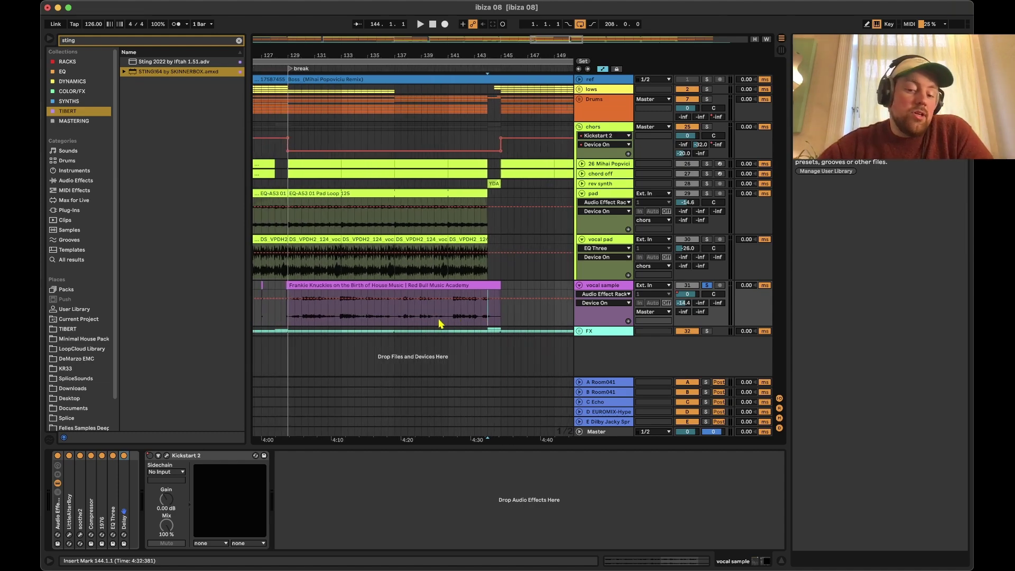
pyautogui.click(580, 286)
pyautogui.click(581, 193)
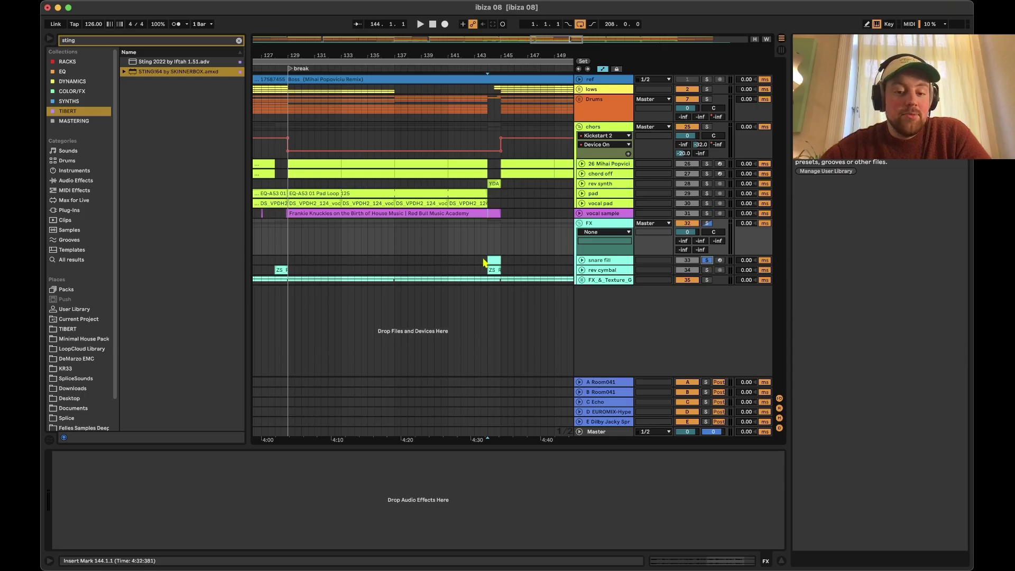
# - Play the snare fill clip at bar 144, and solo rev cymbal to play its clip at the same bar
pyautogui.click(491, 260)
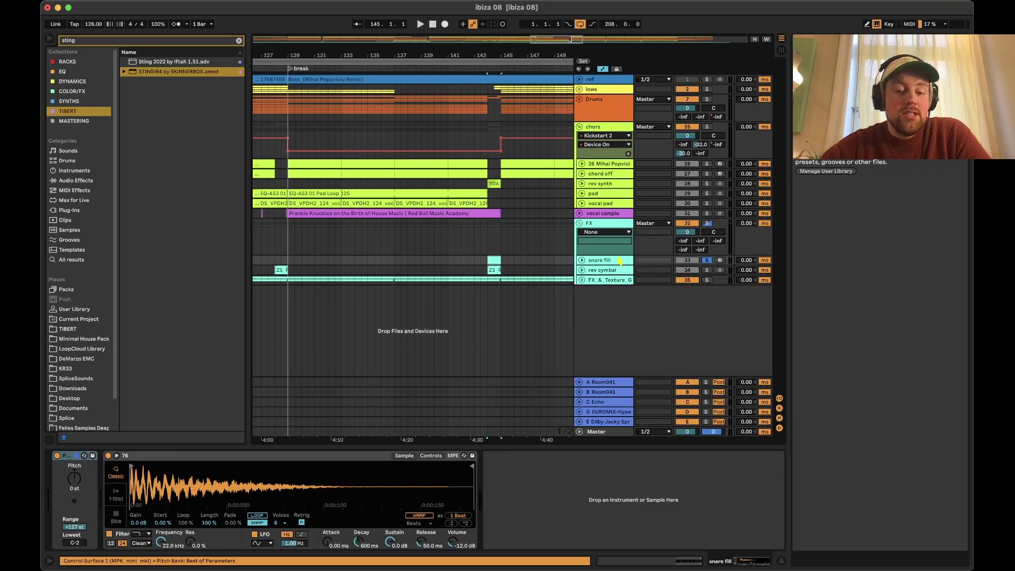
pyautogui.press('space')
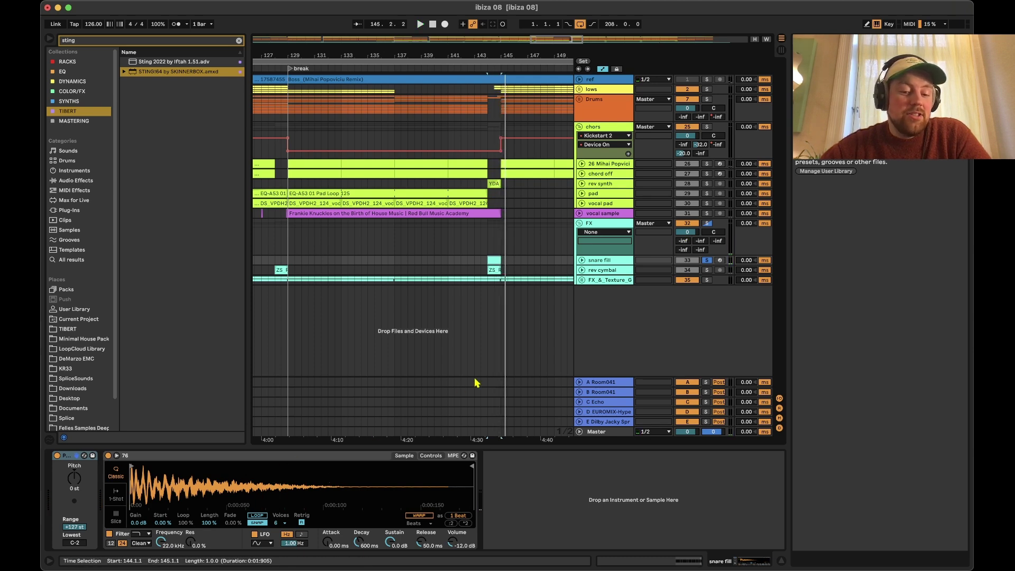
pyautogui.click(707, 270)
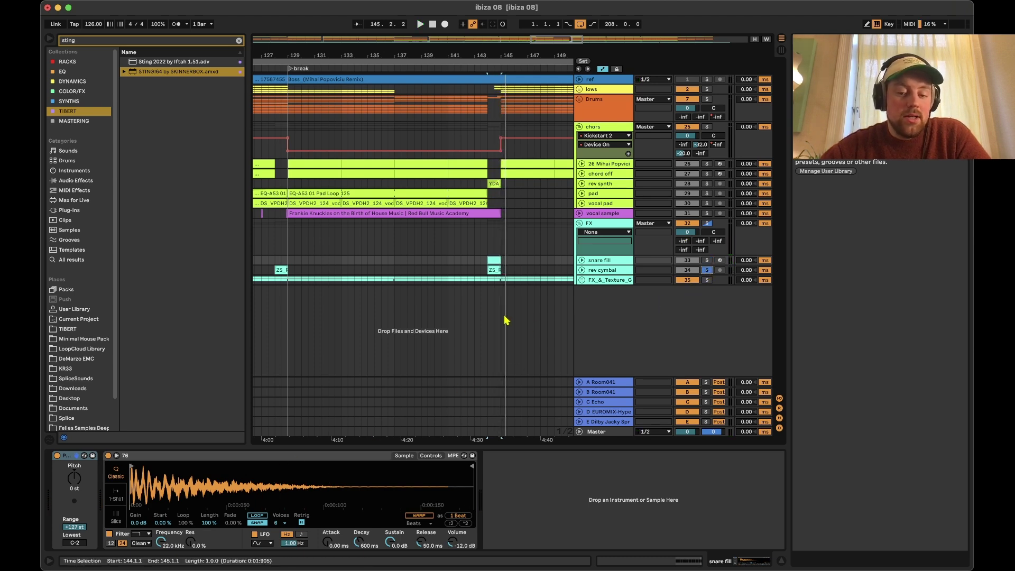
pyautogui.click(511, 286)
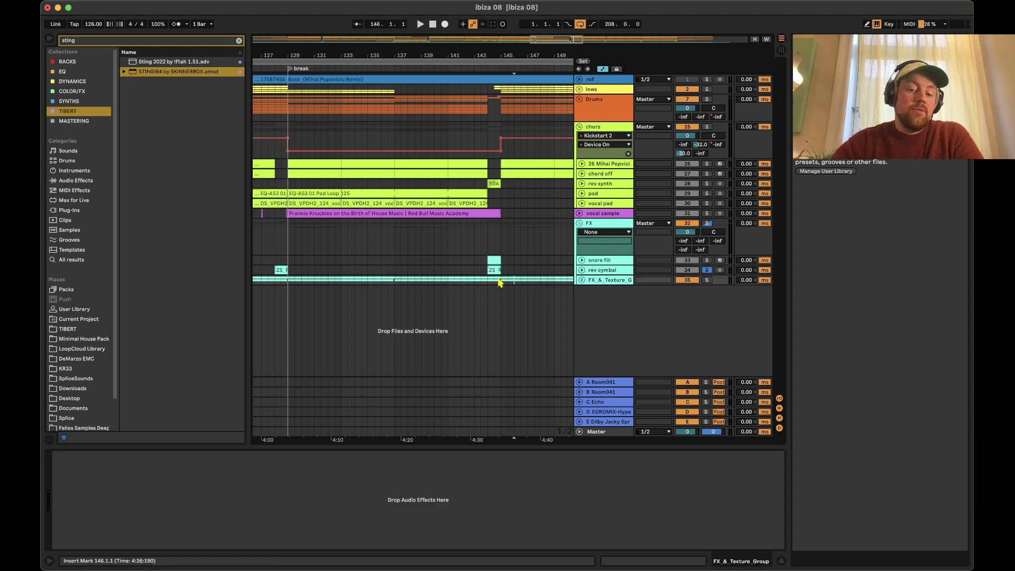
pyautogui.click(490, 271)
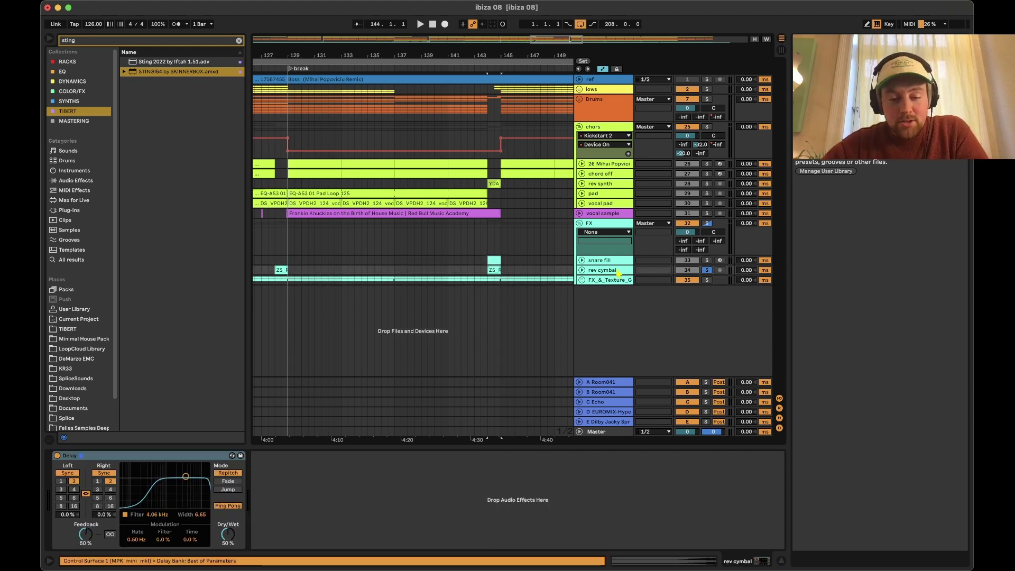
pyautogui.press('space')
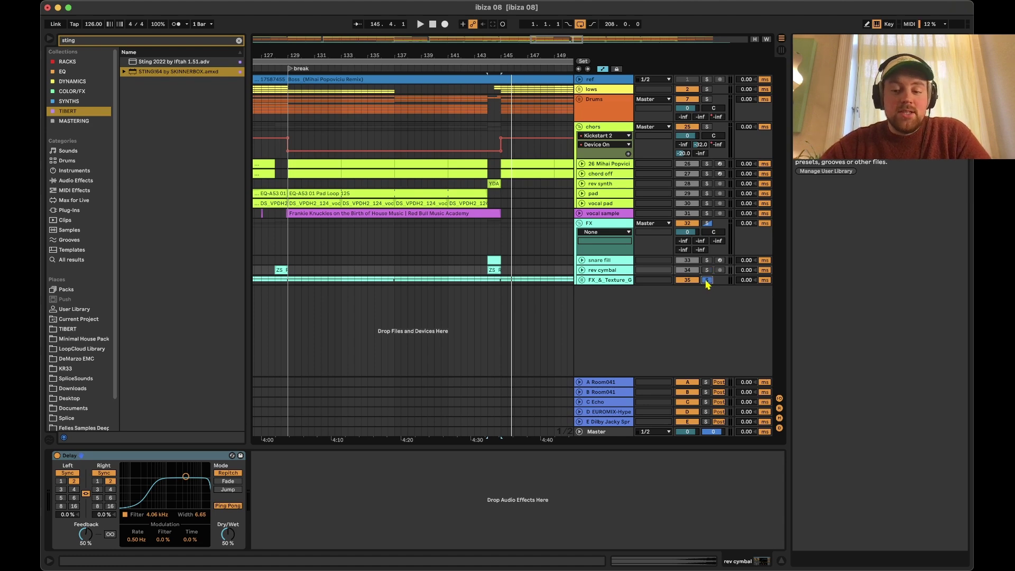
# - Unfold the FX_&_Texture_Group, solo Texture_1 and play it from bar 1 with its track volume shown
pyautogui.click(589, 284)
pyautogui.scroll(-5, 532, 305)
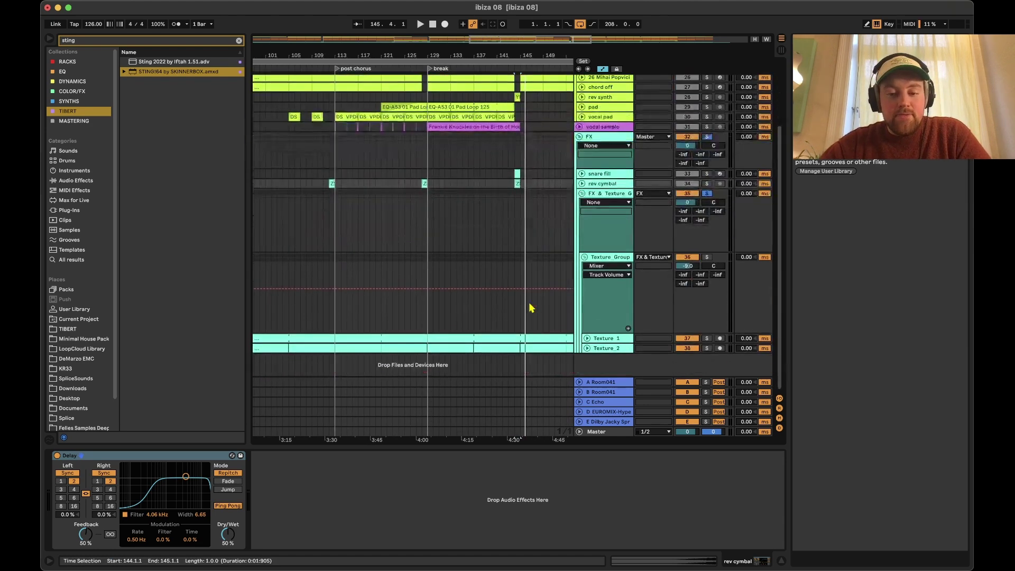
pyautogui.click(502, 340)
pyautogui.scroll(-5, 497, 342)
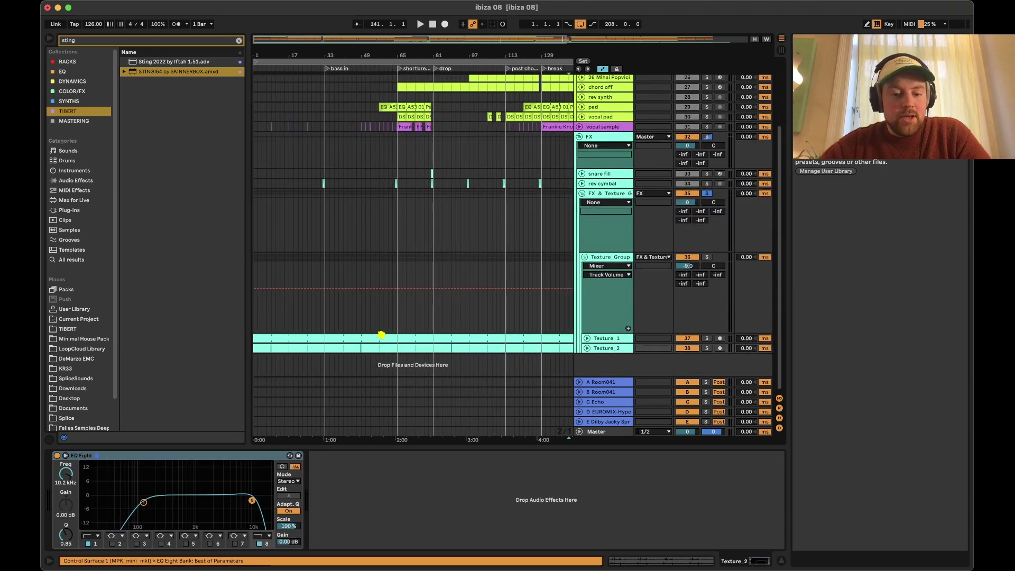
pyautogui.click(707, 339)
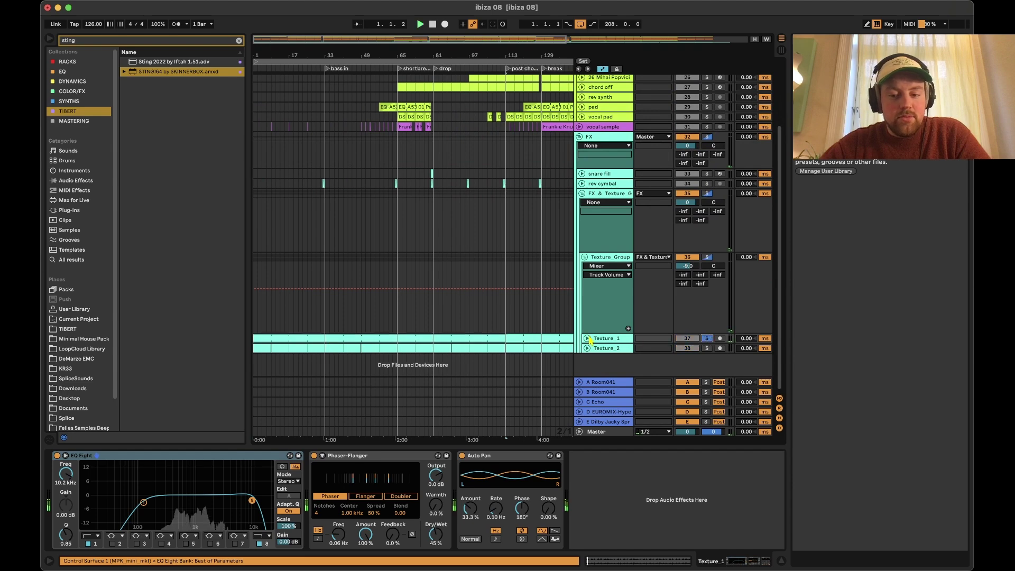
pyautogui.press('space')
pyautogui.moveTo(688, 347)
pyautogui.mouseDown()
pyautogui.moveTo(688, 318)
pyautogui.moveTo(688, 352)
pyautogui.mouseUp()
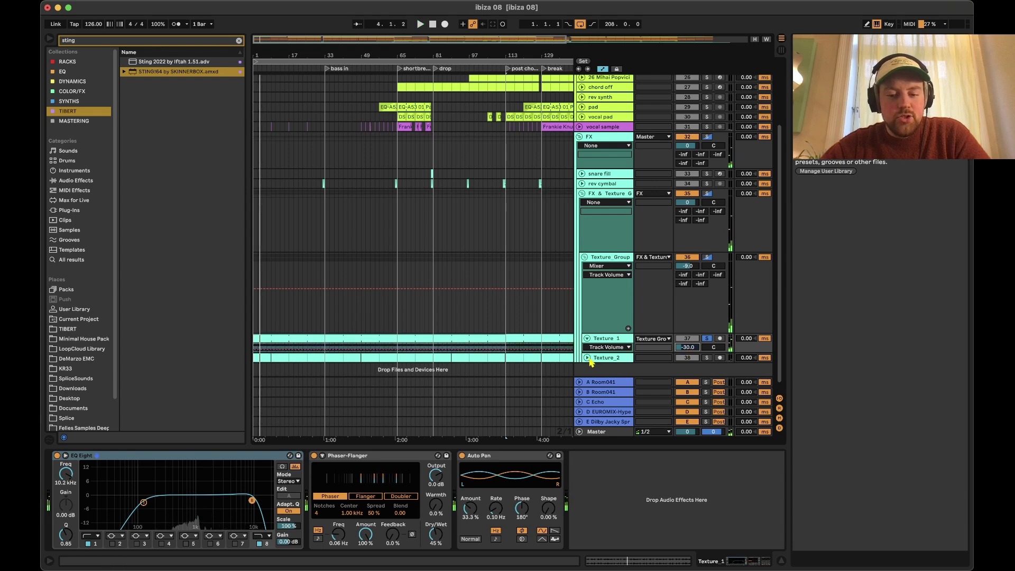
# - Solo Texture_2 and play it with the track volume raised to 6.0 dB, and undo the volume change
pyautogui.click(587, 357)
pyautogui.click(707, 339)
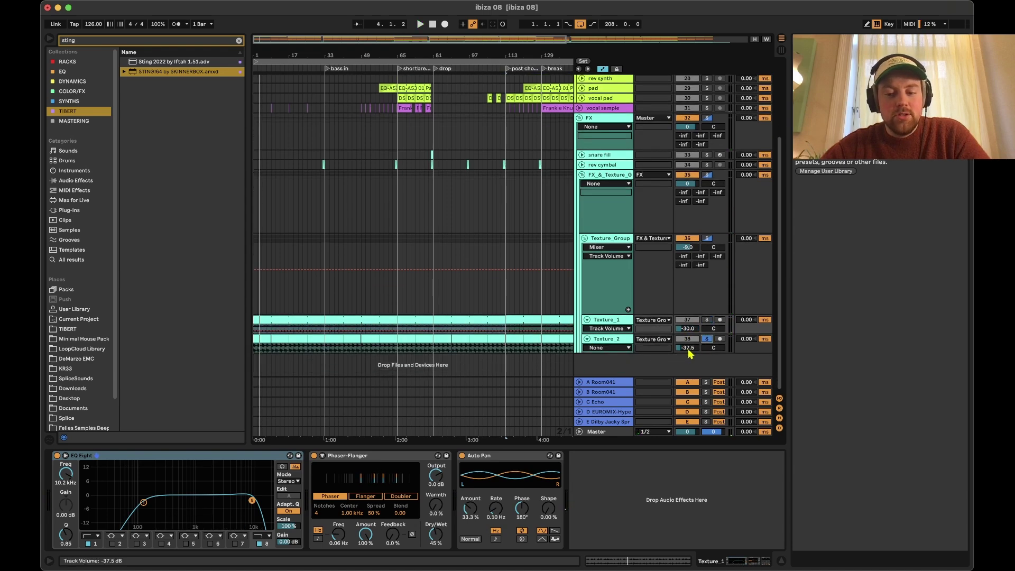
pyautogui.moveTo(688, 349); pyautogui.dragTo(688, 320)
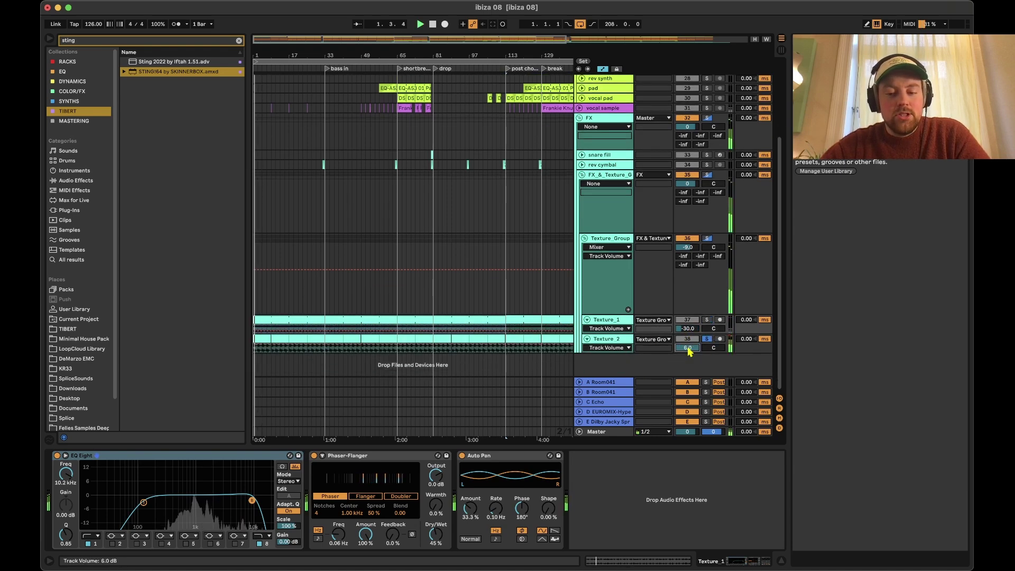
pyautogui.click(625, 344)
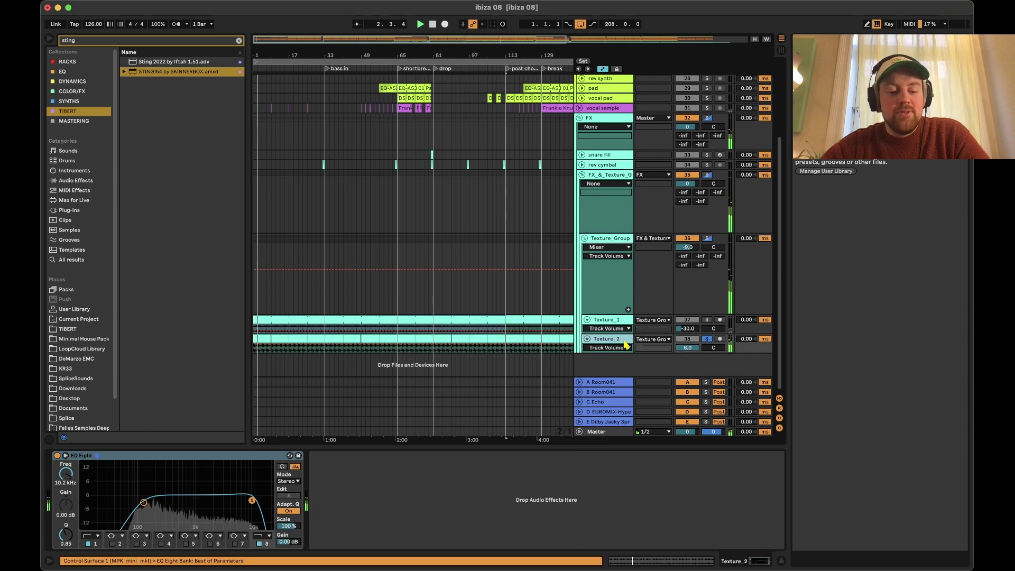
pyautogui.press('super+z')
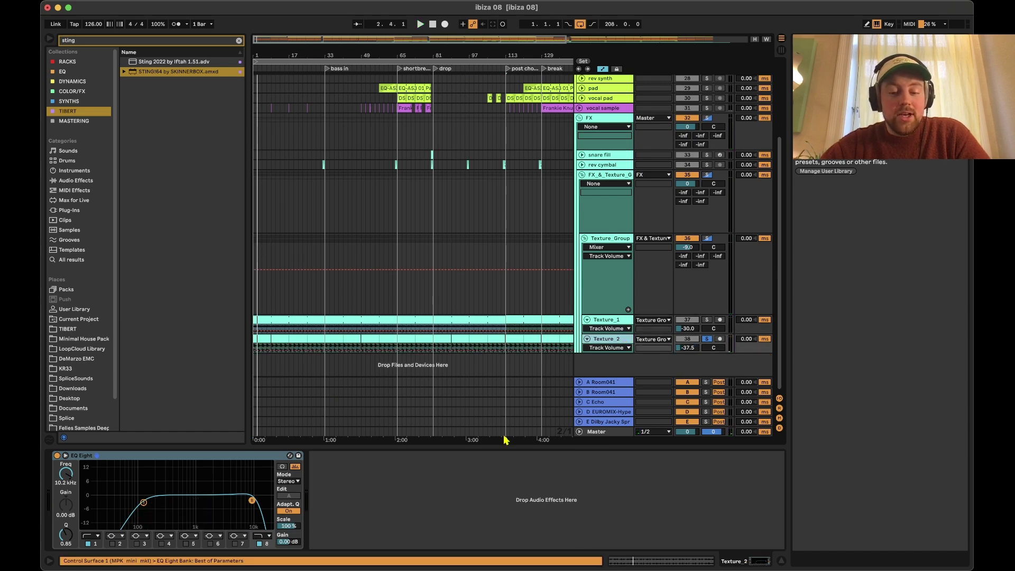
# - Solo Texture_1 and play it from bar 1 with its track volume raised to about 0.1 dB
pyautogui.click(622, 325)
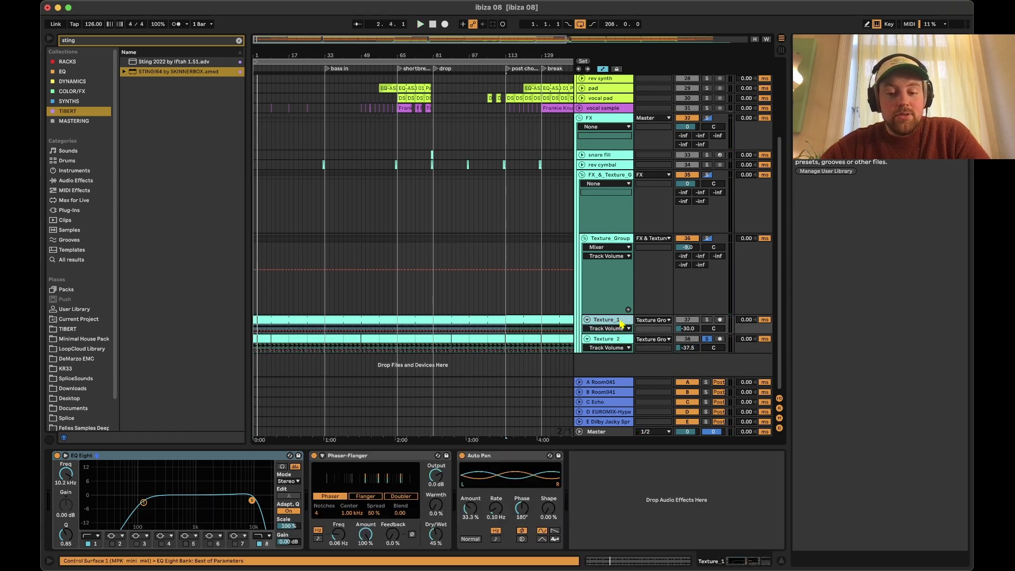
pyautogui.click(708, 320)
pyautogui.press('space')
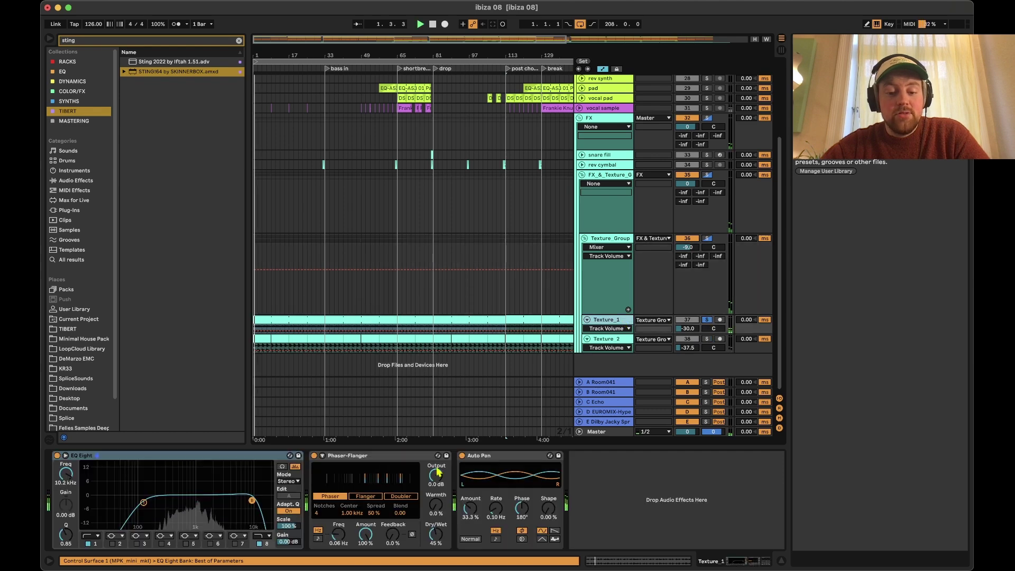
pyautogui.doubleClick(692, 329)
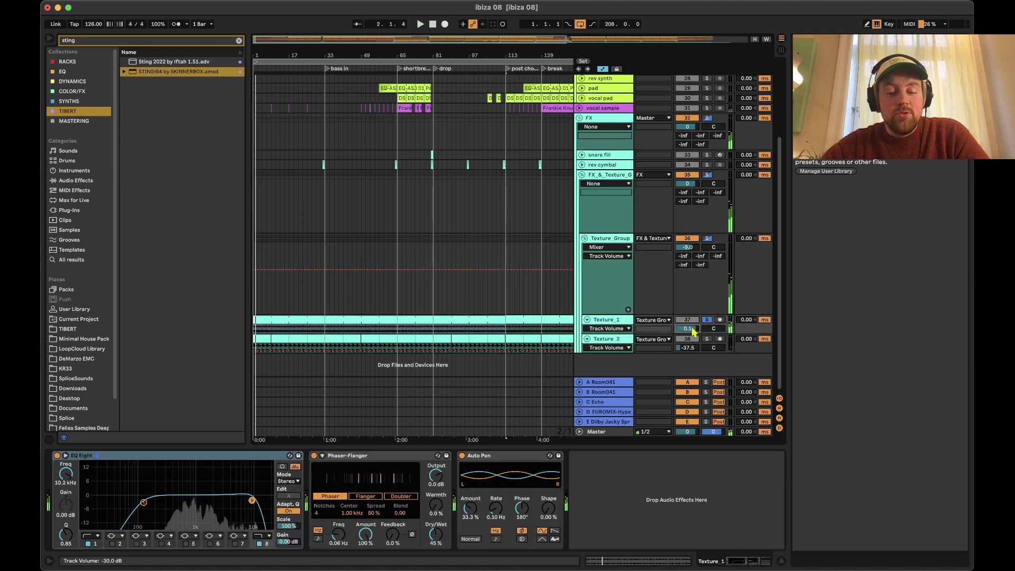
# - Fold the Texture_1 and Texture_2 tracks, and solo Texture_Group to play both textures together from bar 1
pyautogui.click(587, 320)
pyautogui.click(587, 330)
pyautogui.click(585, 239)
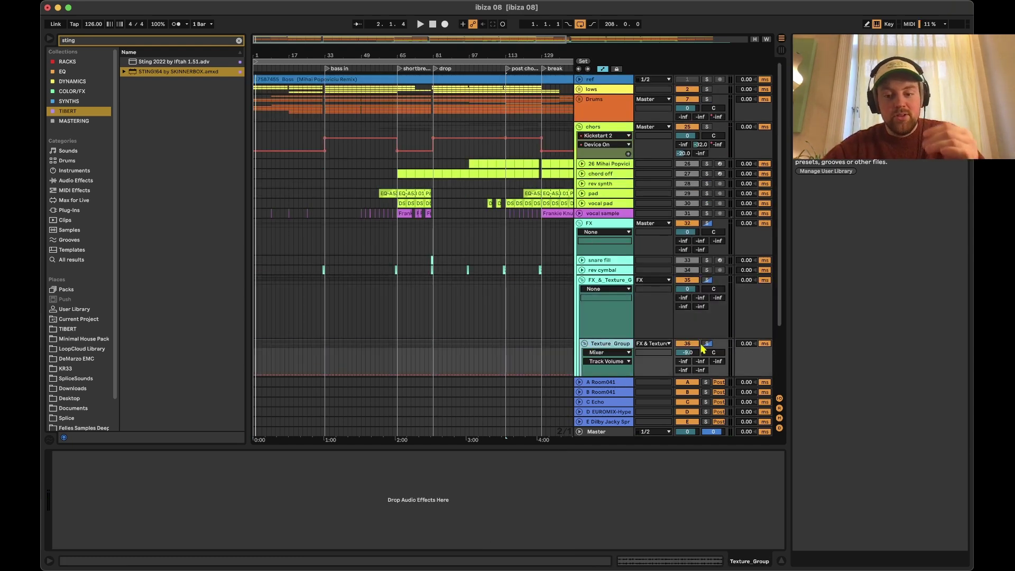
pyautogui.click(584, 344)
pyautogui.scroll(-3, 706, 344)
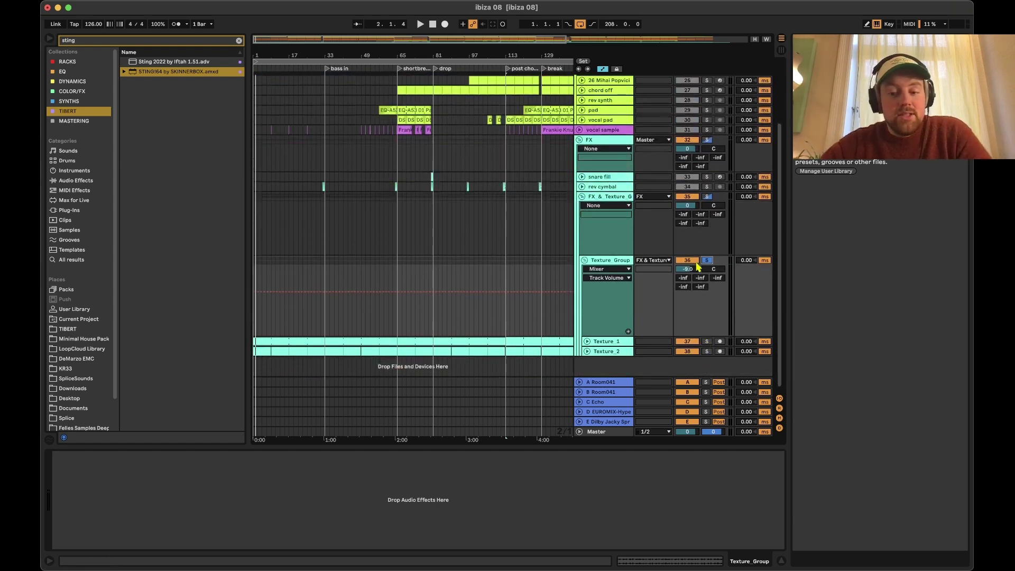
pyautogui.press('space')
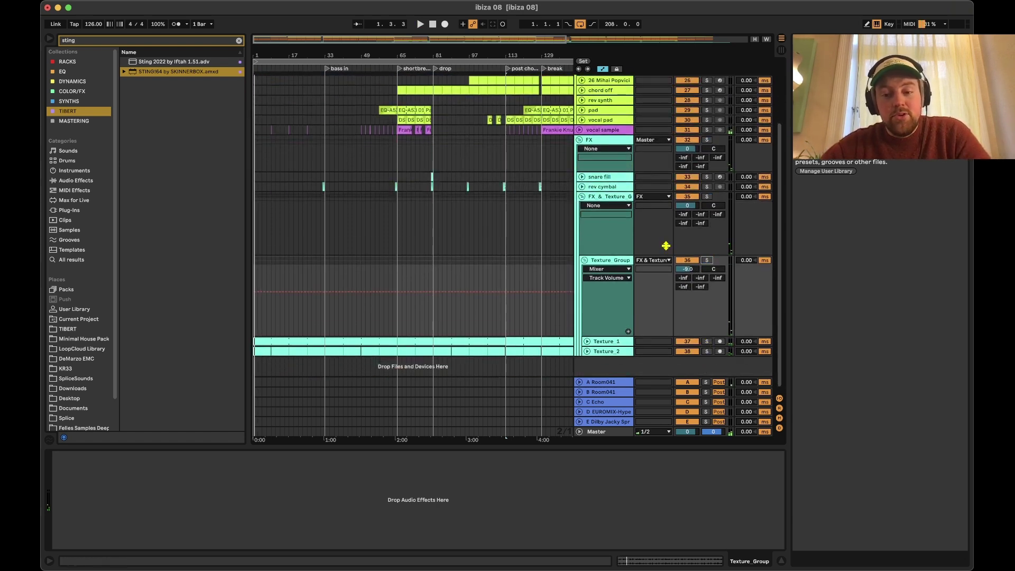
# - Fold the FX_&_Texture_Group, FX and chors groups, and unfold the Drums group to show its effect chain
pyautogui.click(582, 197)
pyautogui.click(580, 224)
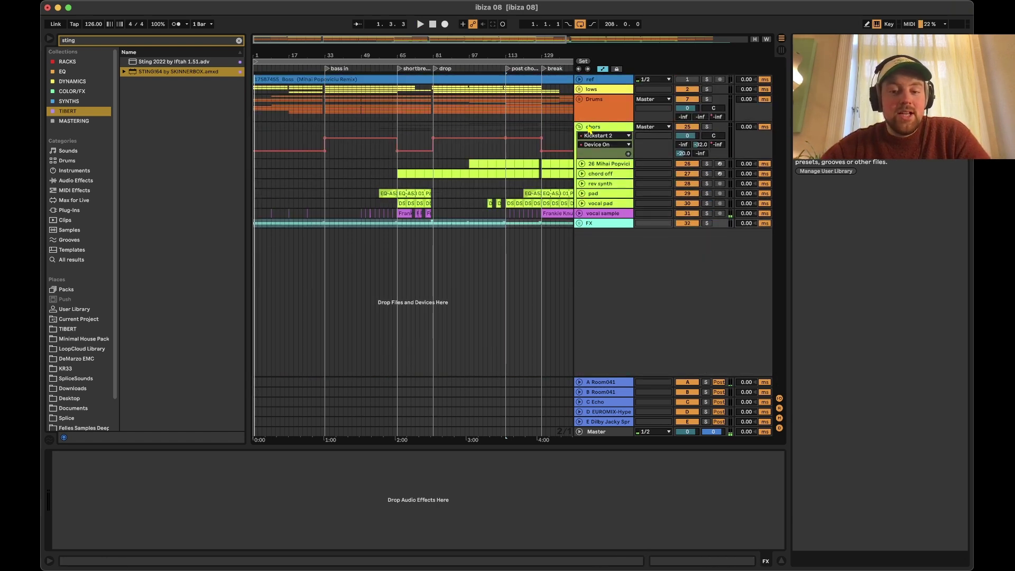
pyautogui.click(580, 128)
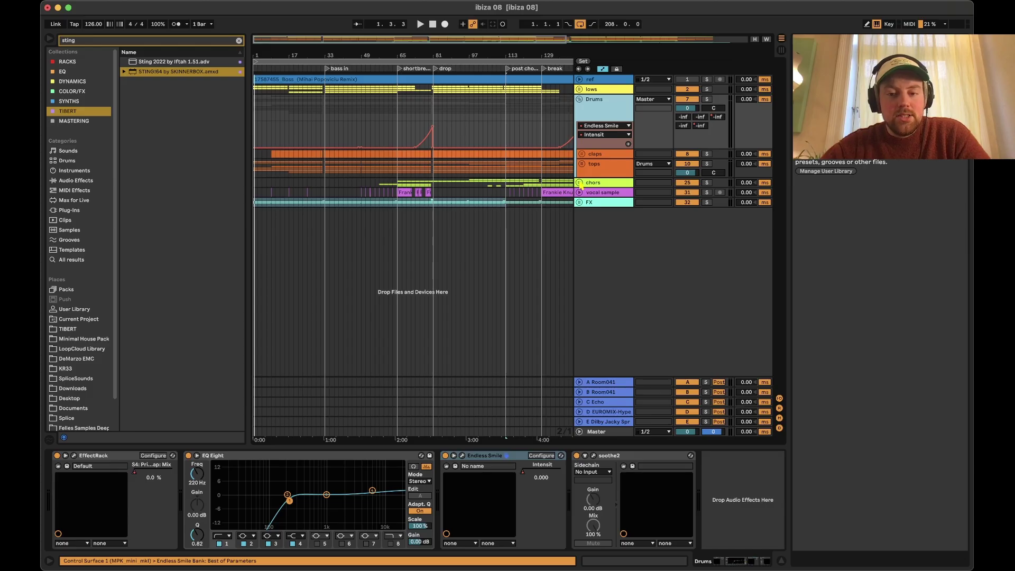
# - Unfold the chors group, show its B-Room041 send, and solo and unfold the B Room041 return track during playback
pyautogui.click(579, 183)
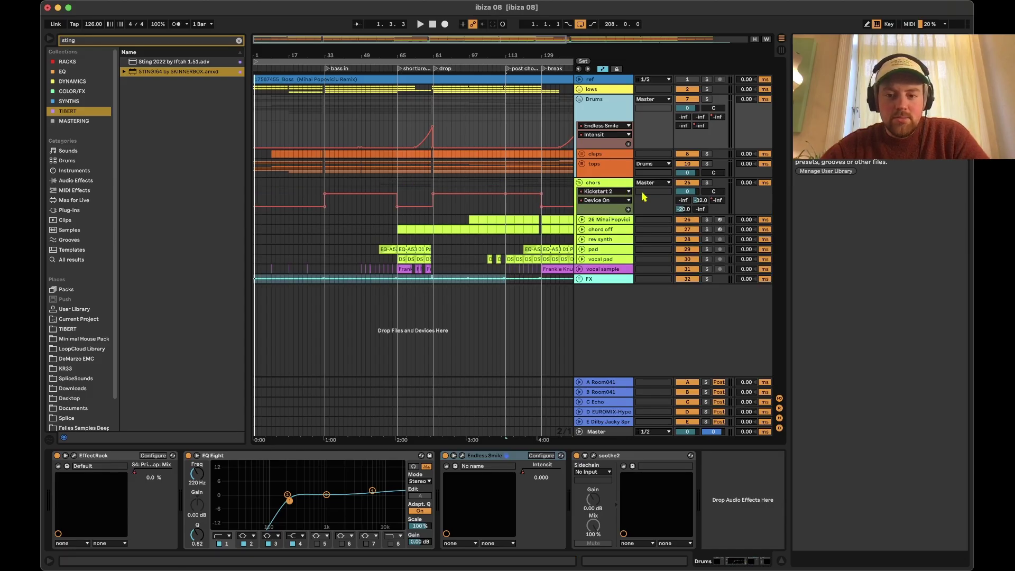
pyautogui.click(625, 185)
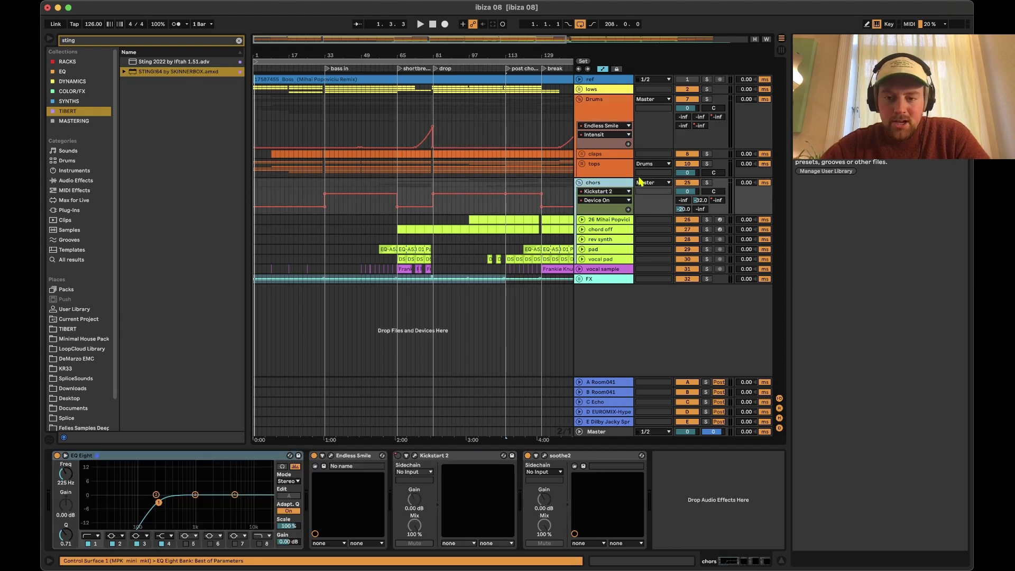
pyautogui.click(703, 208)
pyautogui.click(706, 392)
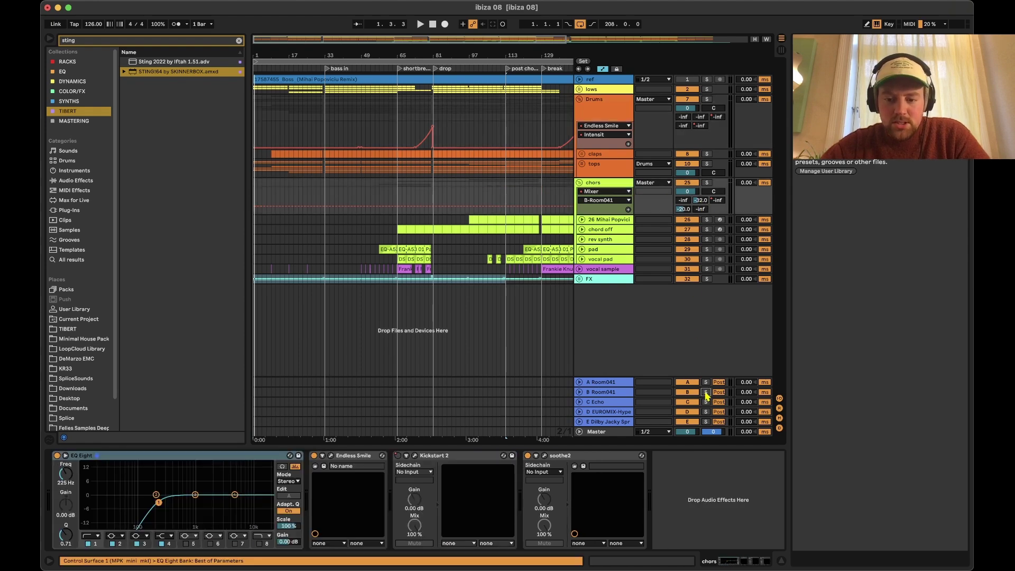
pyautogui.press('space')
pyautogui.click(580, 392)
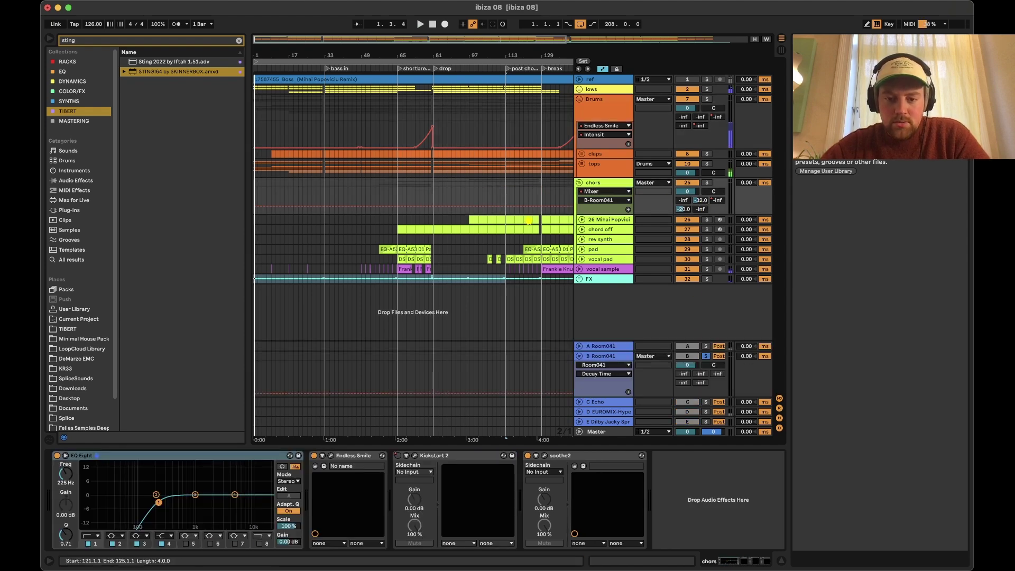
# - Play the break from bar 129 through the soloed B Room041 return, and show the return's effect chain
pyautogui.click(545, 219)
pyautogui.press('space')
pyautogui.press('space')
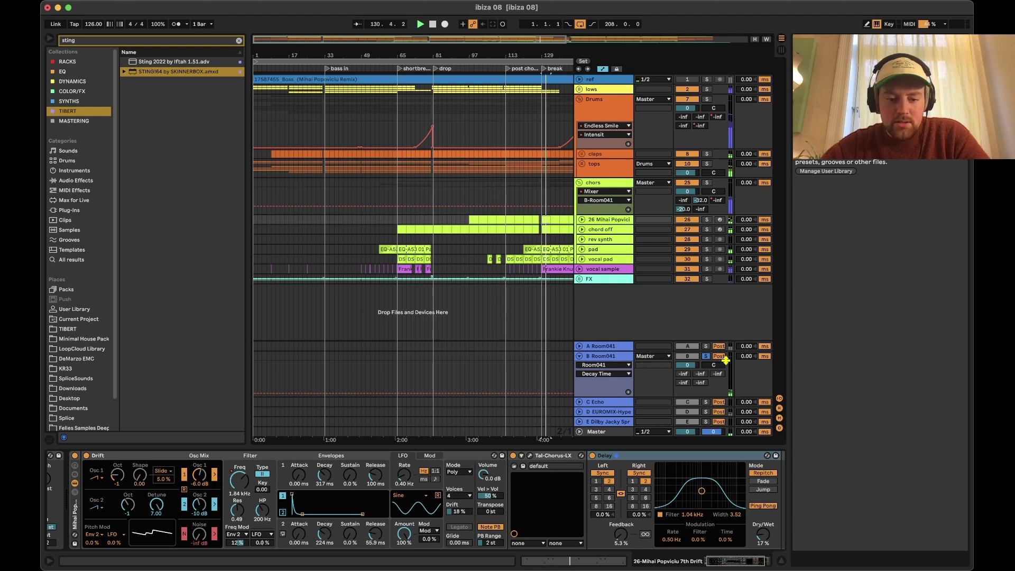
pyautogui.click(602, 356)
pyautogui.press('space')
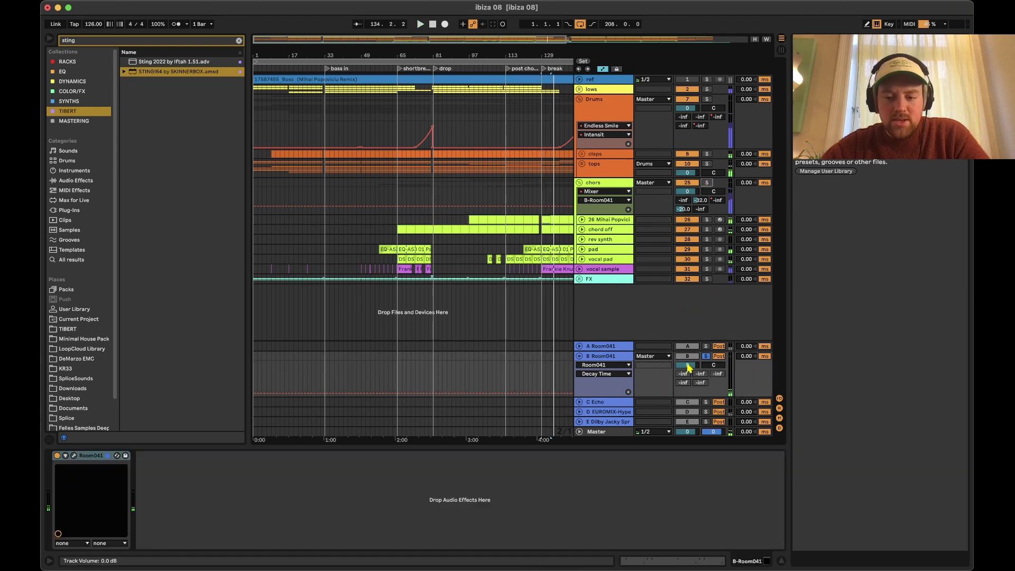
# - Replay the break passage while trying B Room041's track volume, and reset that volume to 0 dB
pyautogui.click(617, 362)
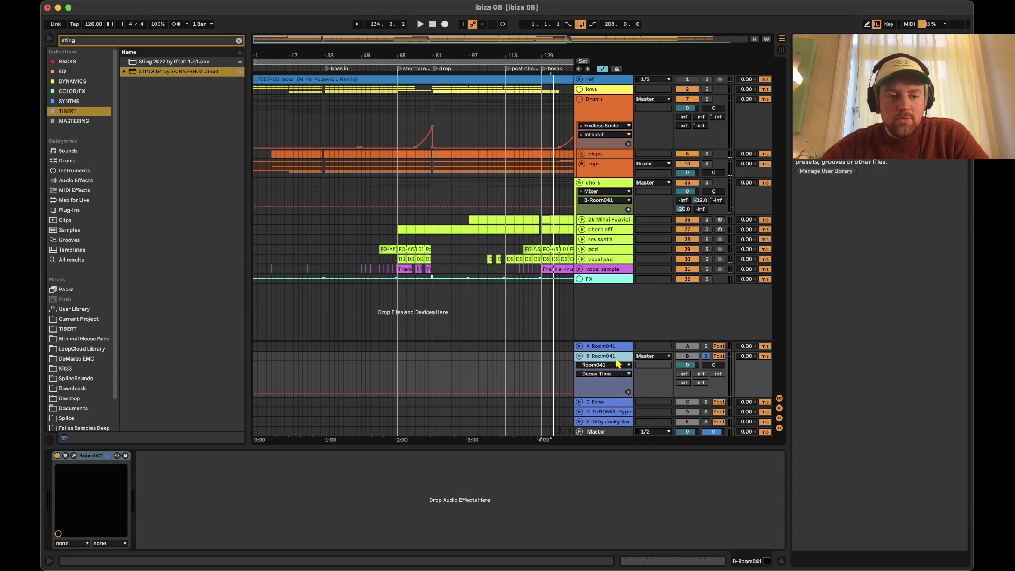
pyautogui.press('space')
pyautogui.moveTo(692, 365); pyautogui.dragTo(696, 371)
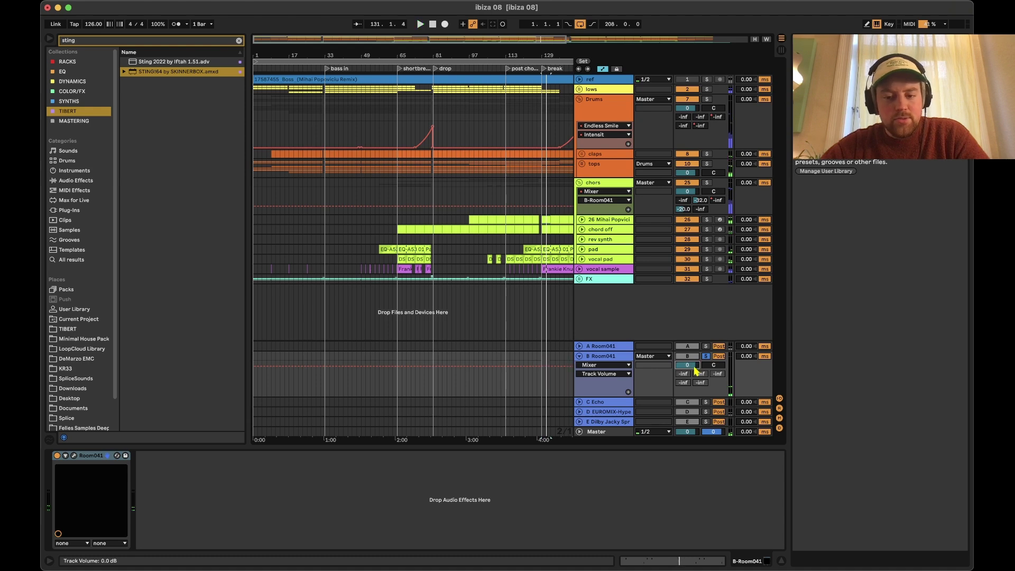
pyautogui.press('Delete')
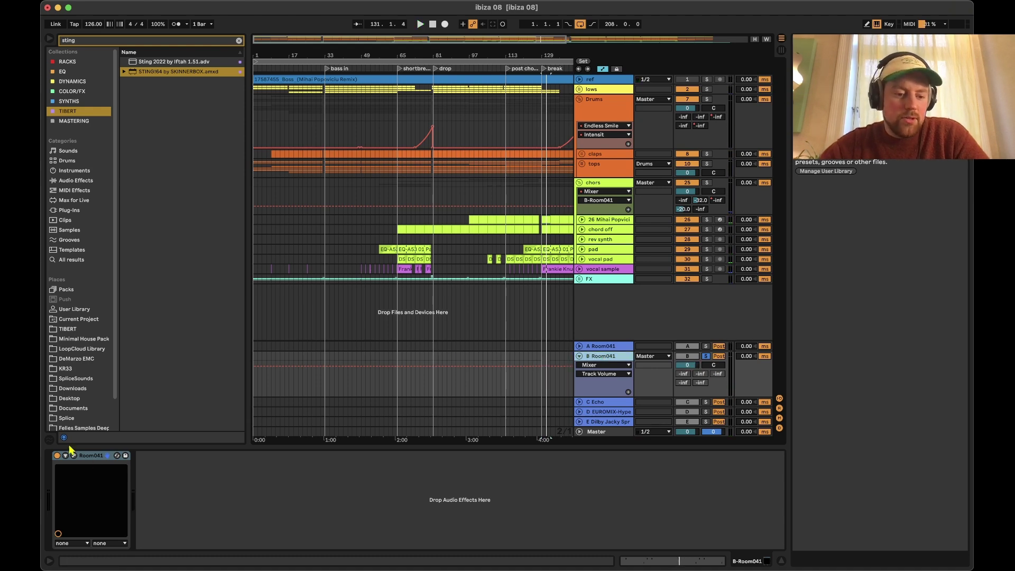
# - Open the Room041 plug-in on the B return and examine its stereo separation, decay, dry, HPF and post EQ settings
pyautogui.click(74, 455)
pyautogui.moveTo(209, 117)
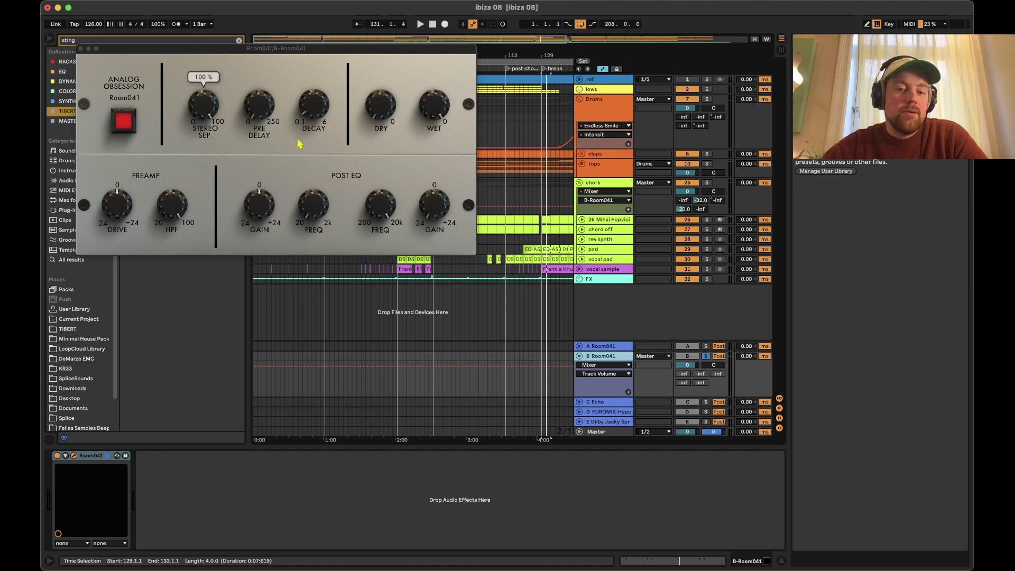
pyautogui.moveTo(372, 107)
pyautogui.moveTo(311, 107)
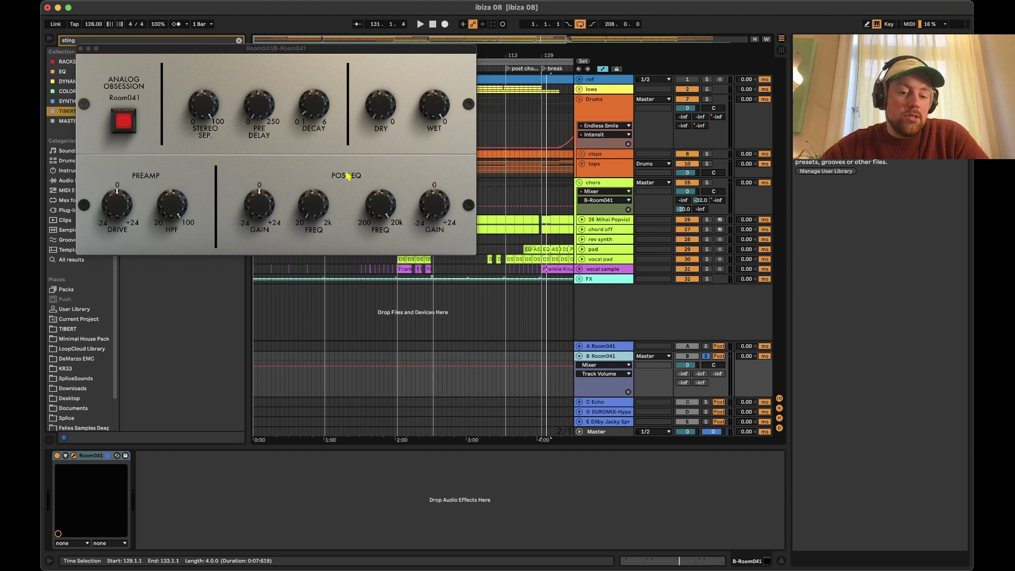
pyautogui.moveTo(183, 214)
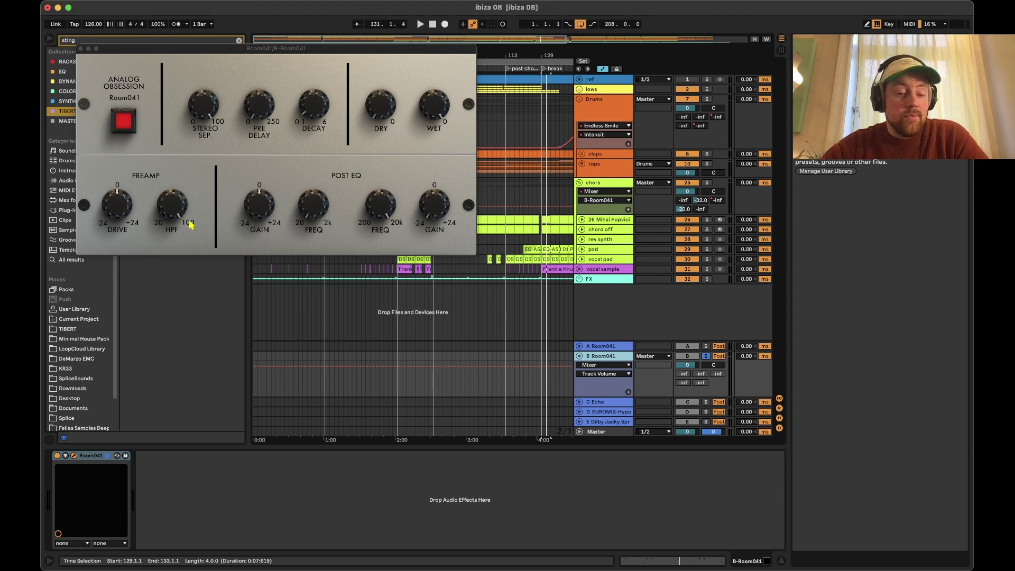
pyautogui.moveTo(442, 210)
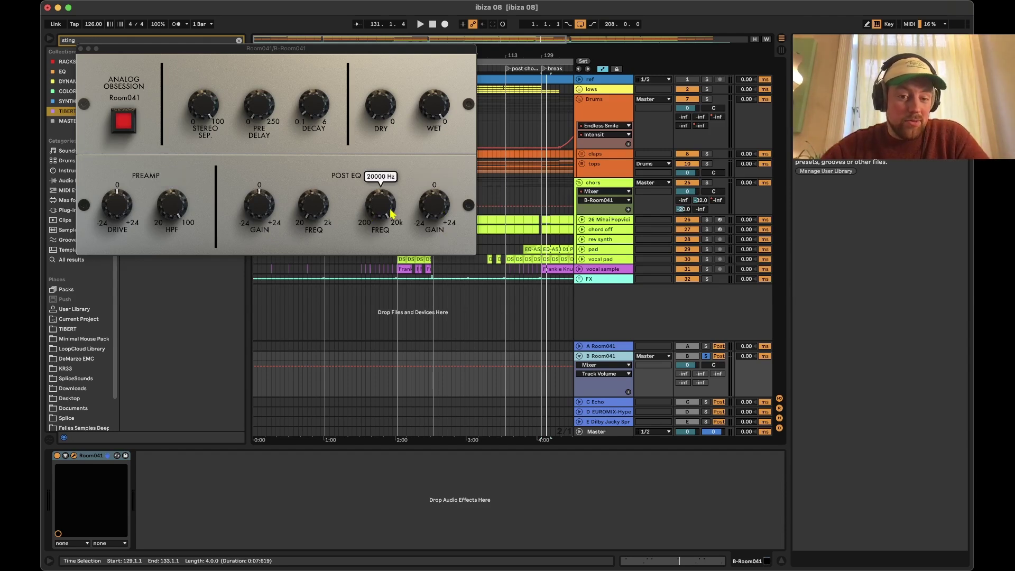
# - Close the Room041 plug-in window, fold the chors group, and show the Drums group's C-Echo send automation
pyautogui.click(80, 48)
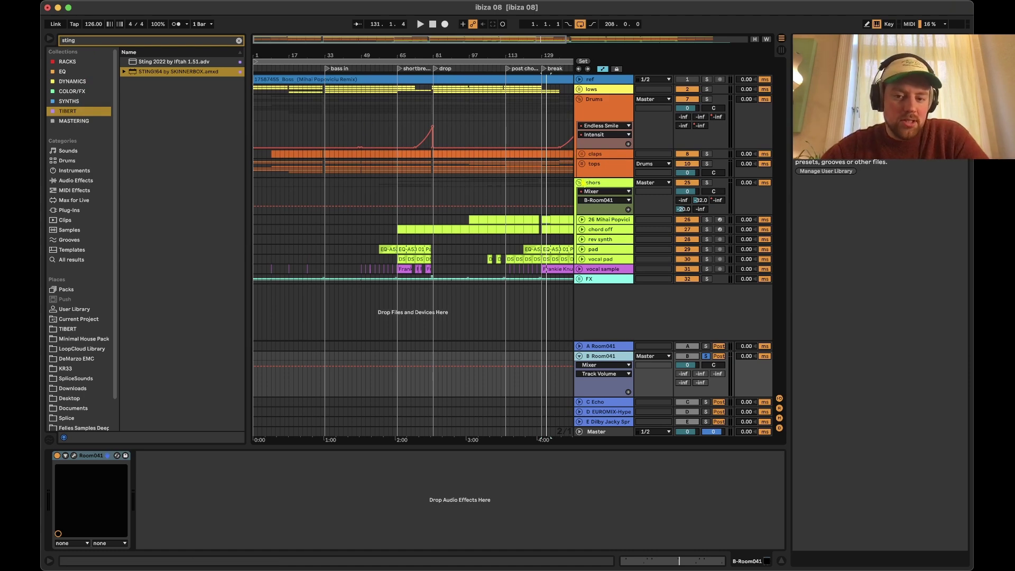
pyautogui.click(579, 182)
pyautogui.rightClick(718, 117)
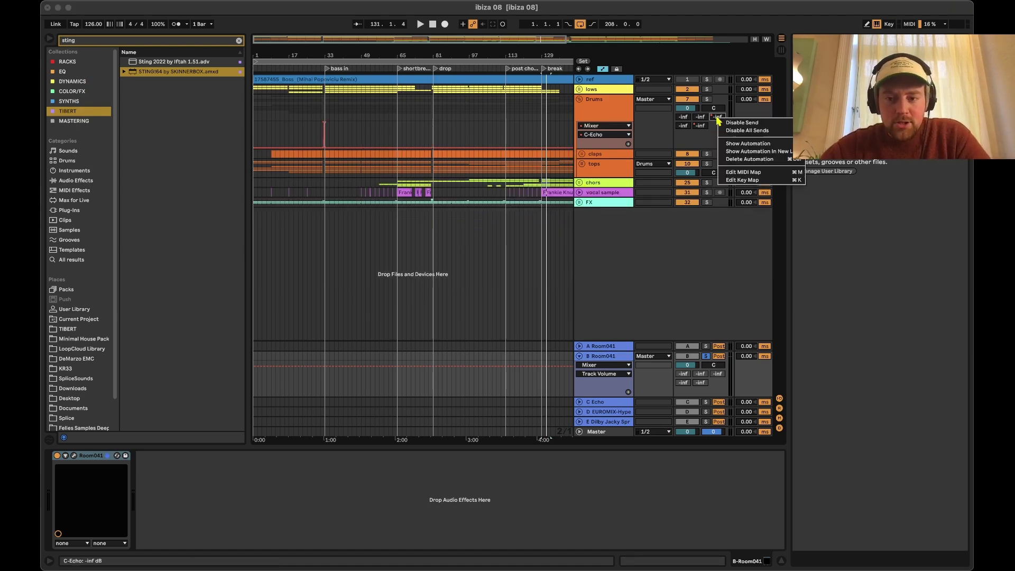
pyautogui.click(607, 360)
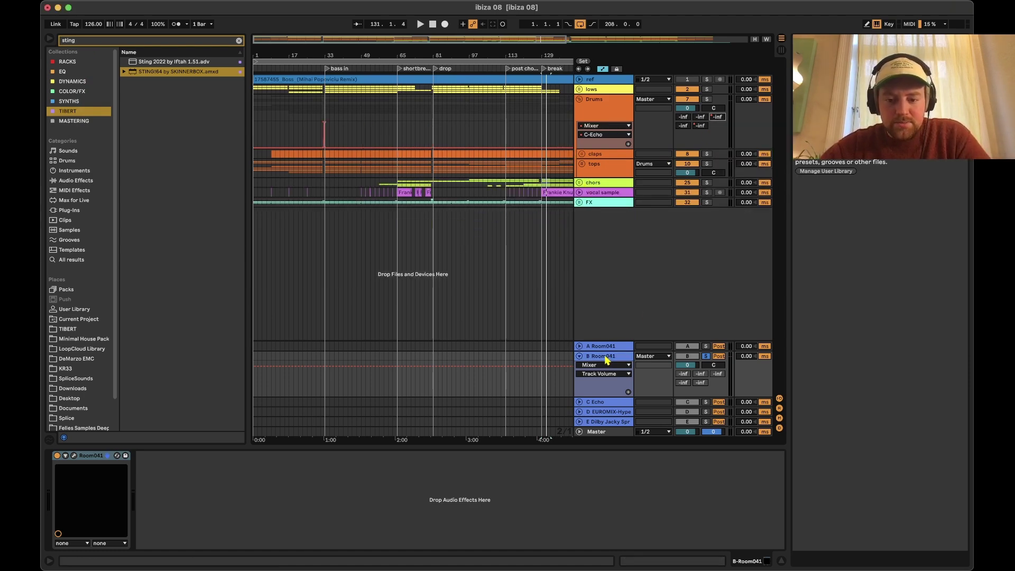
# - Show the C Echo return's device, solo that return, and play the break from bar 129 through it
pyautogui.click(613, 405)
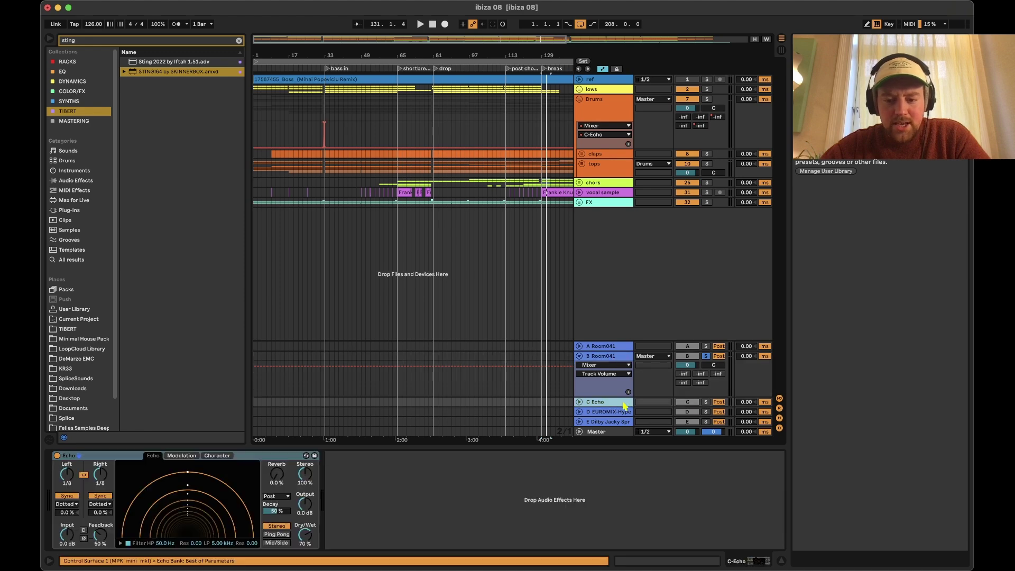
pyautogui.click(706, 402)
pyautogui.press('space')
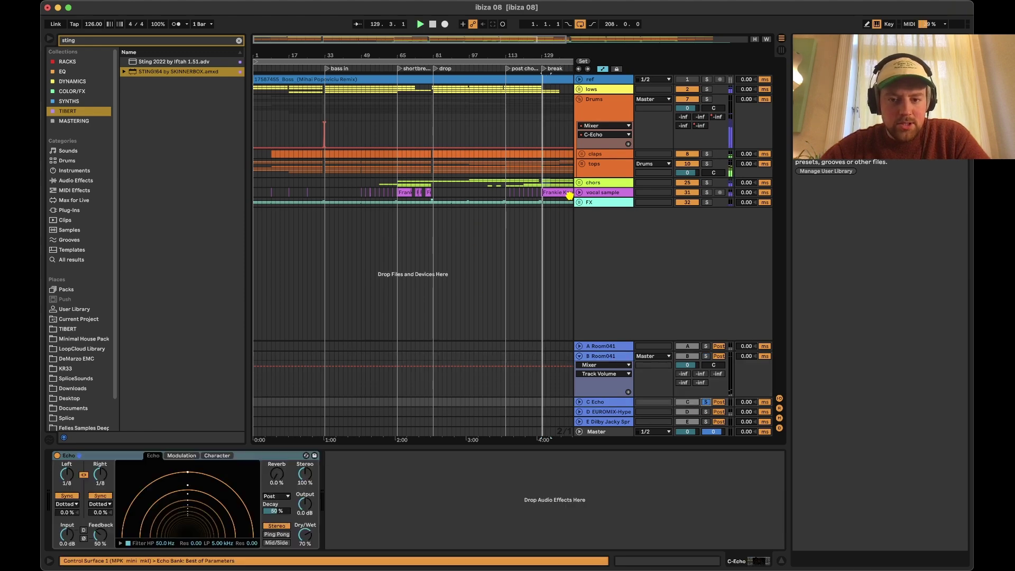
pyautogui.press('space')
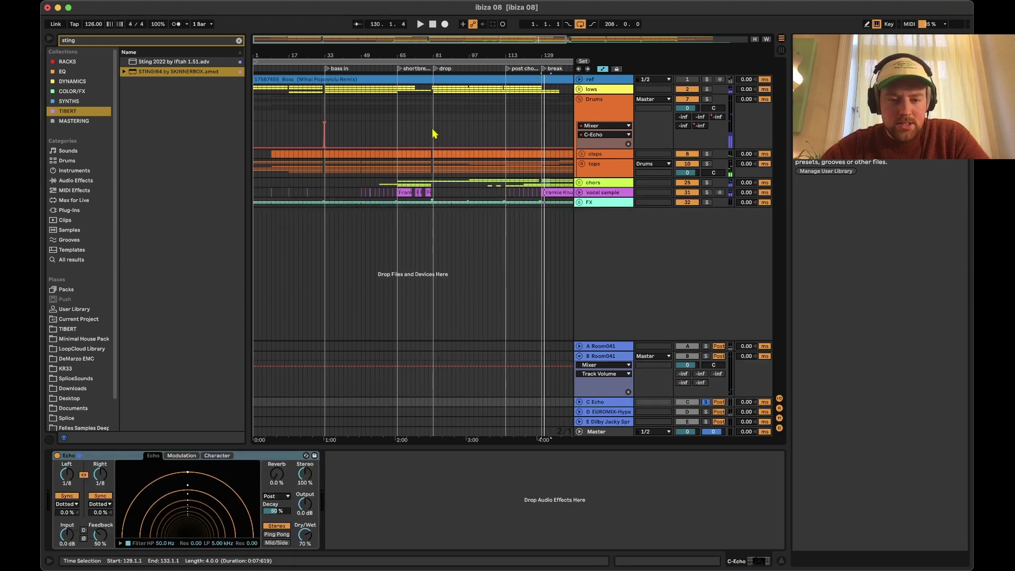
# - Play the drum echo throw just before the bass in marker with C Echo soloed, auditioning Drums too, and show the Echo device
pyautogui.scroll(5, 328, 139)
pyautogui.click(328, 136)
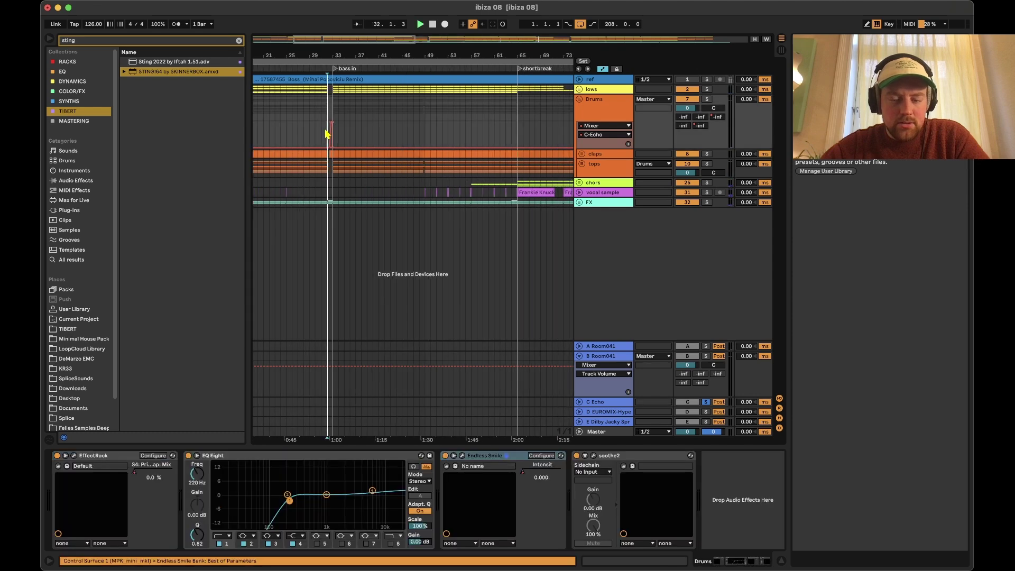
pyautogui.press('space')
pyautogui.click(707, 100)
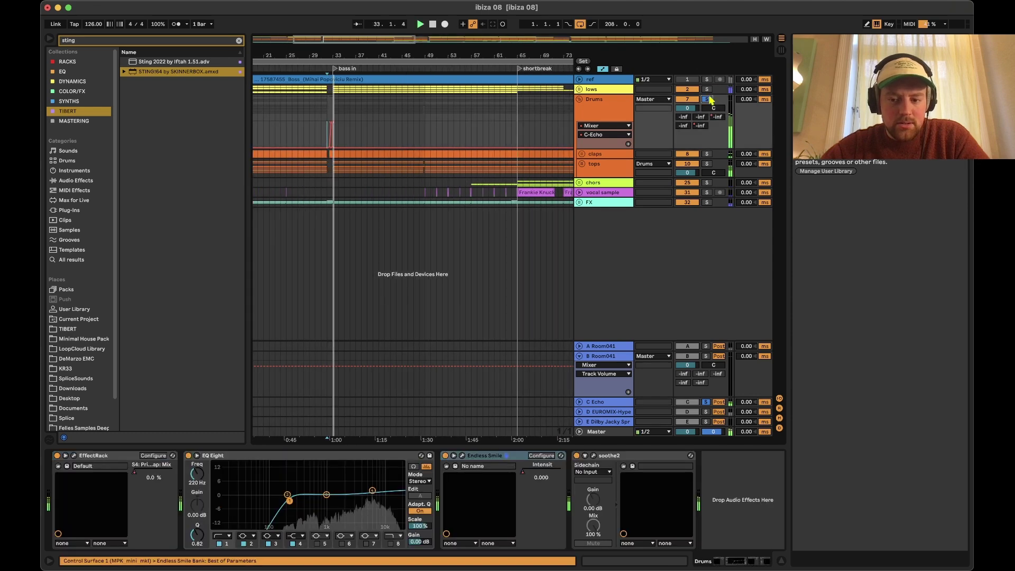
pyautogui.click(612, 404)
pyautogui.scroll(-5, 509, 258)
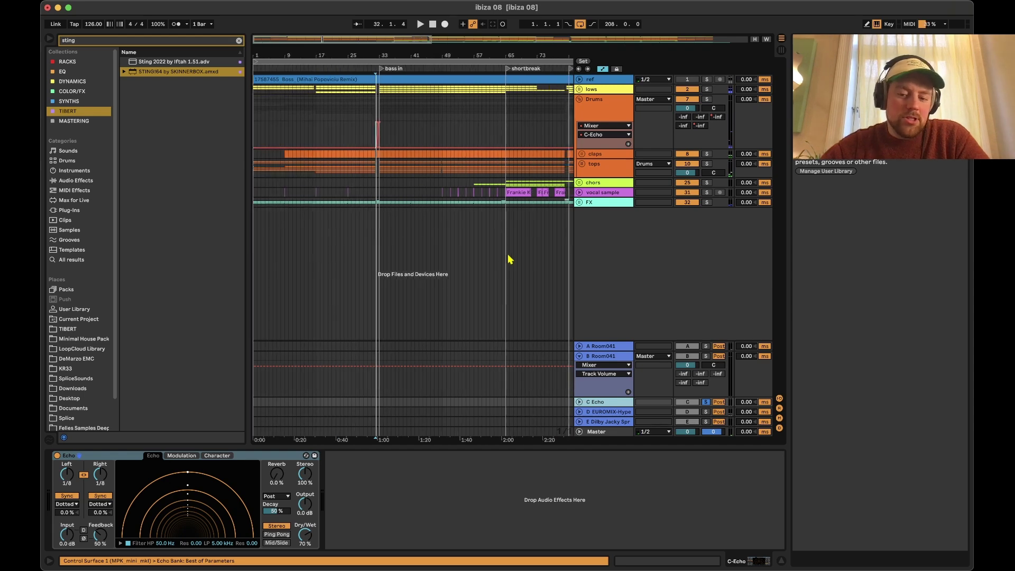
# - Show the D EUROMIX return's compressor, solo that return, and unfold the lows group to inspect its sends
pyautogui.click(611, 410)
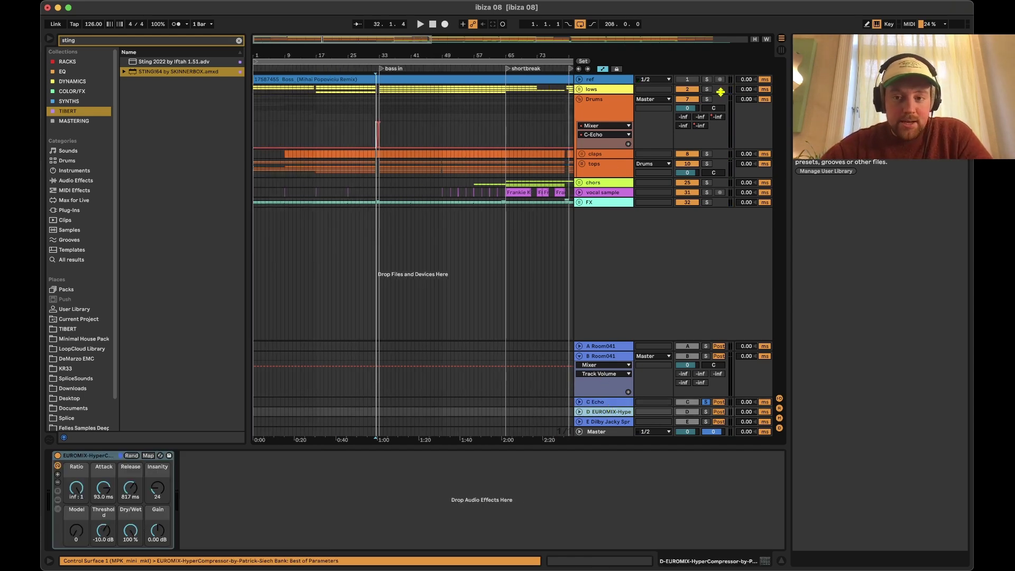
pyautogui.click(706, 412)
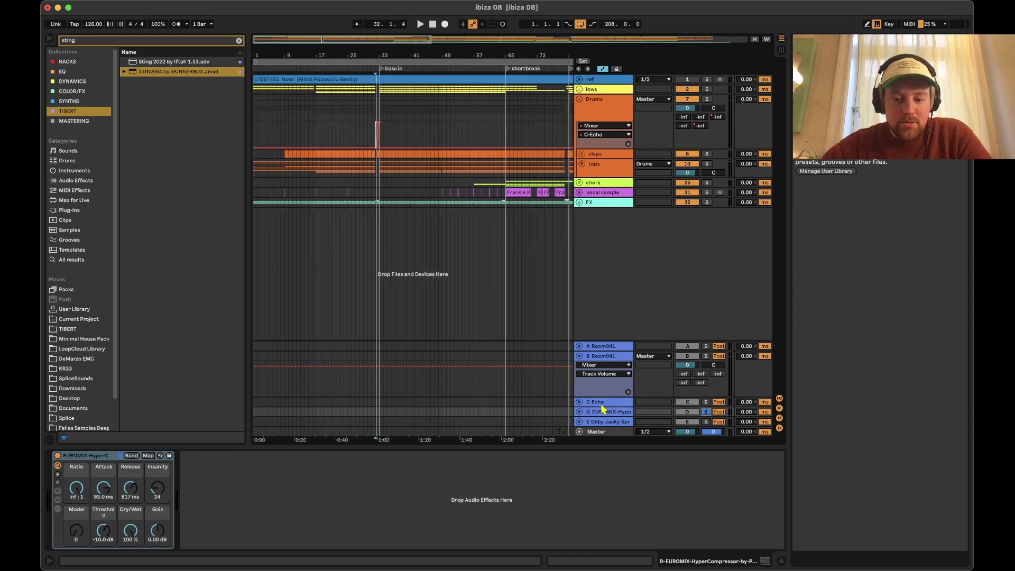
pyautogui.click(555, 177)
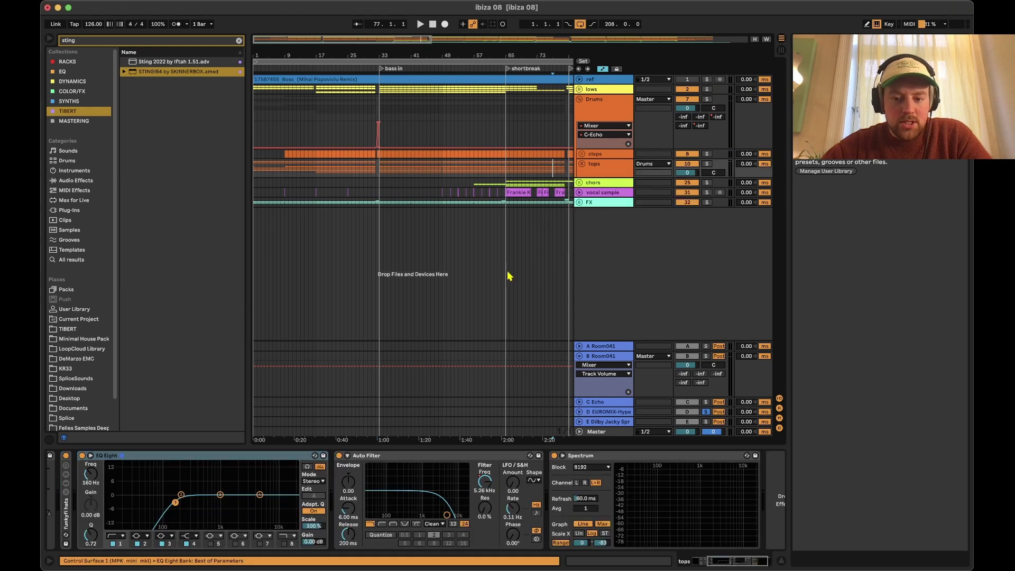
pyautogui.click(574, 90)
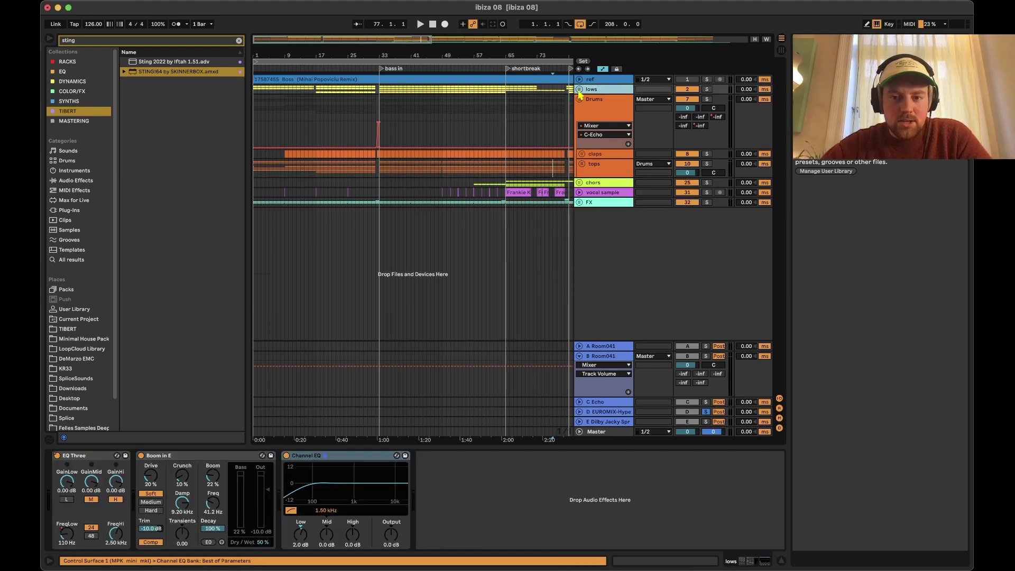
pyautogui.click(580, 92)
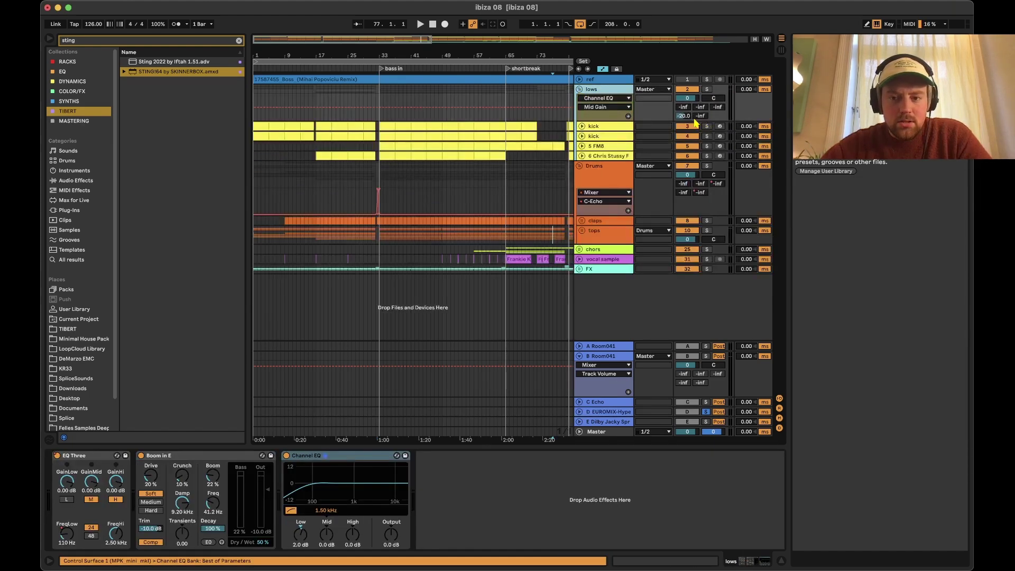
# - Play from bar 77 into the drop through the soloed D EUROMIX return, and show the devices of the lows group's last track
pyautogui.press('space')
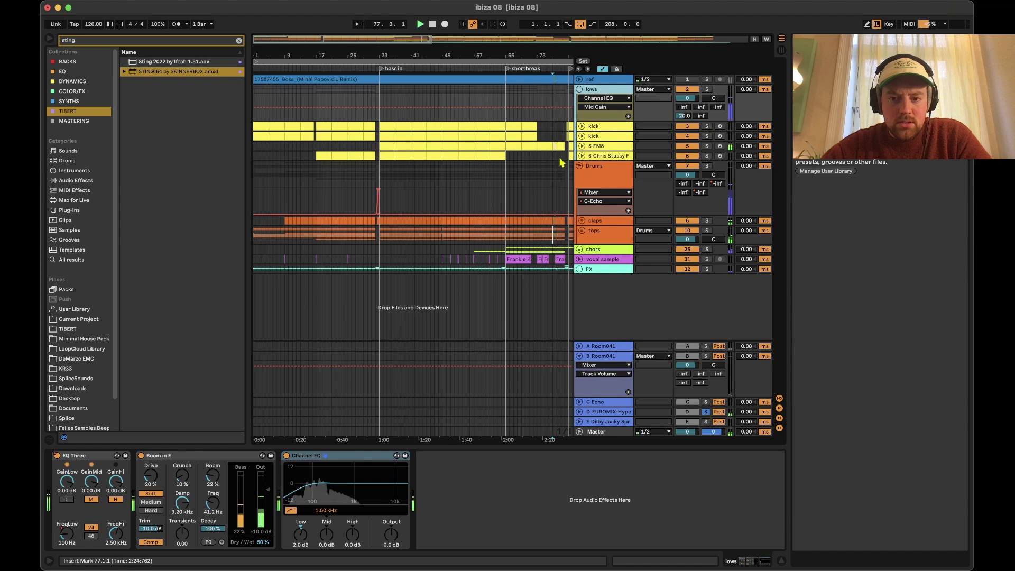
pyautogui.click(608, 156)
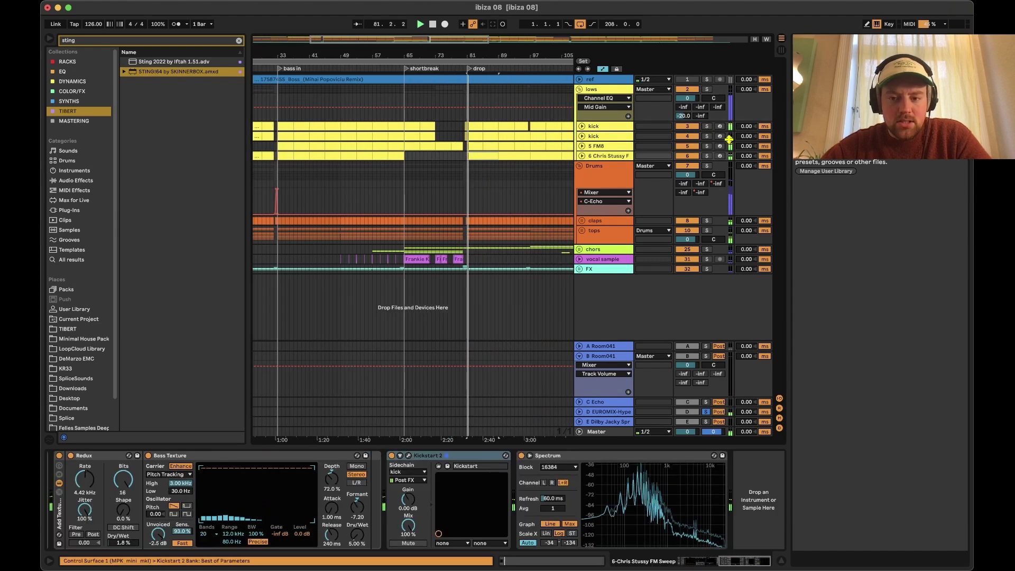
pyautogui.click(584, 232)
pyautogui.click(584, 231)
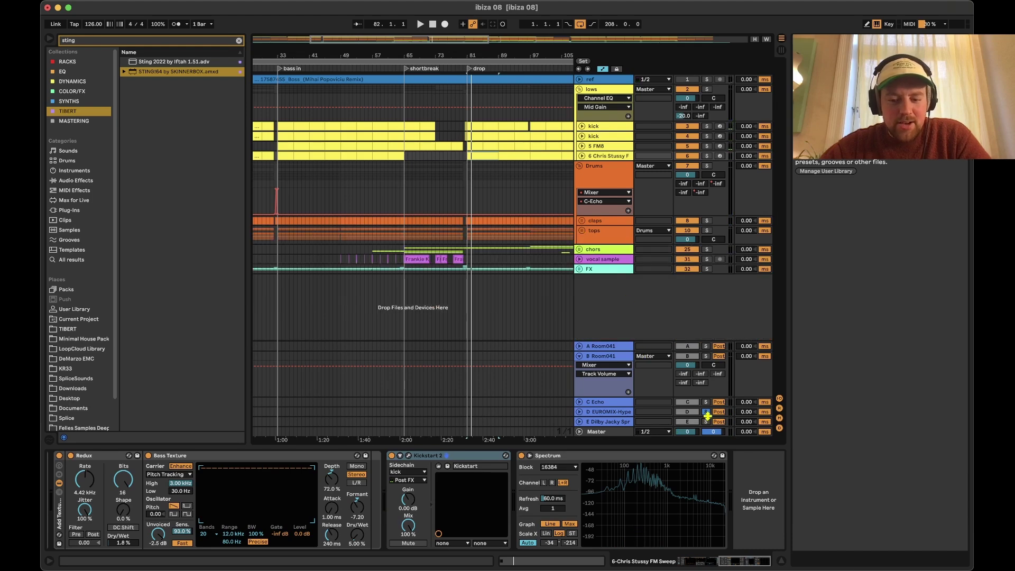
# - Select the D EUROMIX return and unfold it to expose its mixer controls
pyautogui.click(608, 421)
pyautogui.click(609, 413)
pyautogui.click(580, 413)
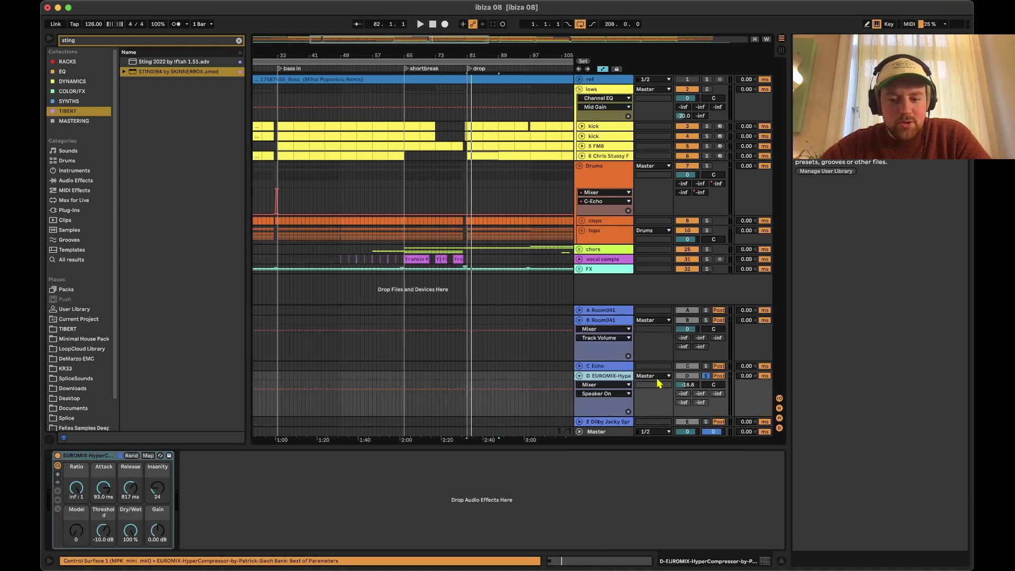
# - Audition the drop with the D EUROMIX return's track volume at 0 dB, and restore its previous level
pyautogui.click(696, 386)
pyautogui.press('Delete')
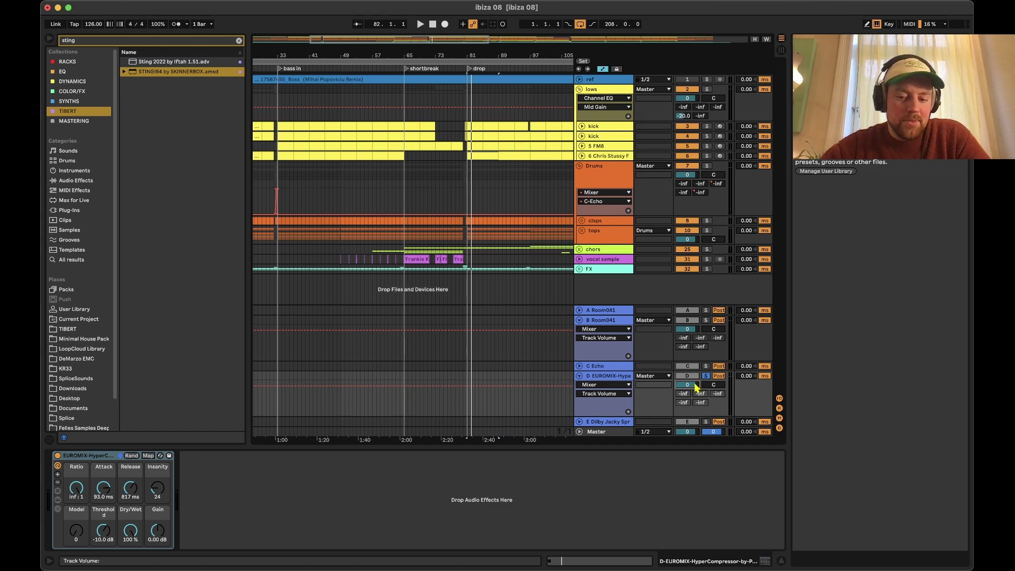
pyautogui.press('space')
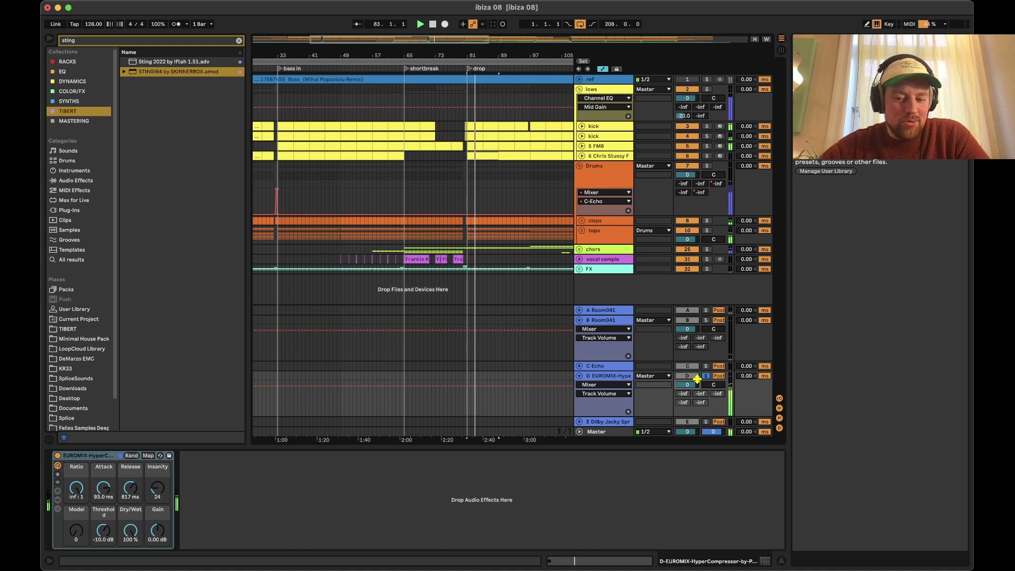
pyautogui.moveTo(698, 379); pyautogui.dragTo(700, 384)
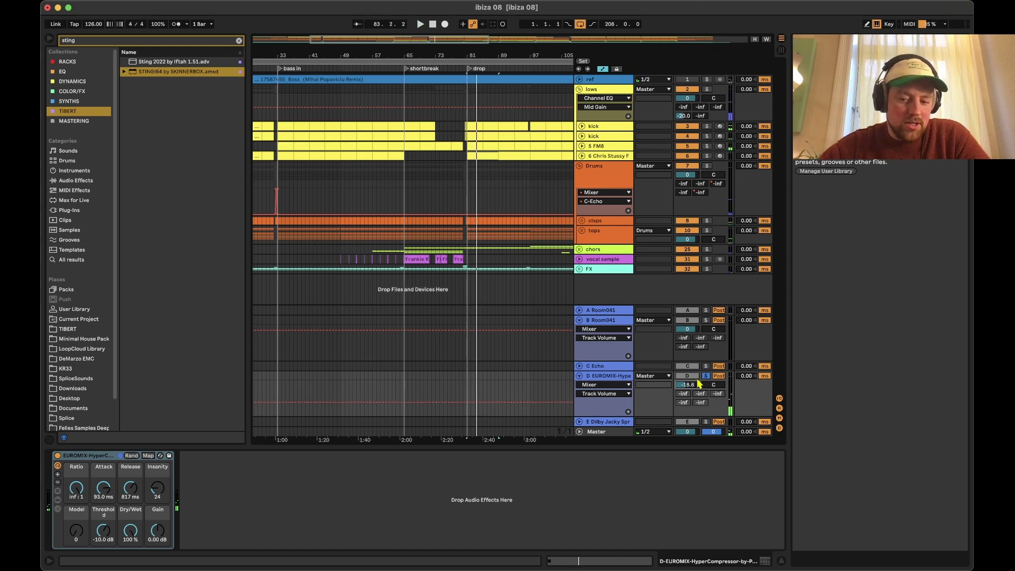
# - Unsolo the D EUROMIX return and play the drop in the full mix
pyautogui.click(706, 376)
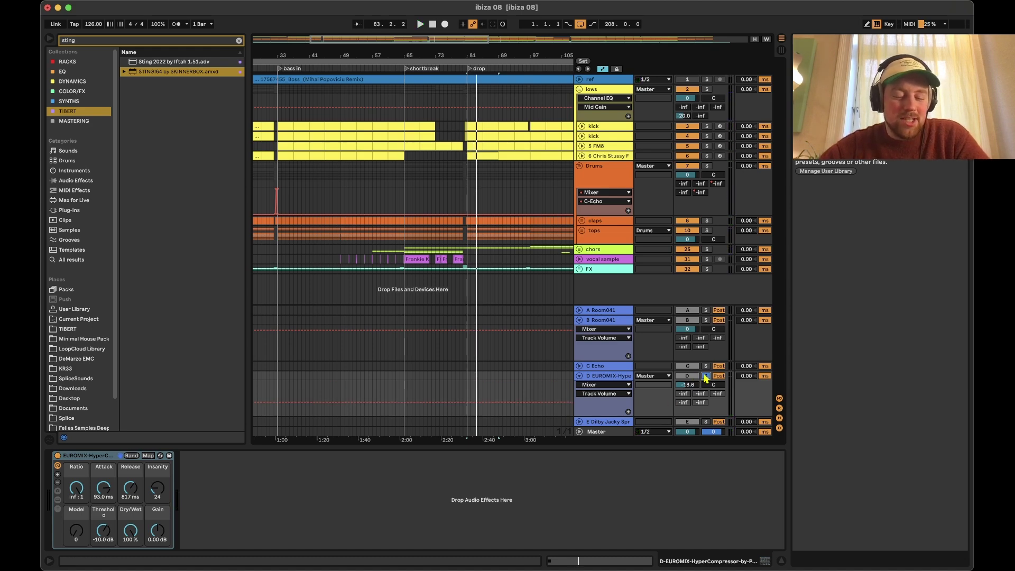
pyautogui.press('space')
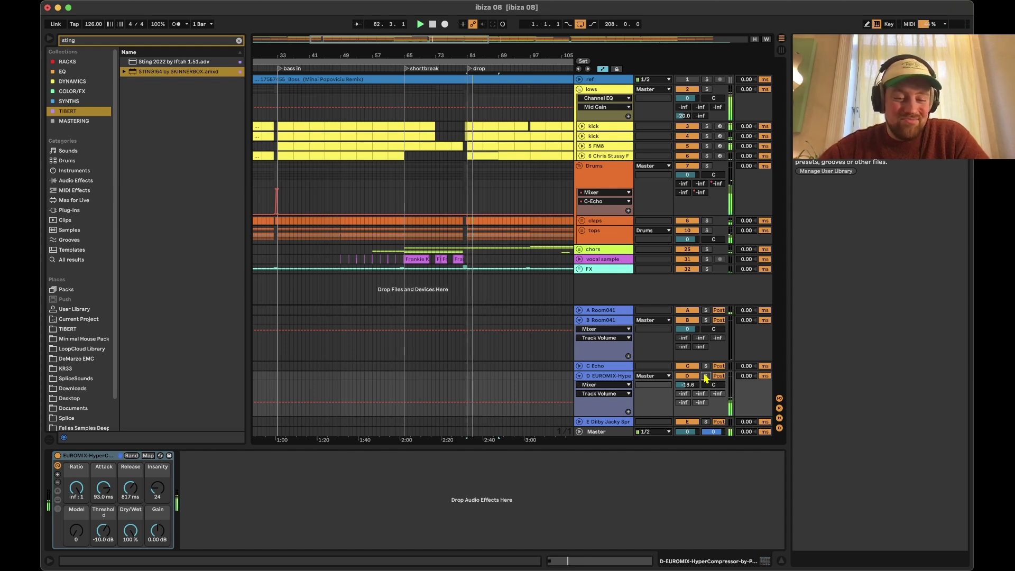
pyautogui.press('space')
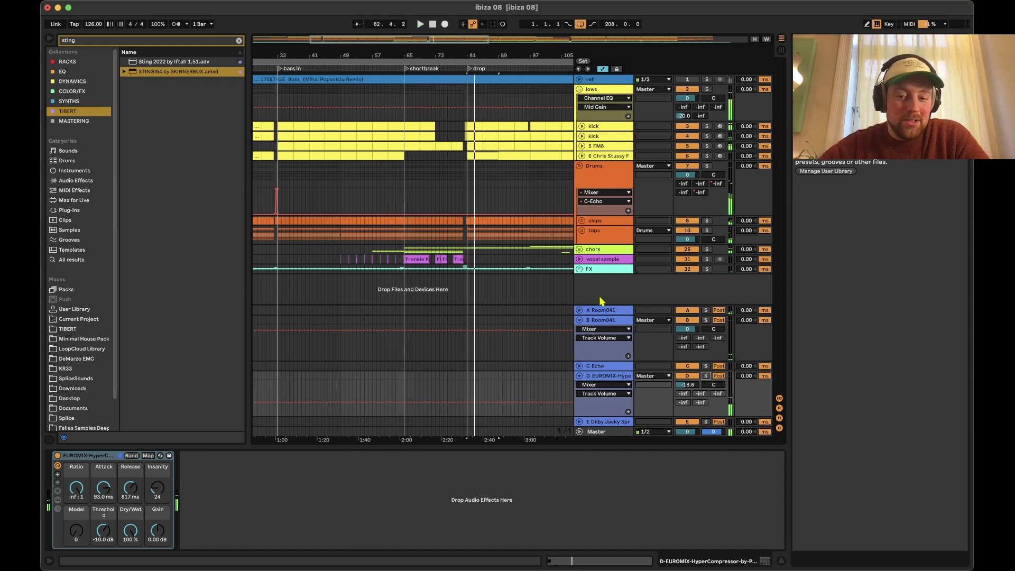
# - Show the Drums group's E-Dilby Jacky Spray send automation and place the playback start at bar 63, before the shortbreak
pyautogui.rightClick(700, 193)
pyautogui.press('Escape')
pyautogui.click(468, 180)
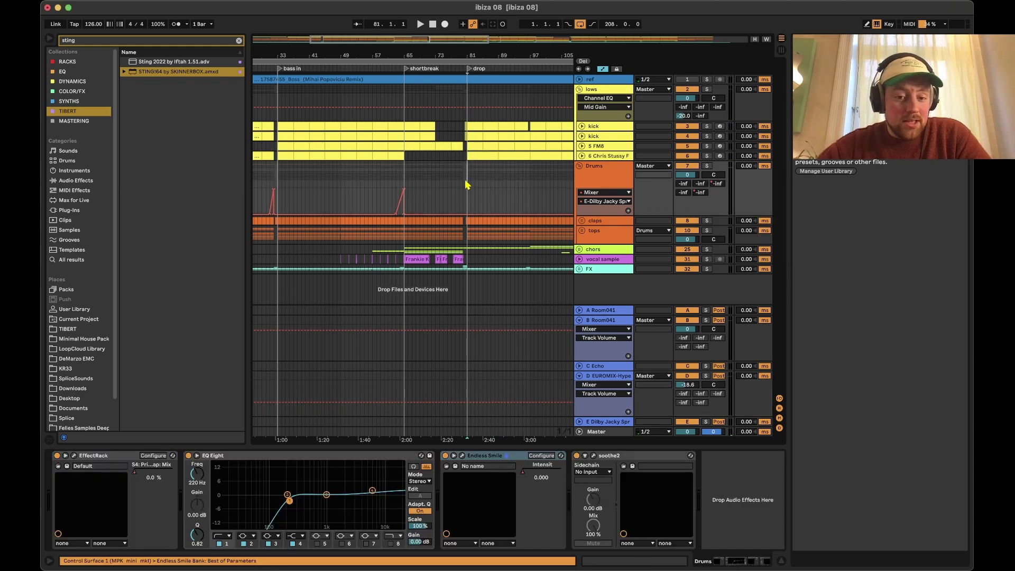
pyautogui.scroll(3, 404, 196)
pyautogui.click(392, 185)
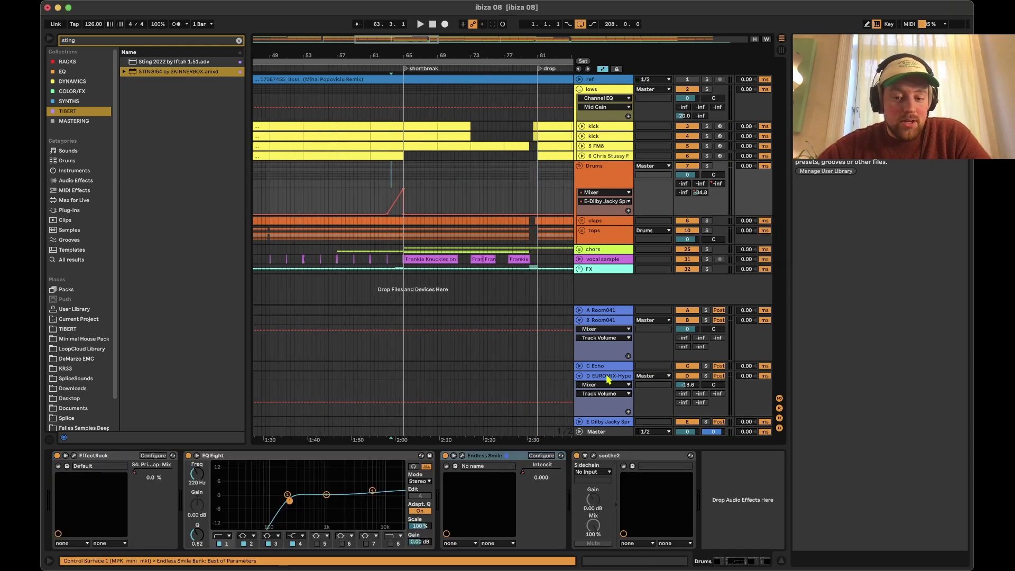
# - Fold the D and B returns, show the E Dilby Jacky Spray return's effect chain, and solo that return
pyautogui.click(580, 376)
pyautogui.click(580, 356)
pyautogui.click(613, 422)
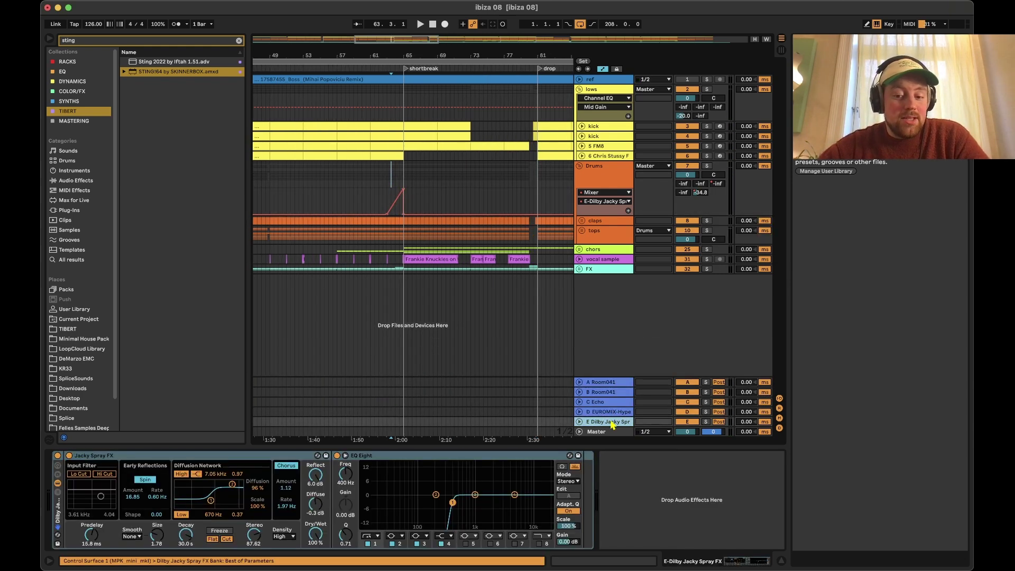
pyautogui.click(706, 422)
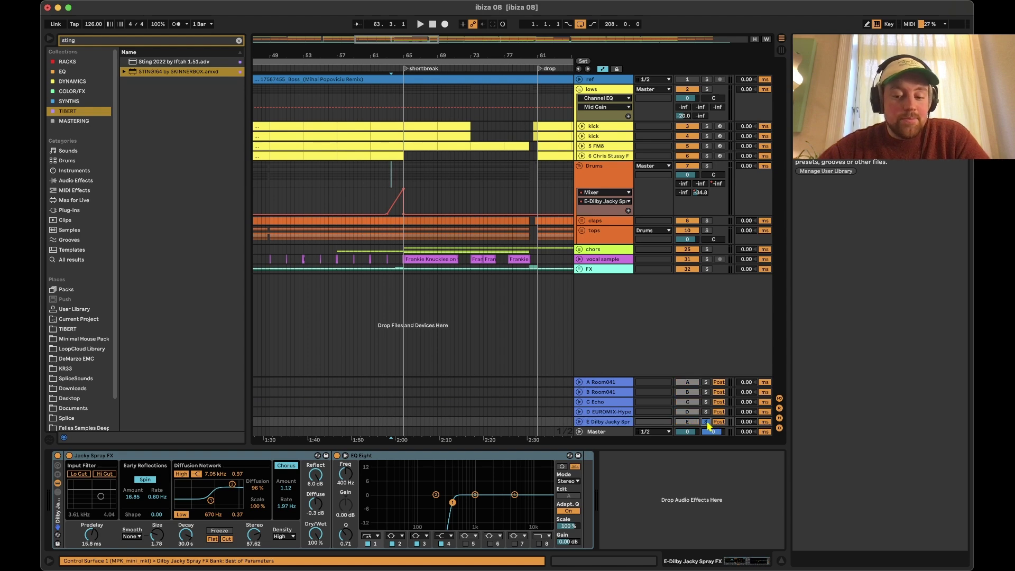
# - Play the drum send build-up into the shortbreak through the E return with Drums soloed as well, and clear the solos
pyautogui.click(390, 197)
pyautogui.press('space')
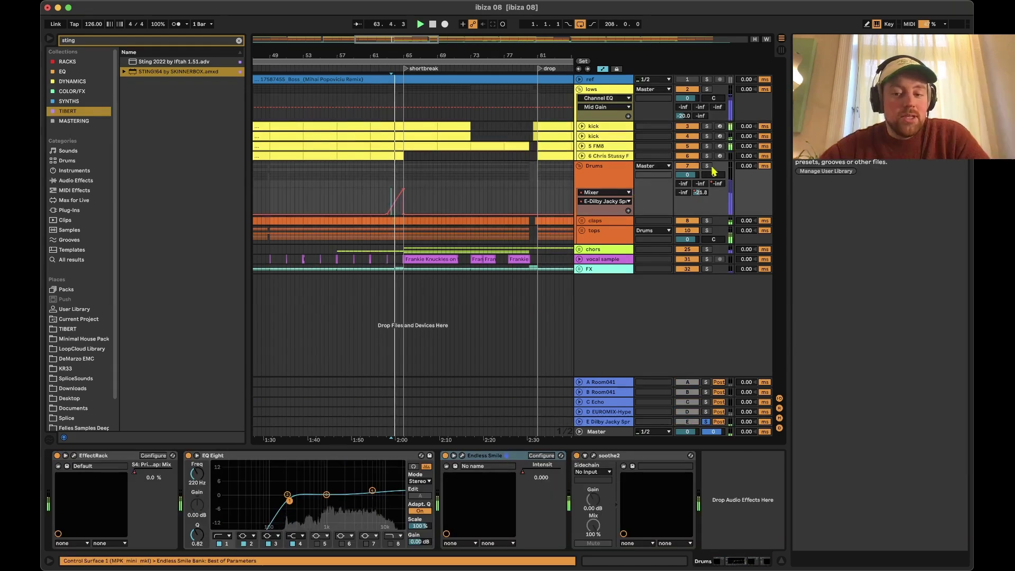
pyautogui.click(707, 166)
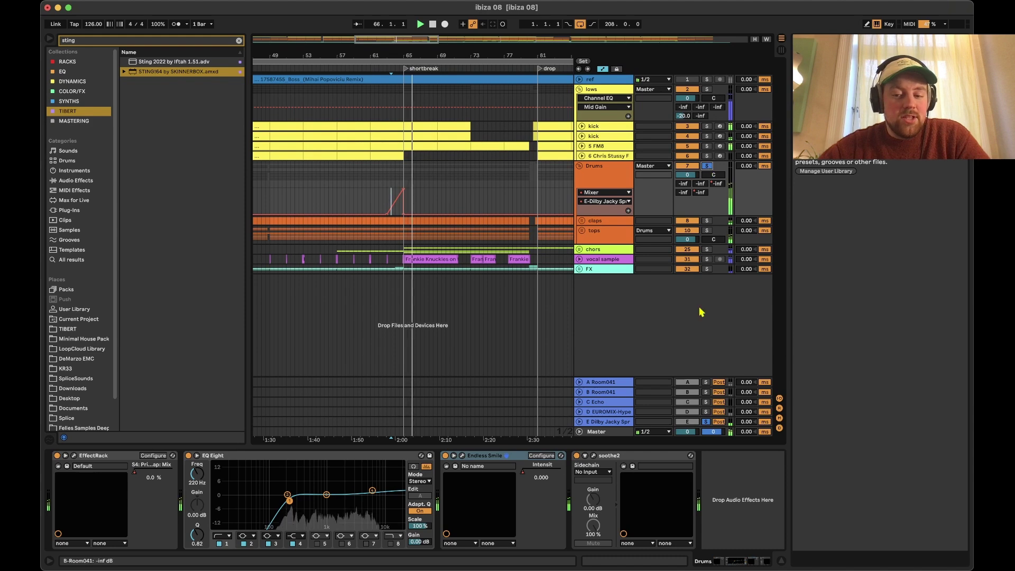
pyautogui.click(705, 422)
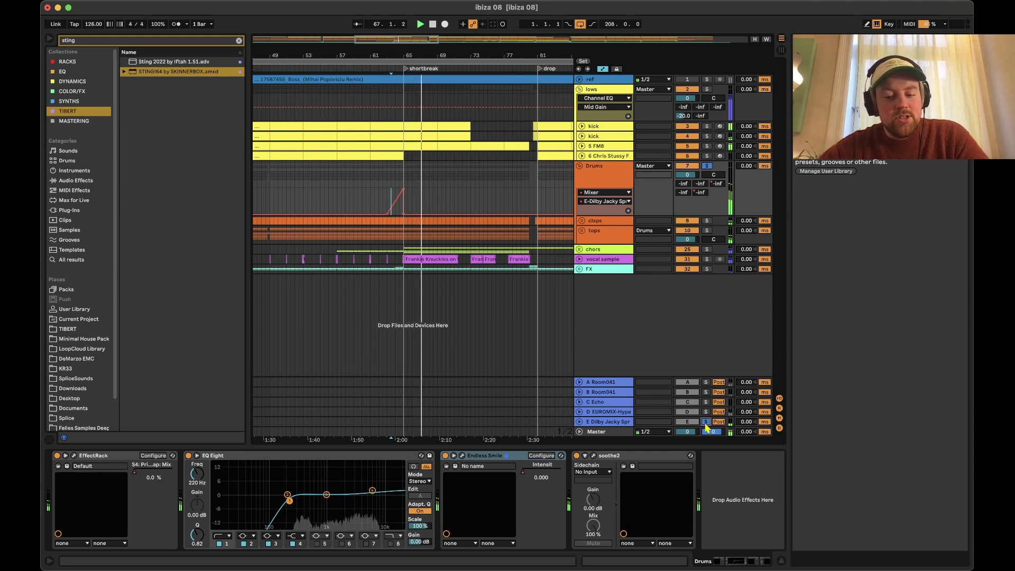
pyautogui.click(461, 181)
pyautogui.press('space')
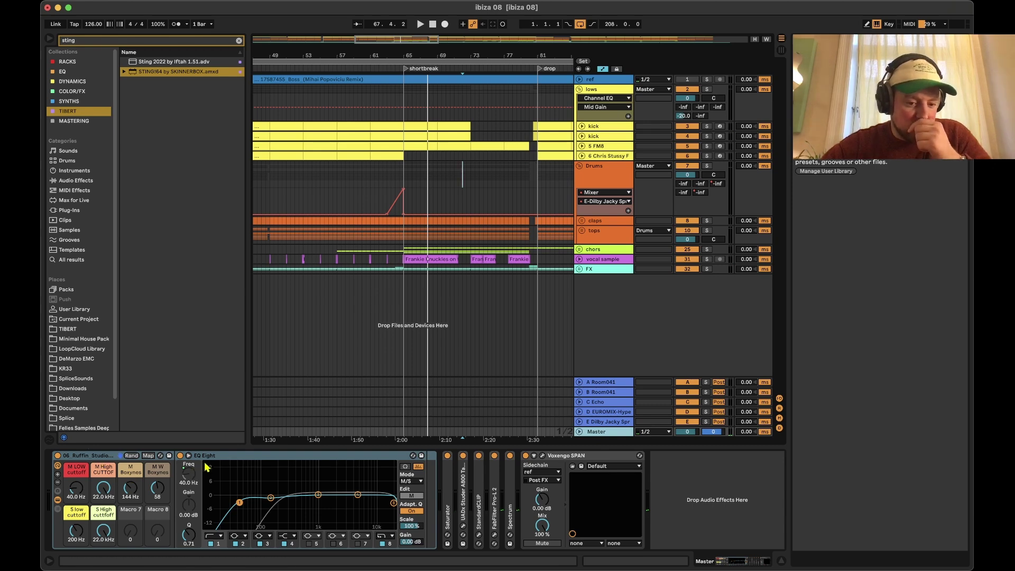
# - Examine the Master chain's EQ Eight, collapse it, and expand the Saturator to inspect its settings
pyautogui.click(222, 464)
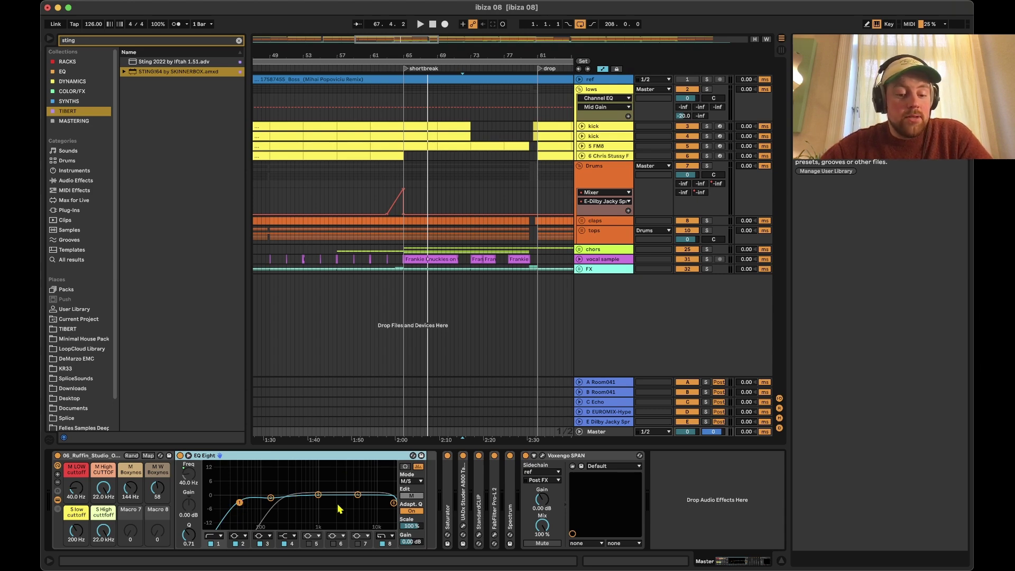
pyautogui.doubleClick(360, 455)
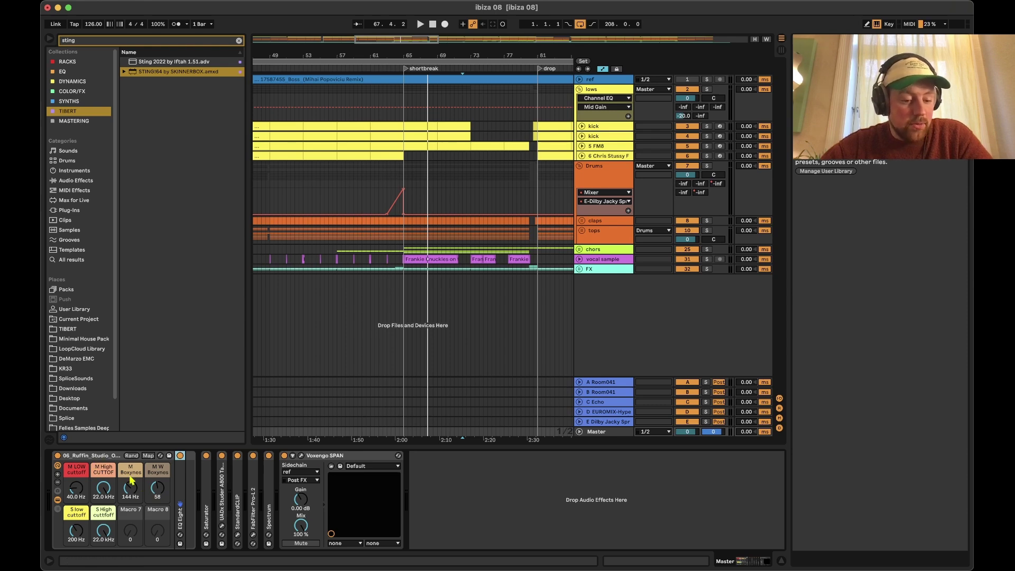
pyautogui.doubleClick(207, 502)
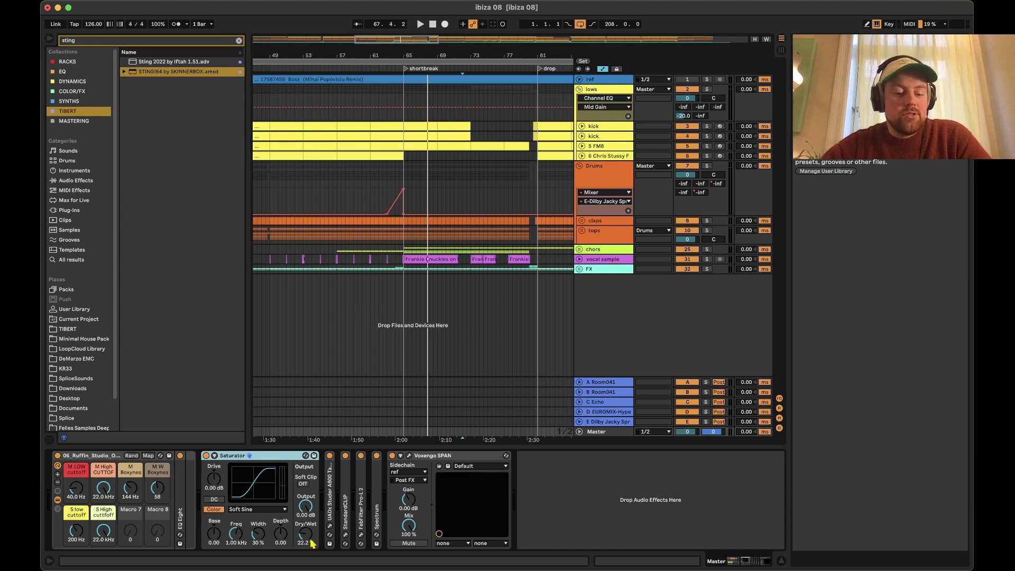
# - Collapse the Master chain's Saturator, inspect the UADx Studer A800 tape recorder's settings, and collapse that device
pyautogui.doubleClick(259, 463)
pyautogui.doubleClick(222, 485)
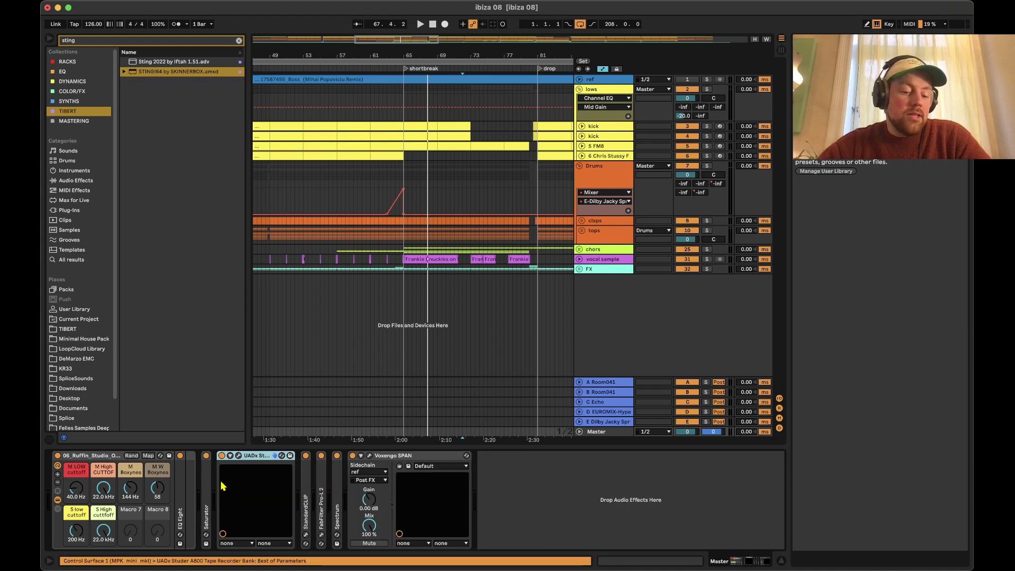
pyautogui.click(238, 457)
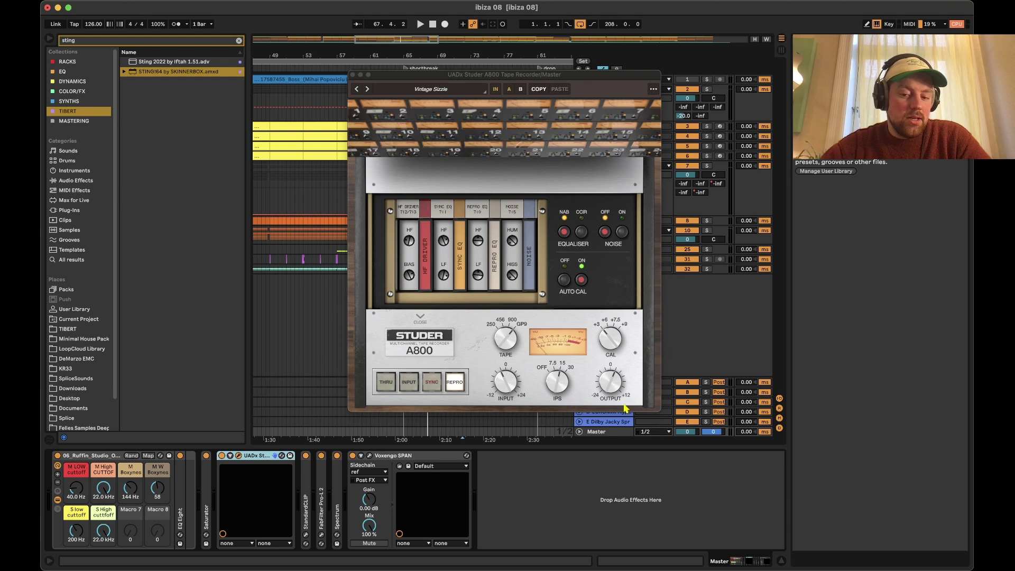
pyautogui.click(239, 455)
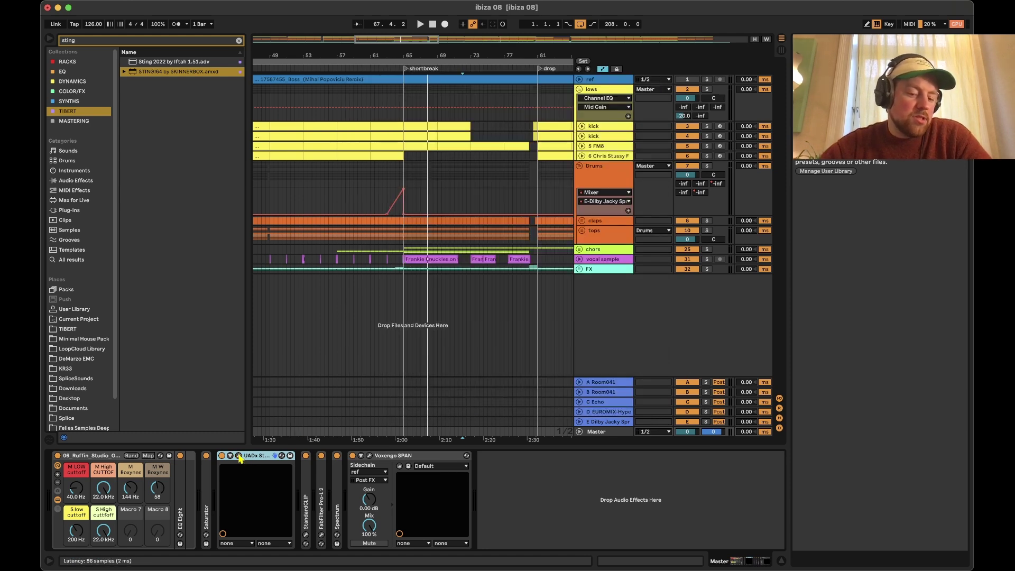
pyautogui.doubleClick(255, 459)
# - Show the Master's StandardCLIP settings while playing the track, close its window, and return to the Master chain
pyautogui.doubleClick(239, 484)
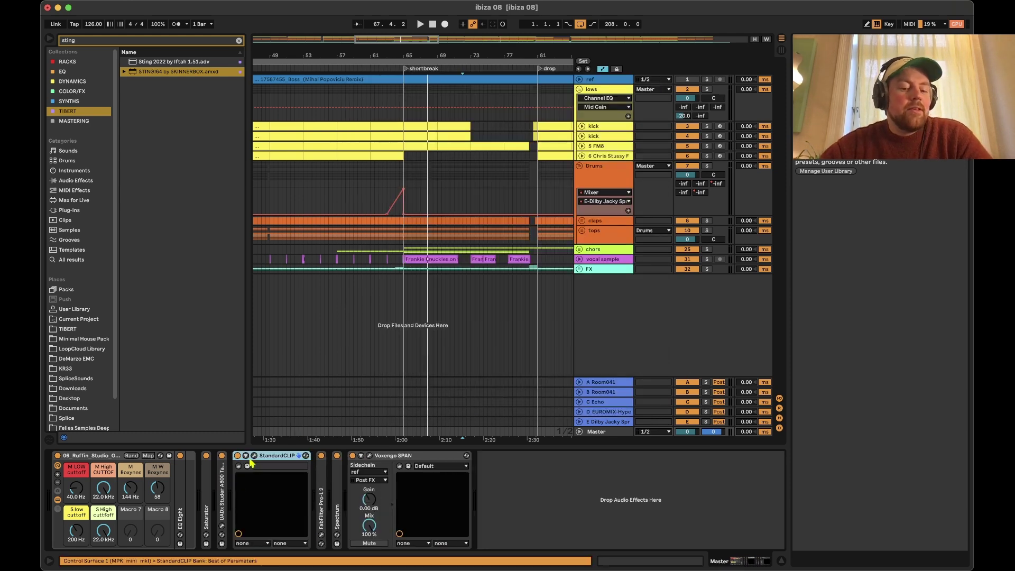
pyautogui.click(255, 456)
pyautogui.press('space')
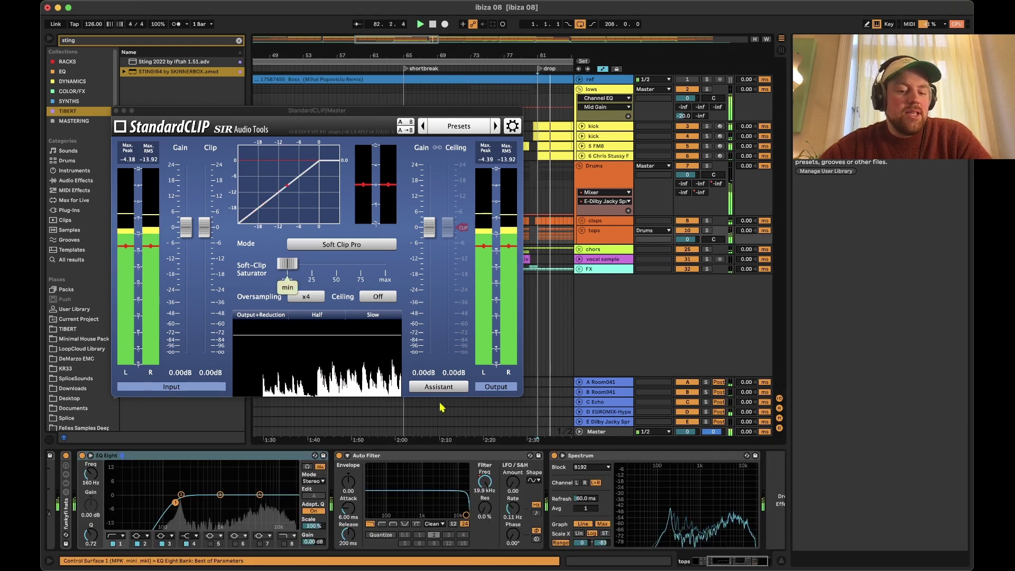
pyautogui.click(116, 112)
pyautogui.click(614, 432)
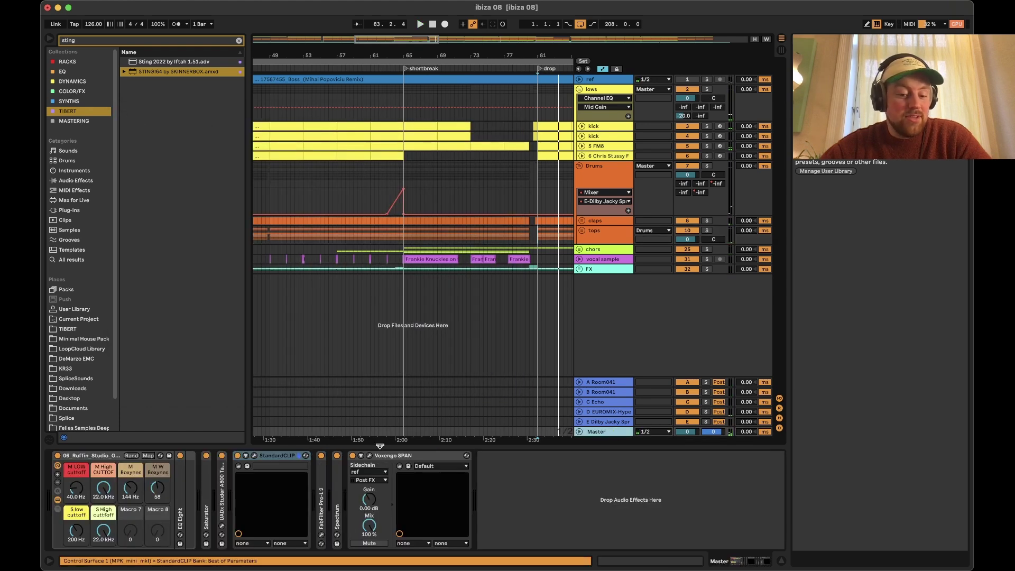
# - Open the FabFilter Pro-L 2 limiter and browse its presets, pointing out House - Squeezed and Stylish bM under Dance & Electronica in the V1 Preset Folder
pyautogui.doubleClick(323, 484)
pyautogui.click(340, 457)
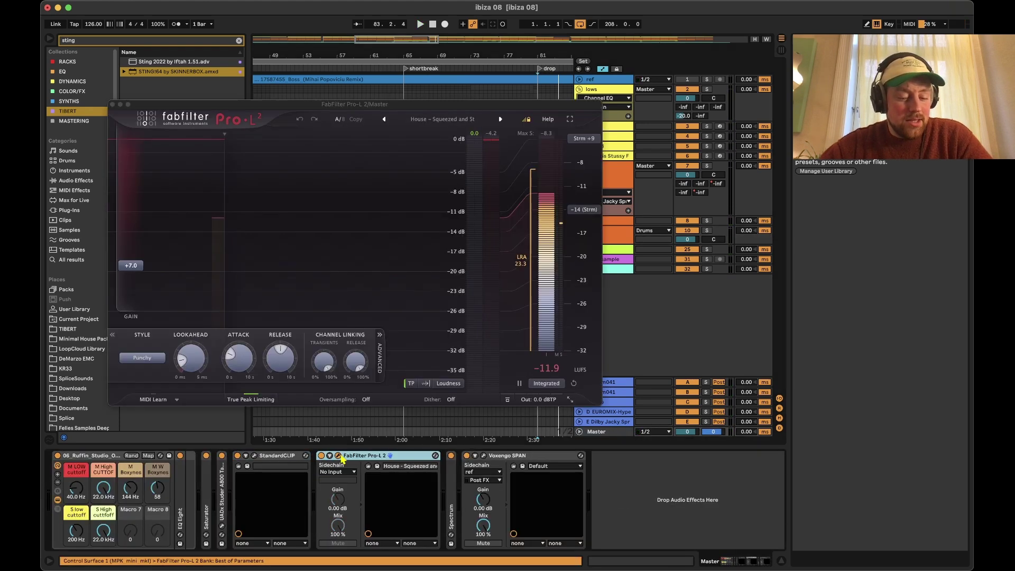
pyautogui.click(437, 126)
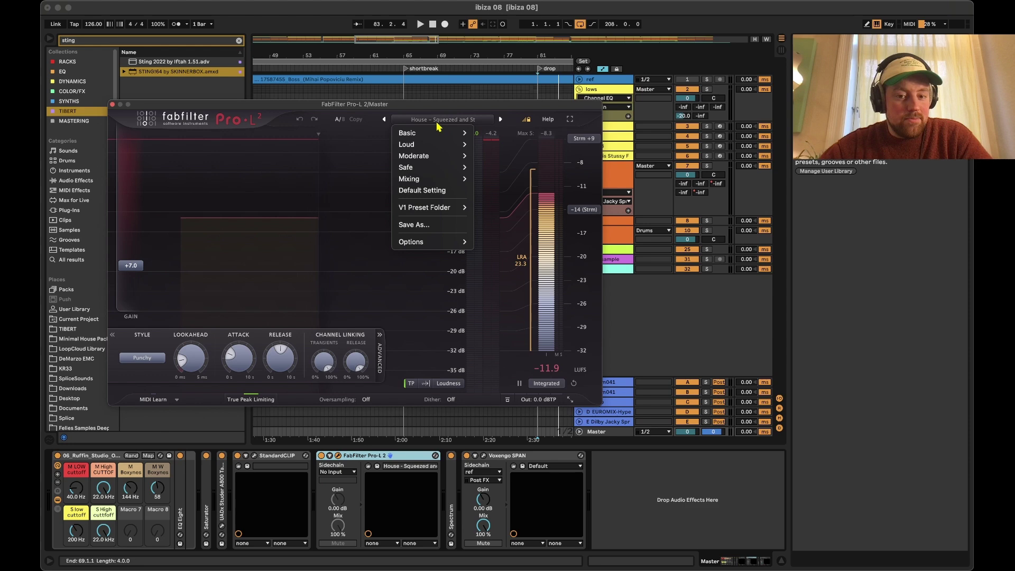
pyautogui.moveTo(432, 208)
pyautogui.moveTo(506, 236)
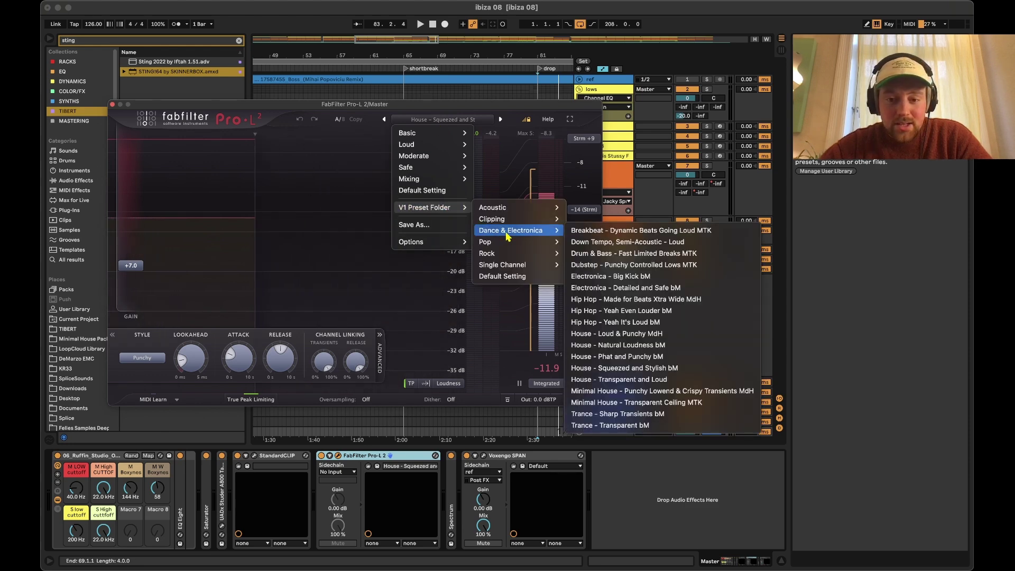
pyautogui.moveTo(473, 132)
pyautogui.moveTo(459, 148)
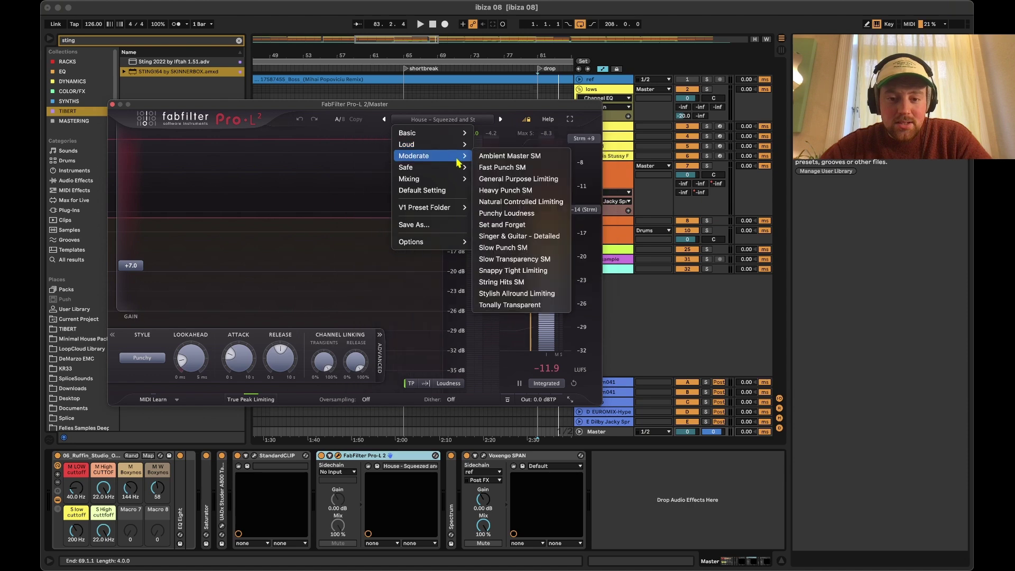
pyautogui.moveTo(454, 182)
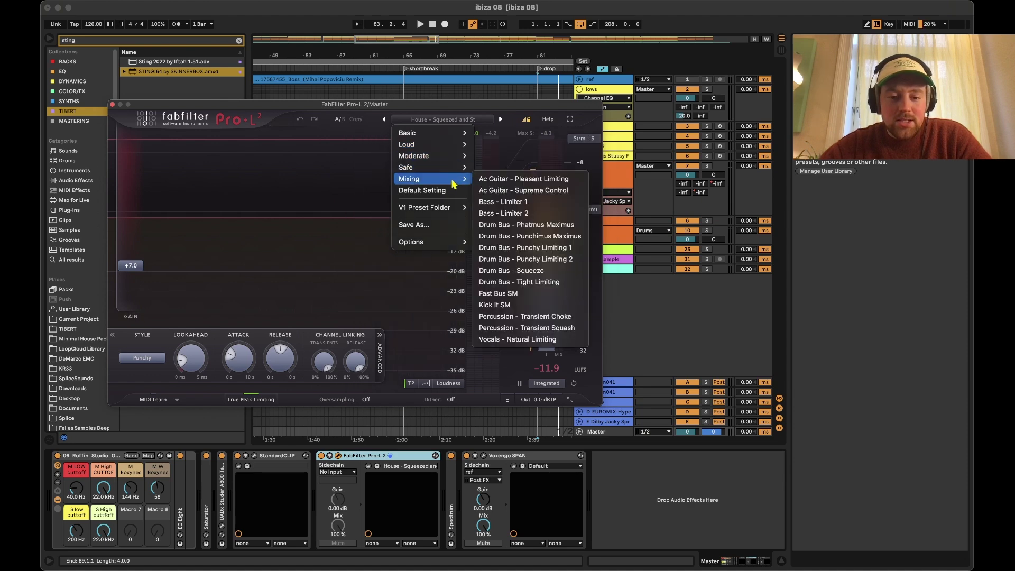
pyautogui.click(511, 108)
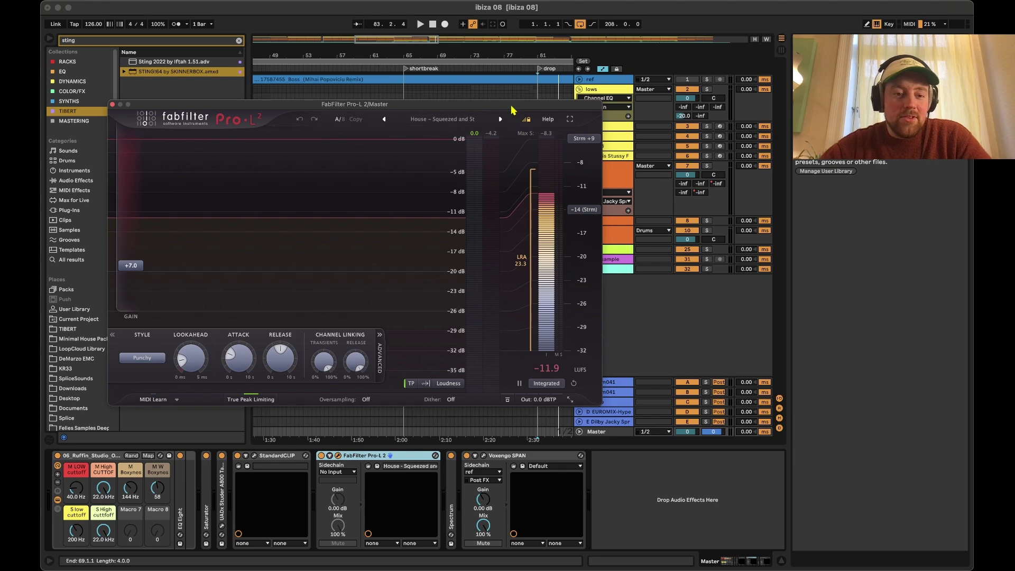
pyautogui.click(432, 120)
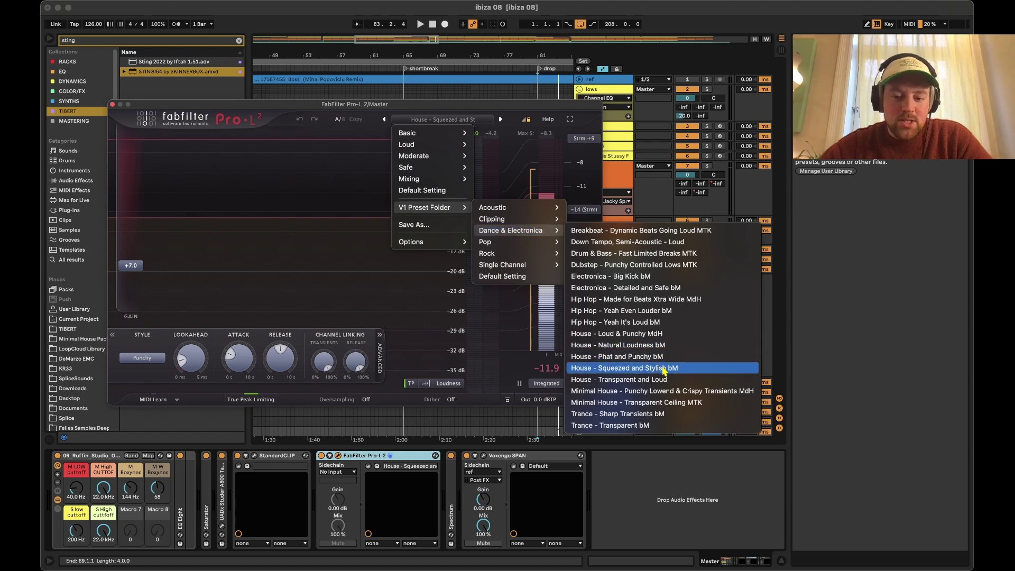
pyautogui.click(174, 284)
# - Play the drop through Pro-L 2 with its integrated loudness measurement restarted, close the limiter, and collapse it and StandardCLIP
pyautogui.press('space')
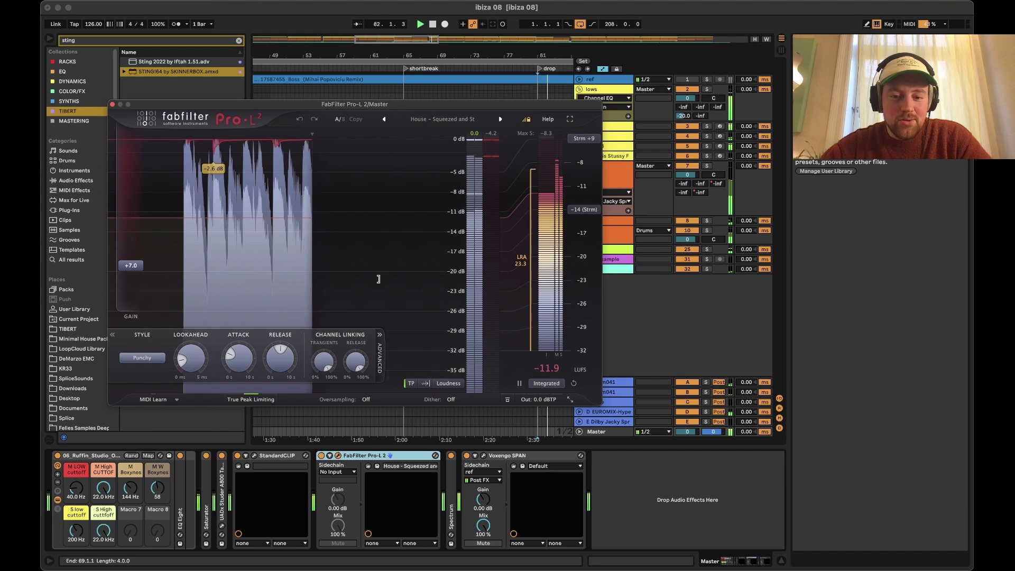
pyautogui.click(547, 384)
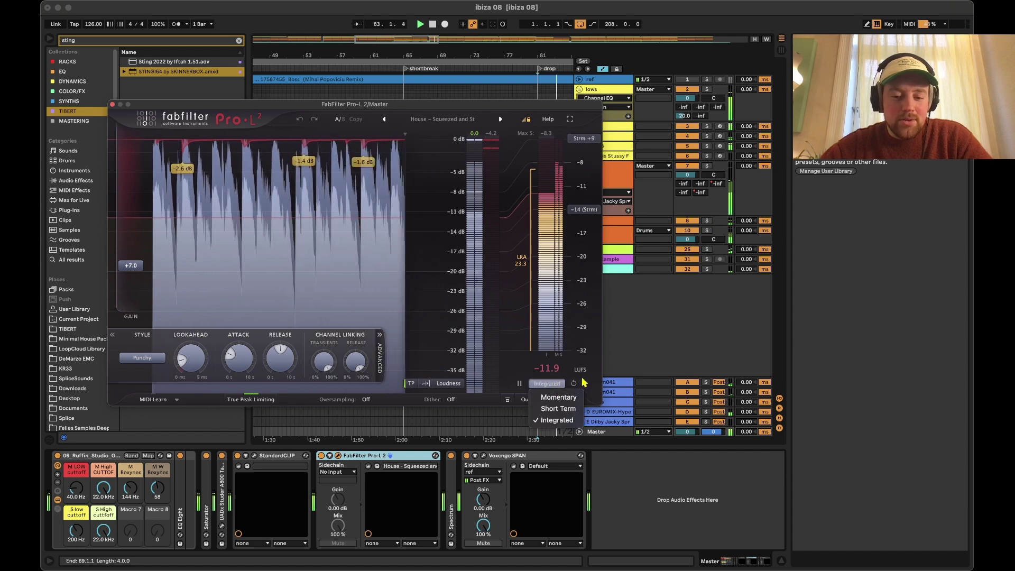
pyautogui.click(573, 383)
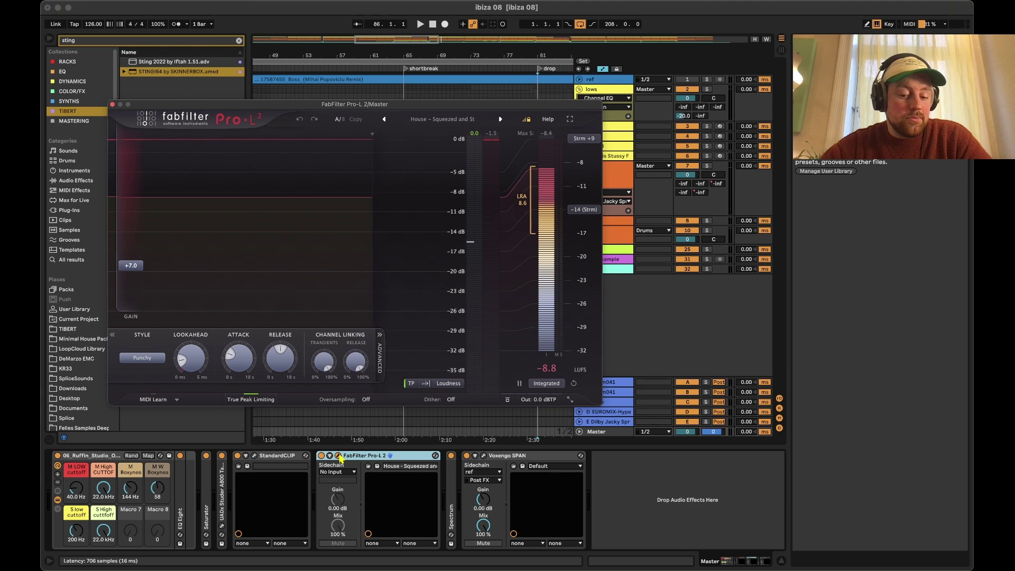
pyautogui.click(339, 456)
pyautogui.doubleClick(293, 457)
pyautogui.doubleClick(289, 457)
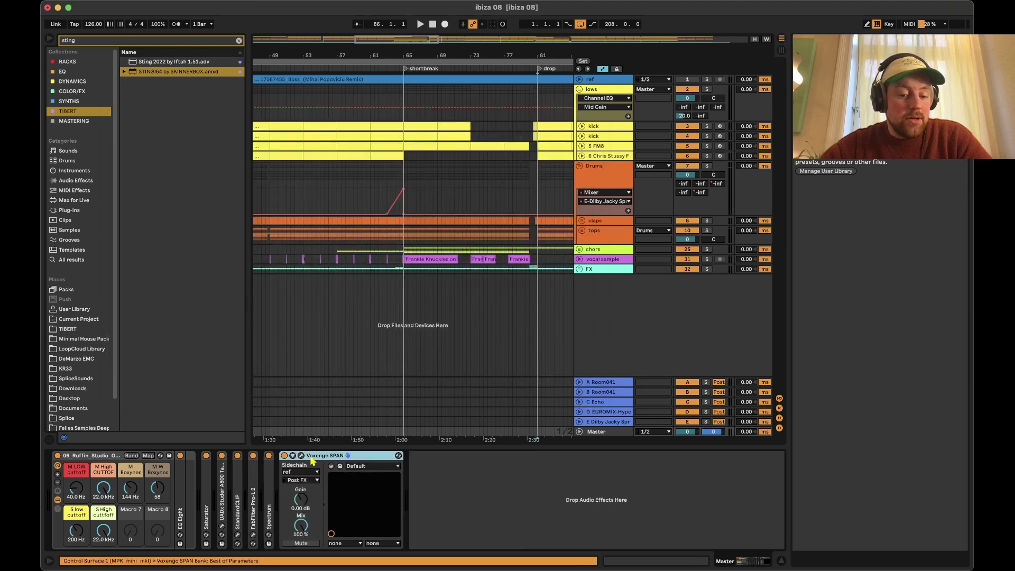
# - Open Voxengo SPAN on the Master, compare the drop's spectrum with the sidechained ref track during playback, and close and collapse the analyzer
pyautogui.click(301, 456)
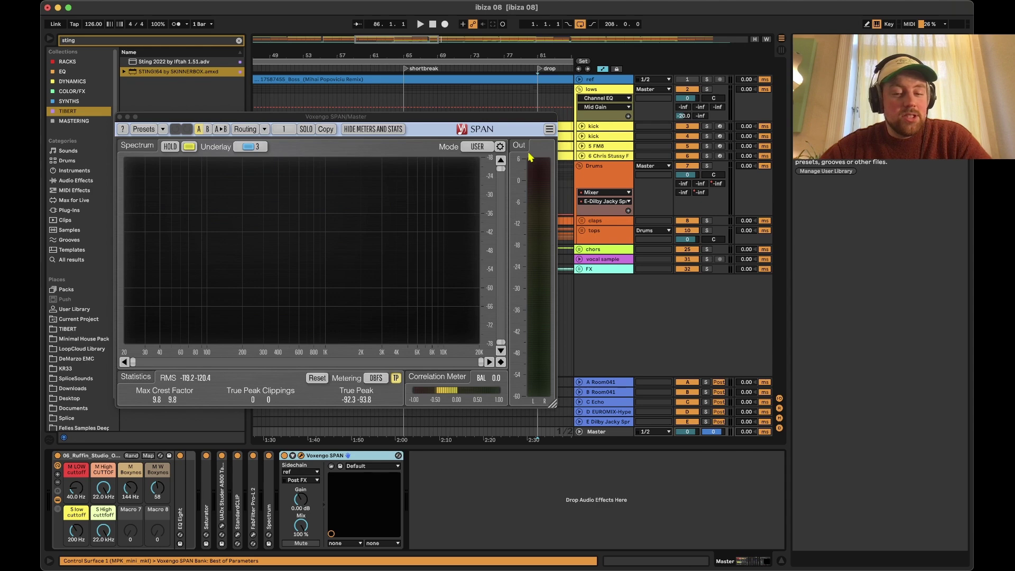
pyautogui.moveTo(543, 122); pyautogui.dragTo(559, 221)
pyautogui.click(547, 146)
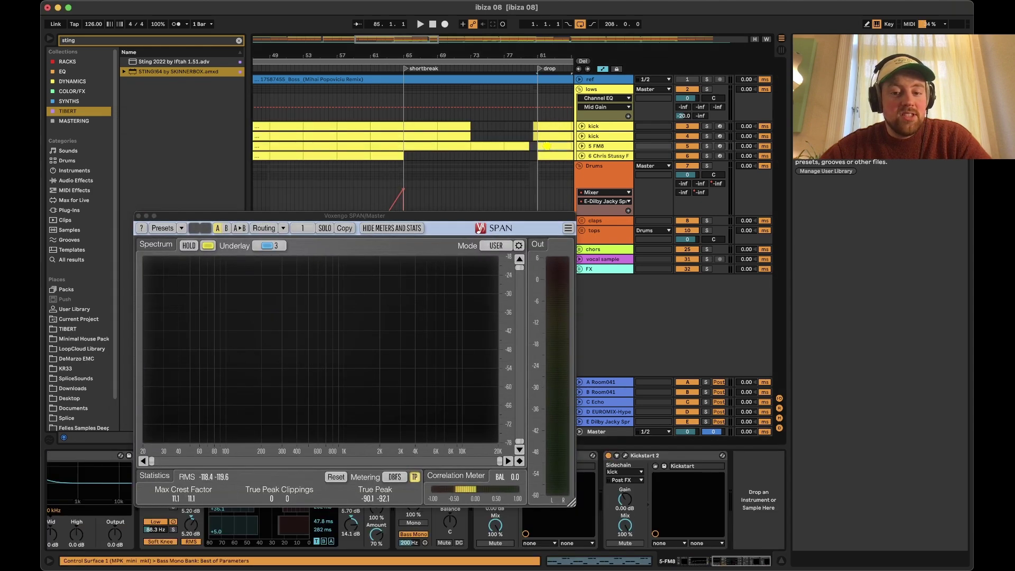
pyautogui.hscroll(5, 547, 146)
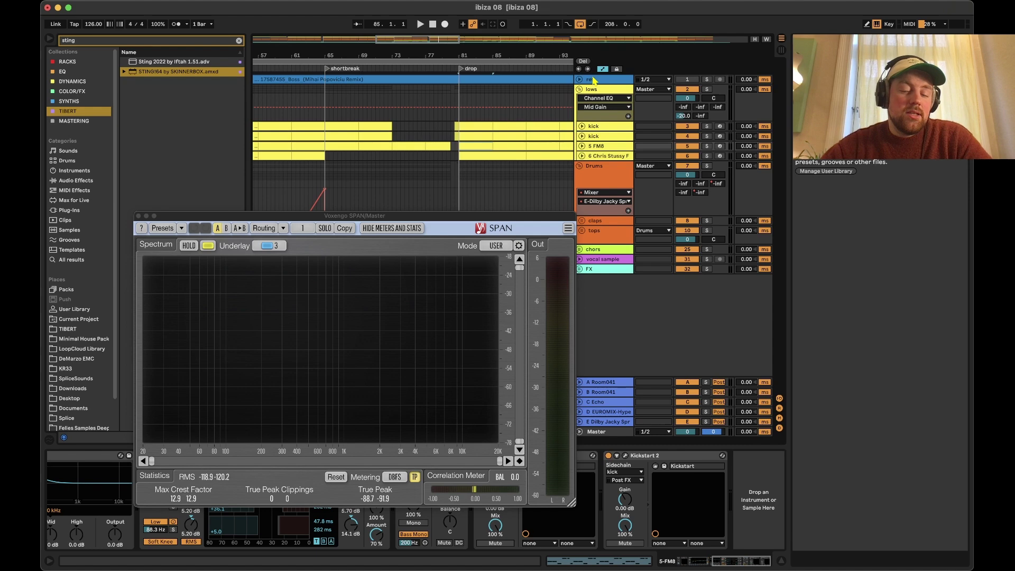
pyautogui.press('space')
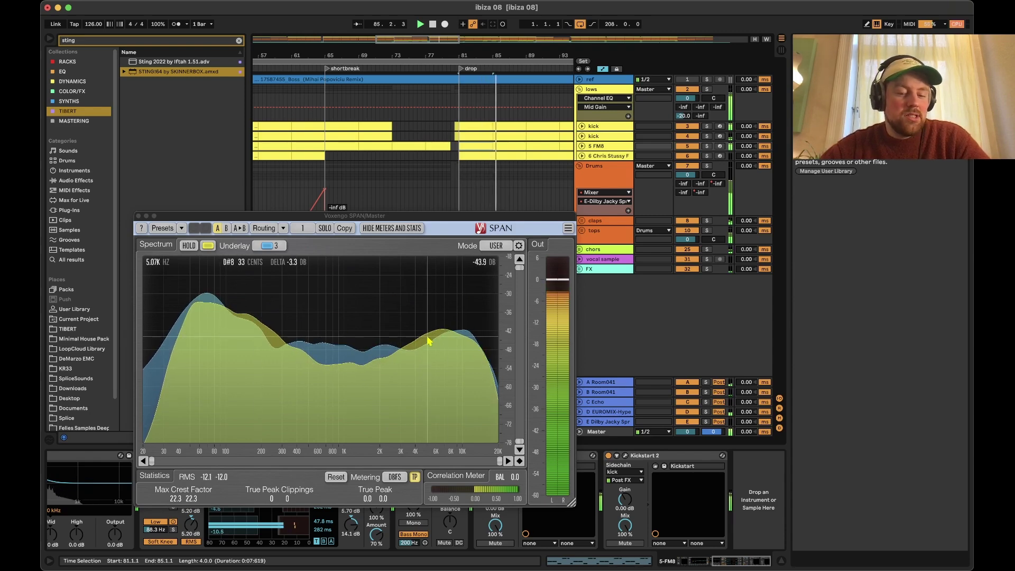
pyautogui.press('space')
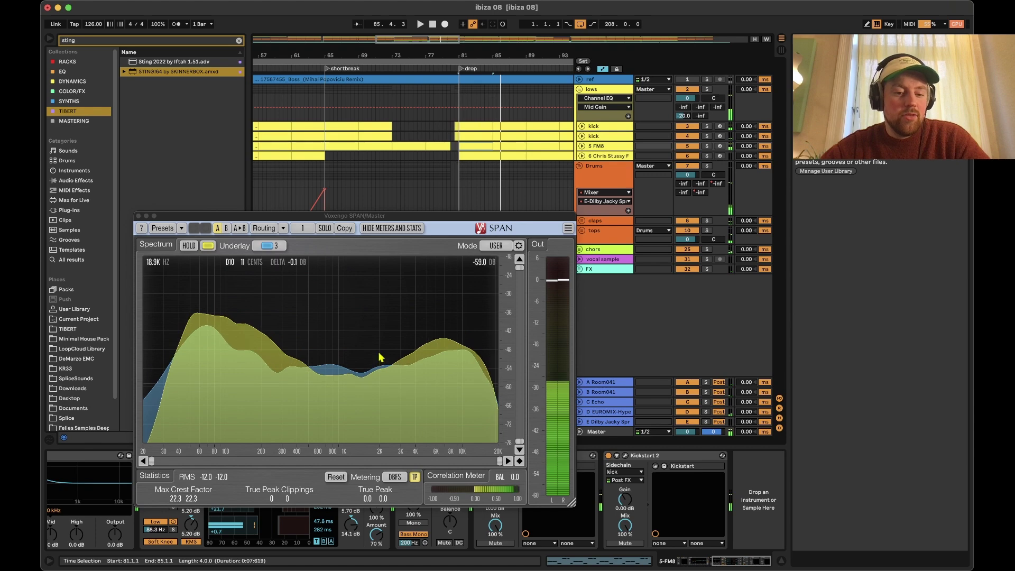
pyautogui.click(139, 215)
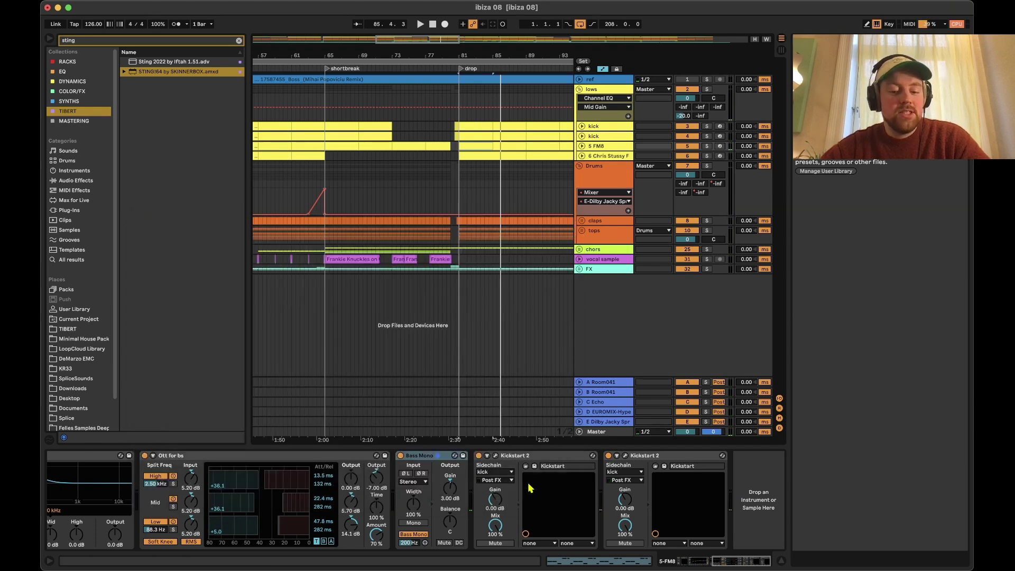
pyautogui.click(608, 429)
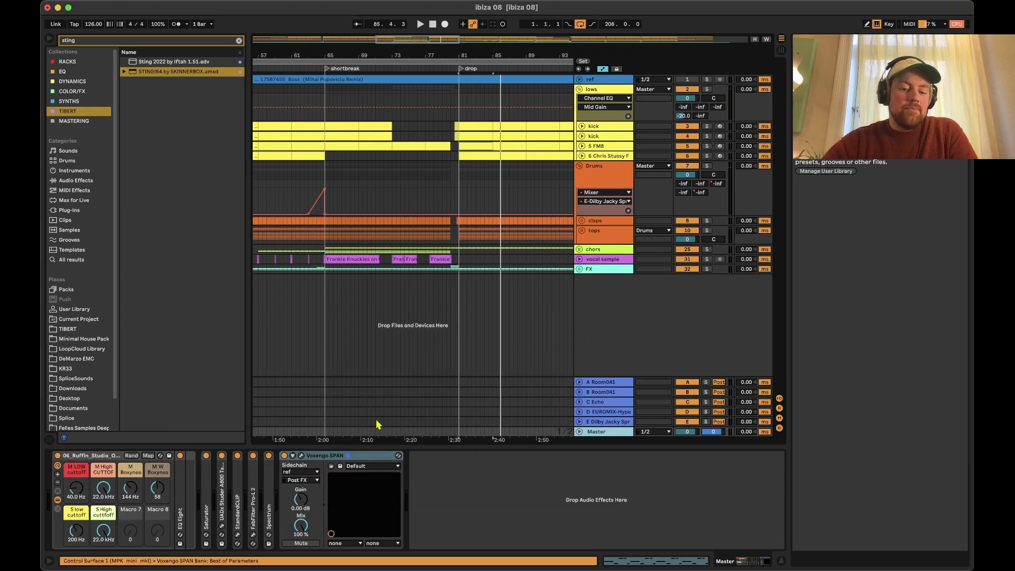
pyautogui.doubleClick(320, 455)
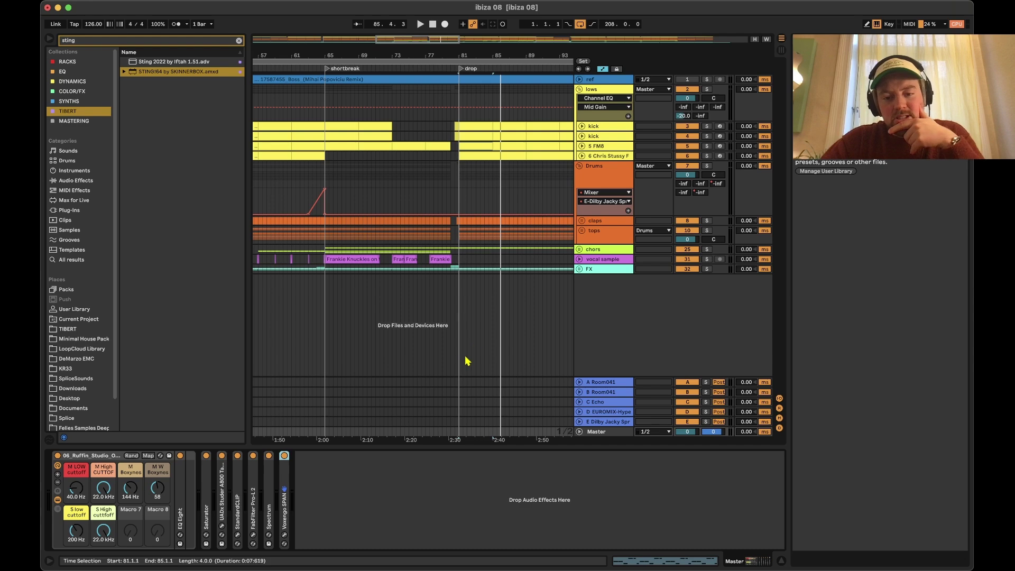
# - Select the Drums group and fold both the Drums and lows groups in the arrangement
pyautogui.click(579, 173)
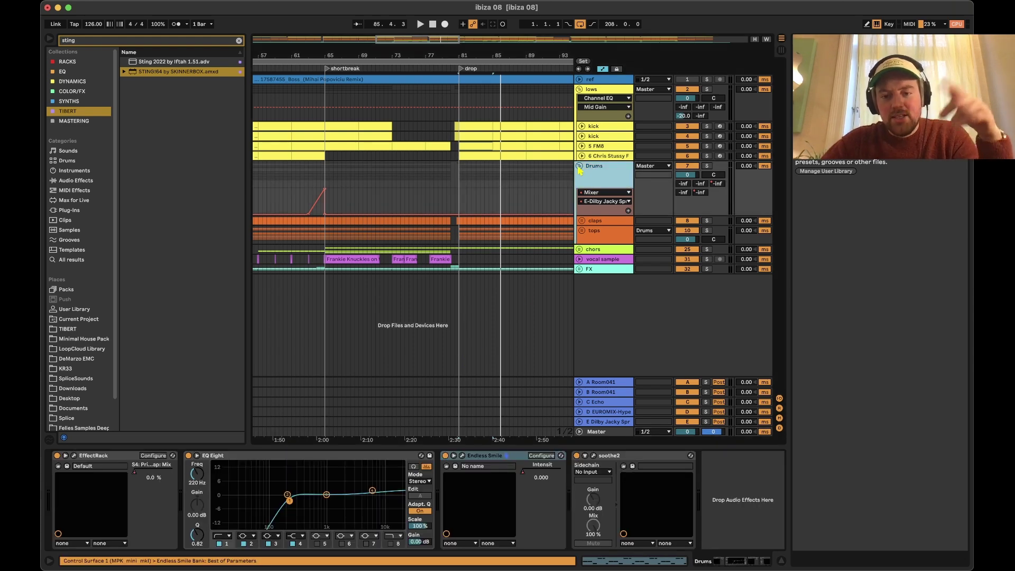
pyautogui.click(579, 165)
pyautogui.click(580, 90)
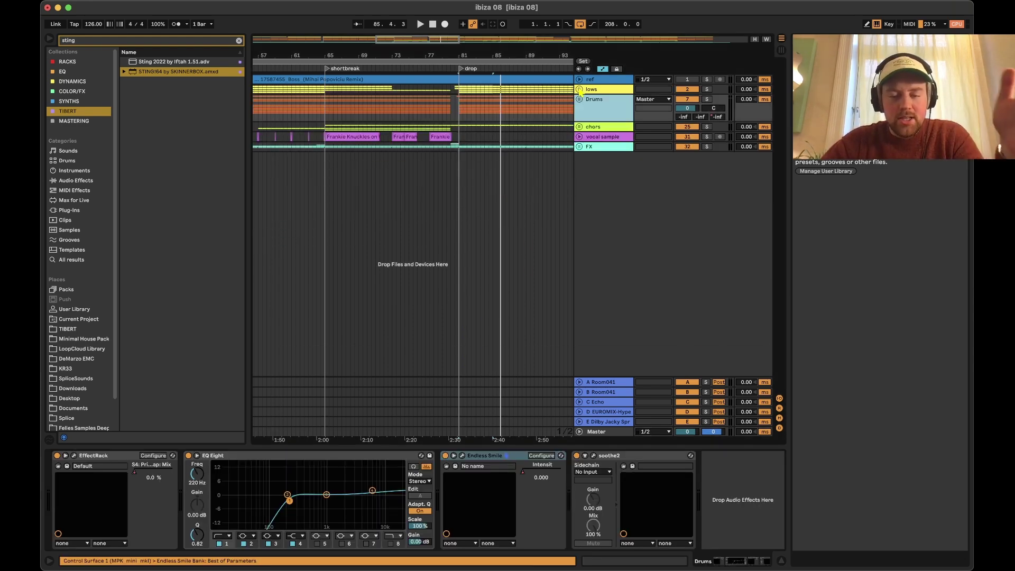